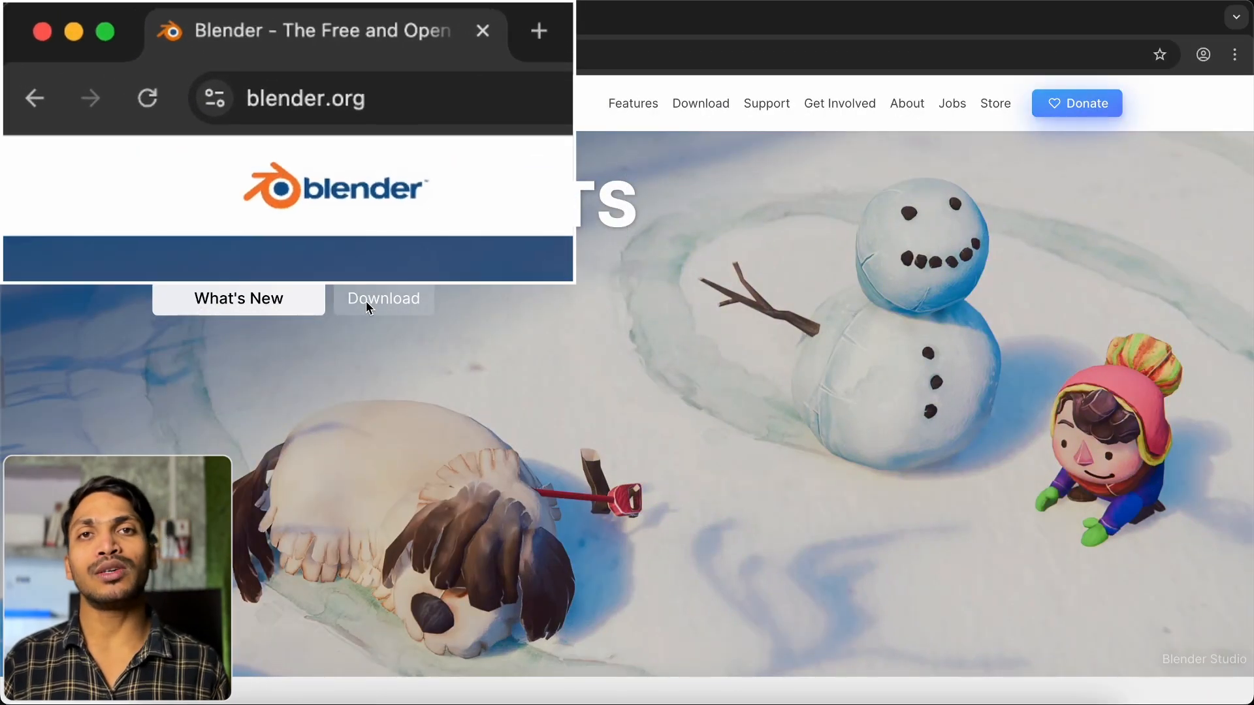
Go to the Blender download page, switch to Blender and dismiss the splash screen
click(367, 299)
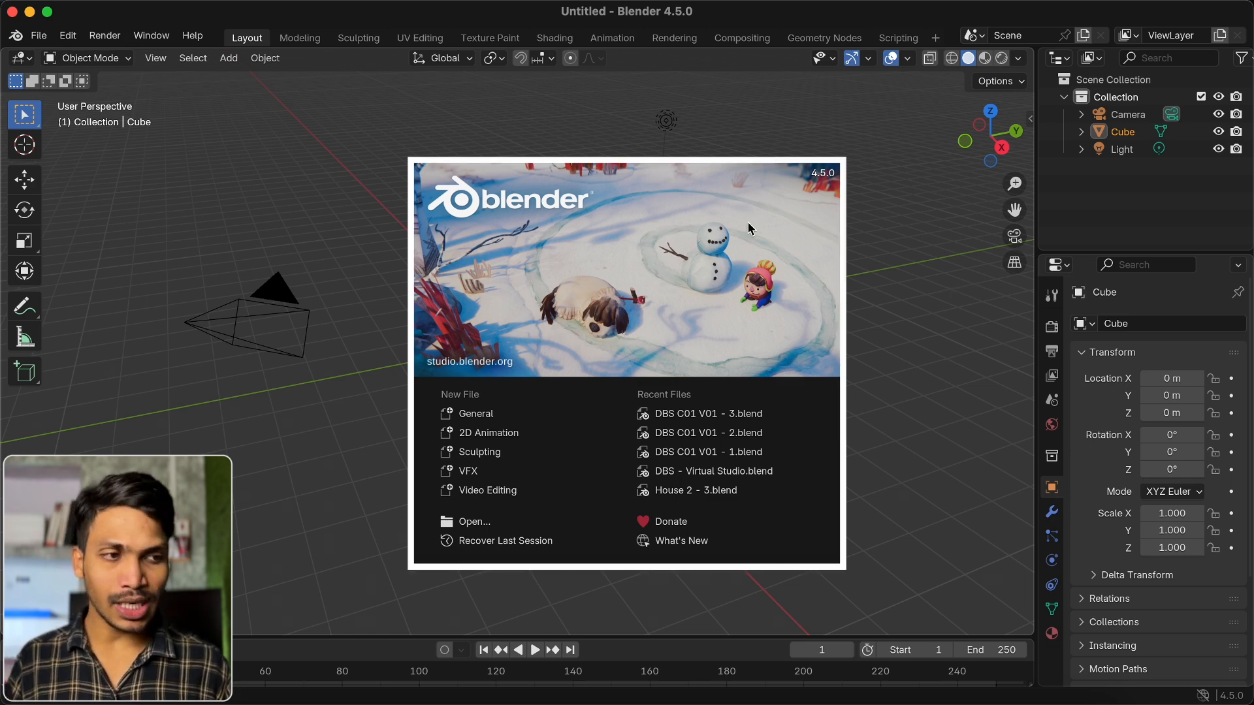
click(276, 162)
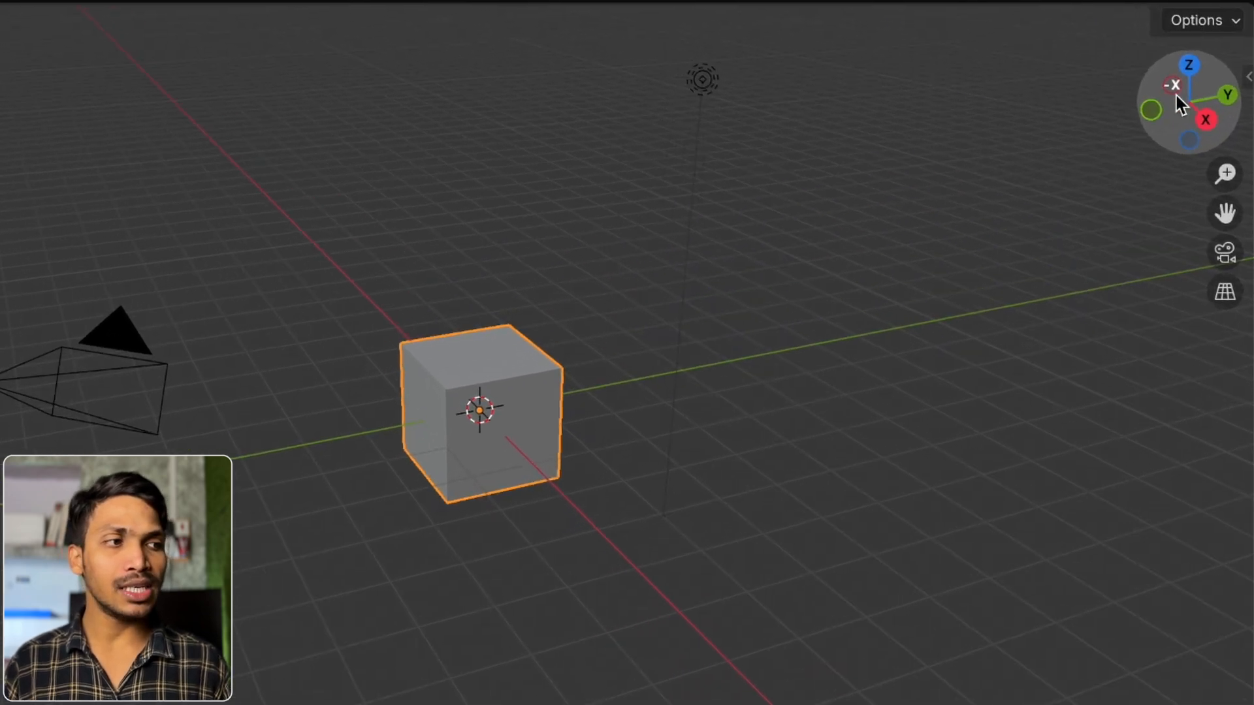
Orbit, pan and zoom the 3D viewport to view the default cube from different directions with the on-screen navigation gizmos
drag(1198, 88, 1173, 82)
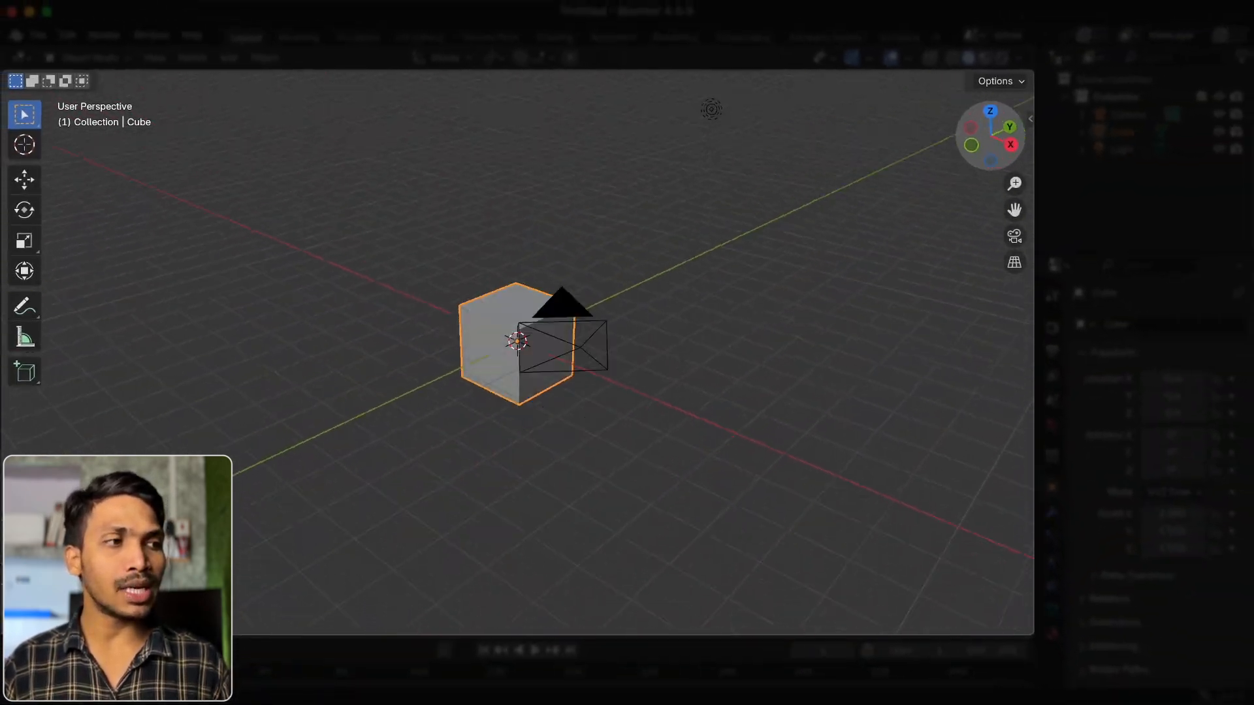
drag(711, 109, 517, 78)
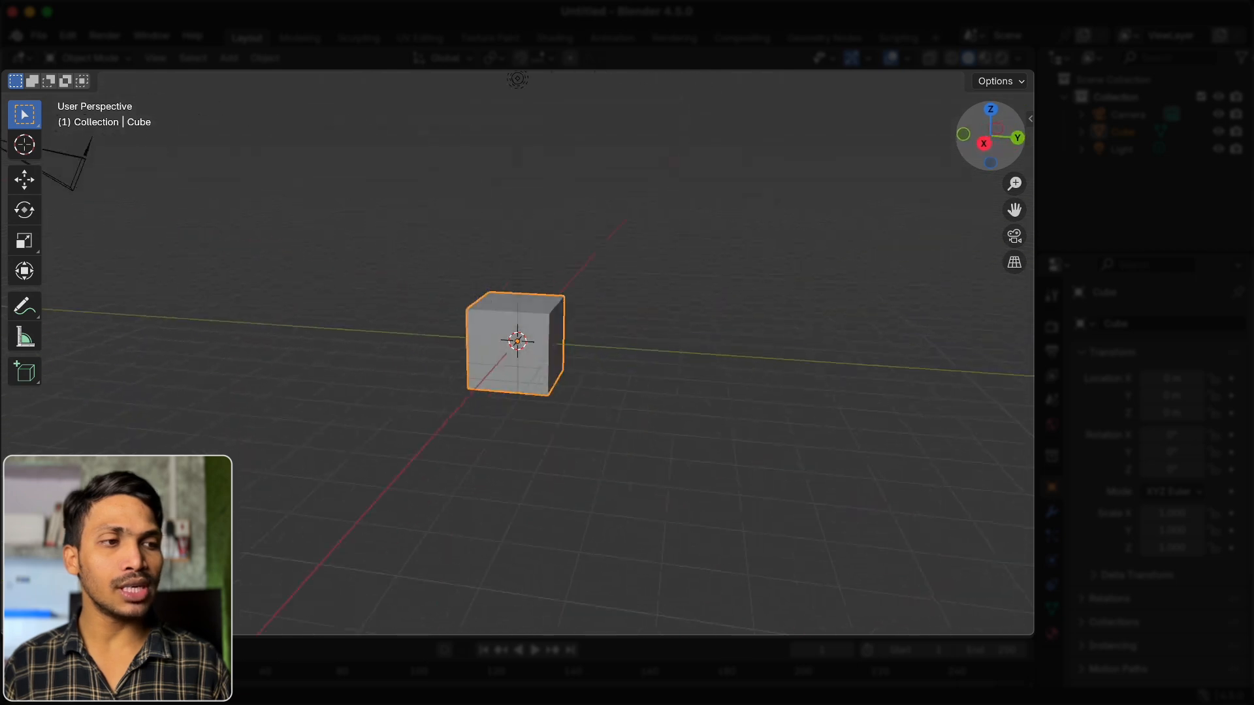
drag(990, 135, 860, 159)
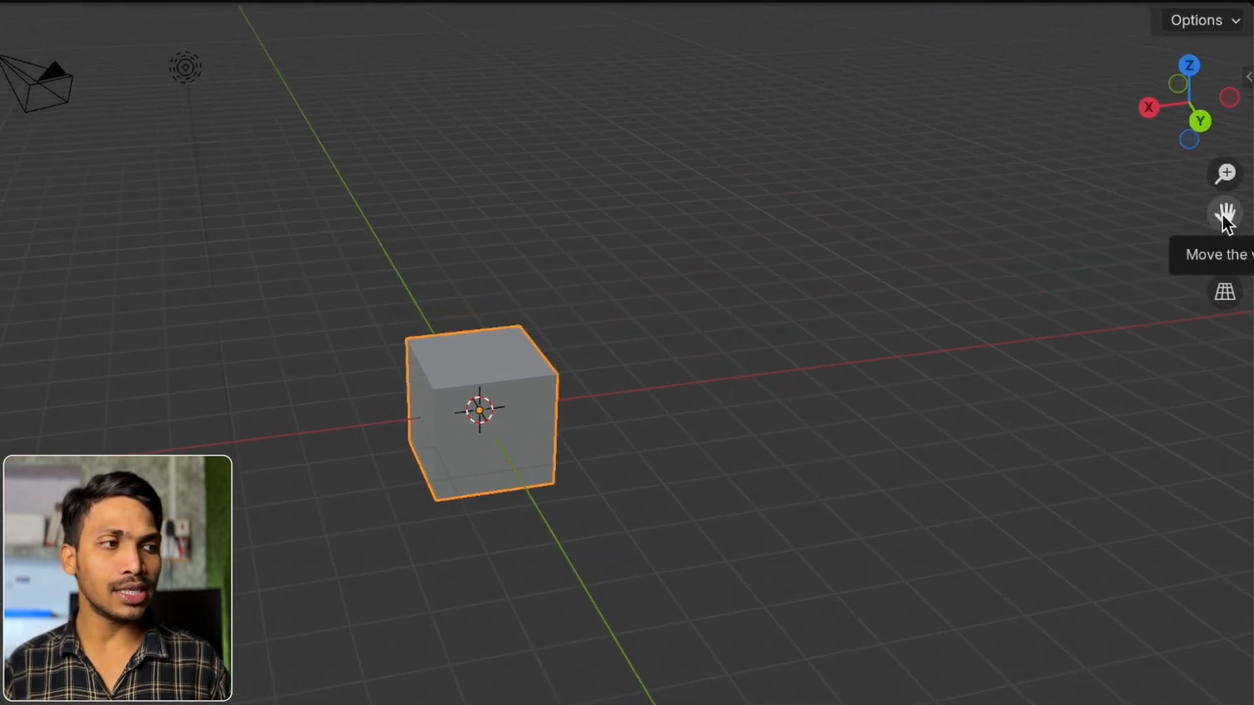
drag(1226, 222, 1008, 140)
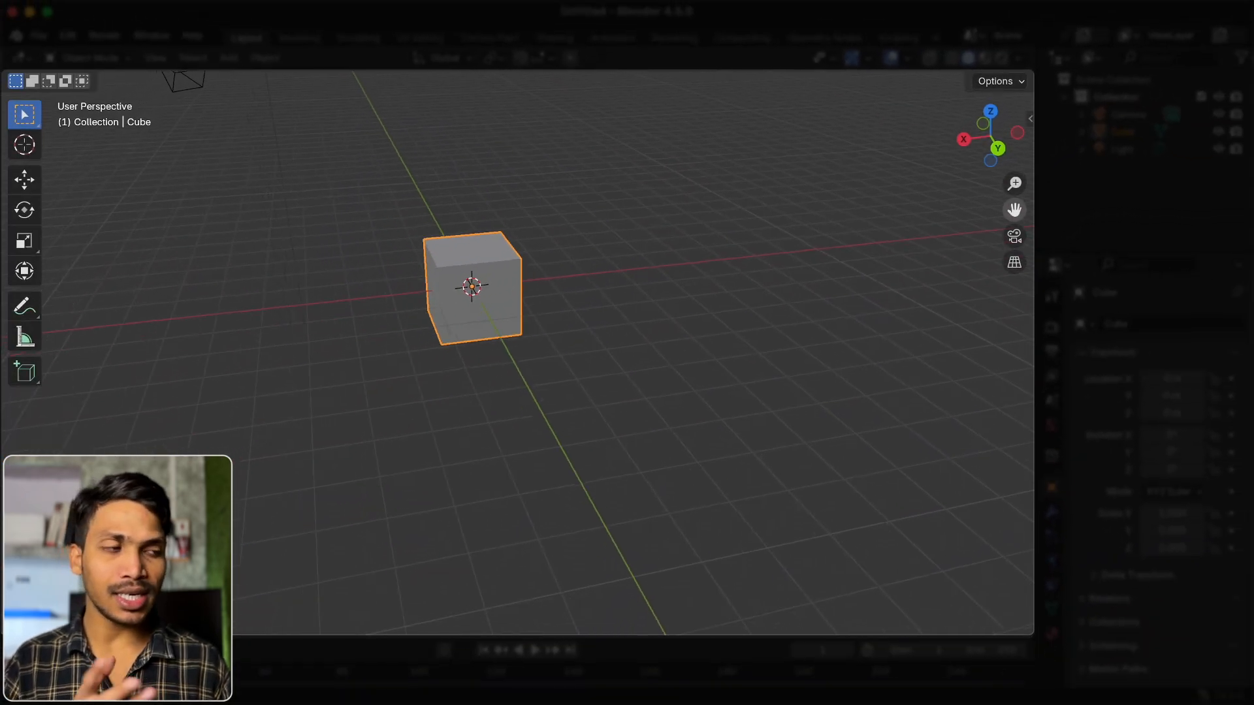
drag(874, 275, 863, 279)
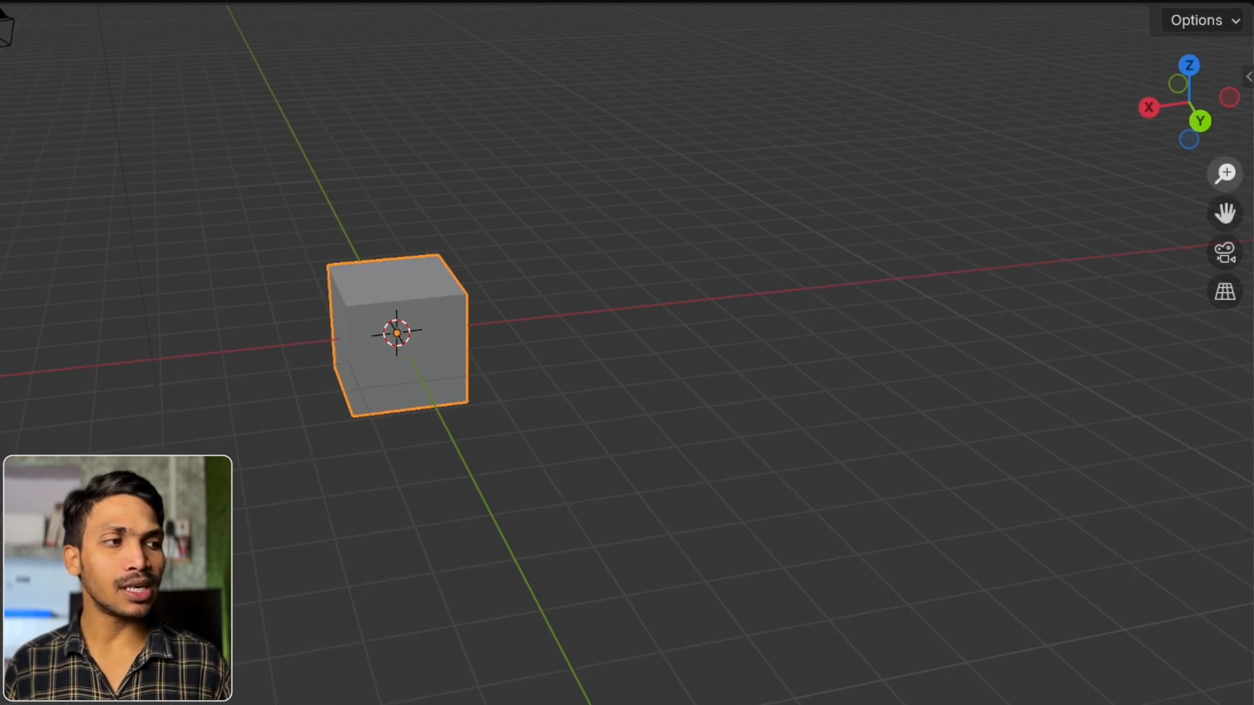
mouse_move(1225, 173)
mouse_down()
mouse_move(1225, 121)
mouse_move(1225, 171)
mouse_up()
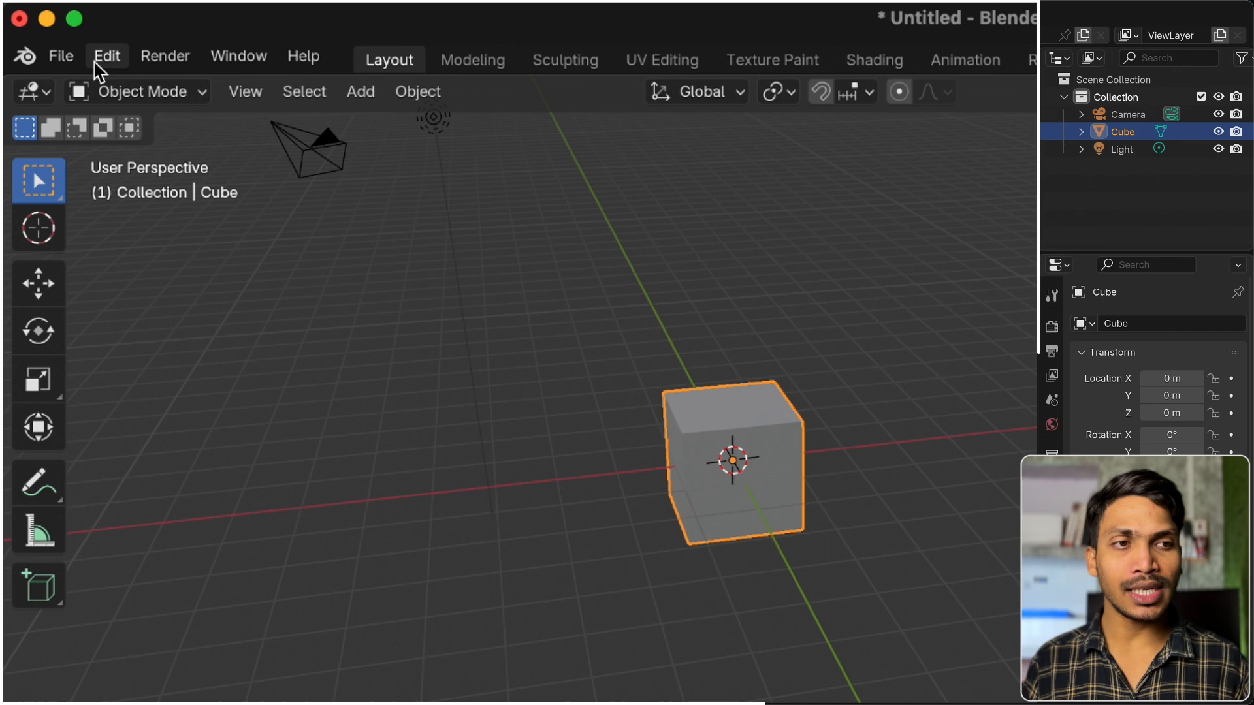
Review the Emulate 3 Button Mouse modifier in the Input preferences, keep it on Alt, and close the preferences
click(98, 64)
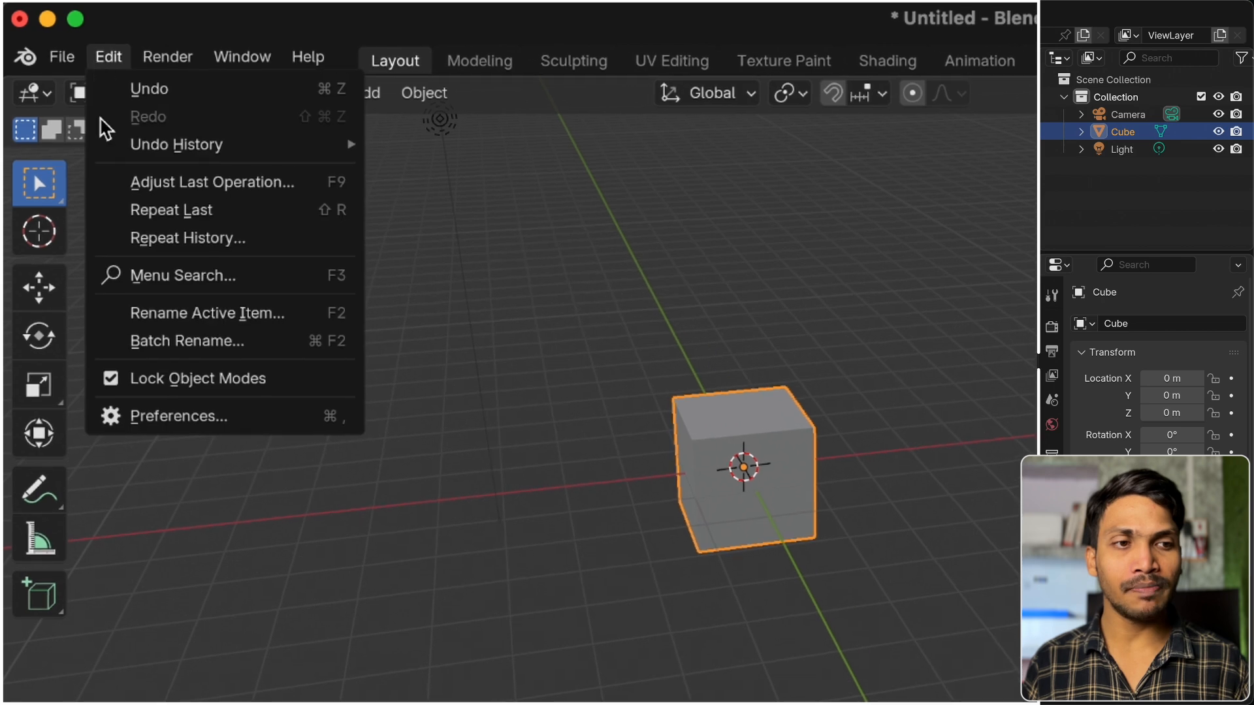
click(168, 414)
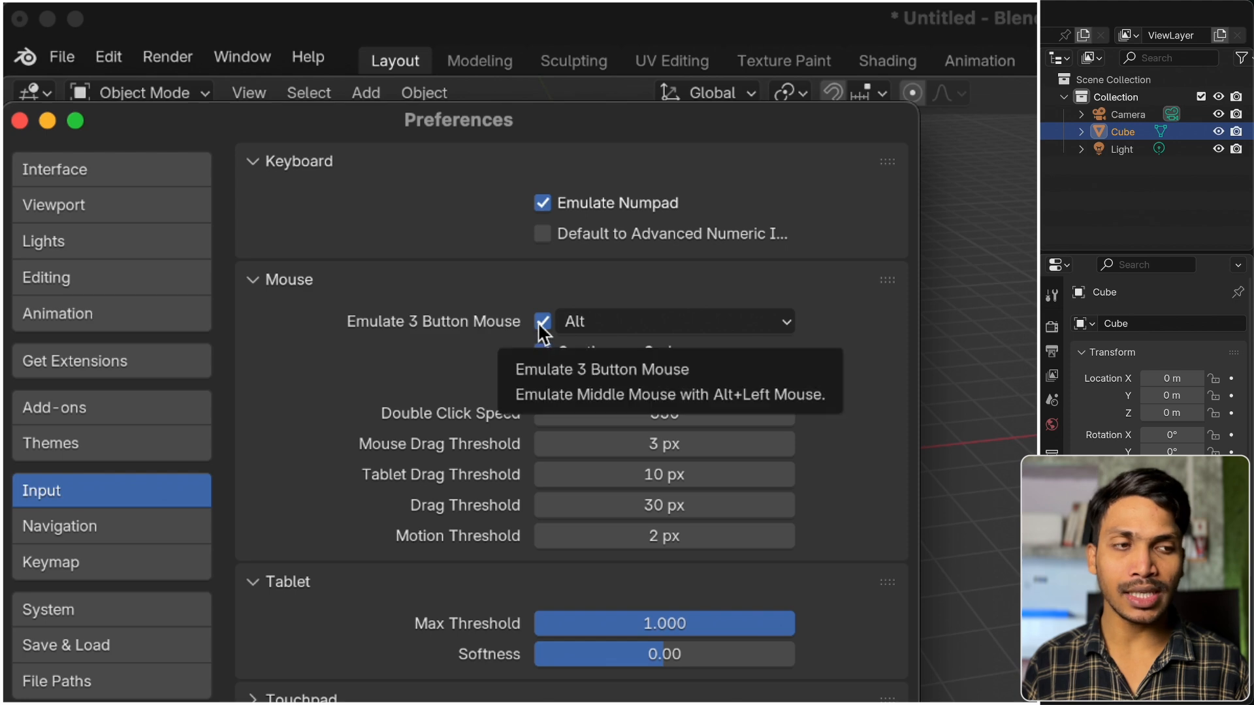
click(614, 324)
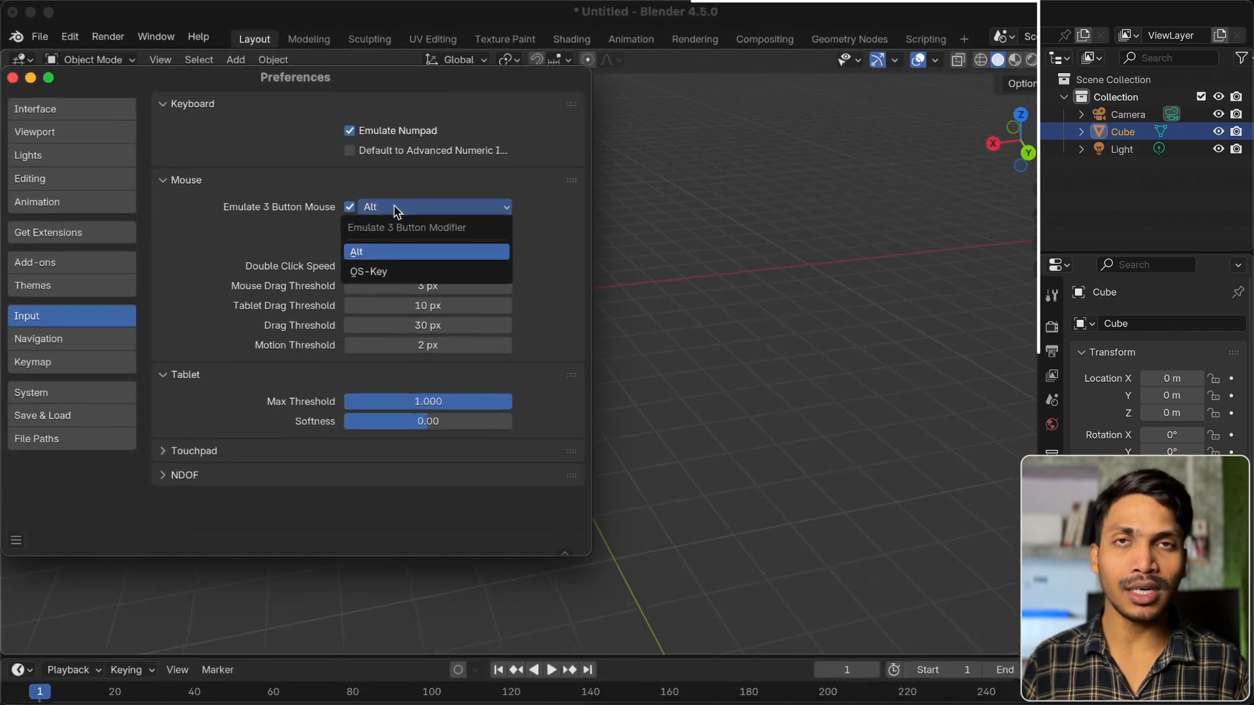
click(384, 203)
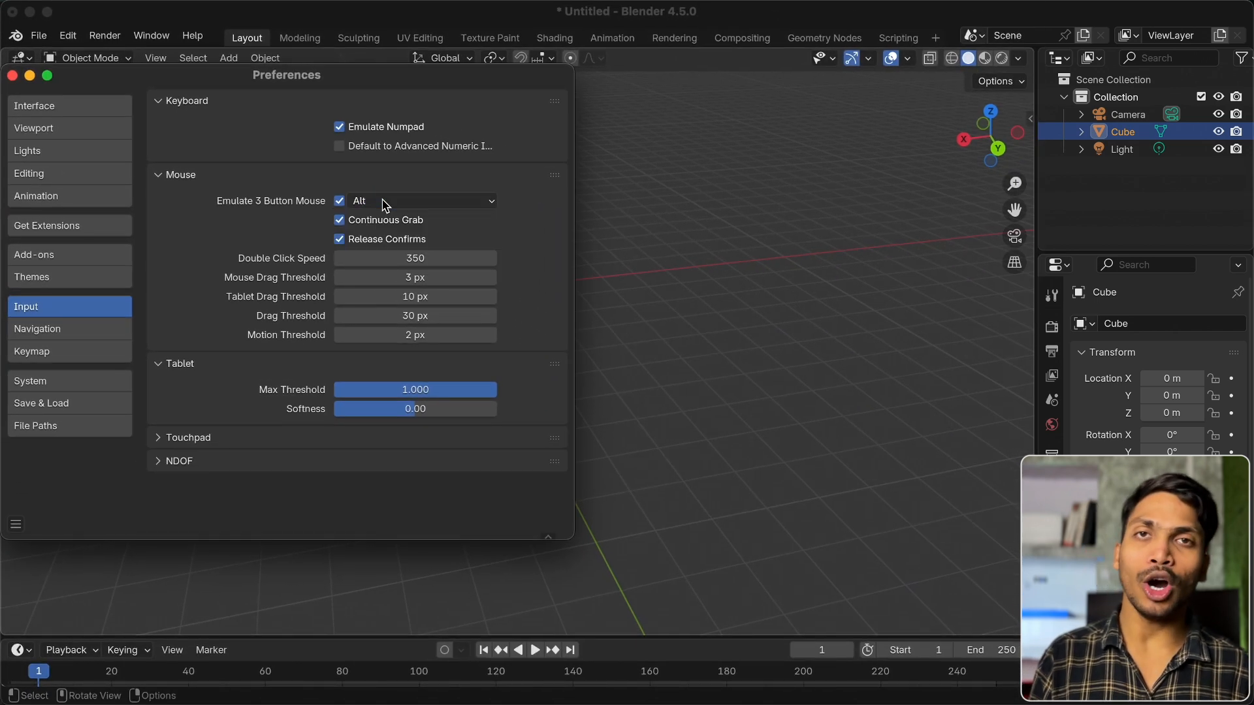
click(11, 75)
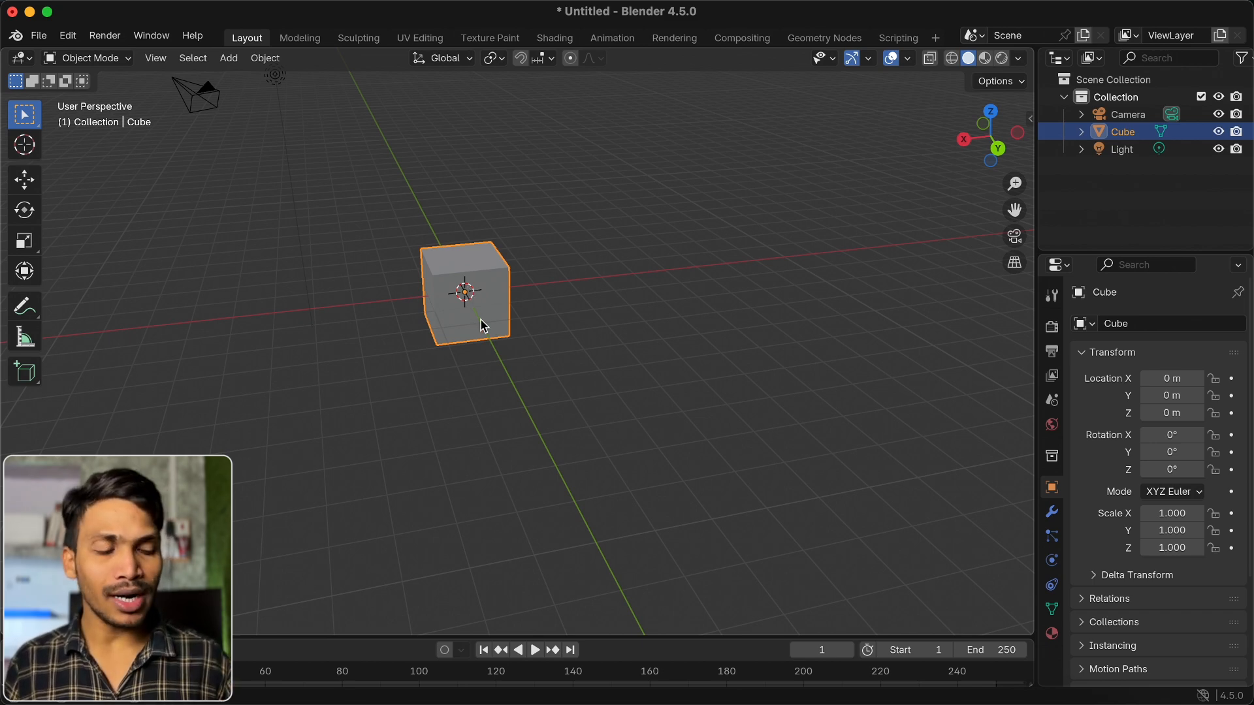
Inspect the cube by orbiting around it, panning the viewport and zooming in and out with the emulated three-button mouse
alt+middle_drag(482, 316, 563, 336)
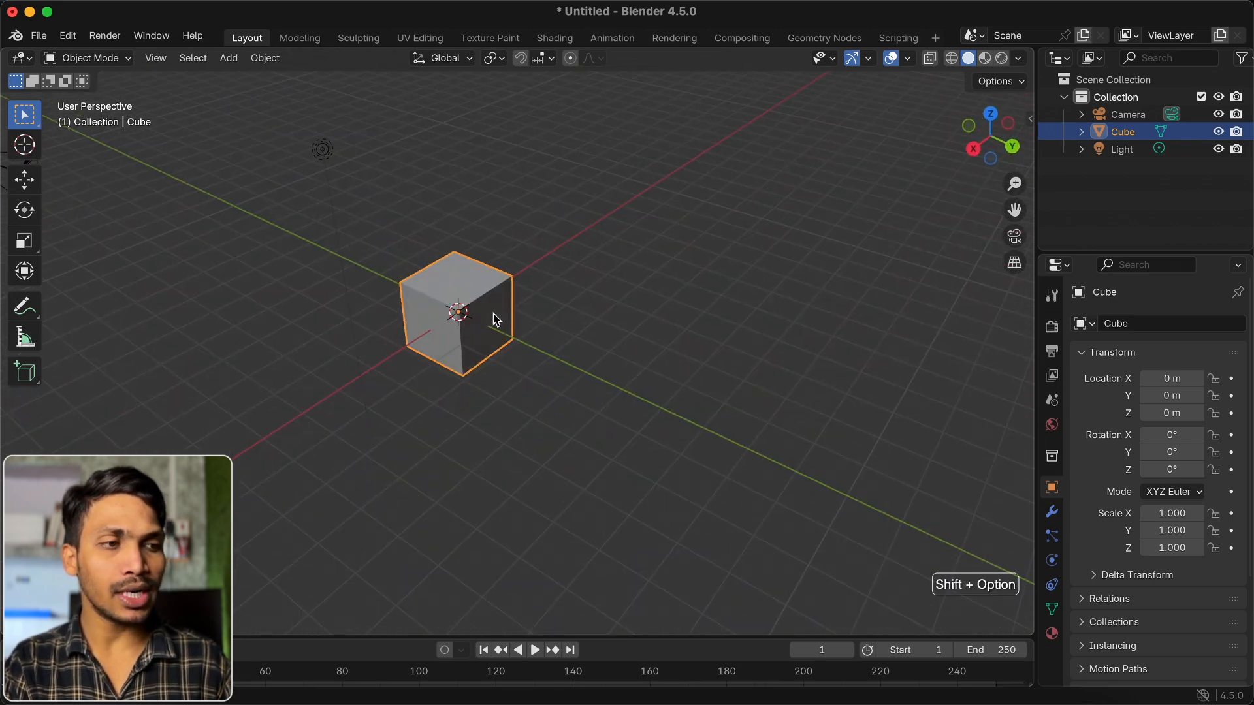
shift+middle_drag(496, 320, 529, 326)
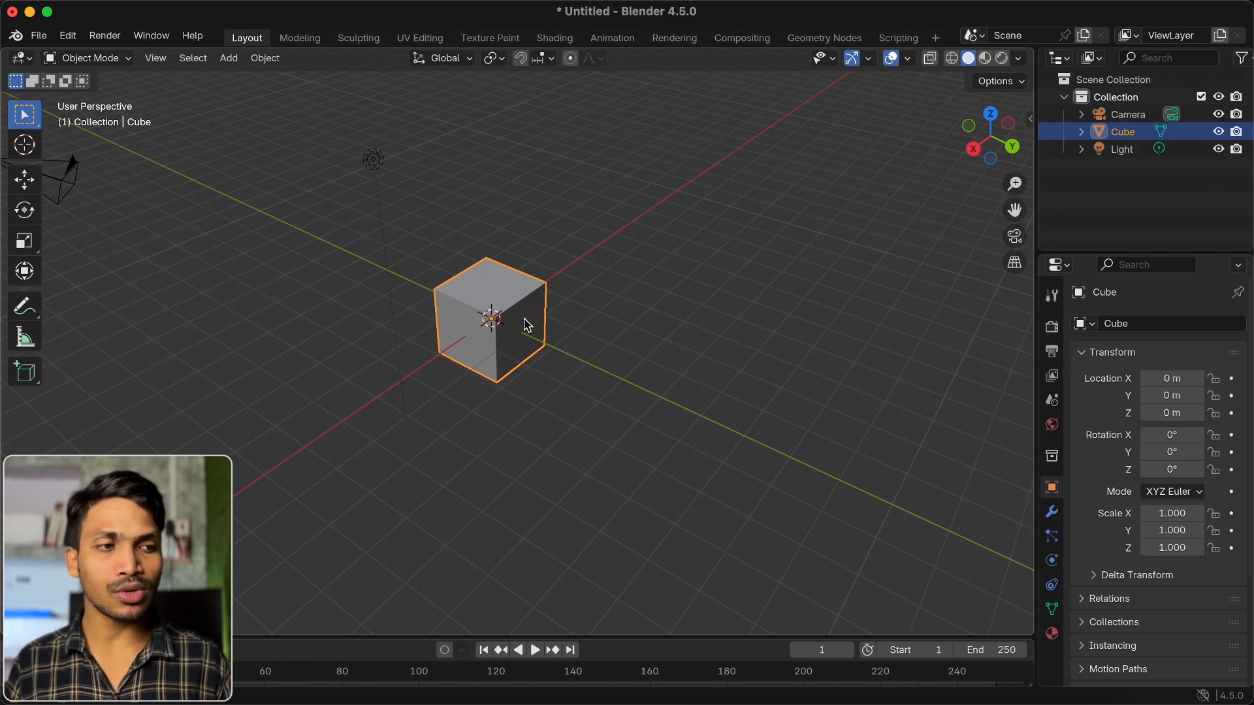
super+scroll(499, 316, up, 4)
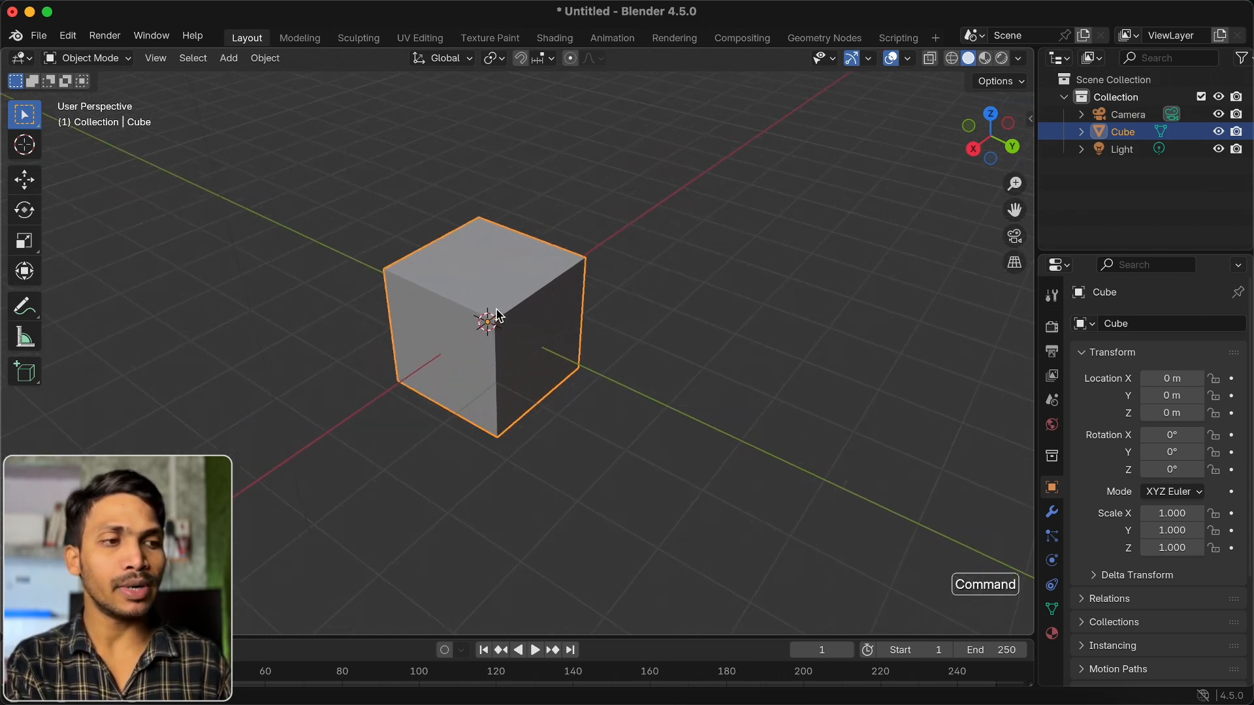
middle_drag(498, 316, 563, 367)
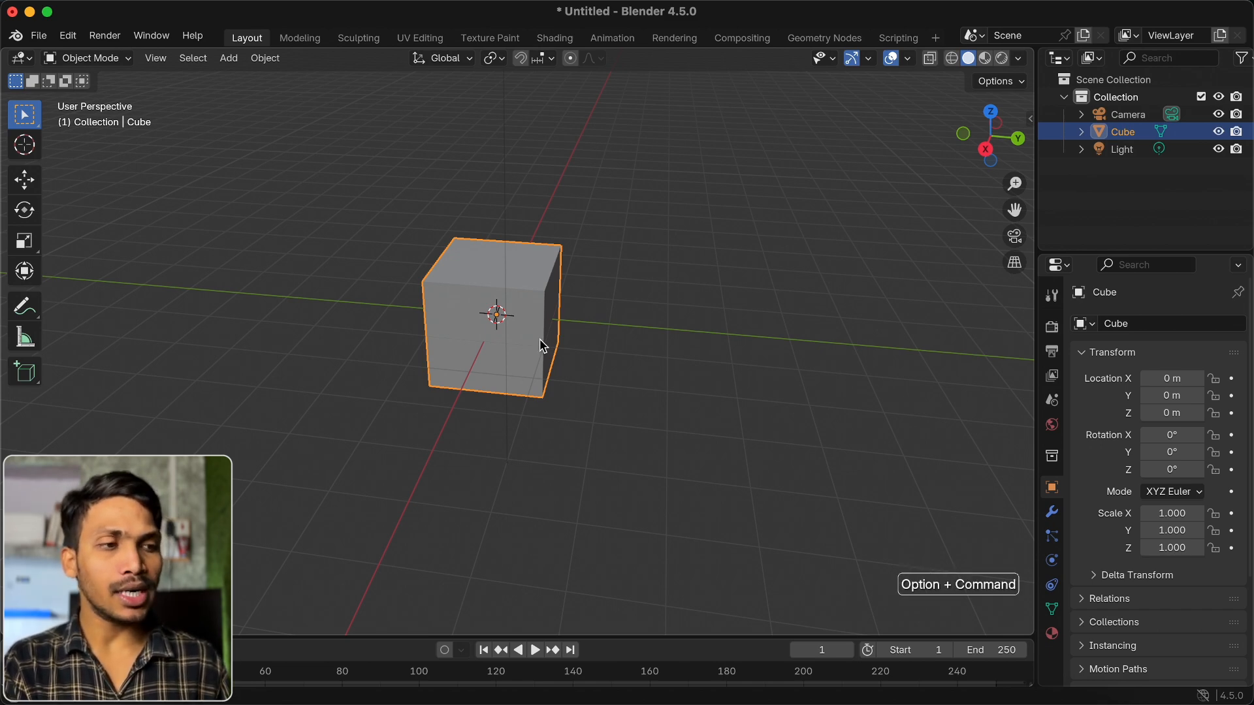
super+middle_drag(536, 351, 570, 291)
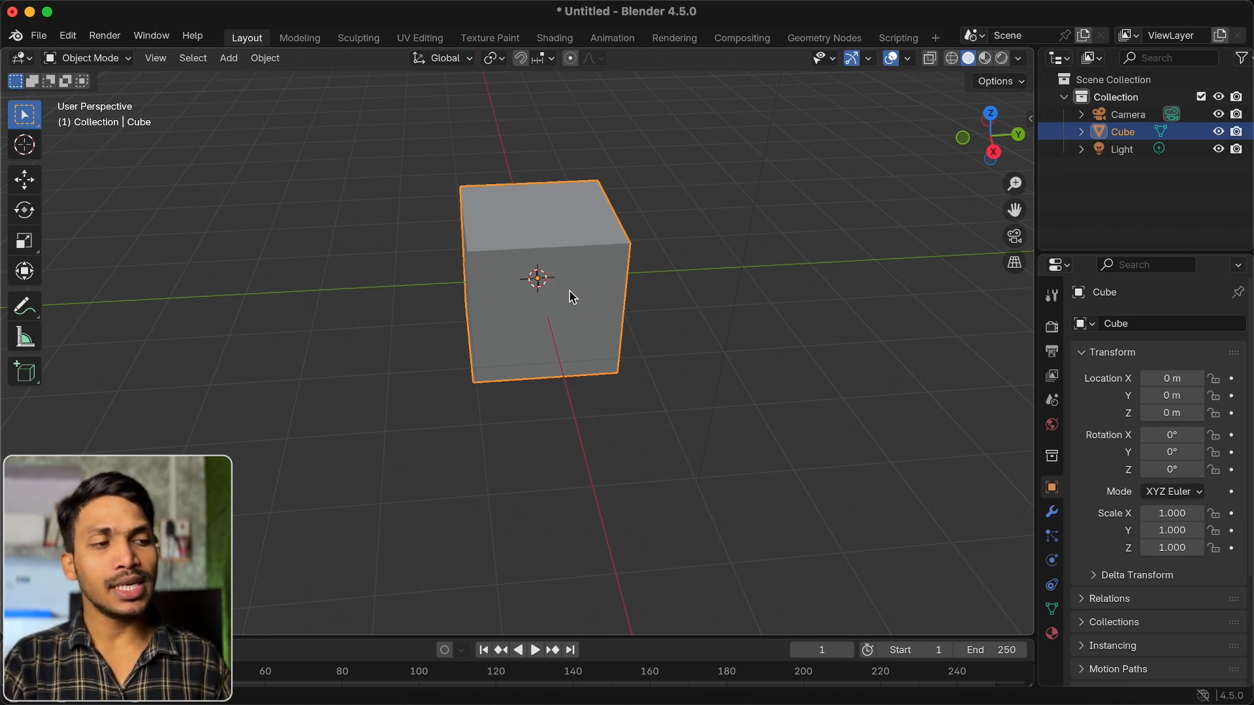
super+scroll(569, 291, down, 3)
scroll(568, 291, left, 5)
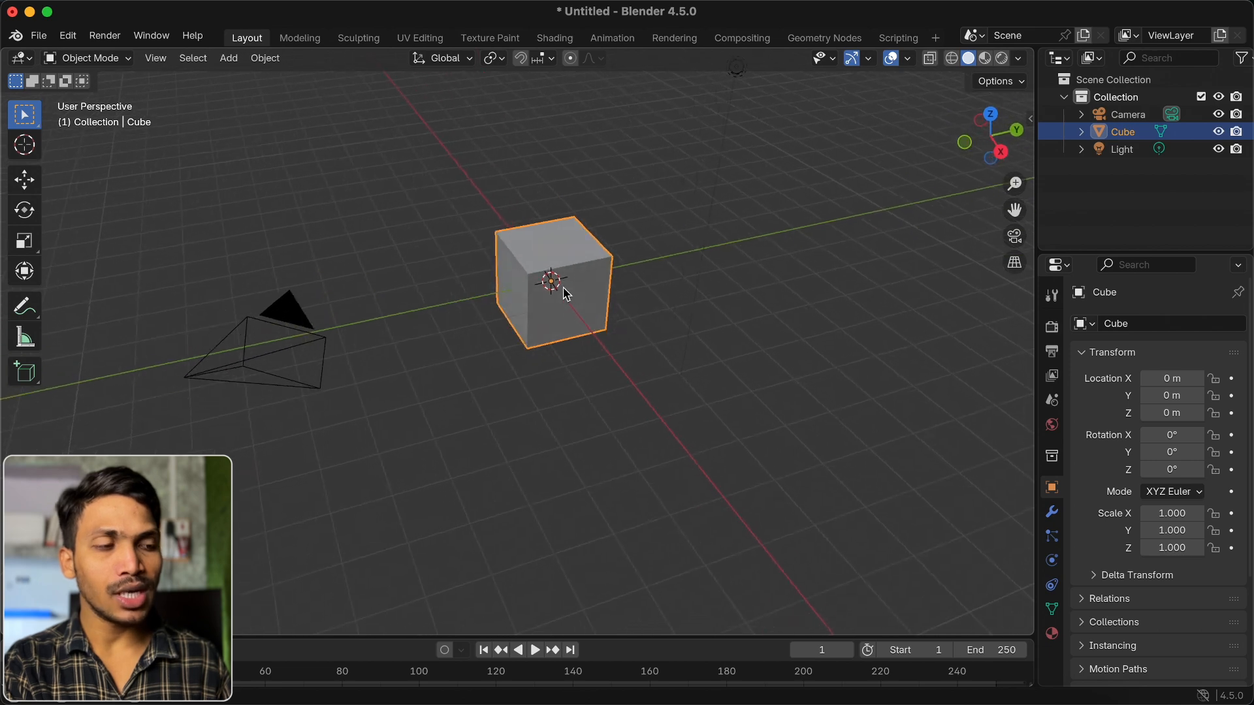
Select the cube and activate the Move tool to show its axis handles, cancelling any trial move
click(563, 271)
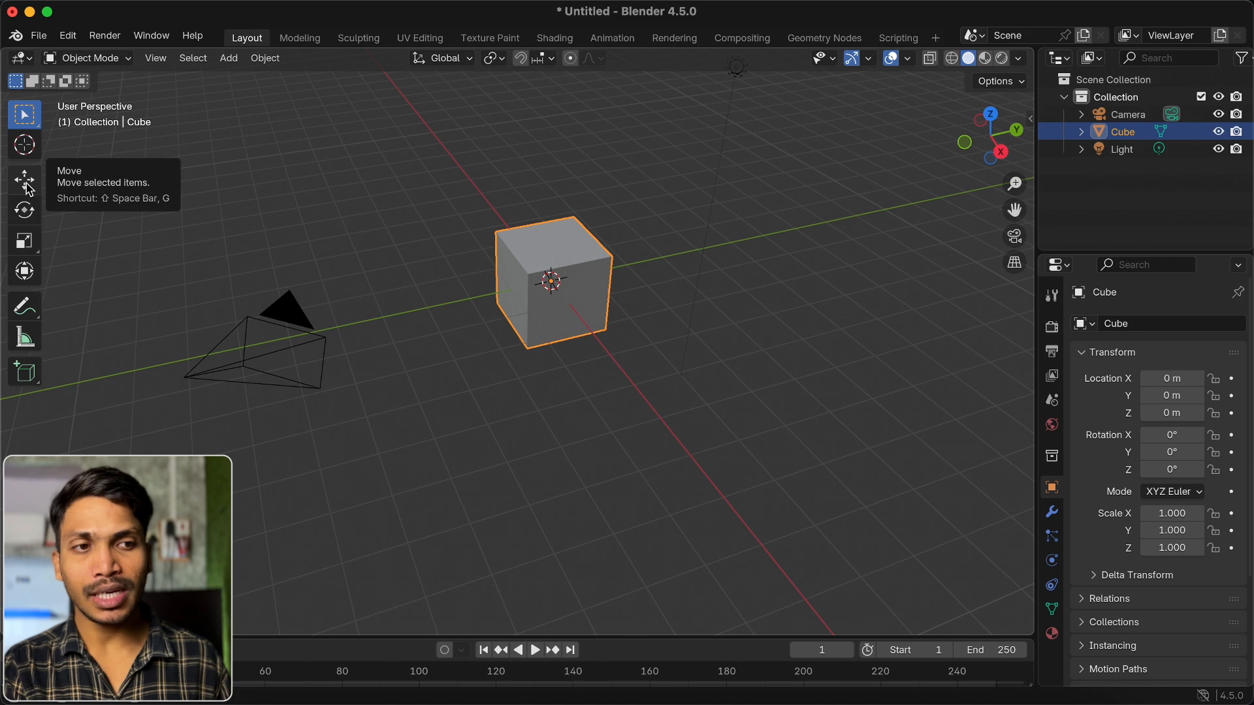
click(29, 188)
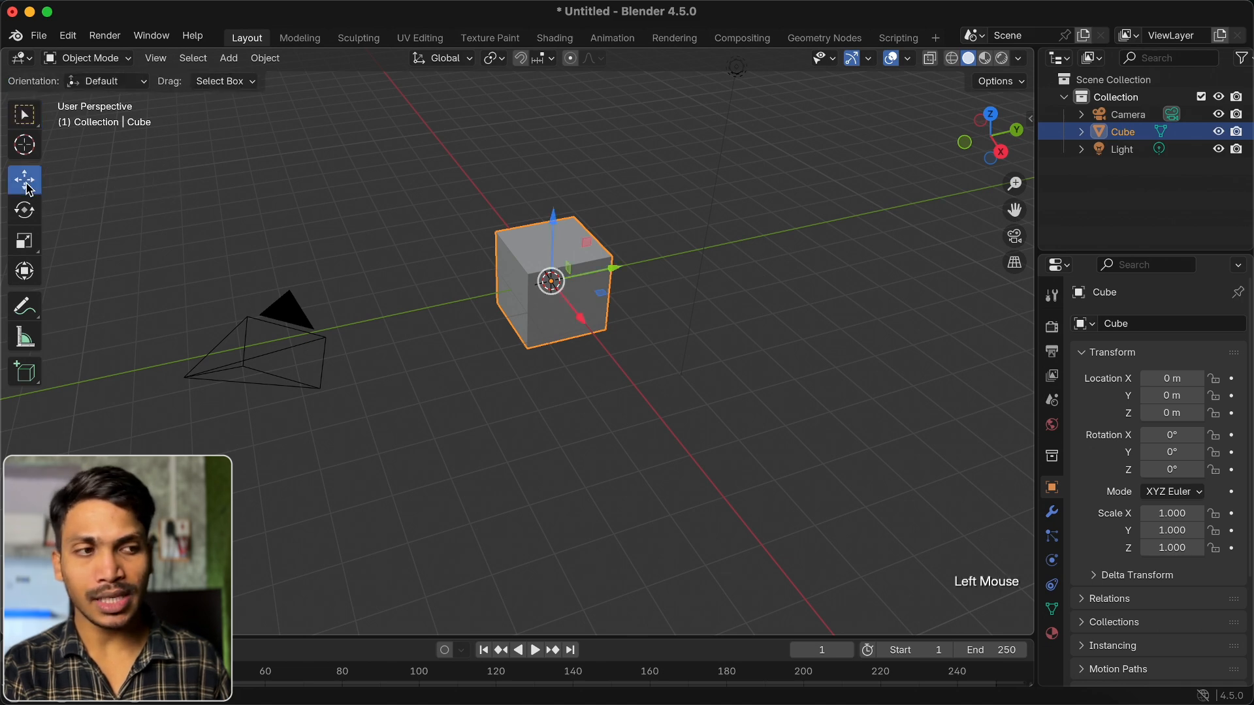
middle_drag(552, 281, 534, 237)
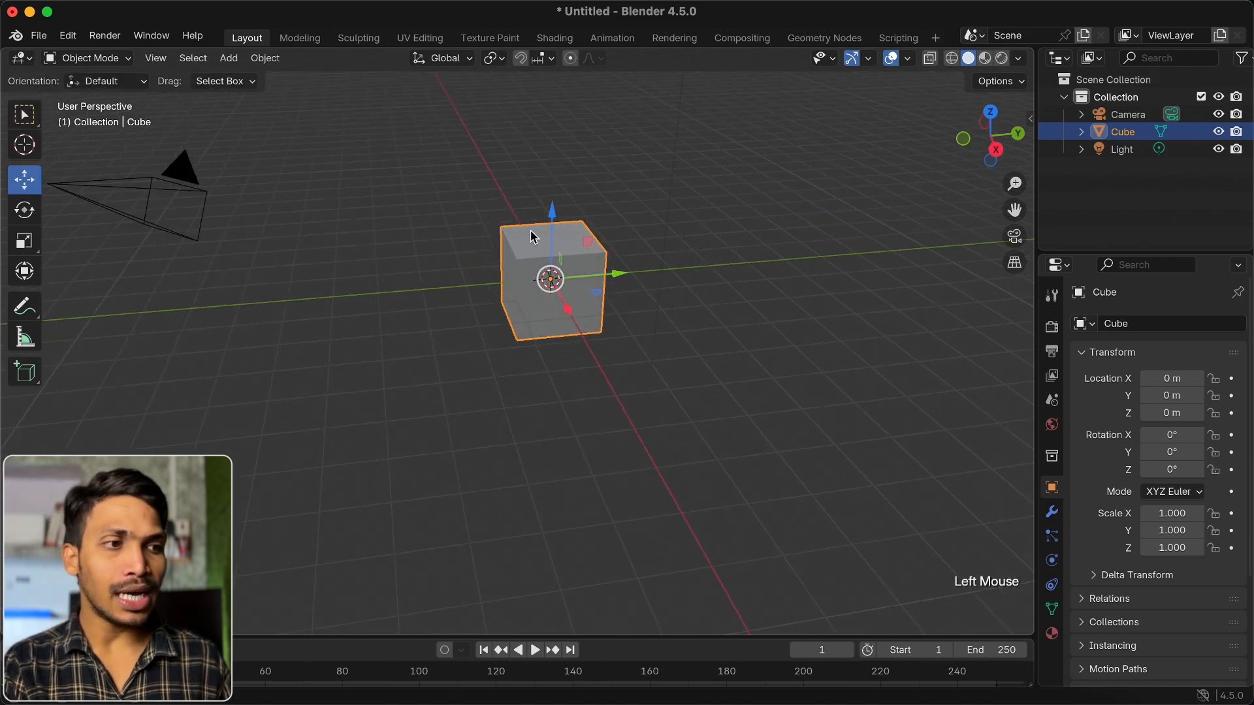
drag(563, 280, 559, 243)
right_click(559, 264)
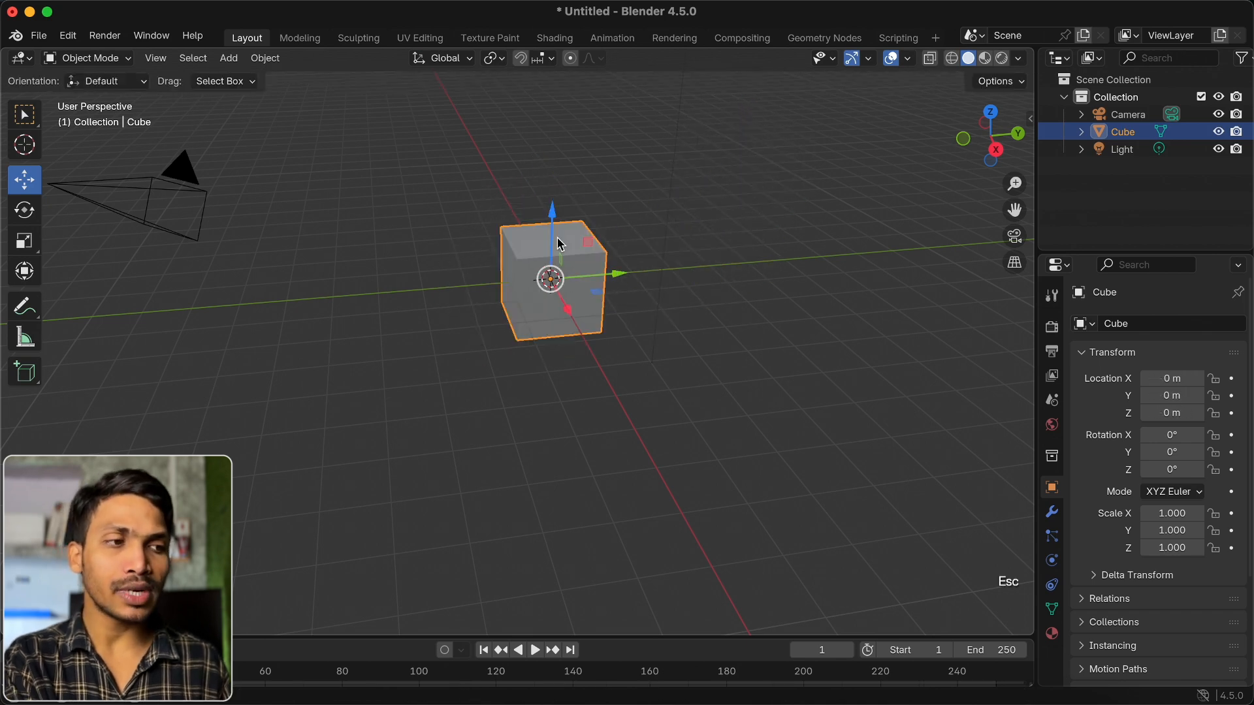
Examine the cube's move handles and the X and Y axis lines from several angles, including from above
middle_drag(551, 274, 614, 379)
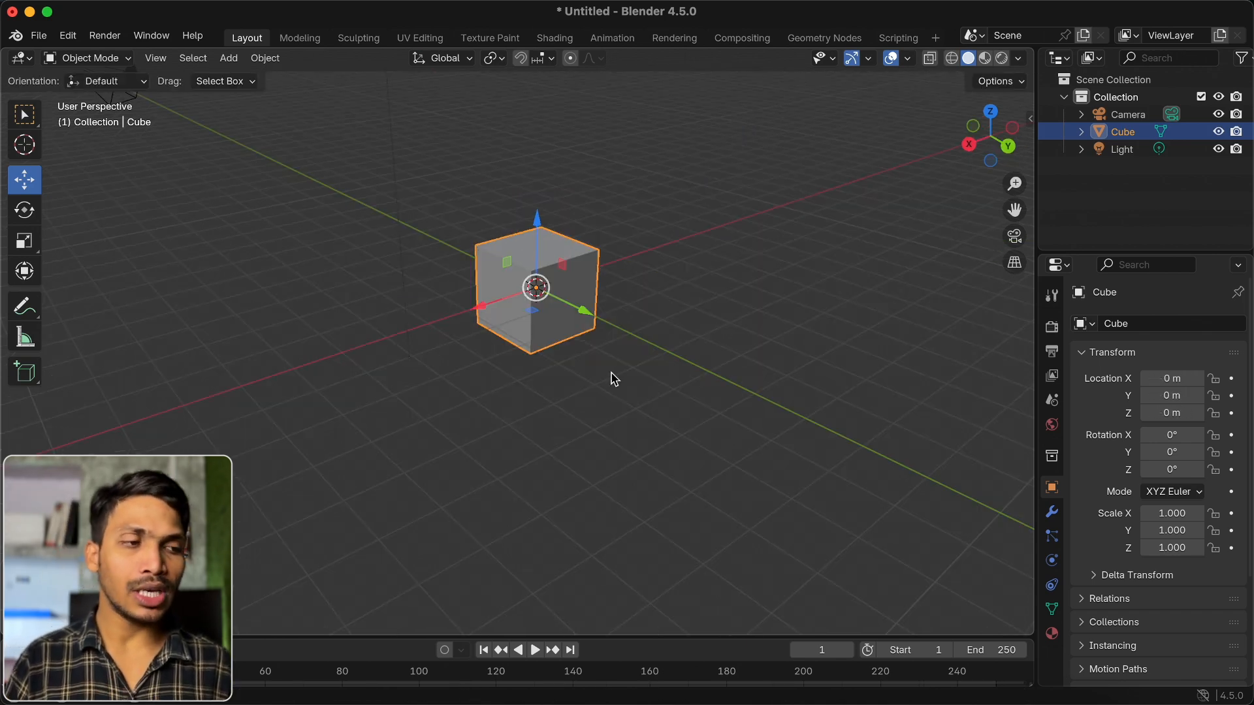
scroll(614, 379, up, 5)
scroll(614, 379, right, 5)
scroll(614, 379, up, 4)
scroll(614, 379, left, 2)
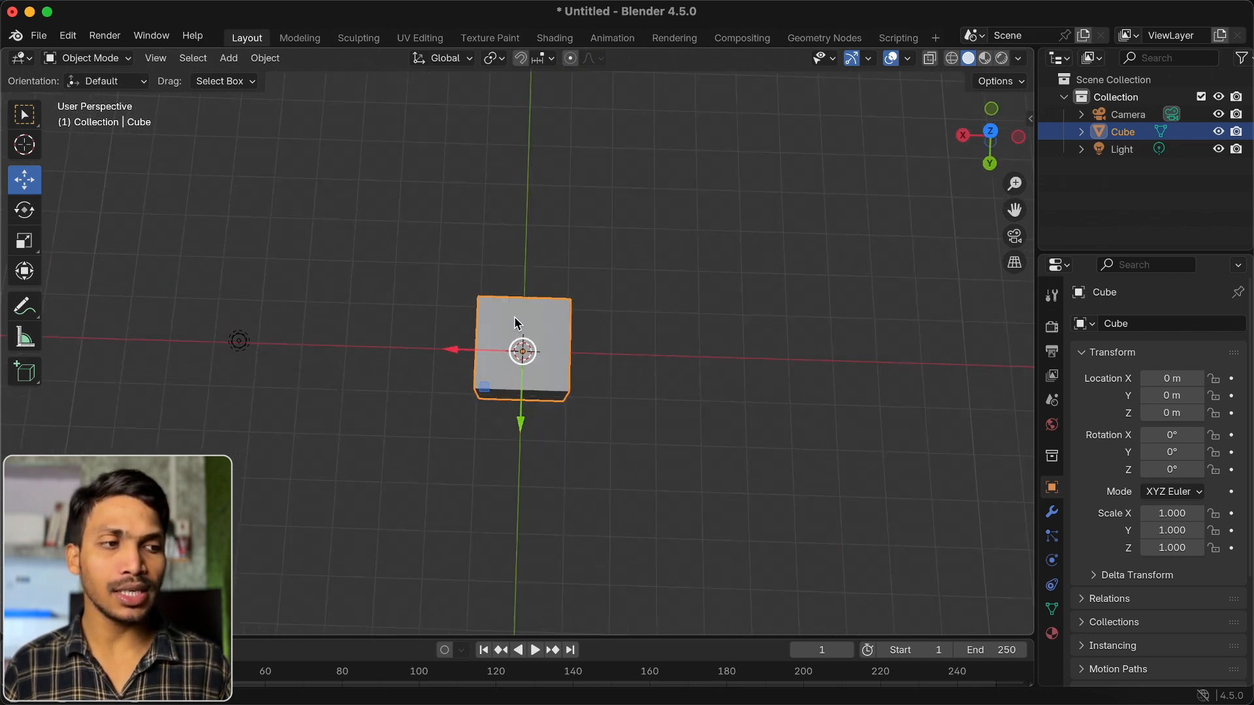
scroll(510, 502, down, 5)
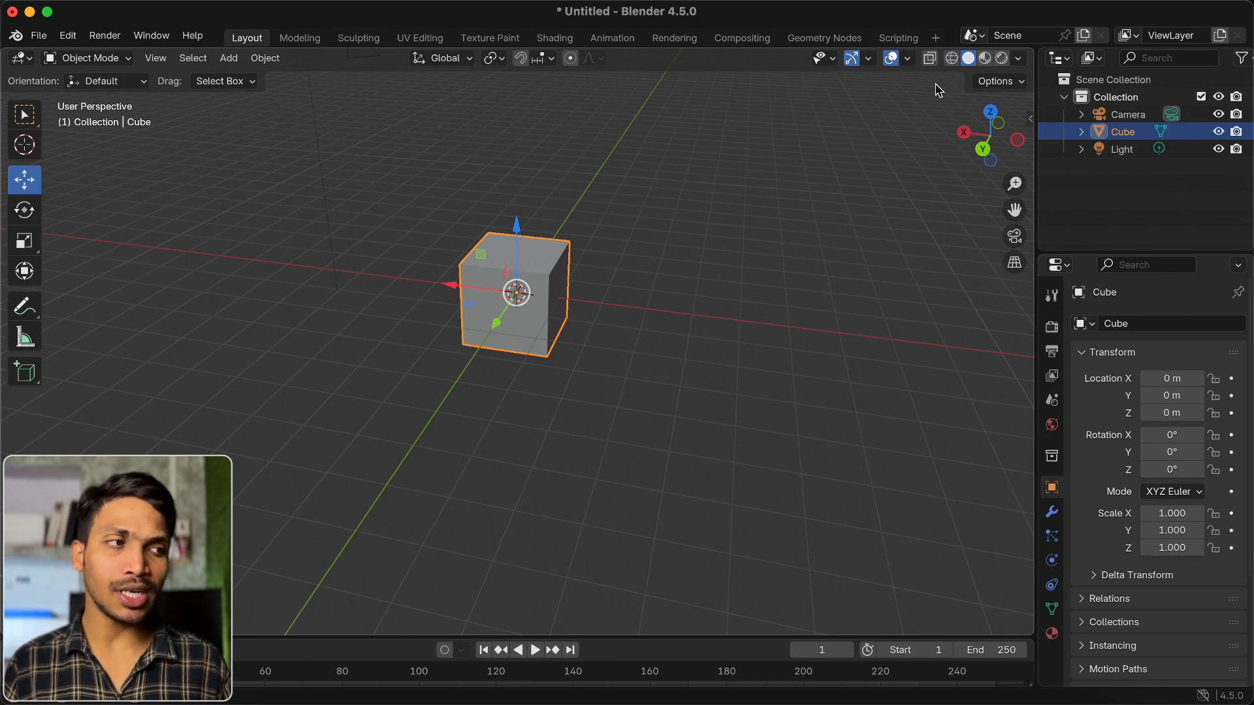
Show the Z axis line in the viewport overlays and hide it again
click(909, 58)
click(1005, 142)
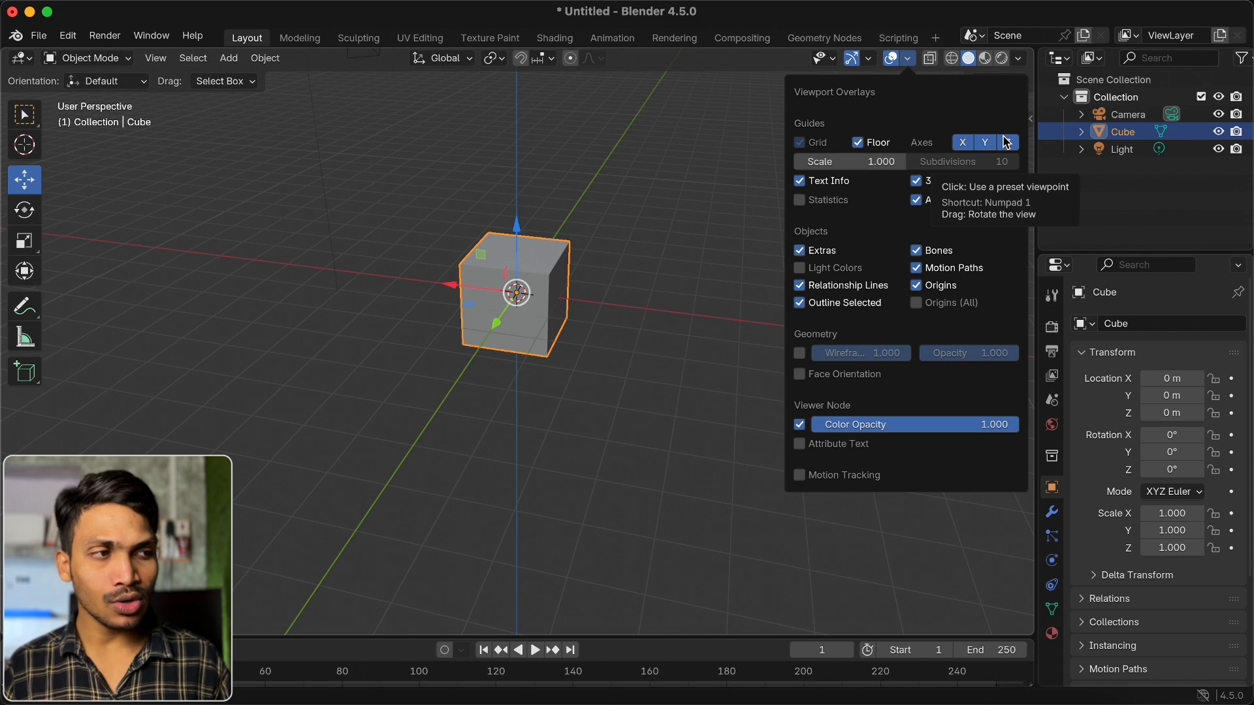
click(1005, 142)
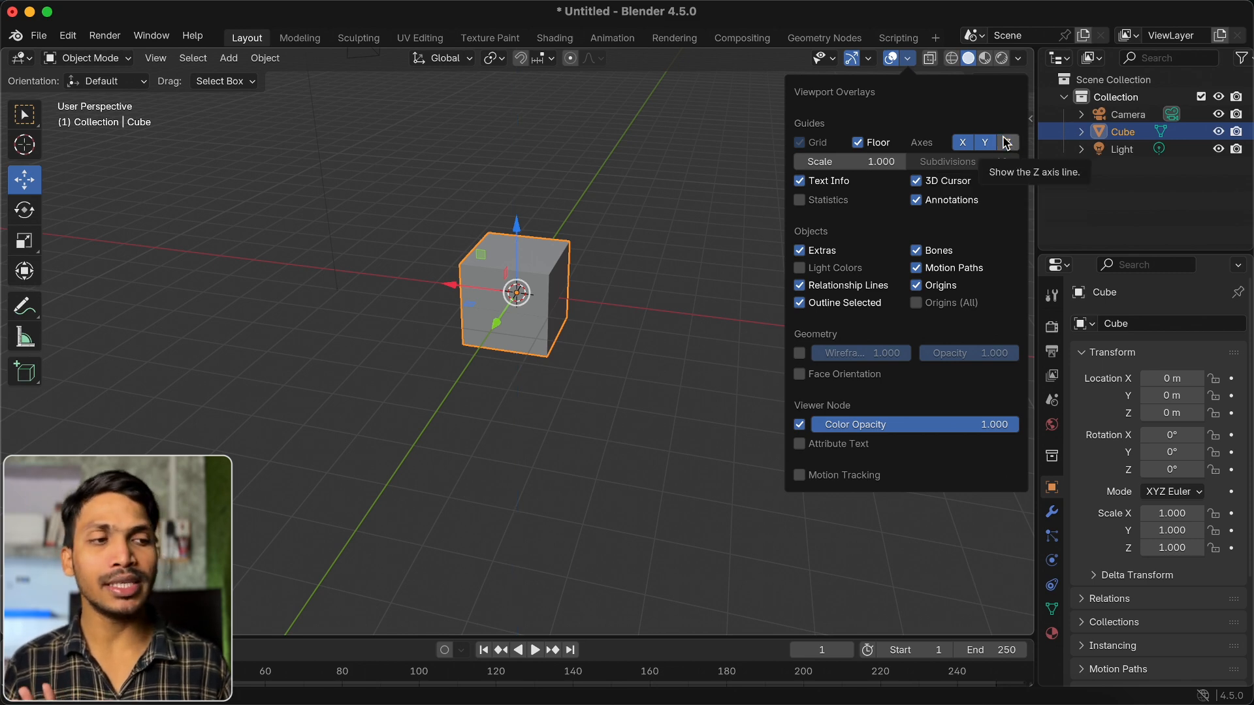
Look at the cube straight from above along Z and return to an angled perspective view
scroll(550, 342, up, 2)
scroll(549, 342, up, 5)
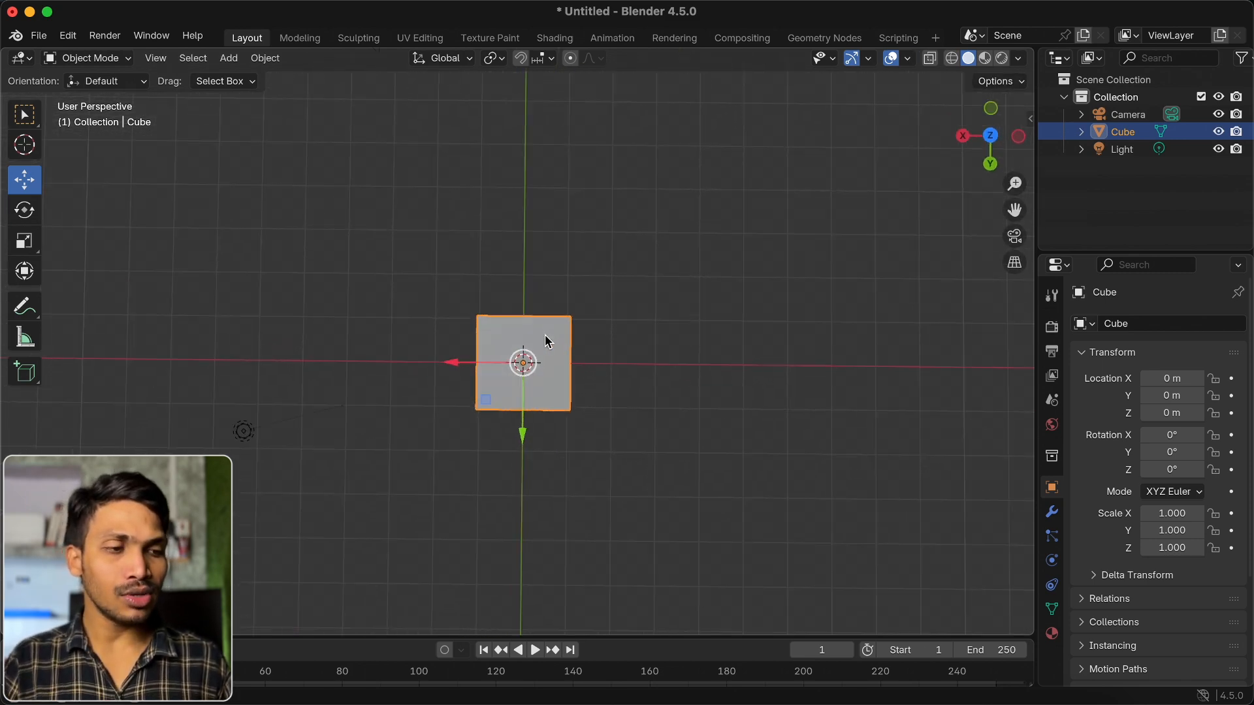
shift+scroll(549, 342, down, 3)
scroll(549, 343, up, 1)
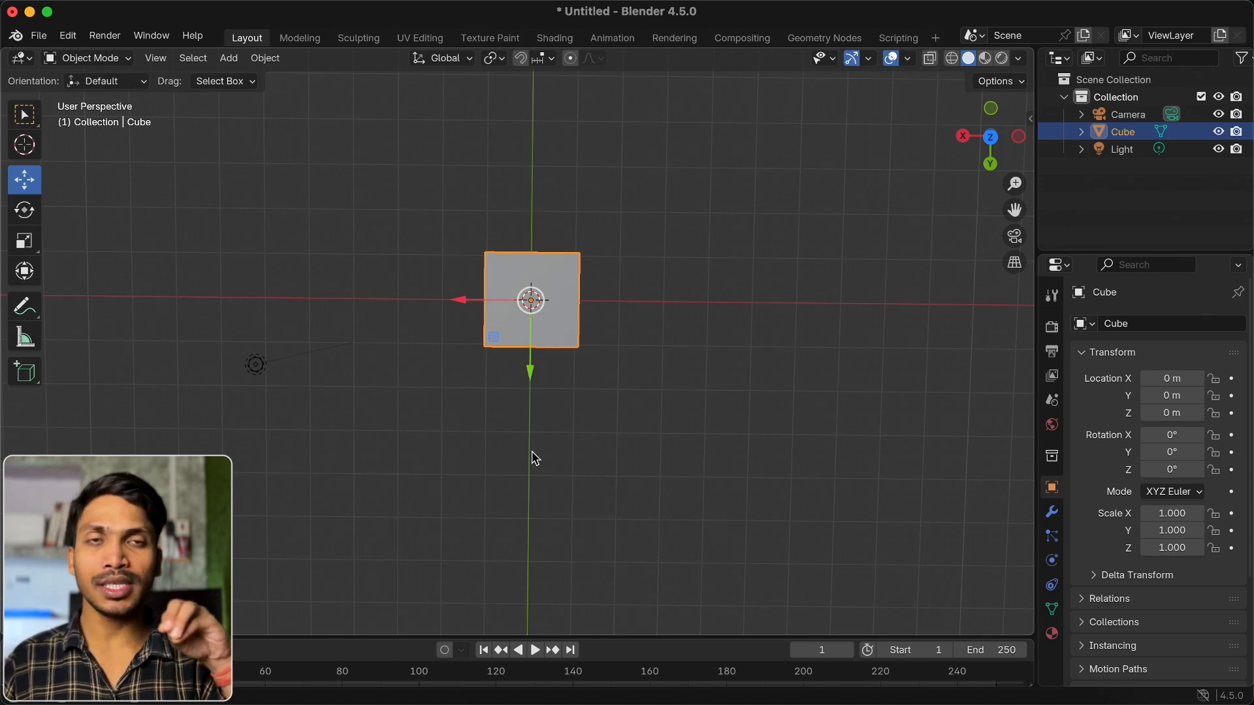
scroll(534, 459, down, 5)
scroll(535, 459, left, 10)
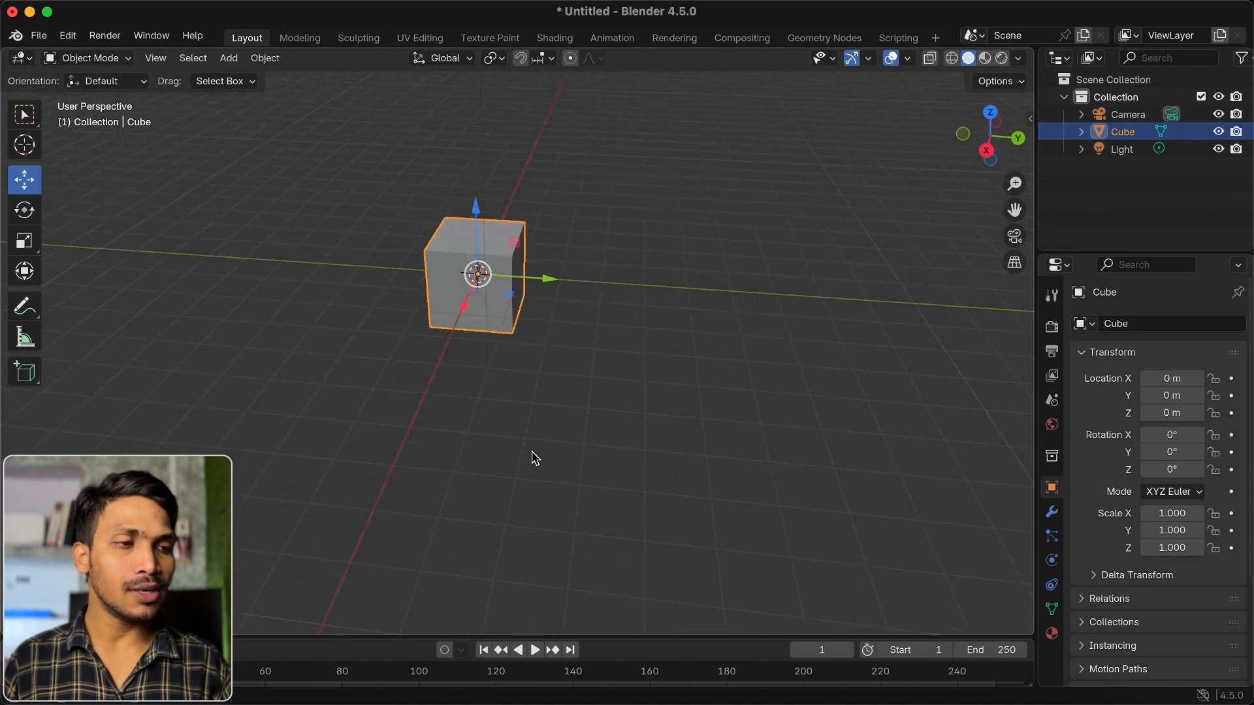
scroll(535, 459, left, 10)
Move the cube along its X, Y and Z axes to about X -1.03, Y -0.23, Z 0.56 m
middle_drag(579, 298, 560, 298)
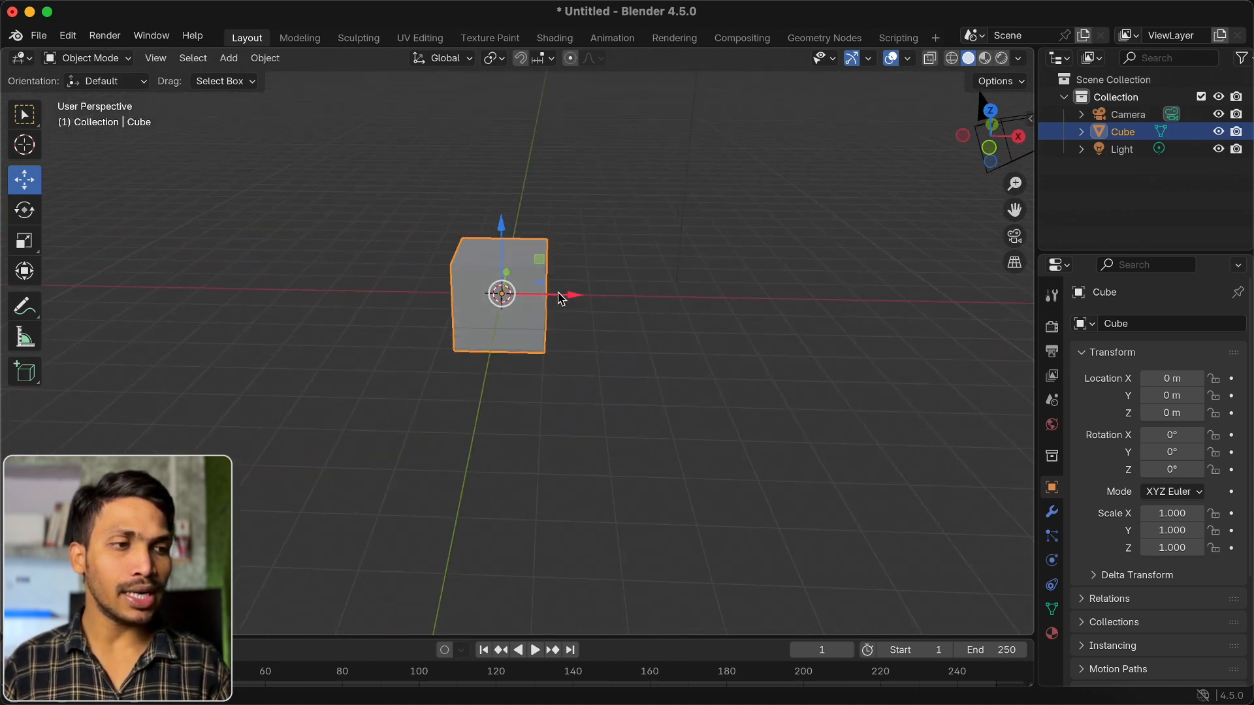
drag(573, 298, 529, 300)
middle_drag(529, 300, 511, 309)
mouse_move(490, 307)
mouse_down()
mouse_move(281, 299)
mouse_move(496, 301)
mouse_up()
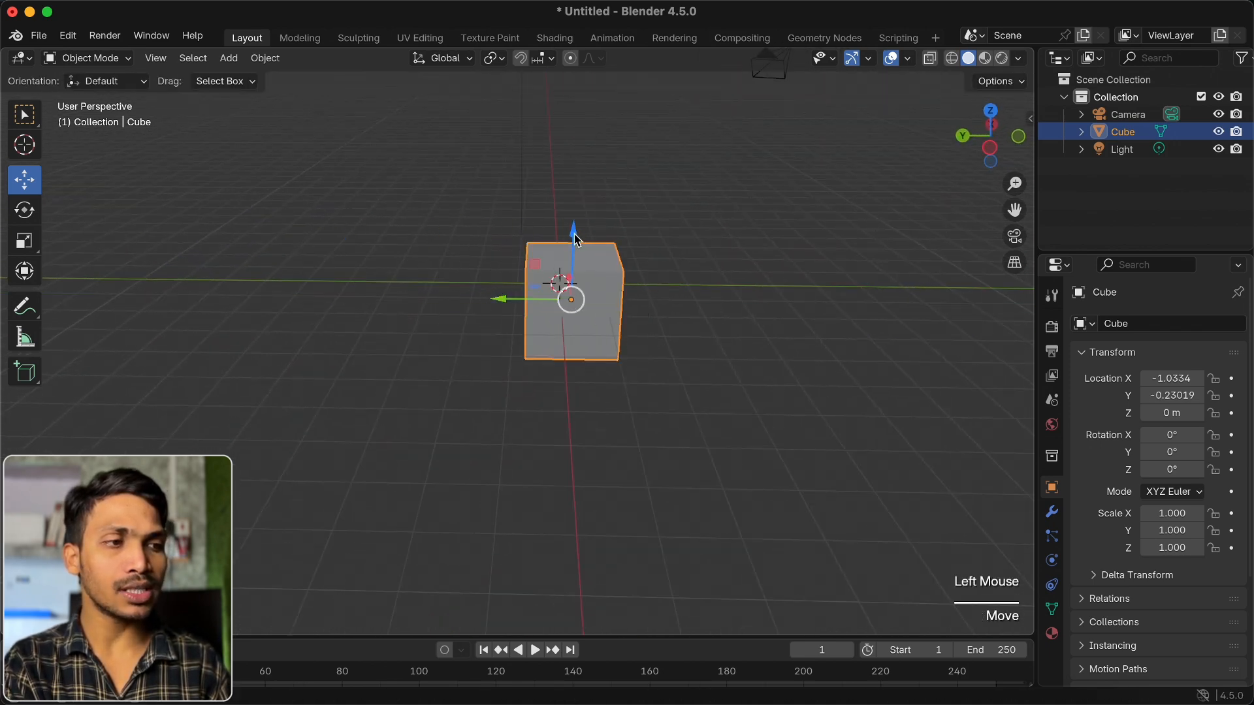
drag(576, 237, 585, 202)
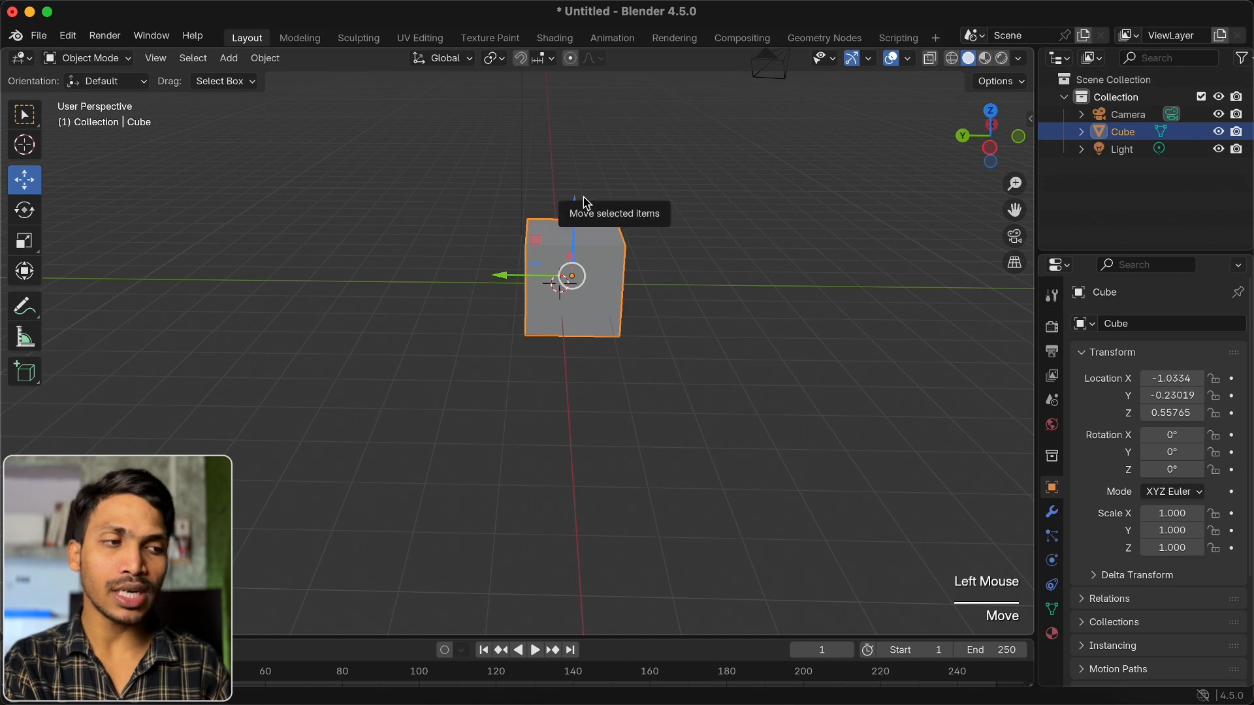
middle_drag(586, 210, 584, 197)
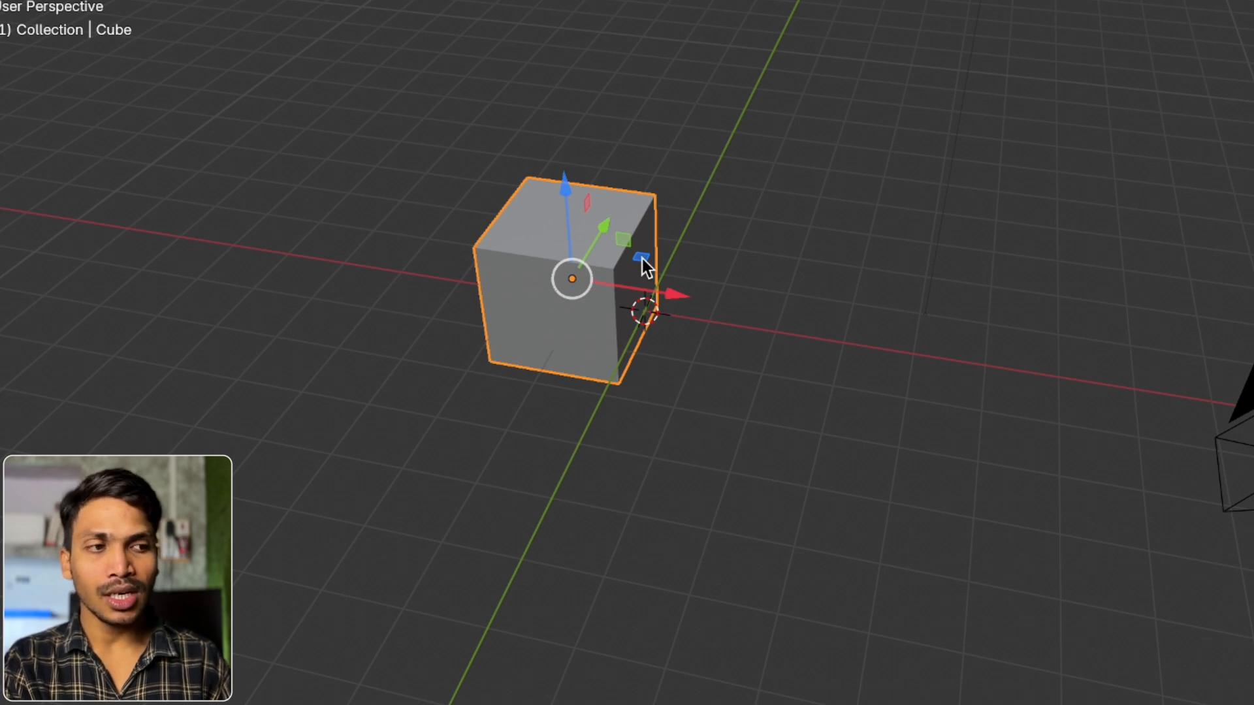
Try to move the cube within the XY plane
drag(642, 259, 693, 232)
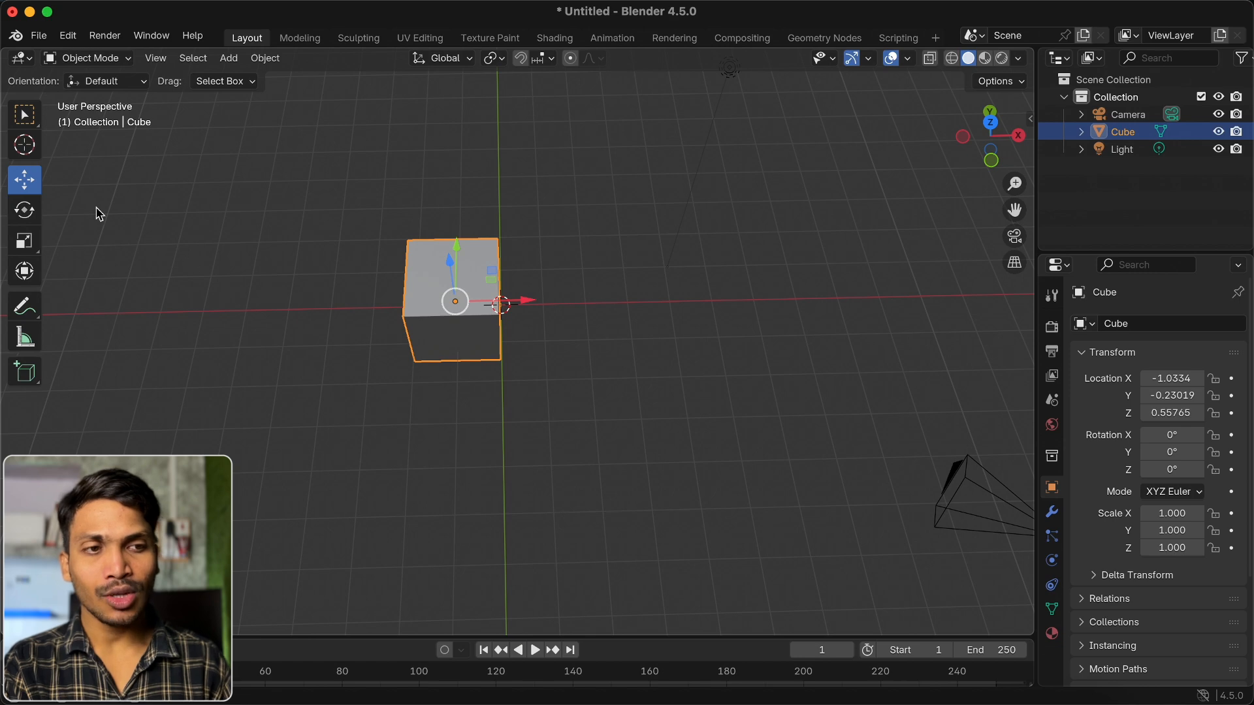
Try rotating the cube freely with the Rotate tool from two viewing angles, undoing each rotation
click(29, 217)
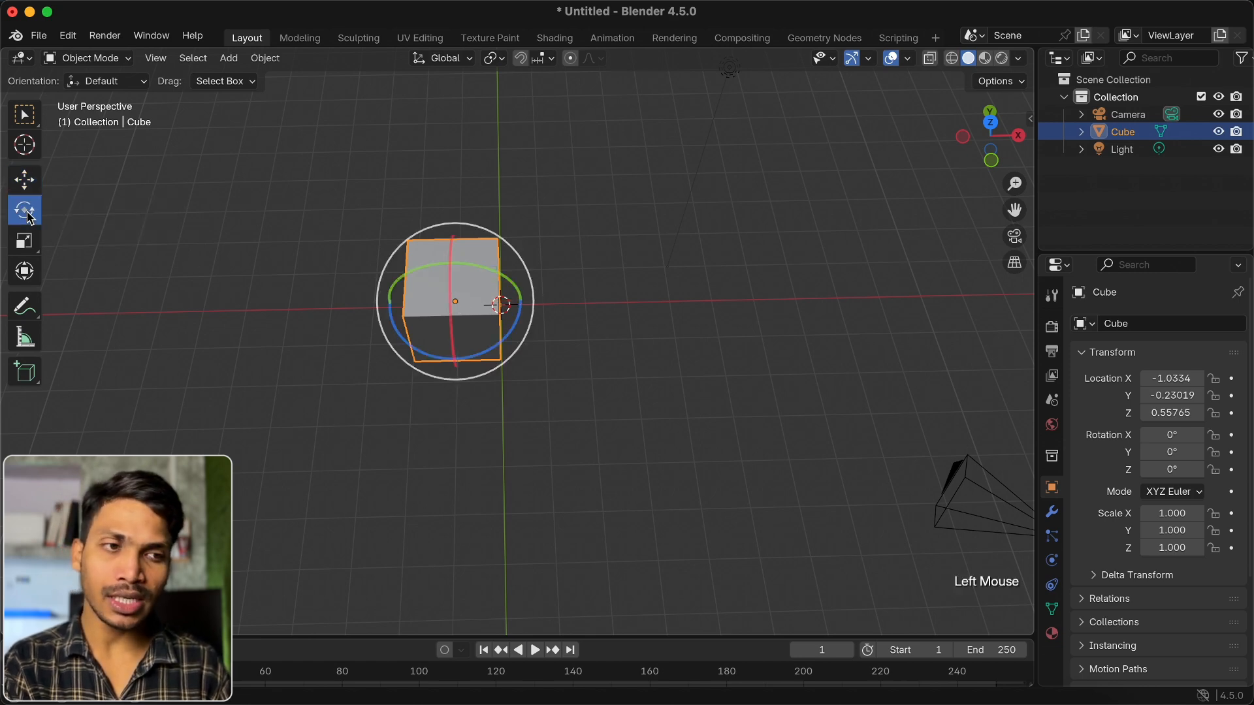
scroll(340, 278, down, 10)
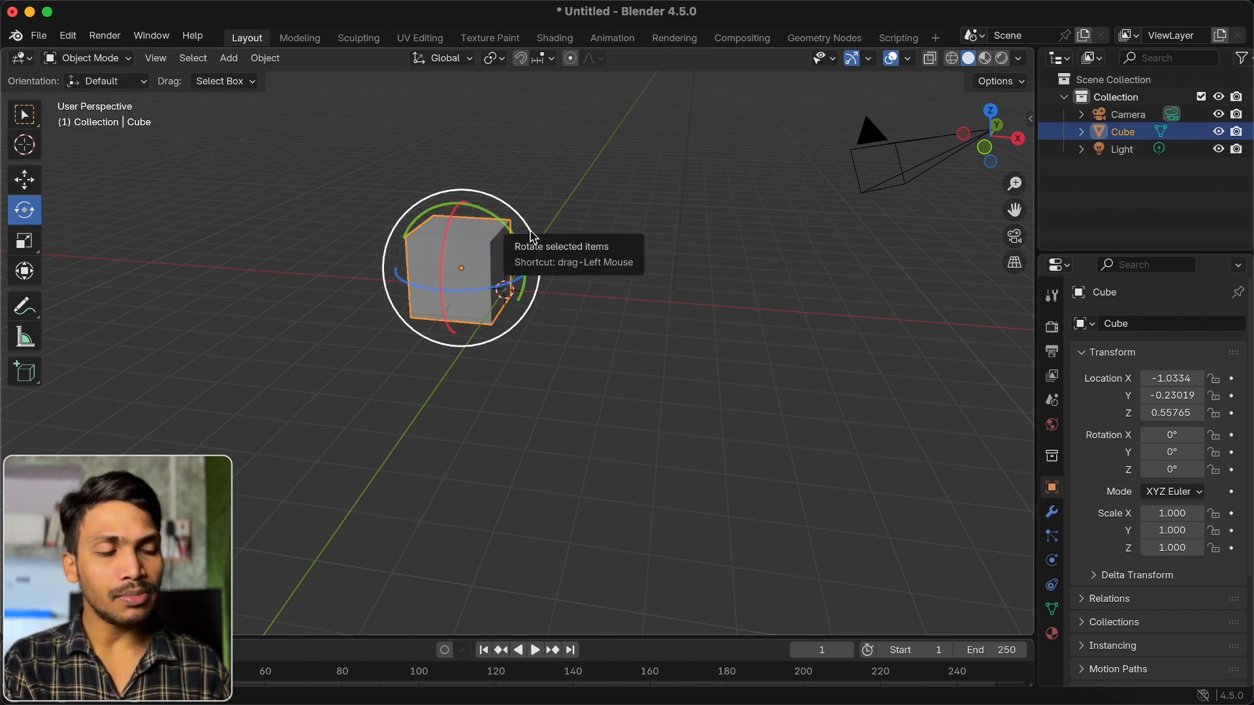
drag(522, 212, 559, 338)
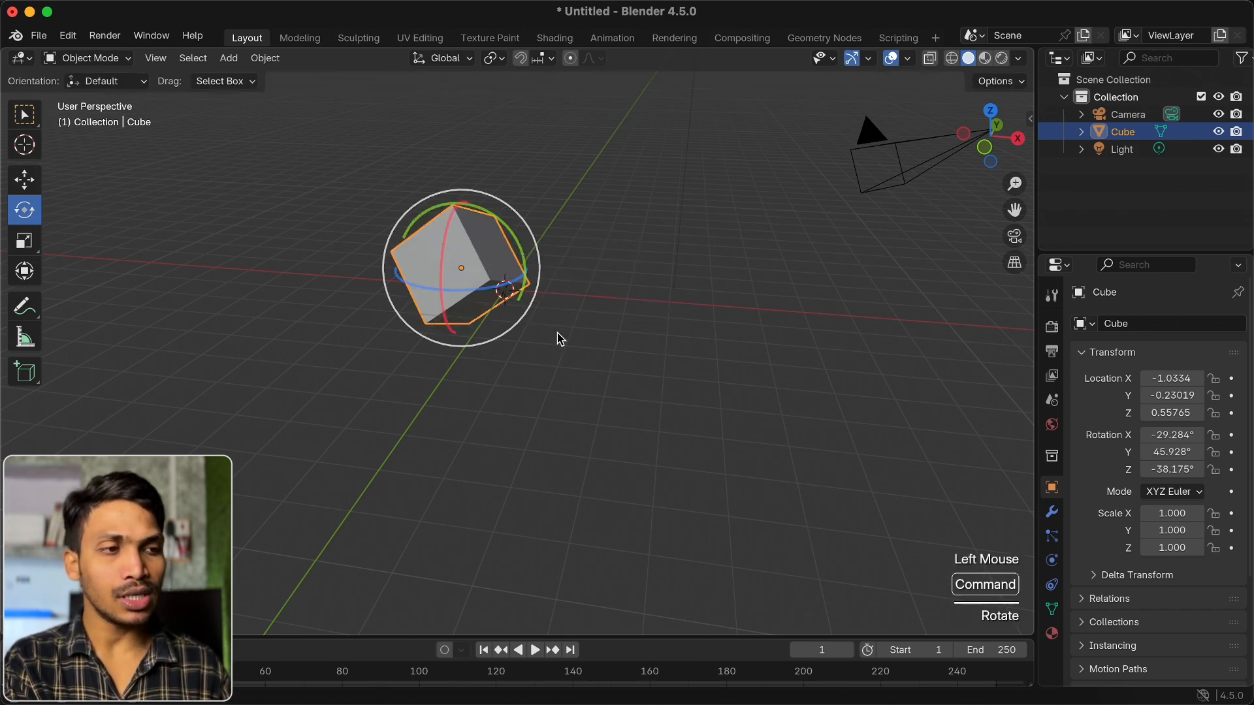
key(super+z)
scroll(560, 339, left, 5)
scroll(559, 339, left, 2)
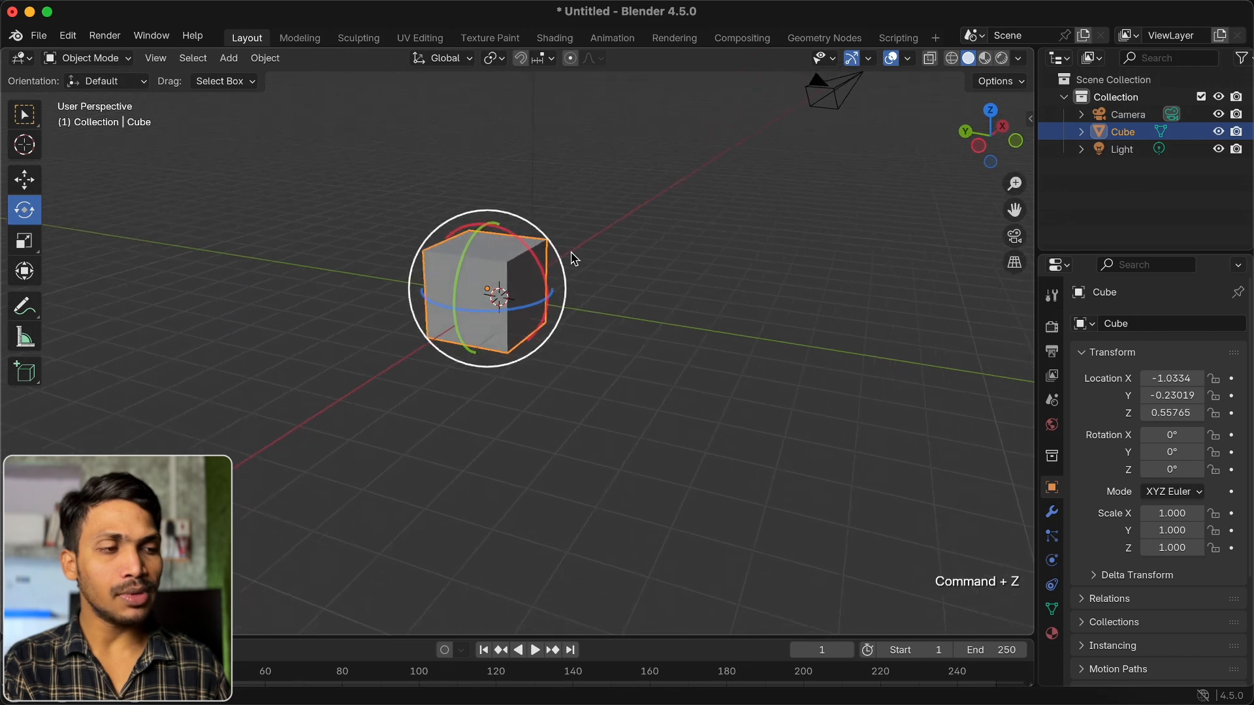
drag(559, 247, 498, 288)
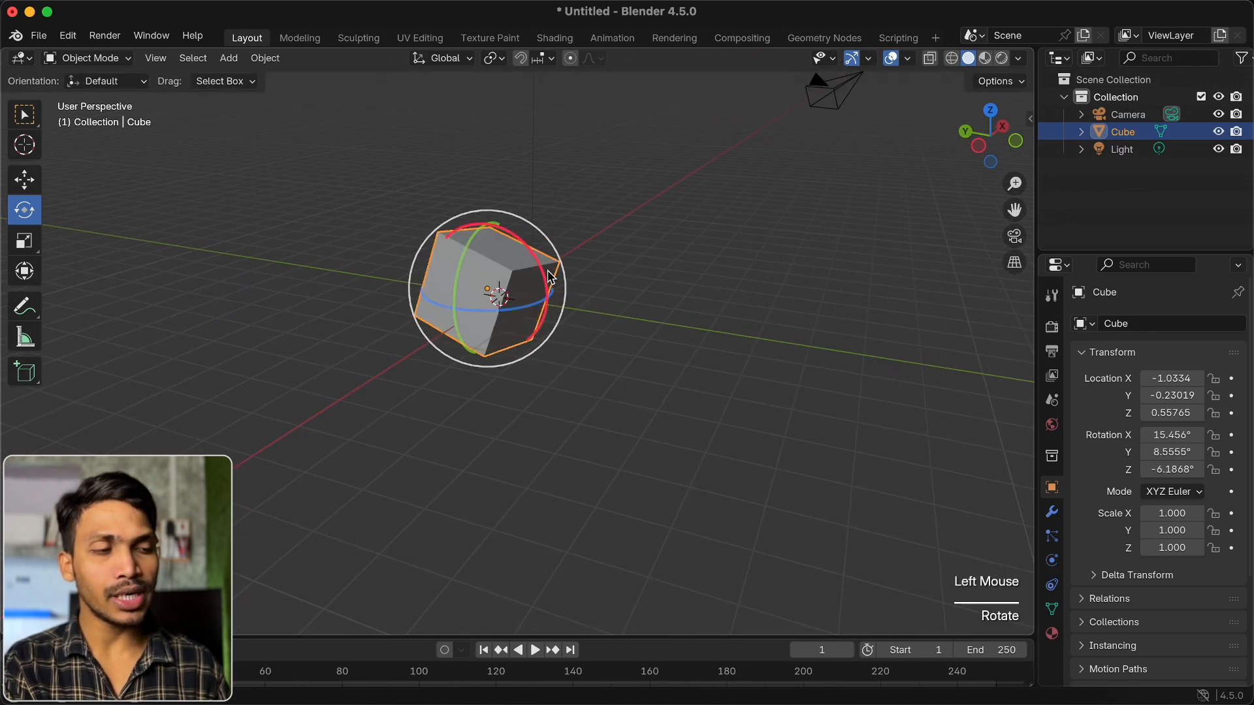
key(super+z)
Try to rotate the cube around the X axis only and cancel the rotation
scroll(548, 274, left, 5)
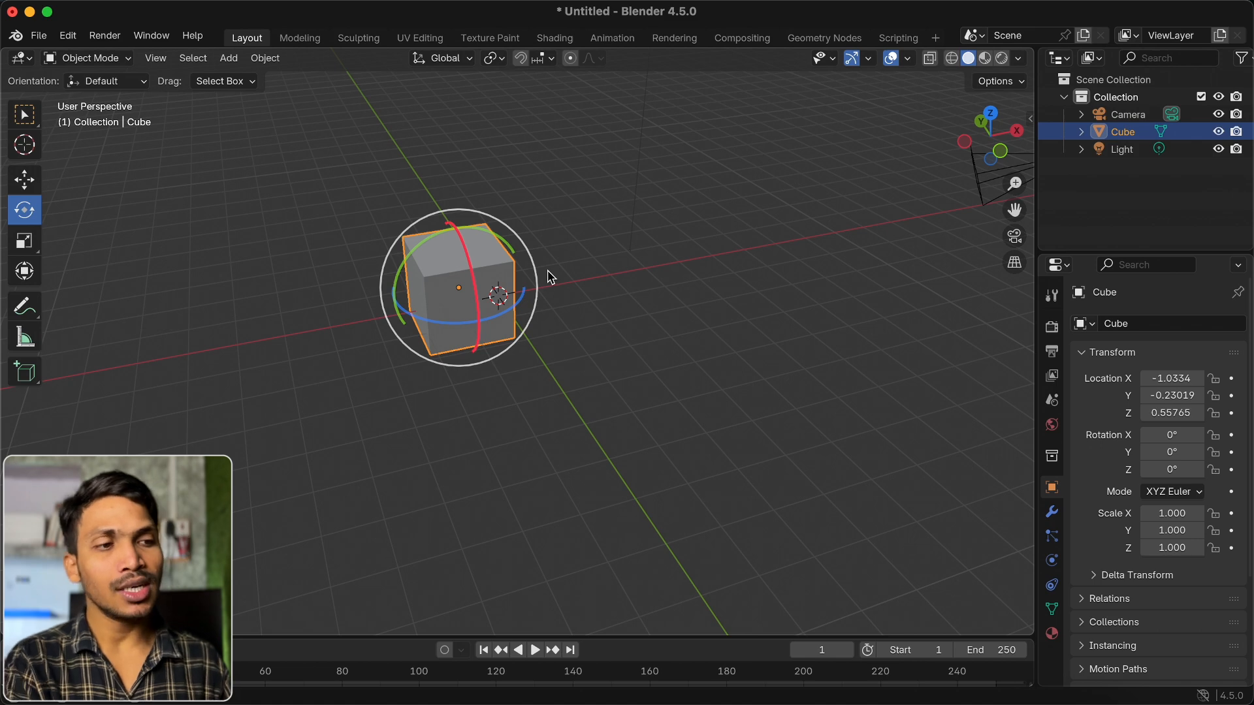
scroll(548, 276, left, 4)
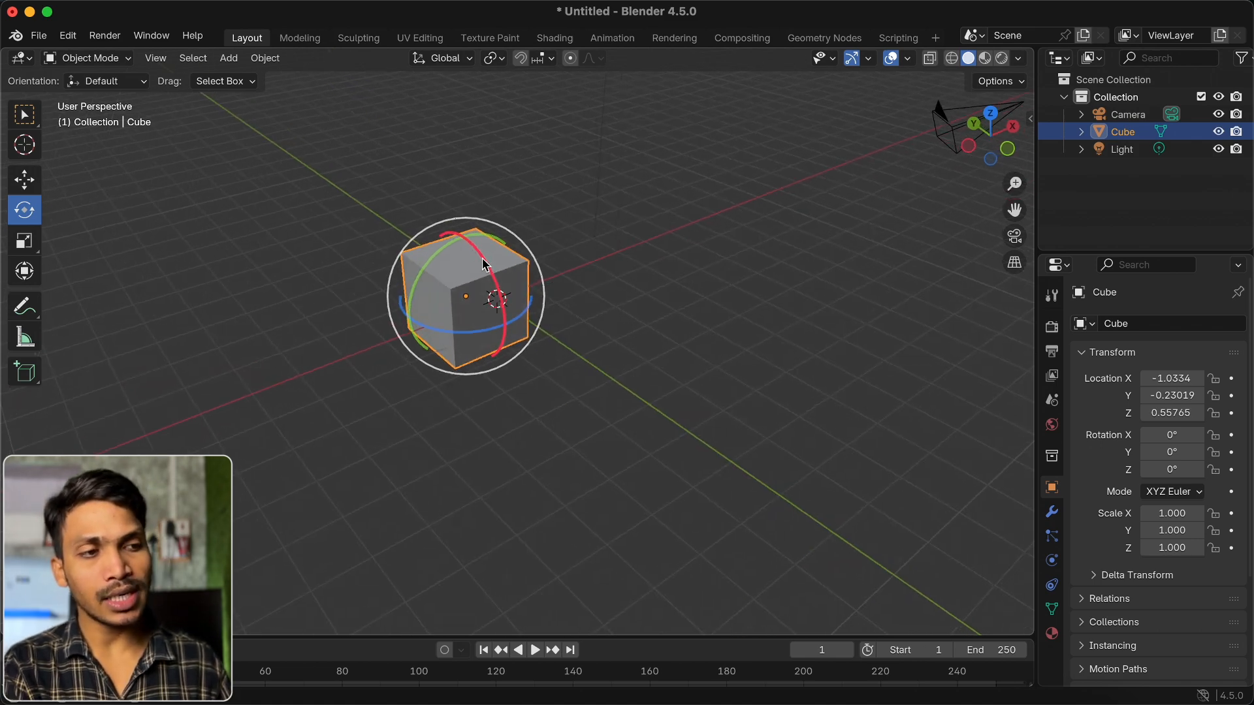
drag(484, 262, 516, 282)
key(Escape)
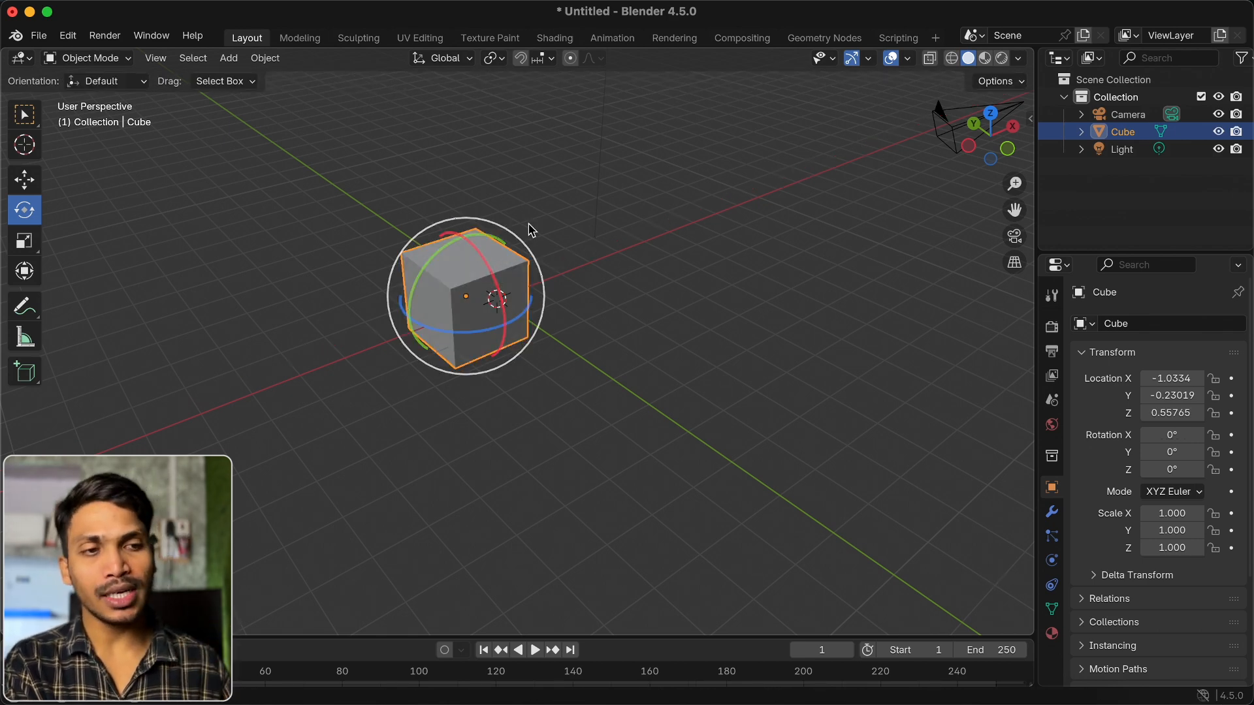
Try to scale the cube uniformly to about 2.11 with the Scale tool and cancel it
click(32, 252)
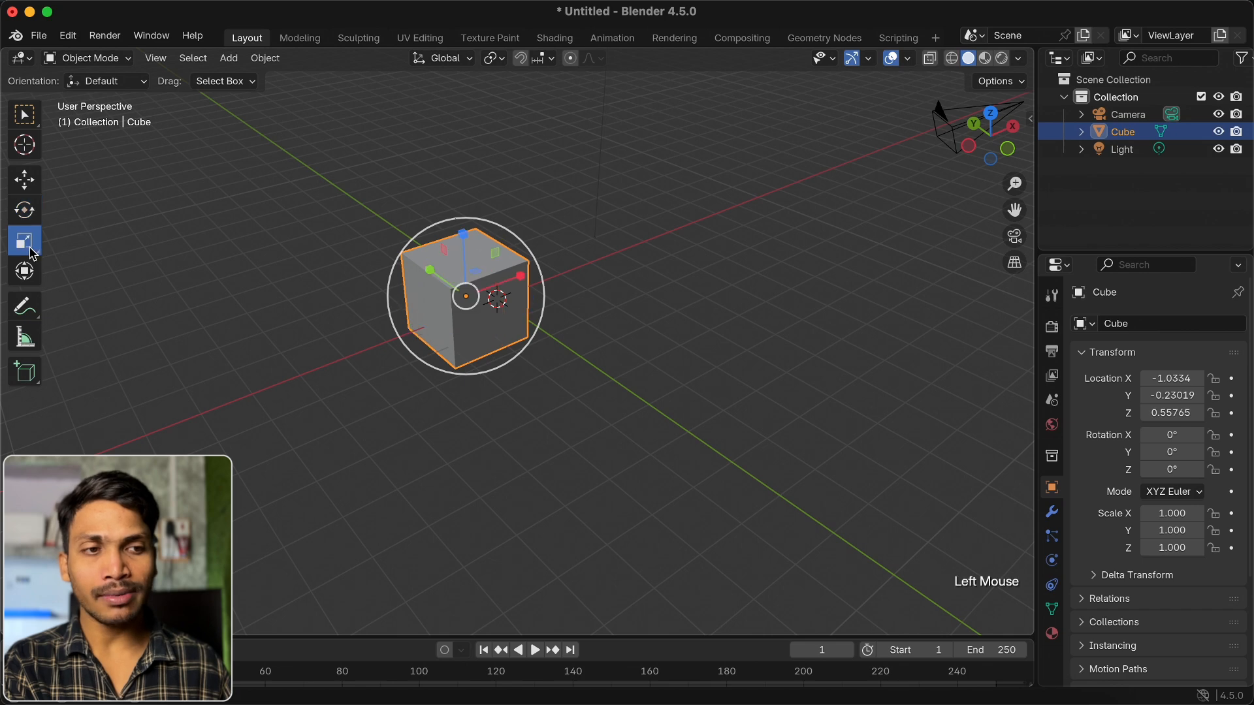
scroll(549, 240, right, 2)
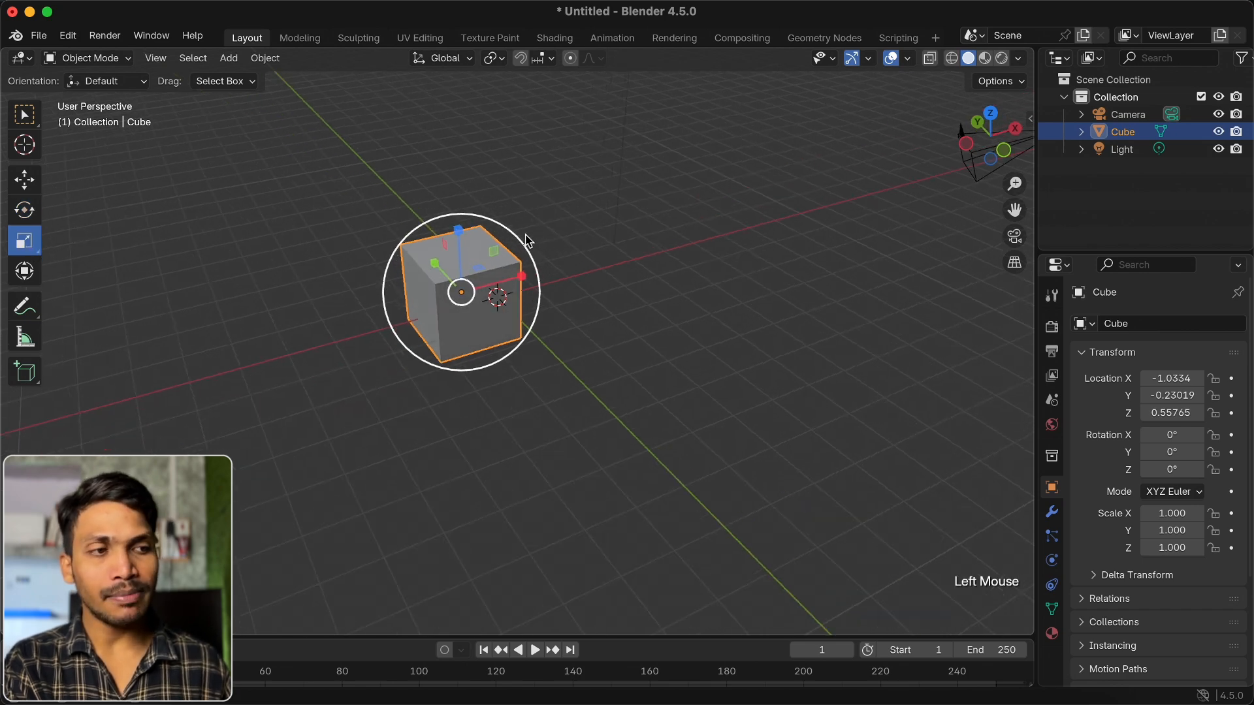
drag(523, 245, 612, 196)
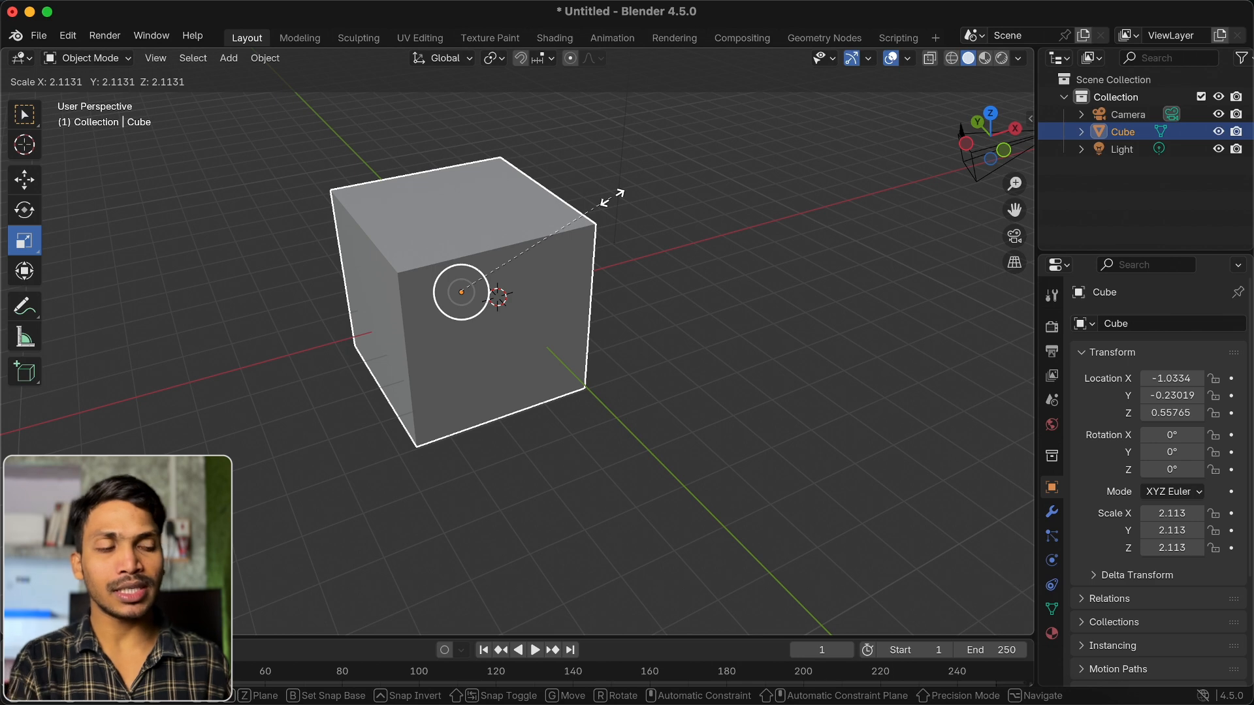
key(Escape)
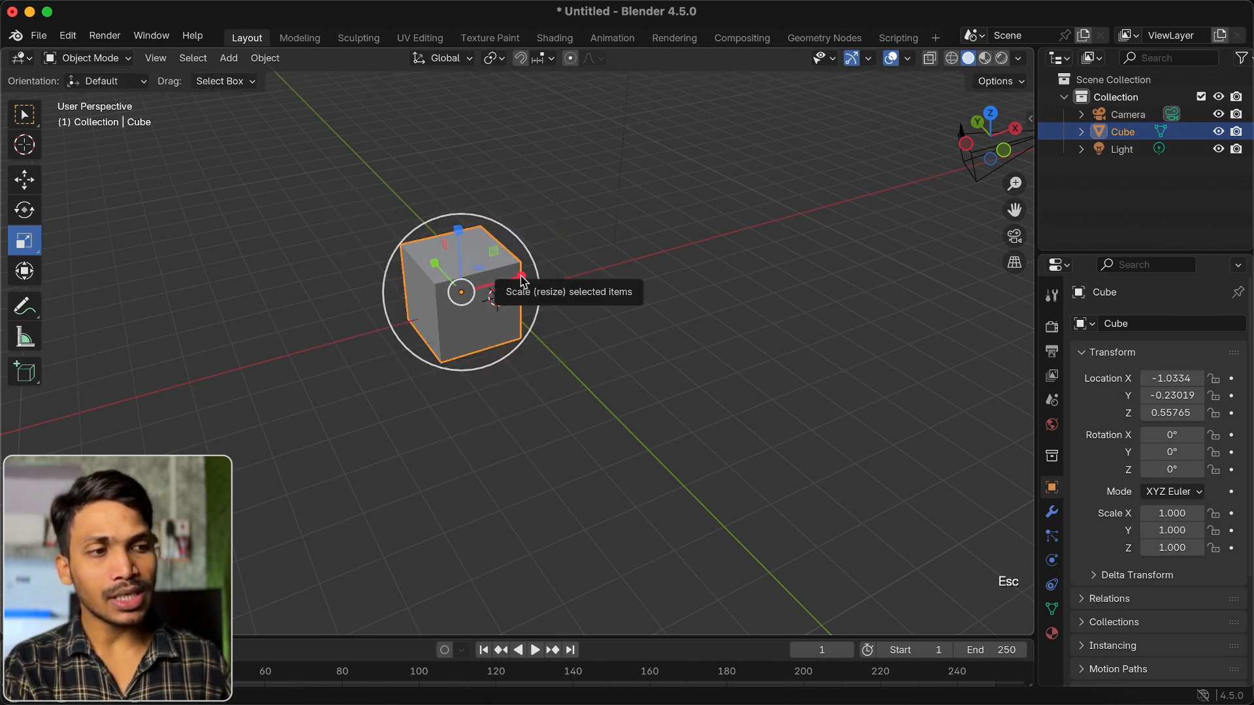
Try to stretch the cube along the X axis only and cancel the scaling
drag(522, 277, 647, 244)
key(Escape)
middle_drag(653, 249, 219, 222)
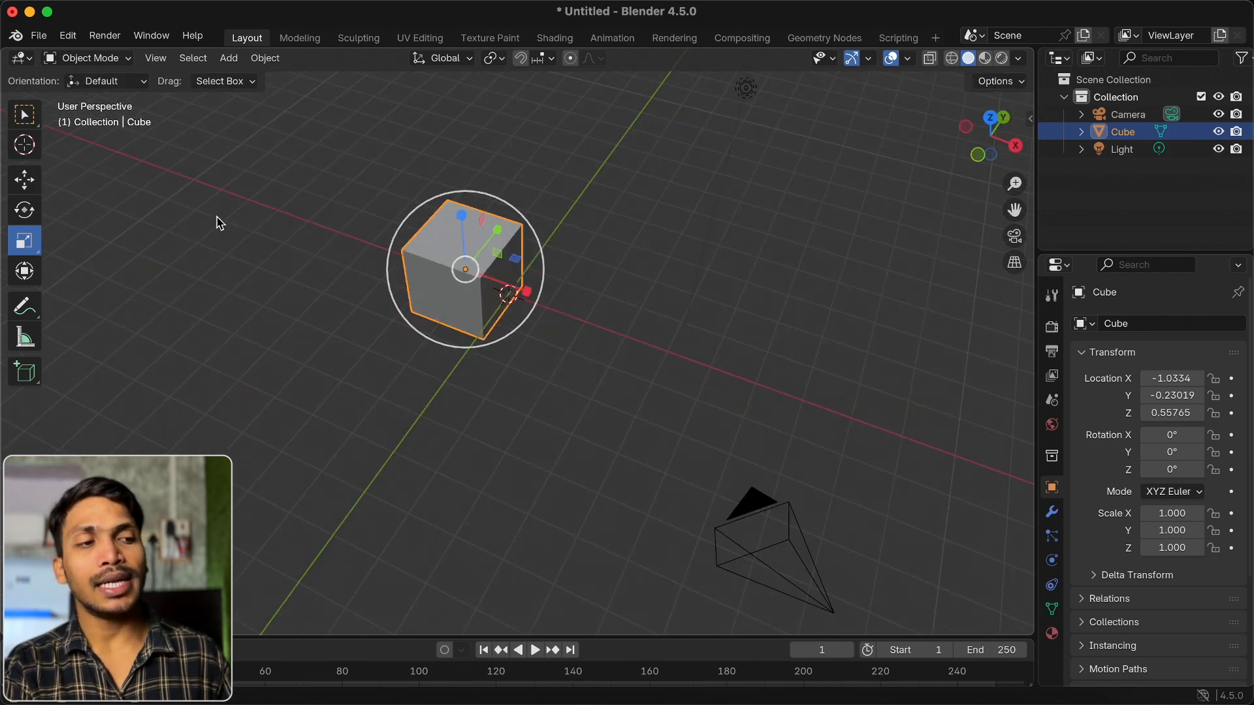
Switch back to the selection tool and select the cube
click(28, 118)
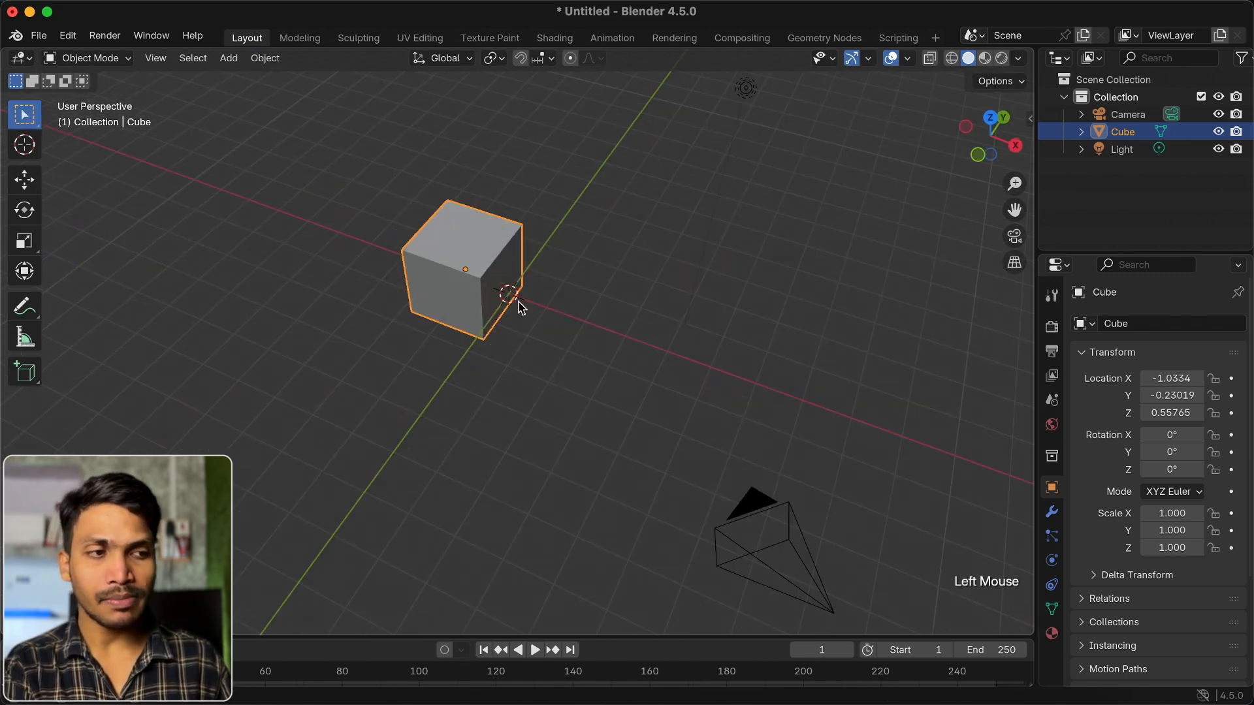
middle_drag(520, 304, 512, 302)
click(463, 290)
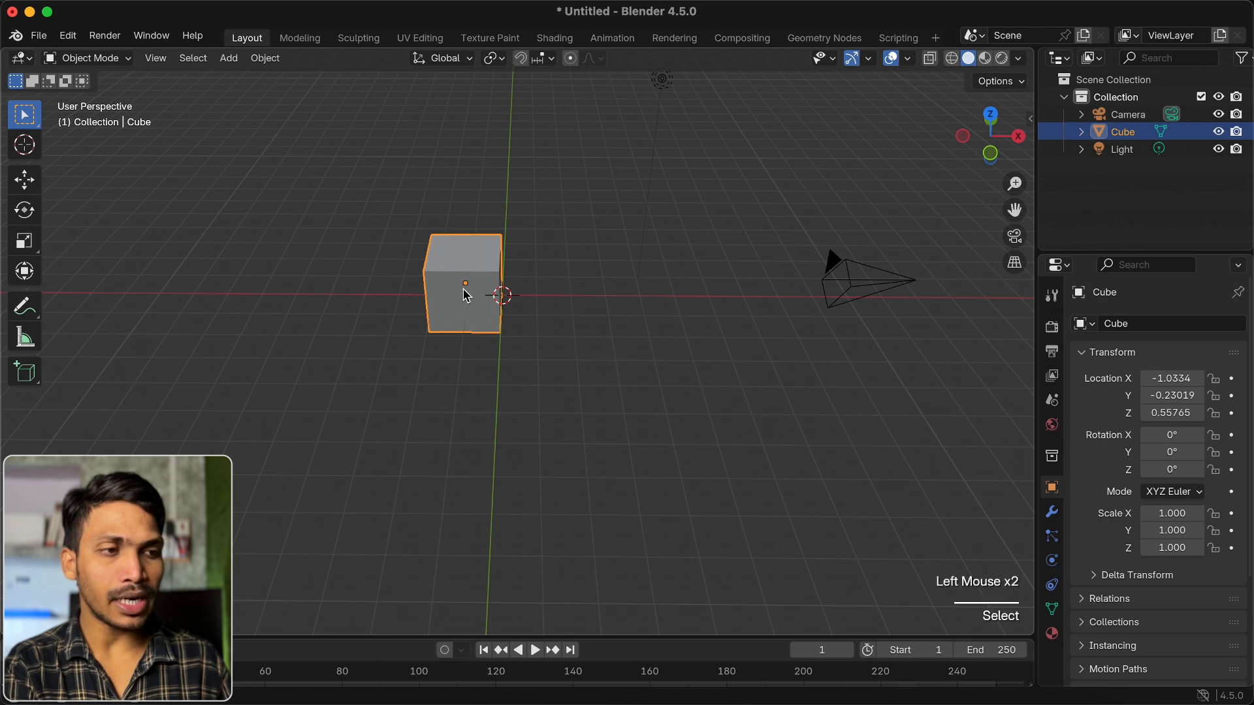
Try to grab the cube and move it about 1.14 m along the X axis, cancelling the move
key(g)
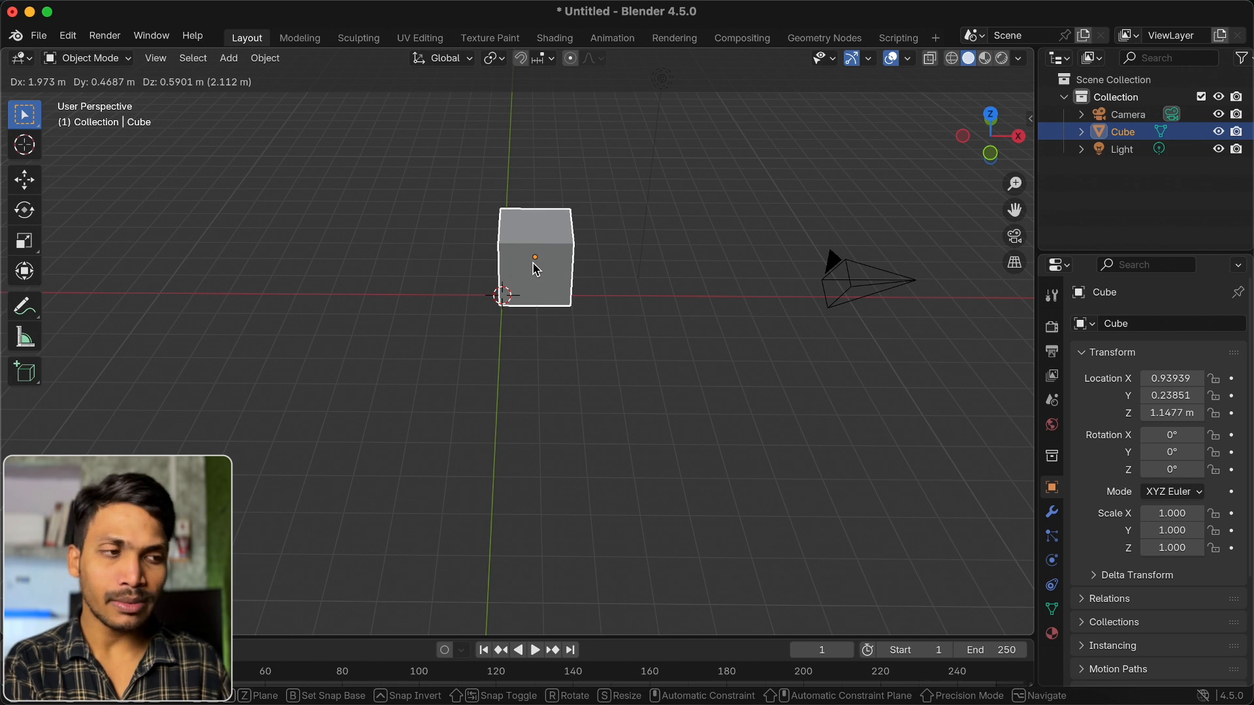
key(x)
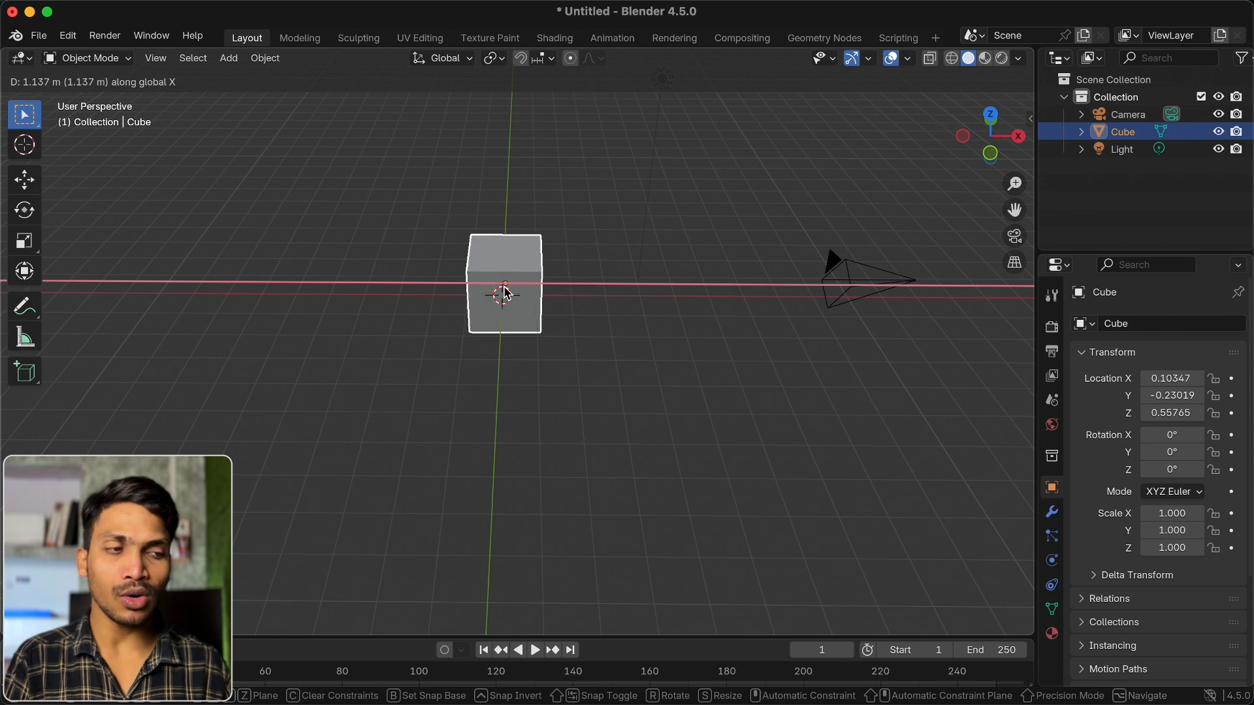
key(Escape)
Try to move the cube with Z locked, about 2.94 m in X and 5.47 m in Y, and along X alone, cancelling the moves
middle_drag(509, 294, 632, 321)
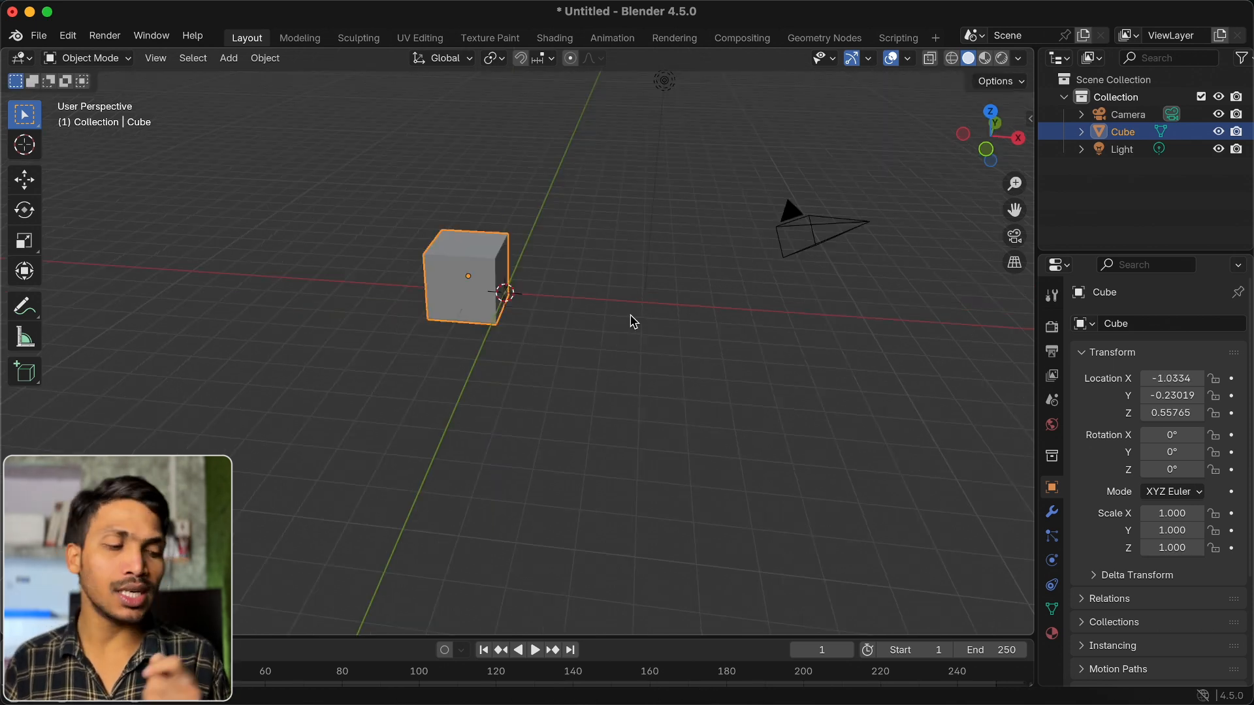
key(g)
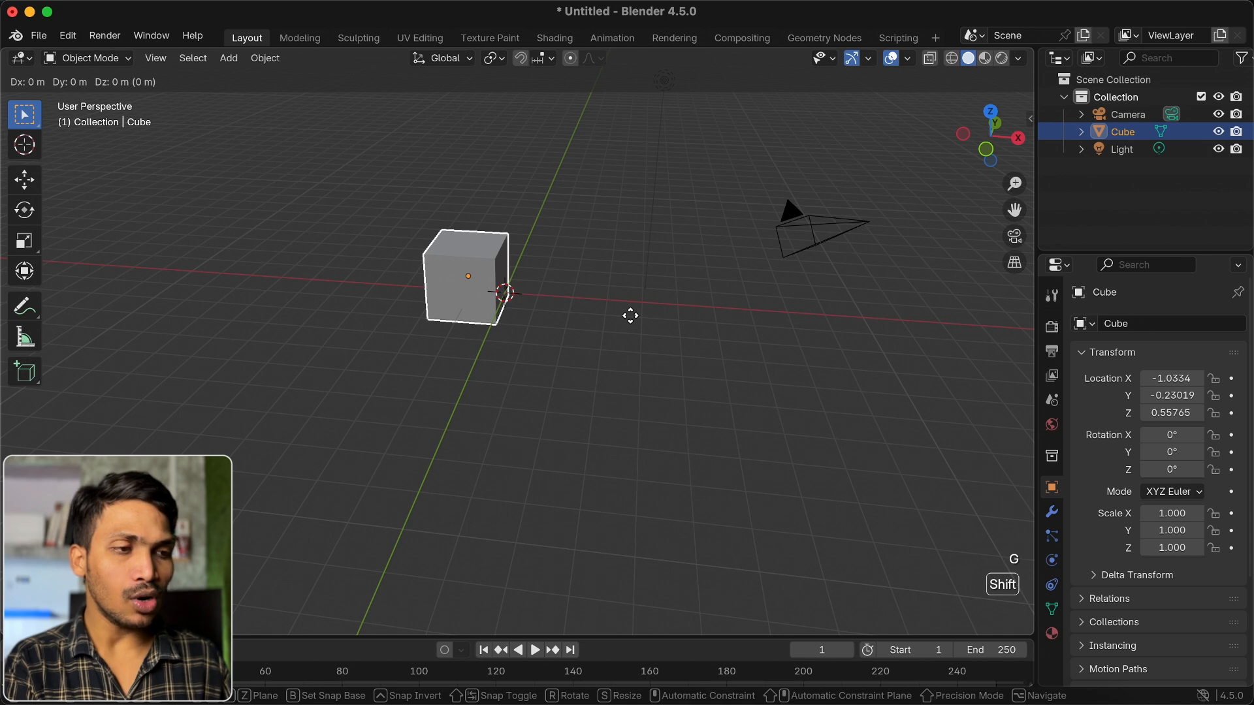
key(shift+z)
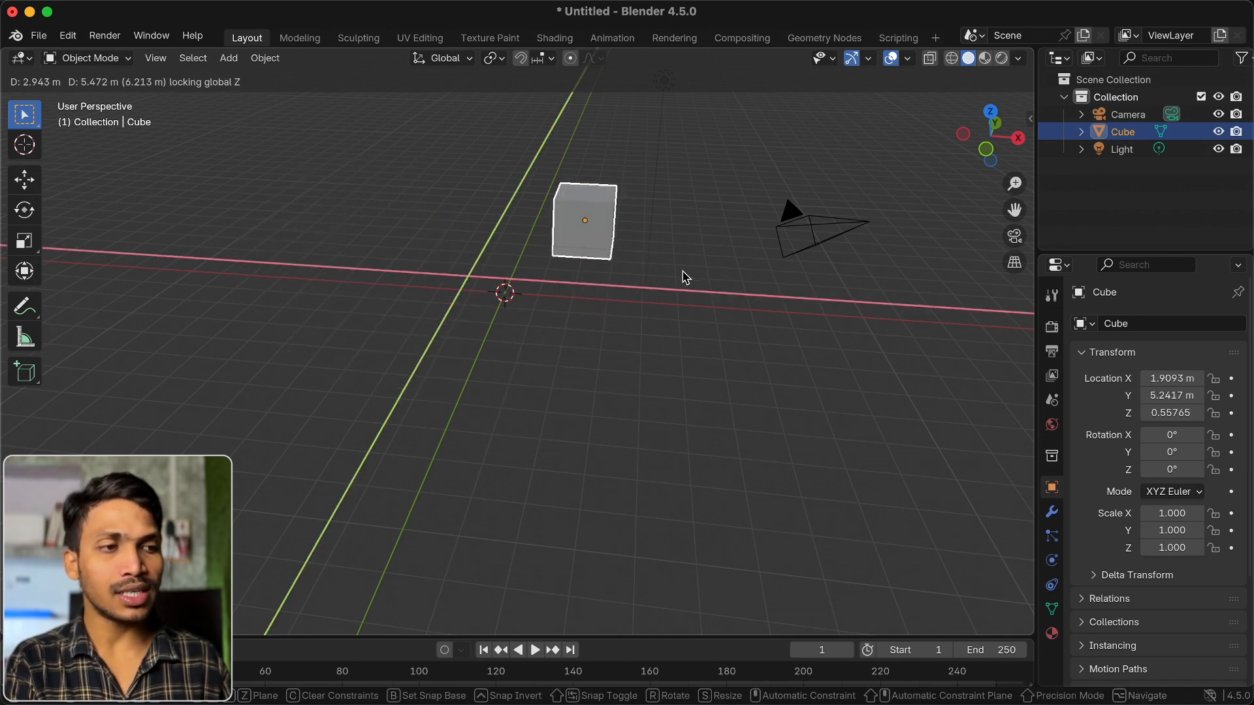
key(g)
key(x)
key(Escape)
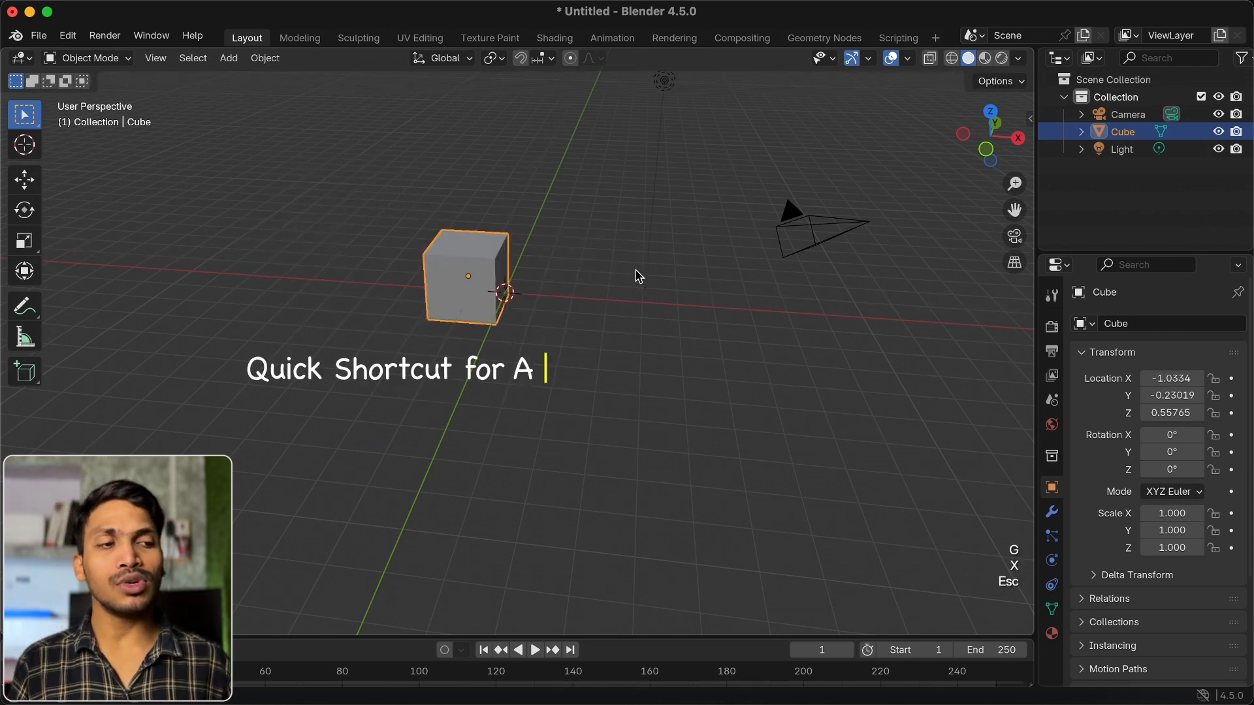
Start a free rotation and a uniform scaling of the cube, cancelling each one
key(r)
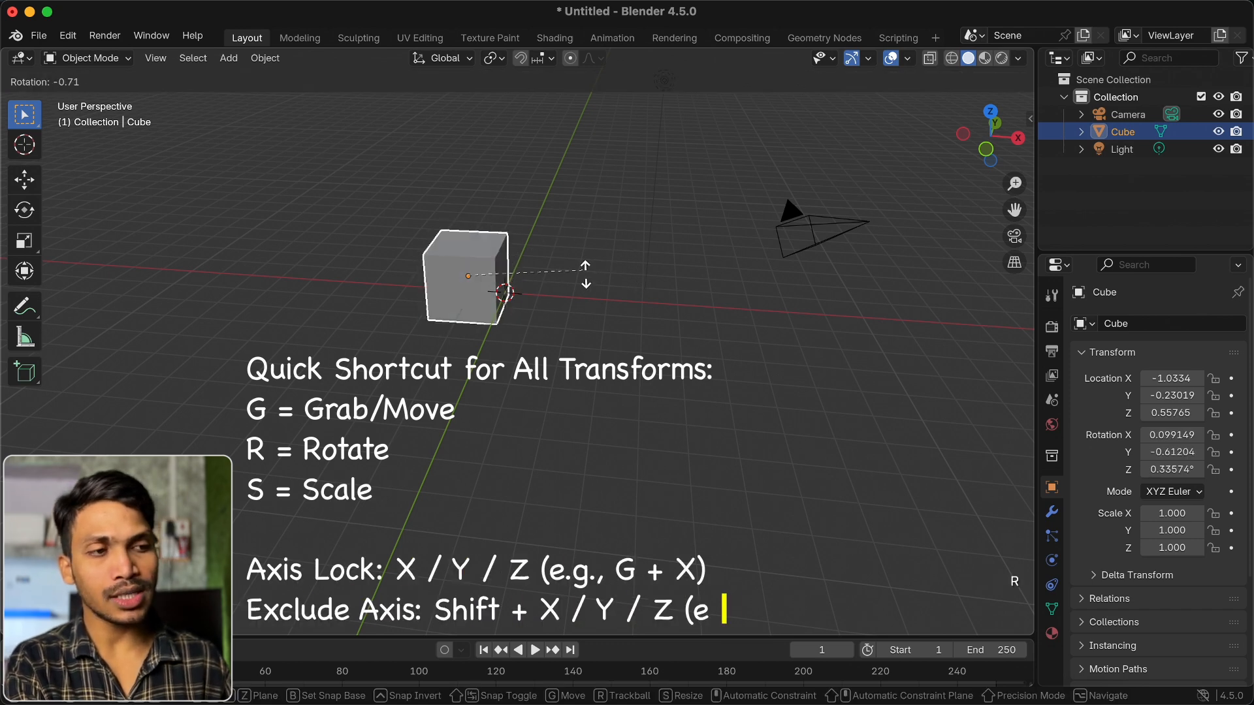
key(Escape)
middle_drag(542, 288, 538, 295)
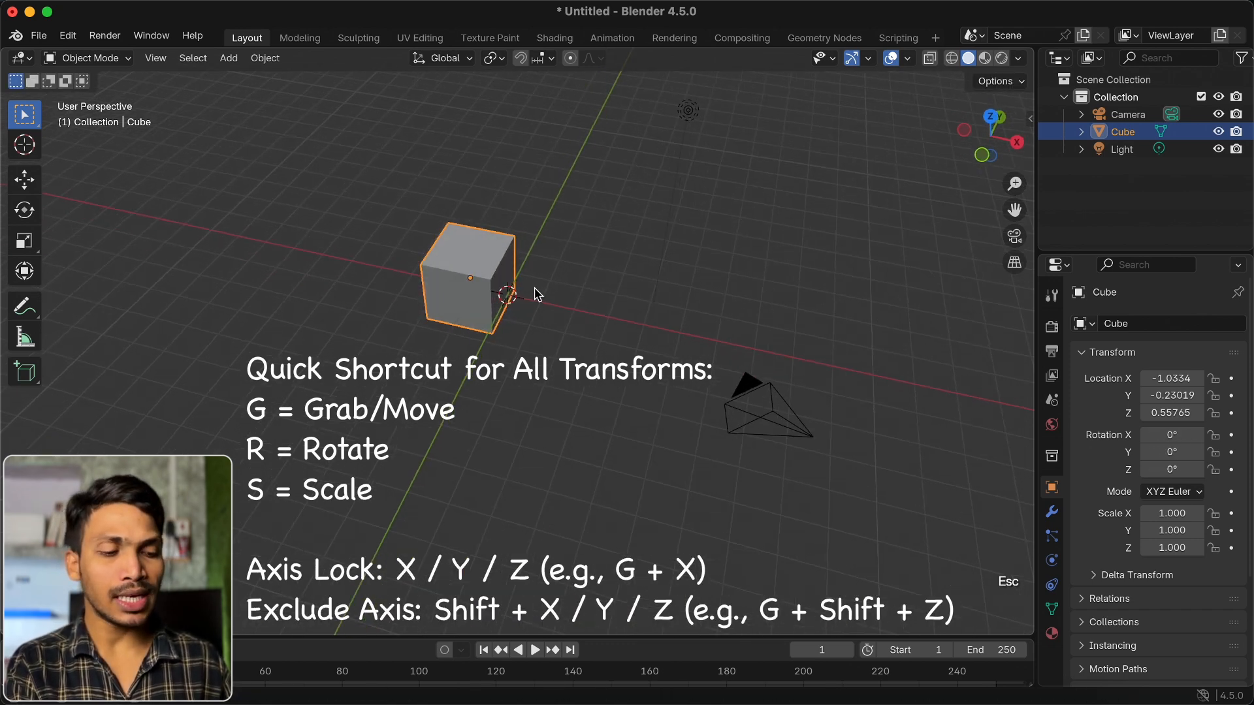
key(s)
key(Escape)
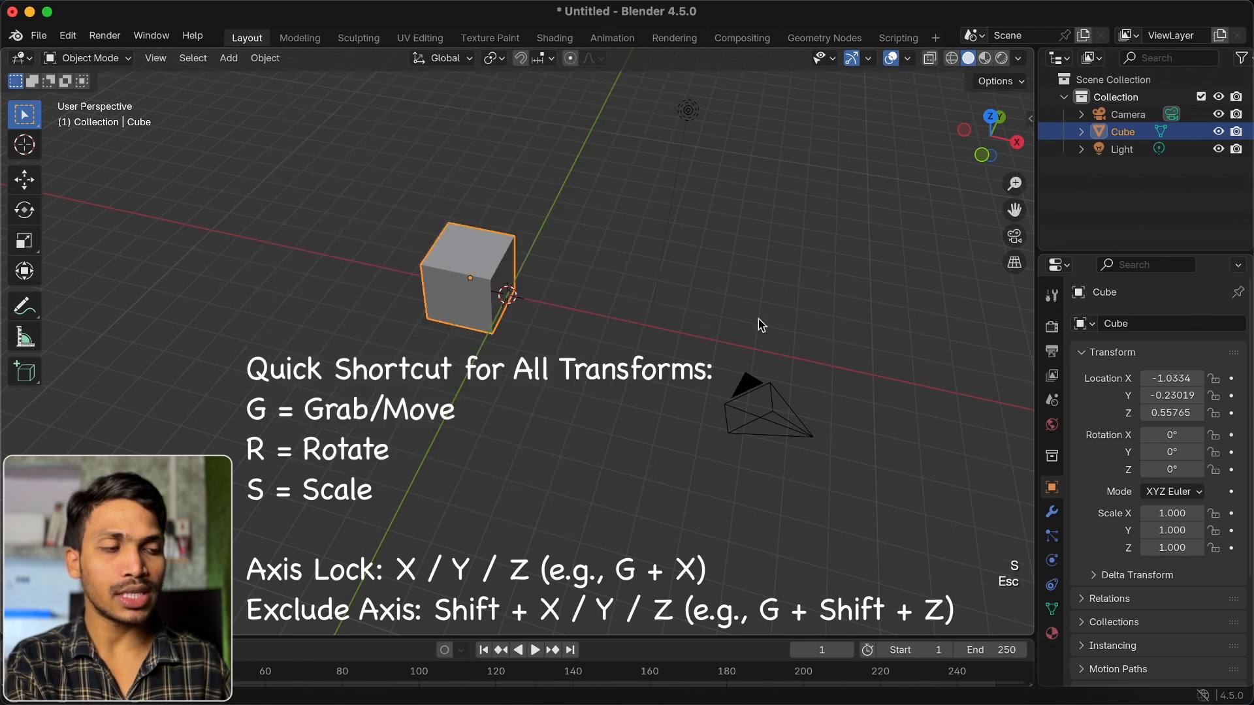
Clear the cube's location so it sits at the world origin (0, 0, 0 m)
middle_drag(745, 316, 566, 347)
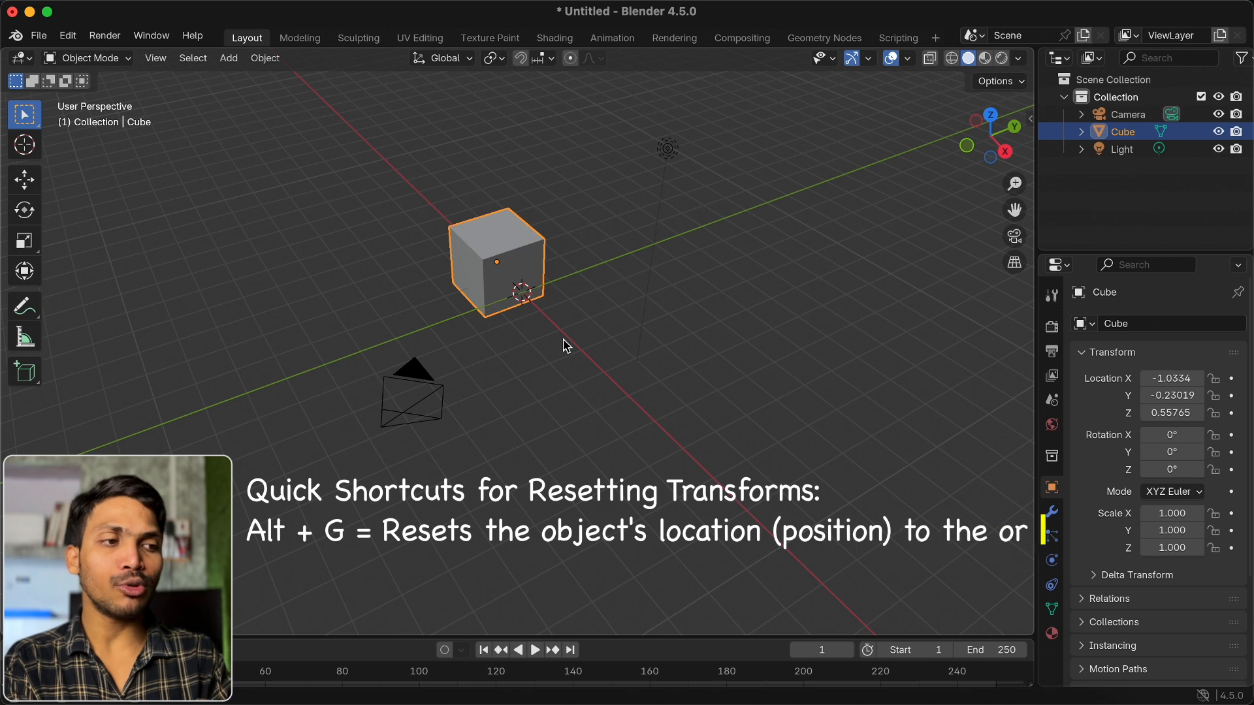
middle_drag(565, 346, 586, 323)
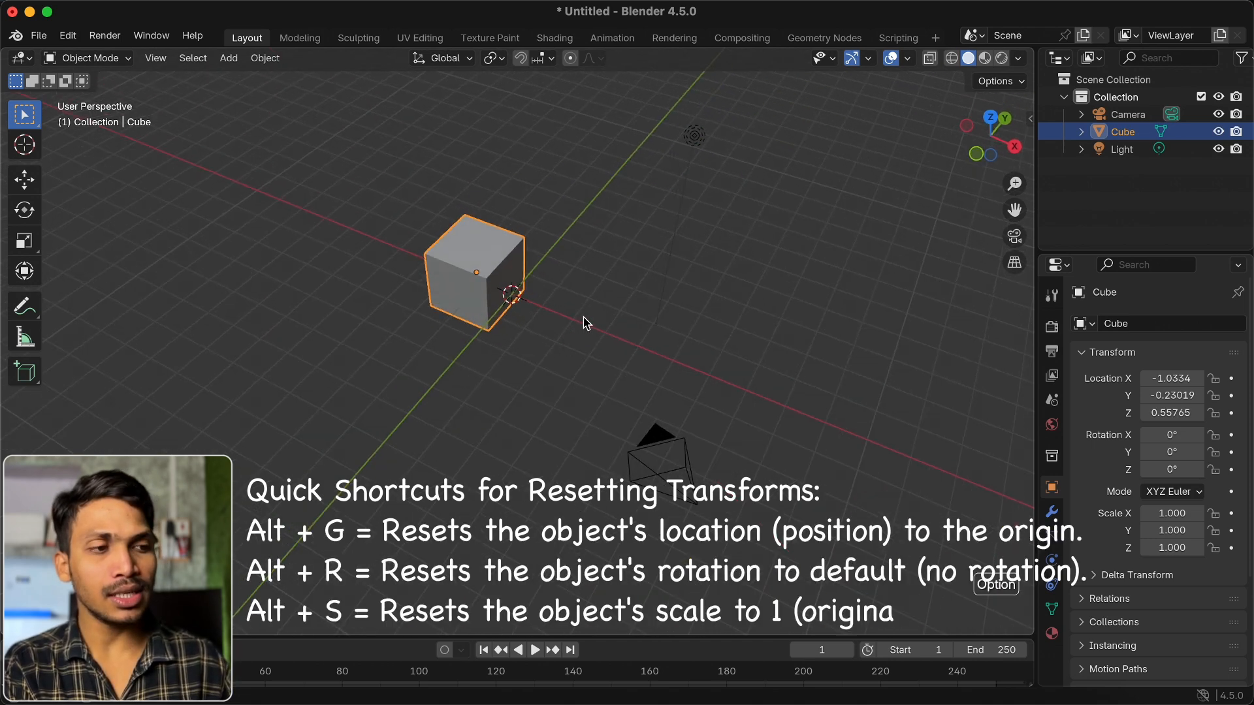
key(alt+g)
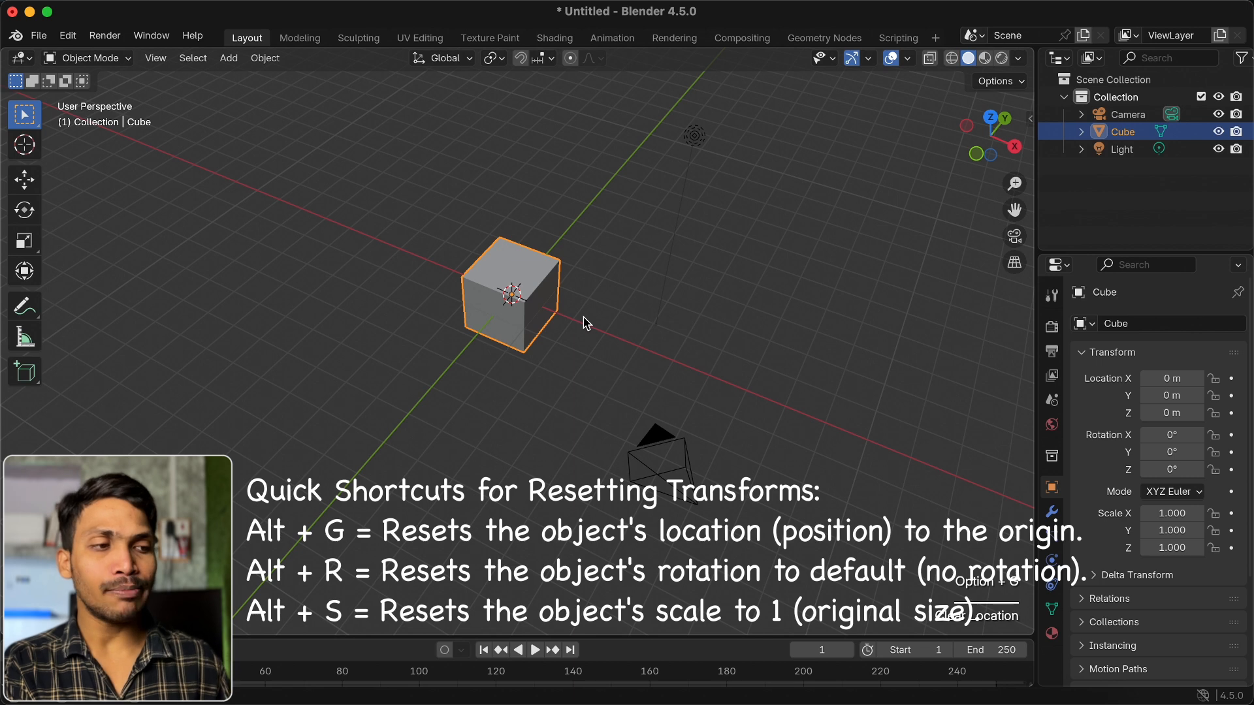
Delete the cube with the Delete command and undo the deletion
middle_drag(587, 322, 536, 329)
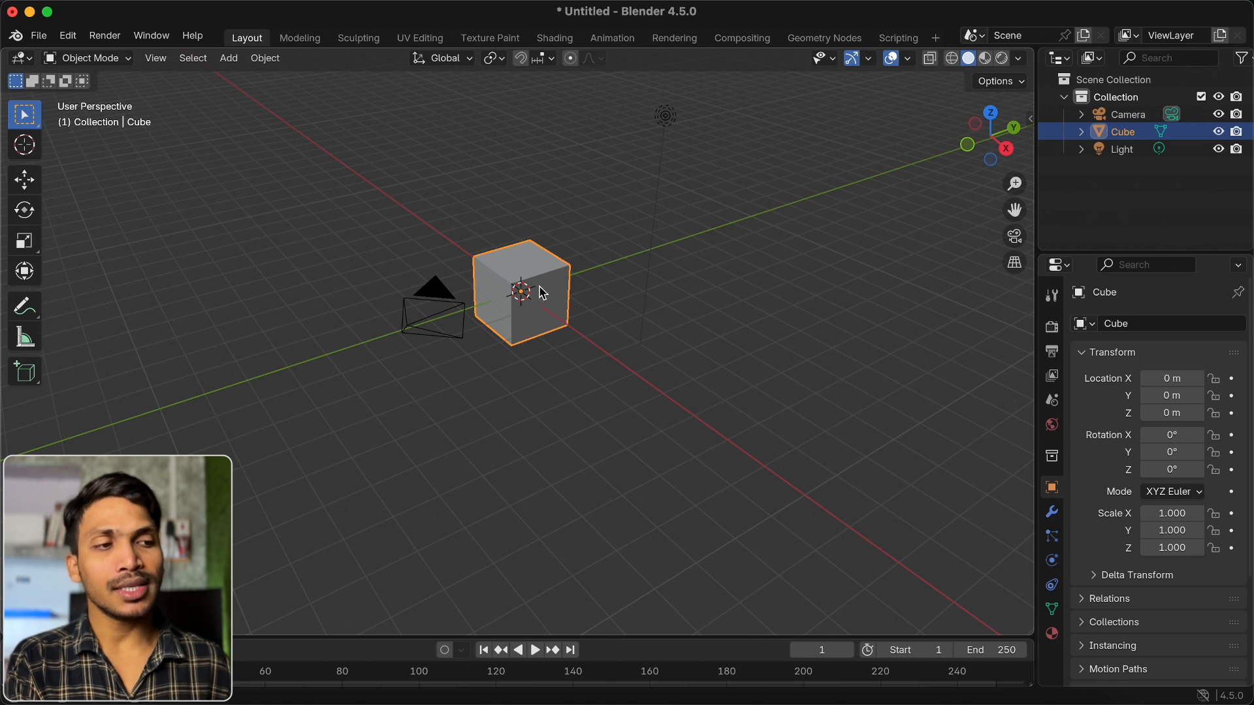
middle_drag(540, 307, 524, 294)
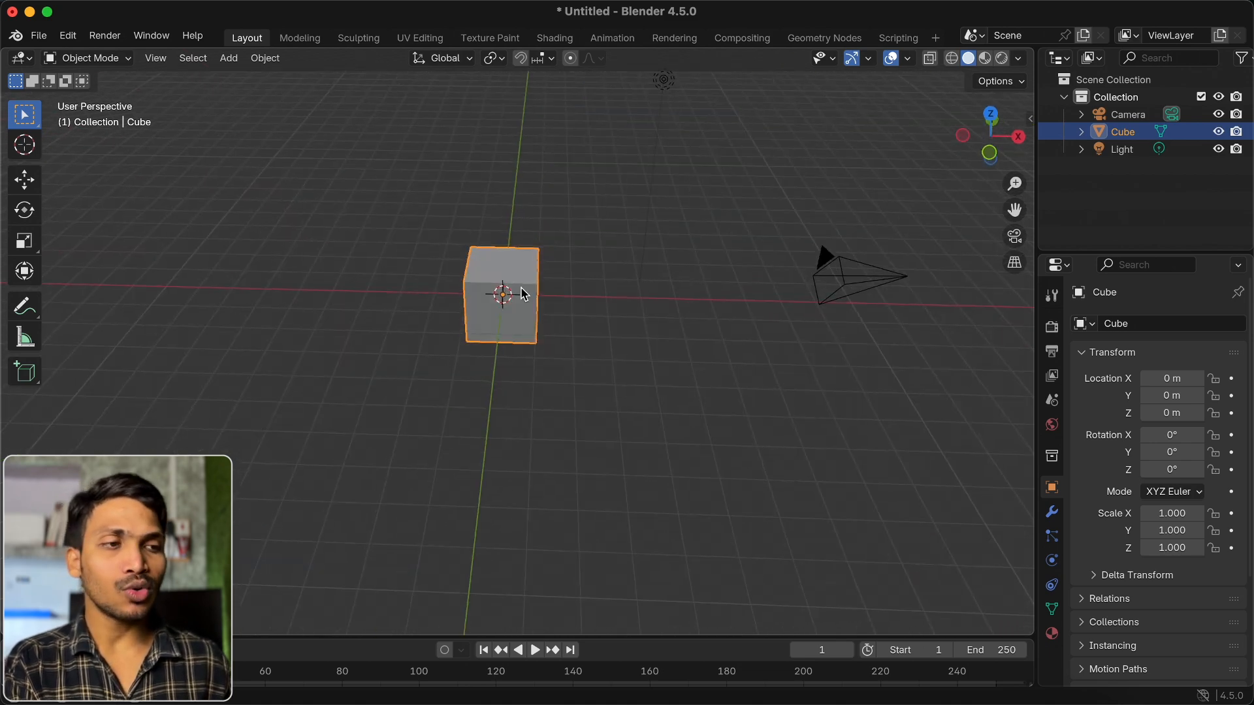
click(268, 58)
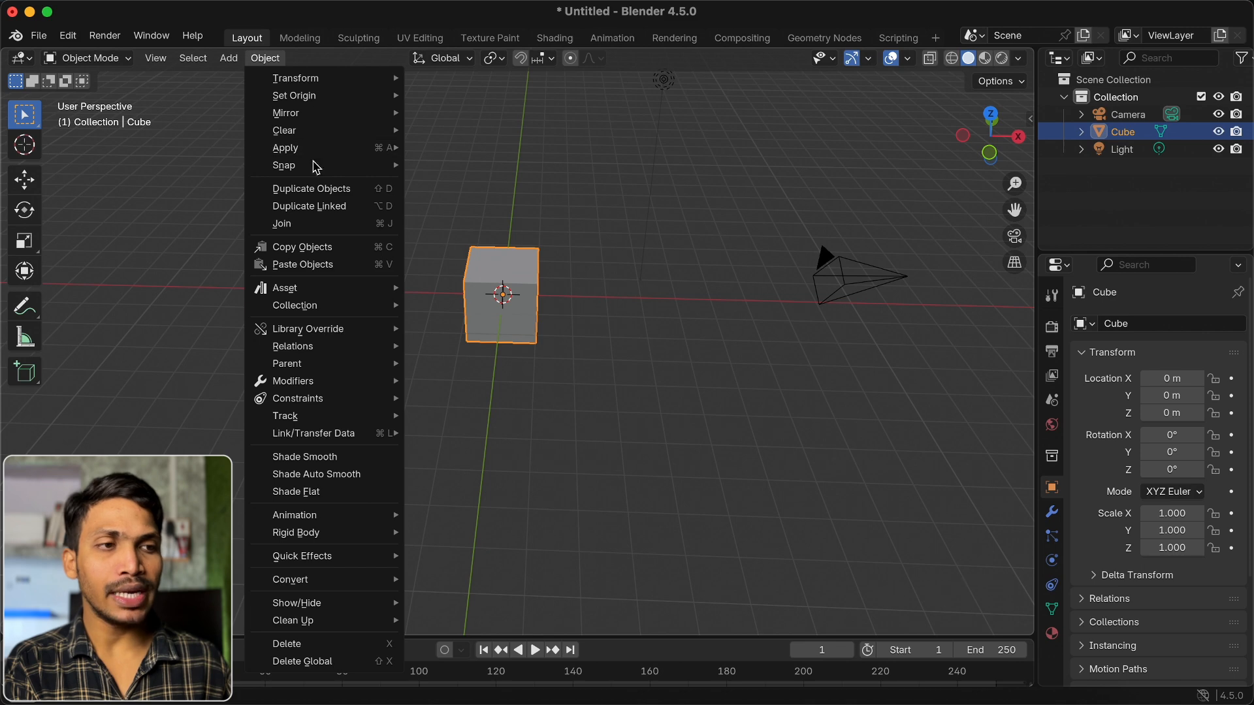
click(338, 646)
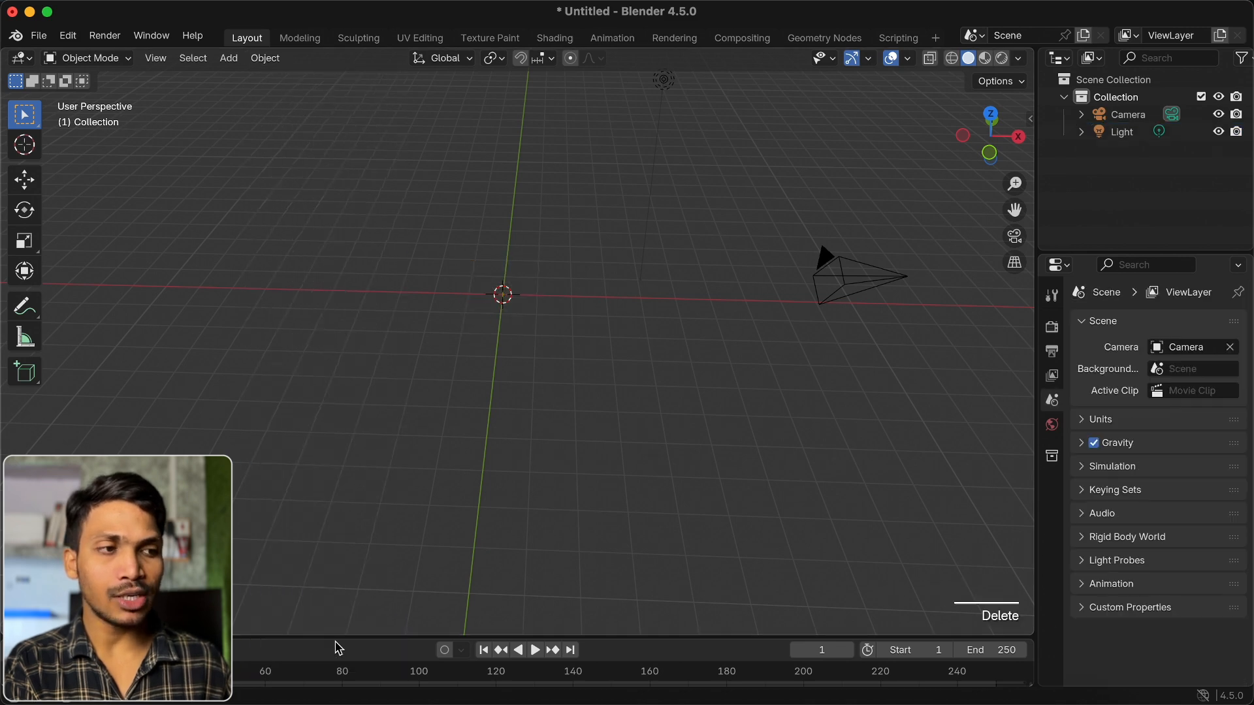
key(super+z)
Remove the selected cube from the scene, confirming the deletion
click(265, 57)
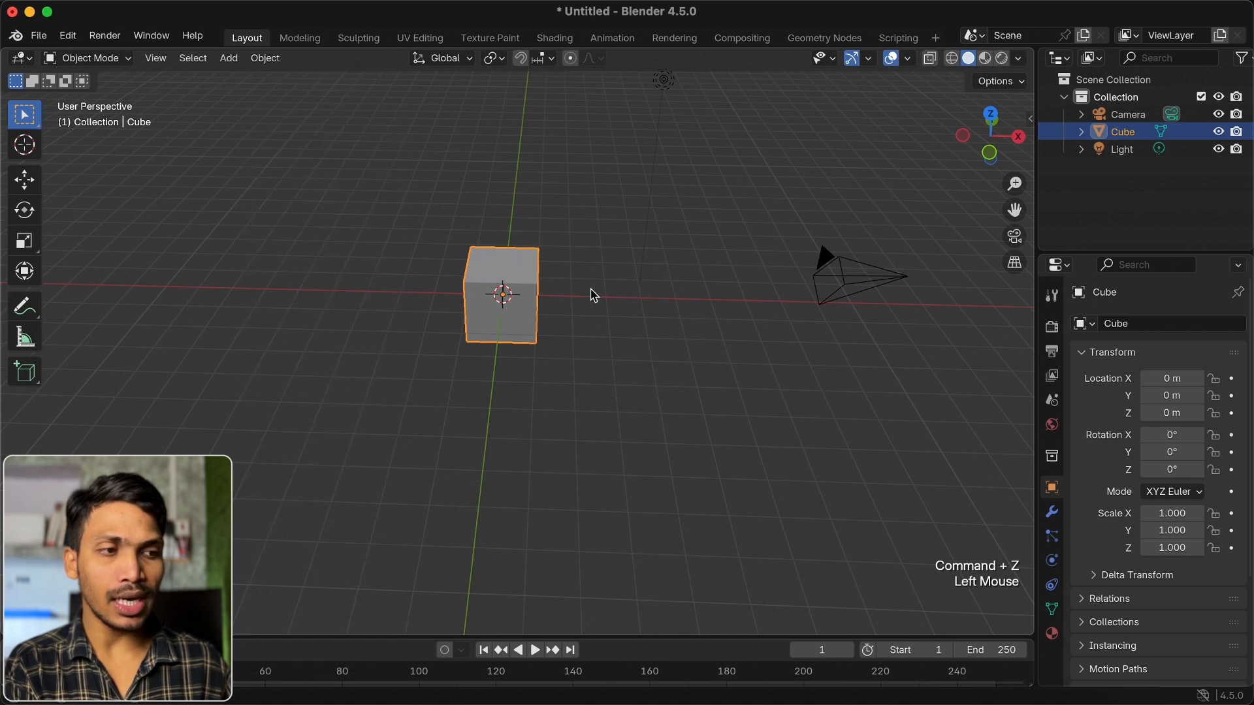
key(x)
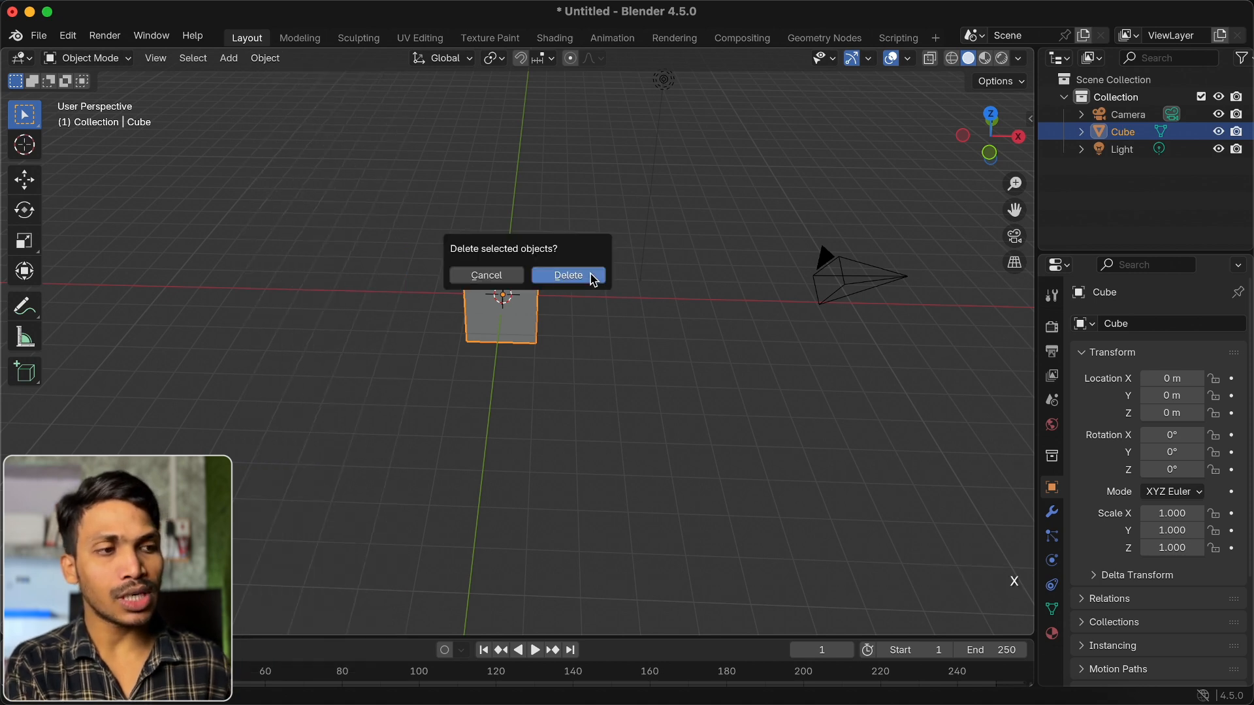
click(583, 281)
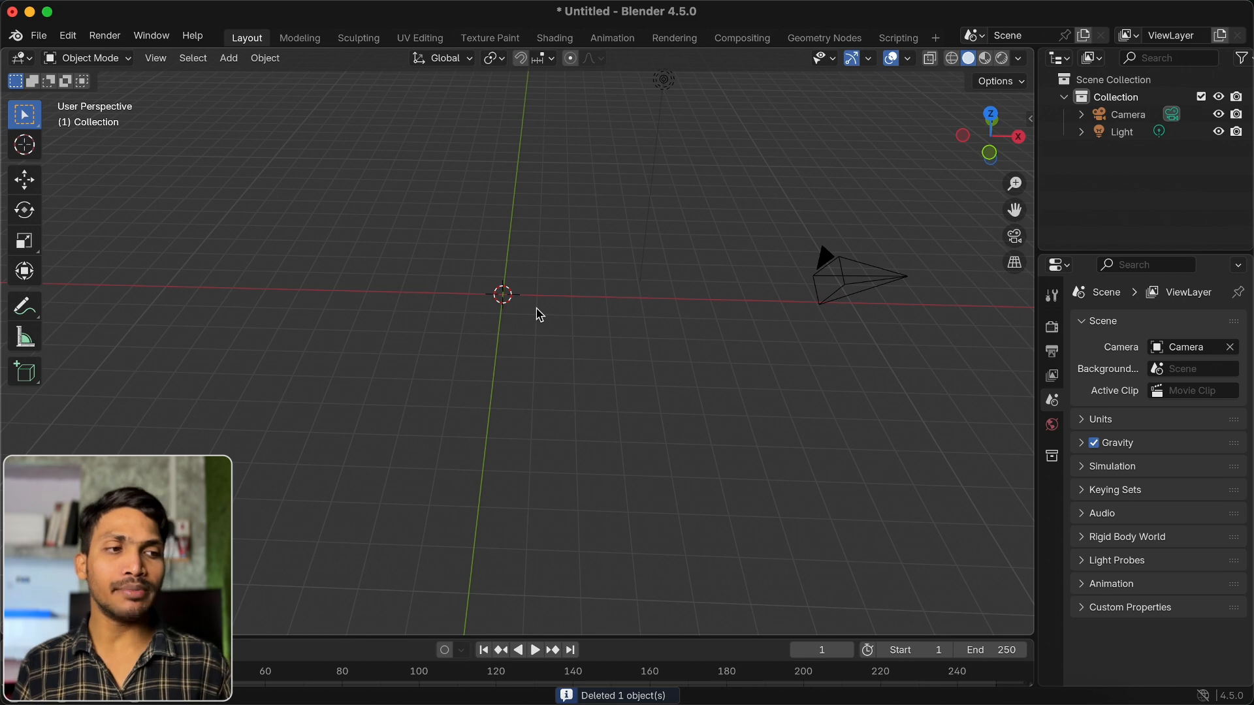
Add a cube mesh to the scene at the world origin
click(230, 59)
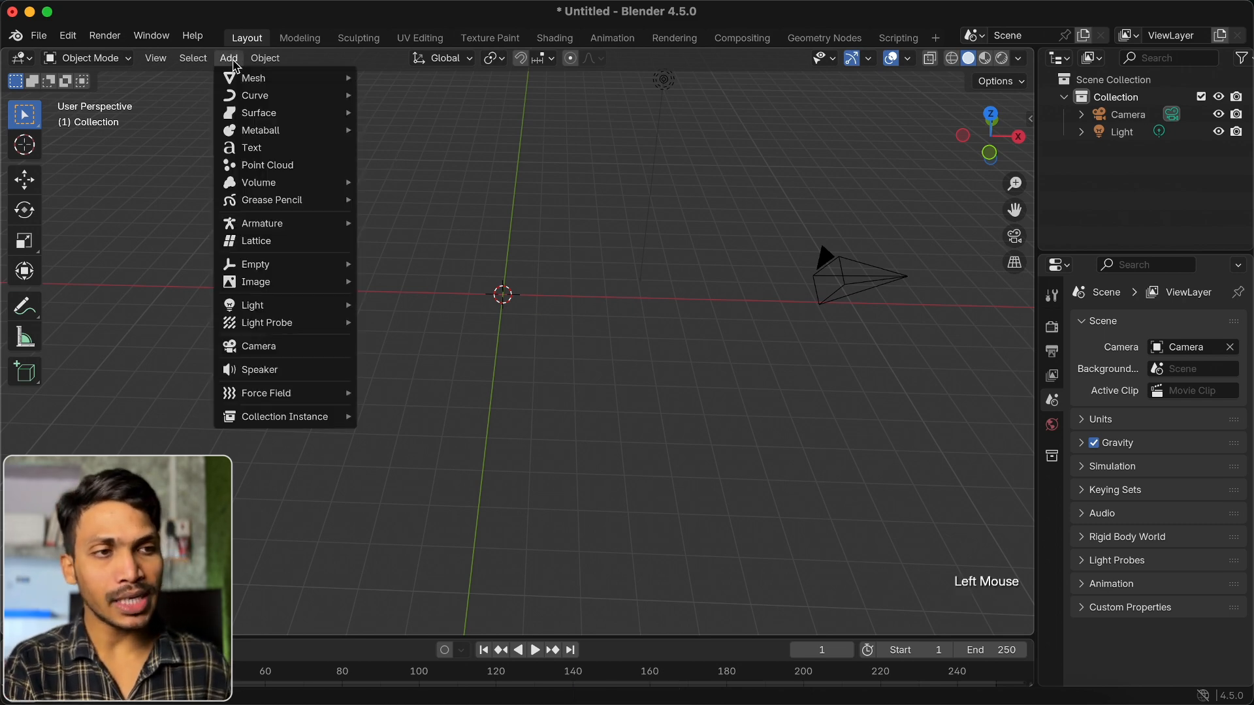
mouse_move(241, 86)
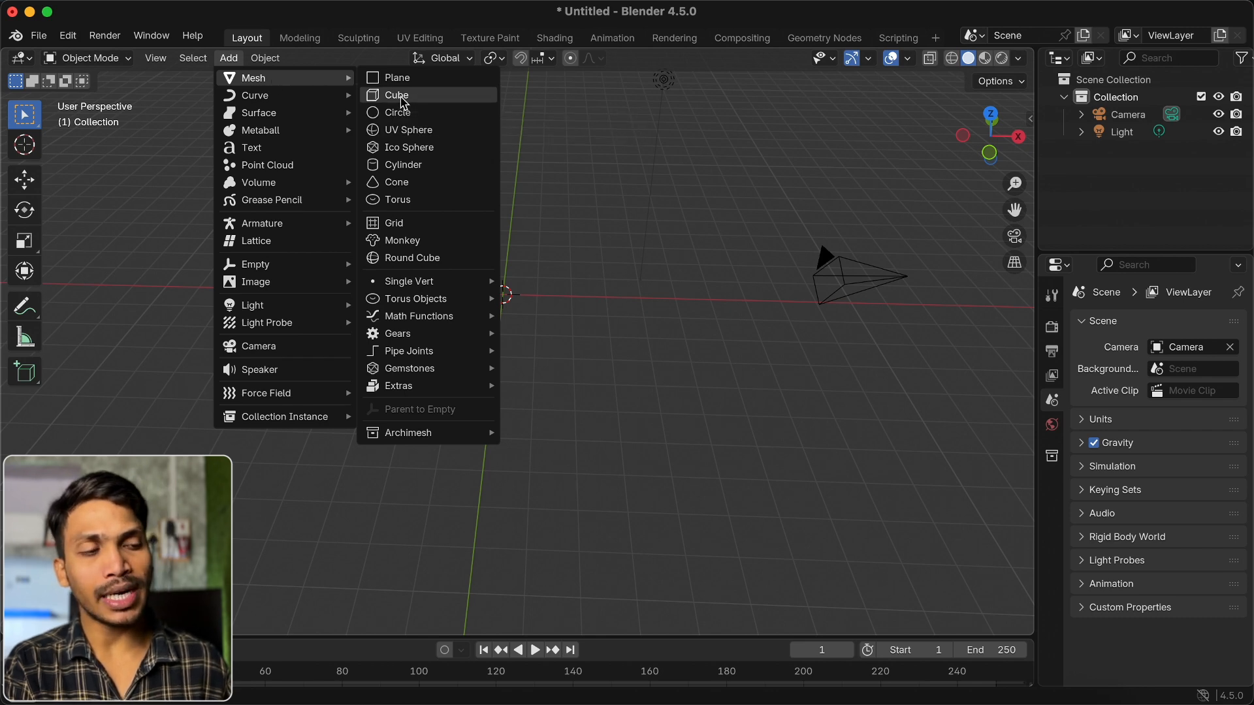
click(403, 98)
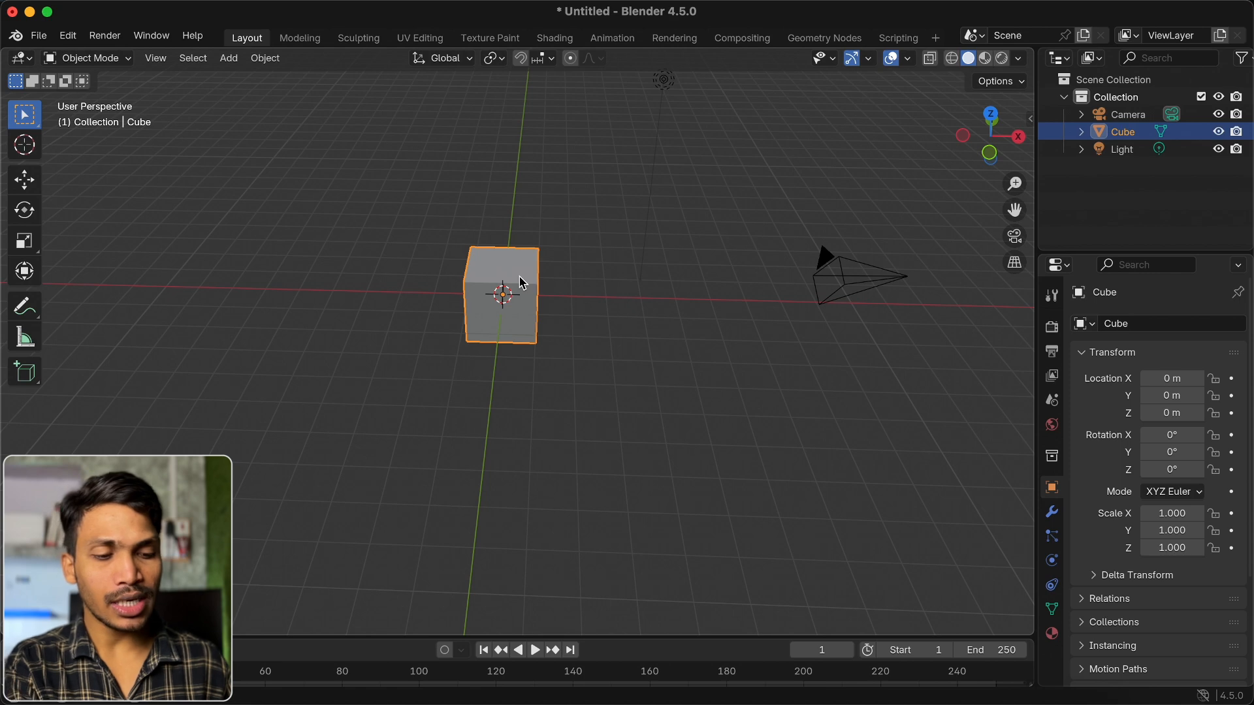
Add a UV sphere and move it along the X axis by about 3.85 m, beside the cube
key(shift)
key(shift+a)
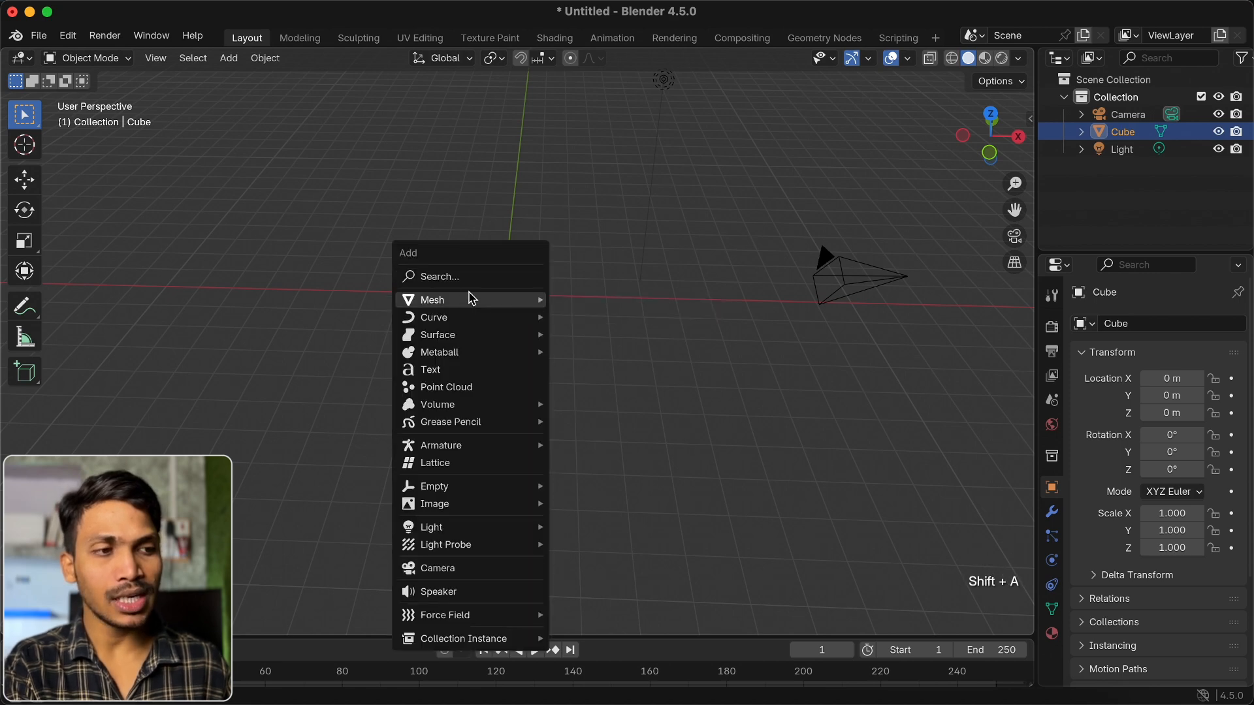
mouse_move(483, 302)
click(601, 353)
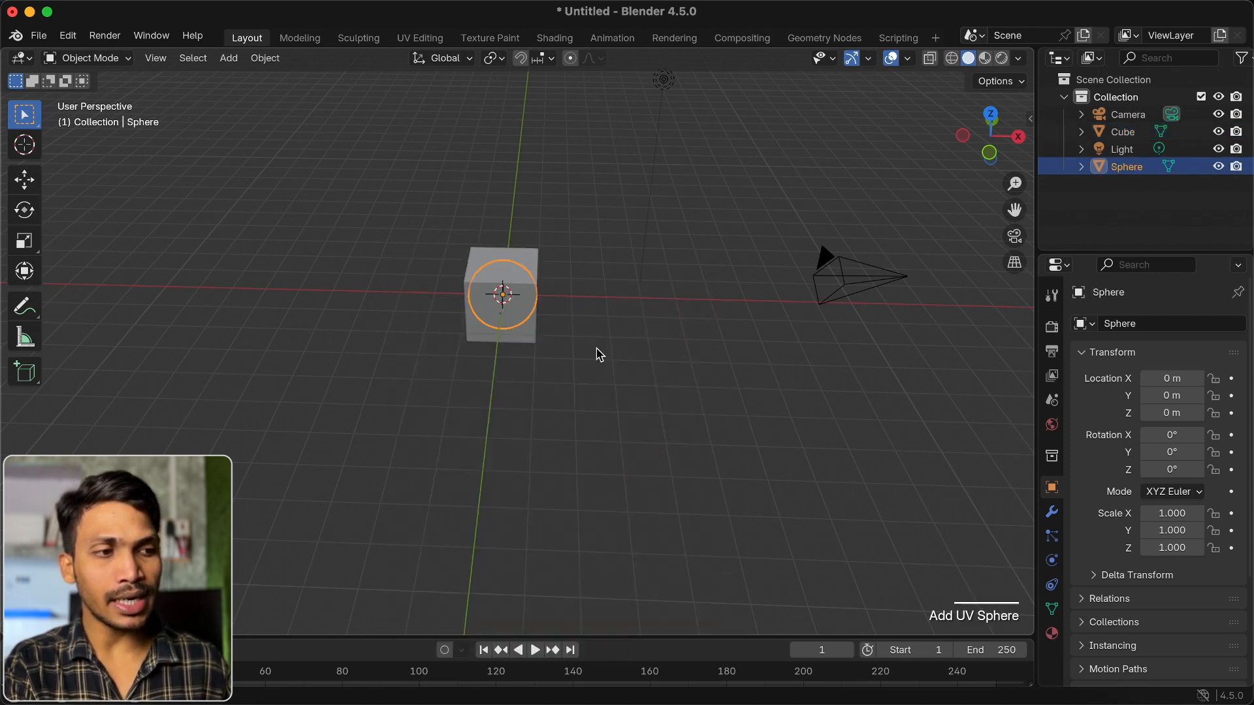
key(g)
key(x)
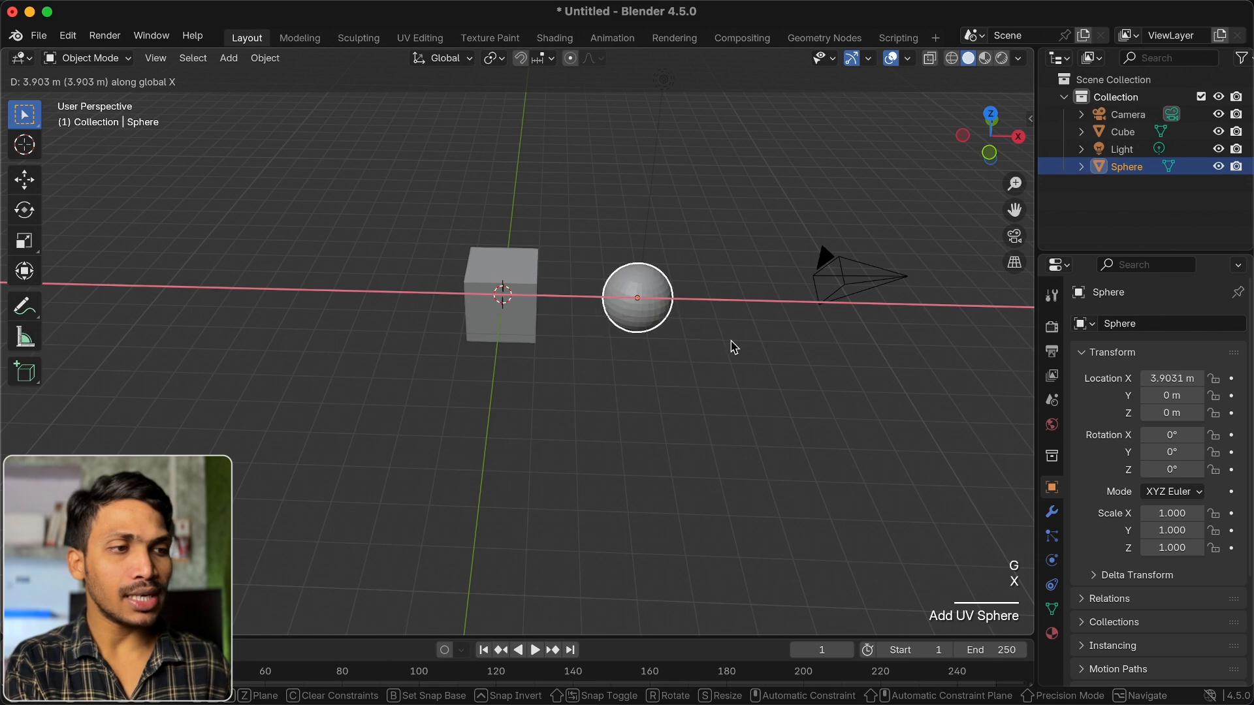
click(734, 349)
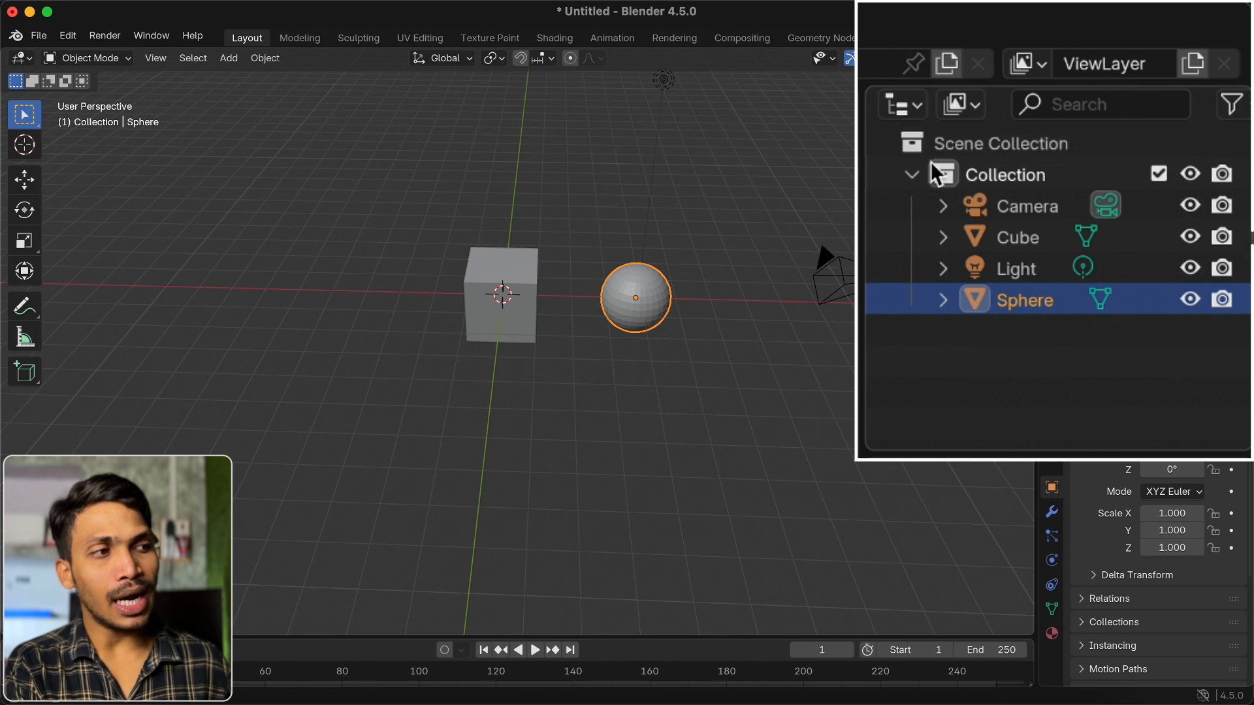
click(1059, 60)
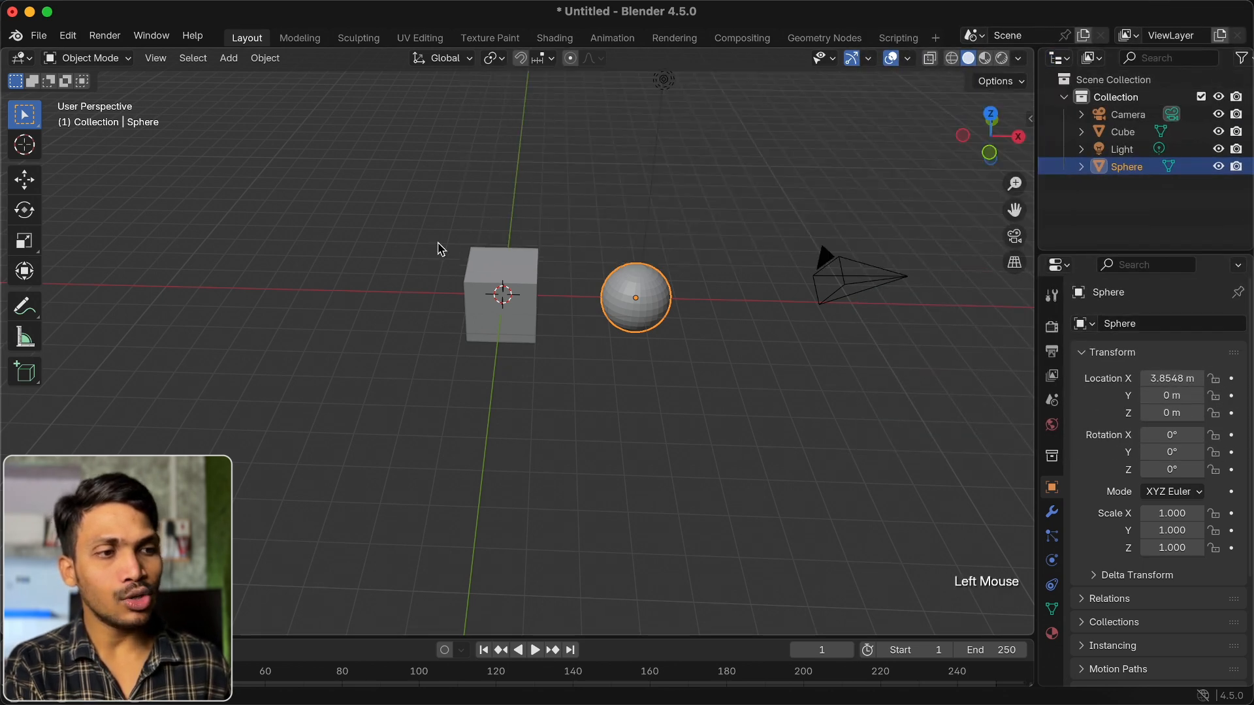
click(19, 58)
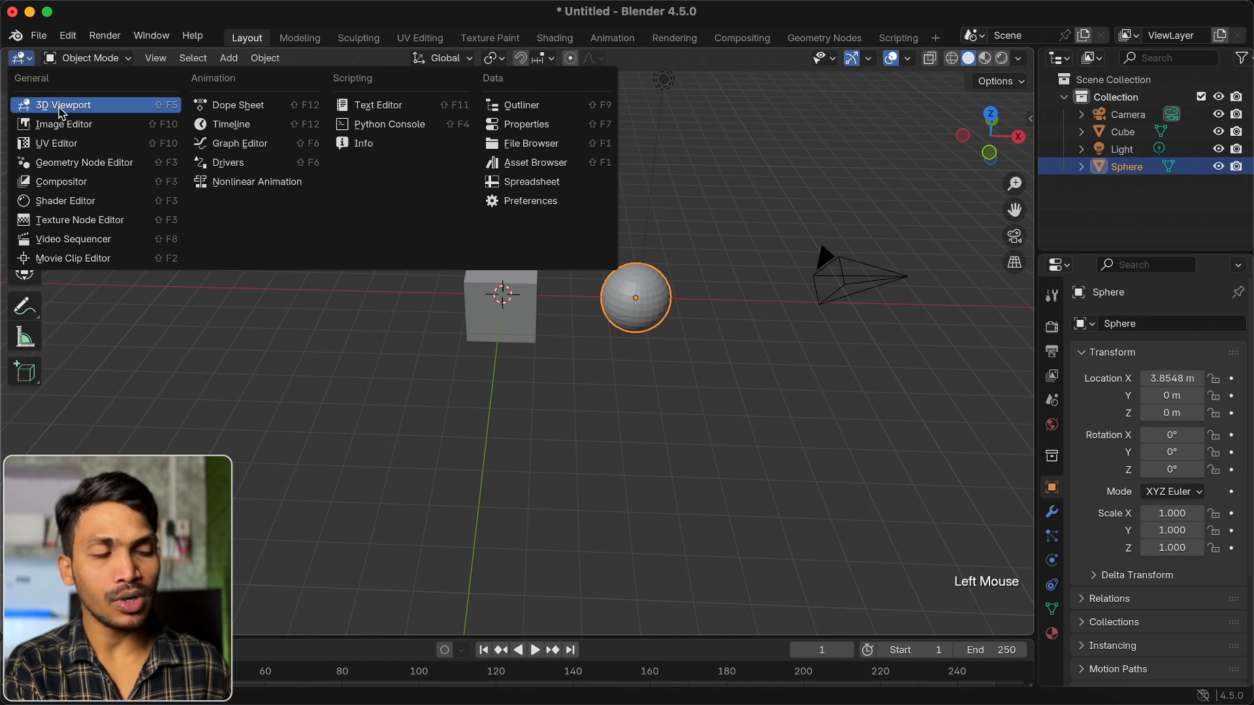
click(62, 105)
click(62, 113)
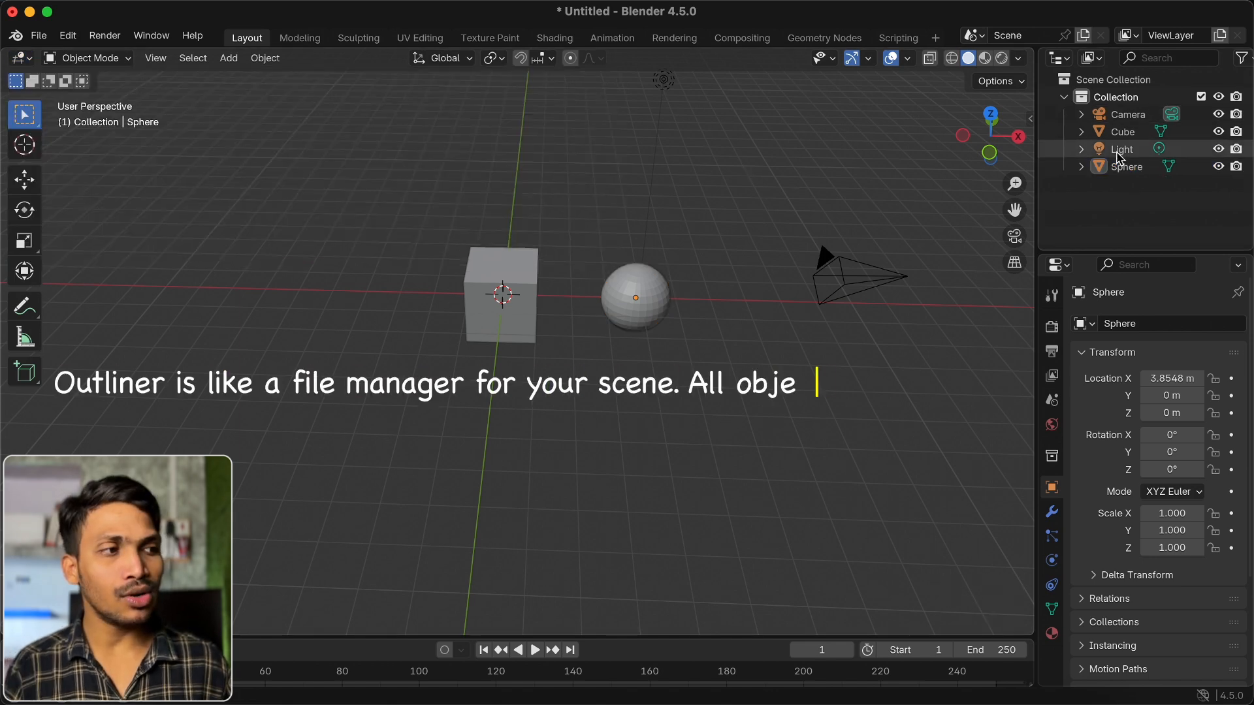
Select the cube, the sphere and the camera one after another to match their Outliner entries with the scene objects
click(1121, 131)
click(1118, 133)
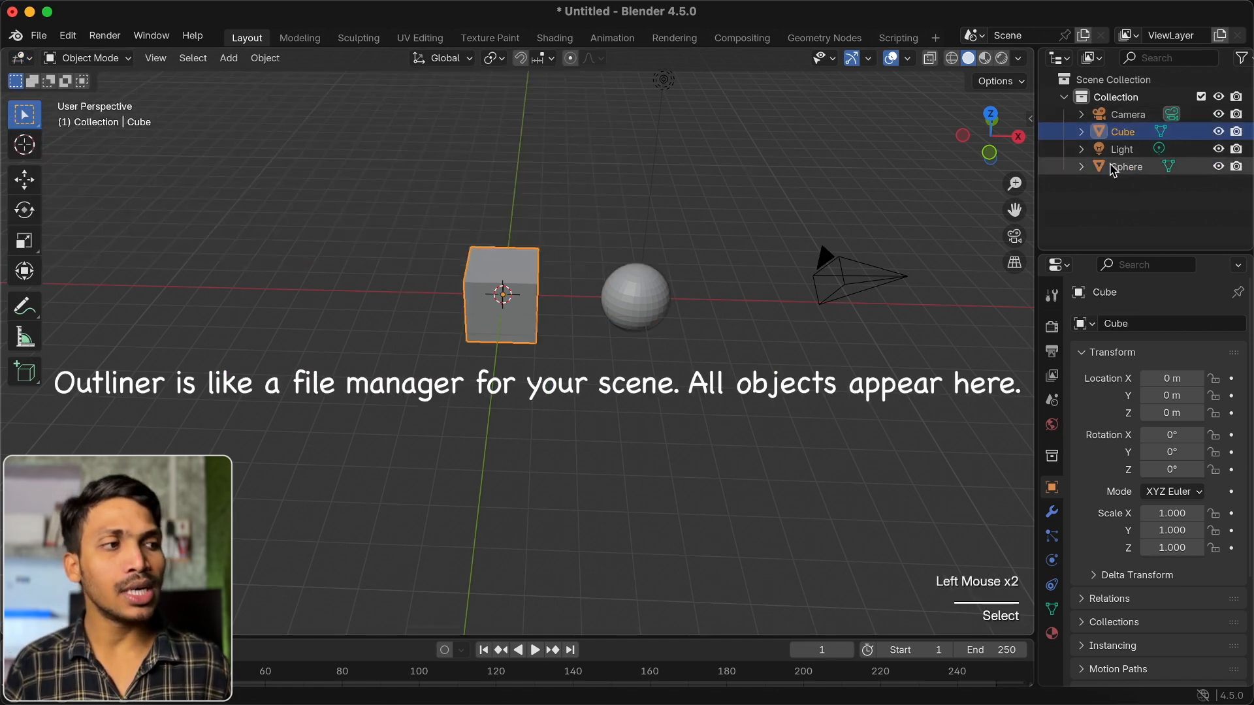
click(1114, 168)
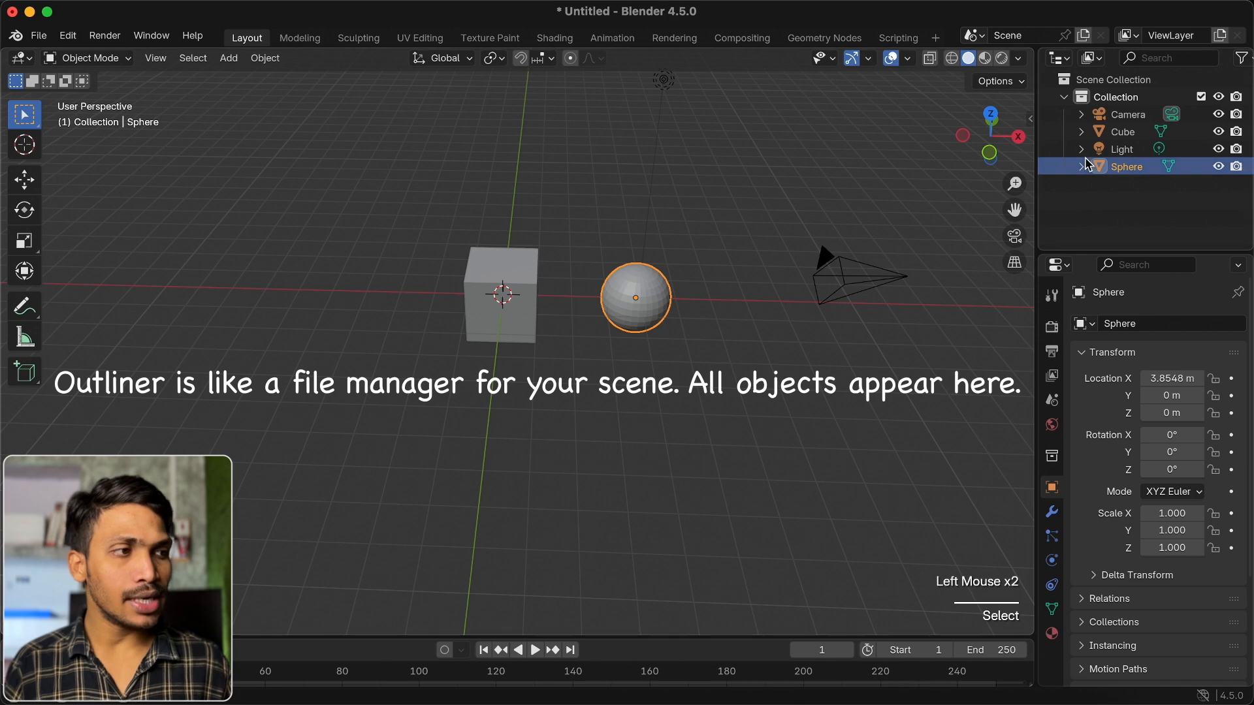
click(827, 263)
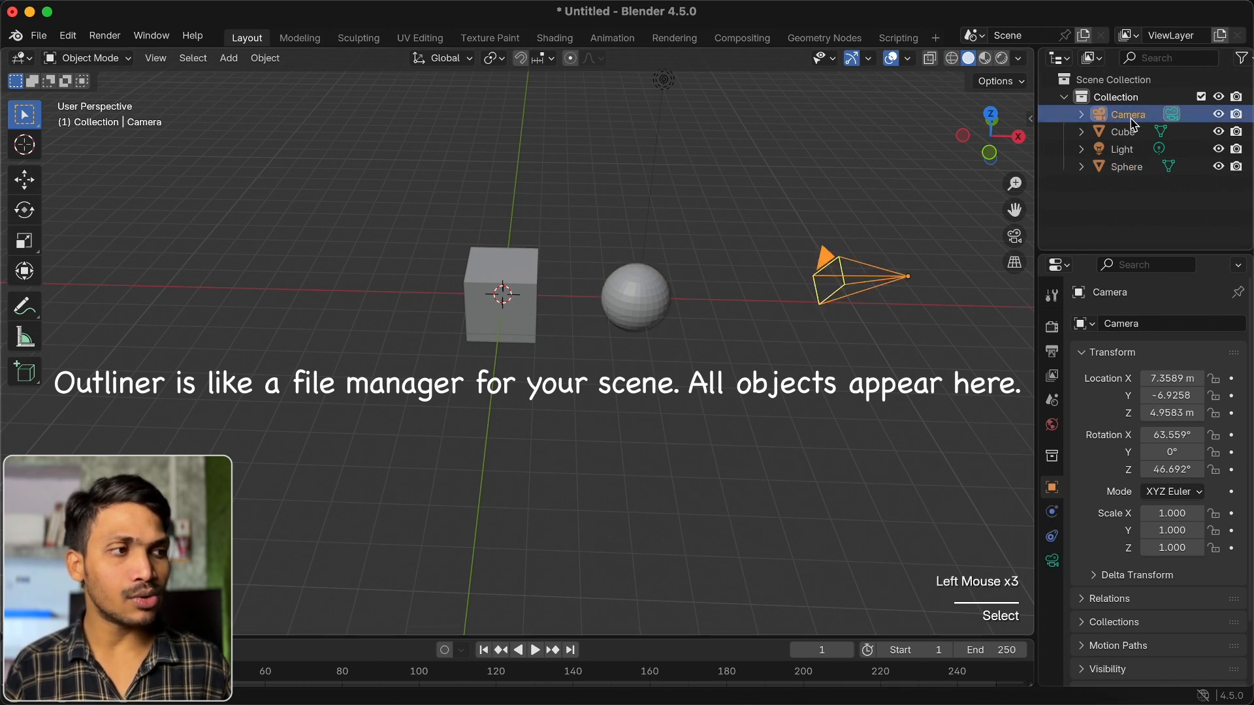
Rename the scene's Collection as "my 3d scene"
double_click(1113, 98)
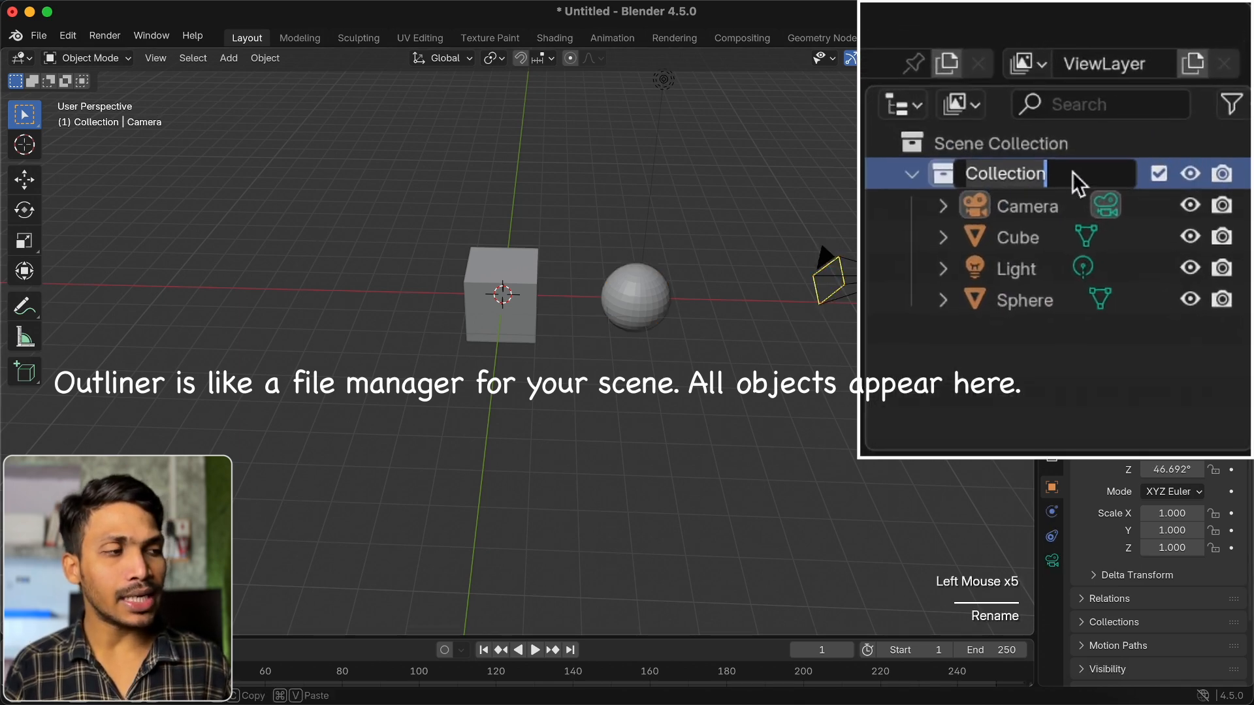
text(my 3d scene)
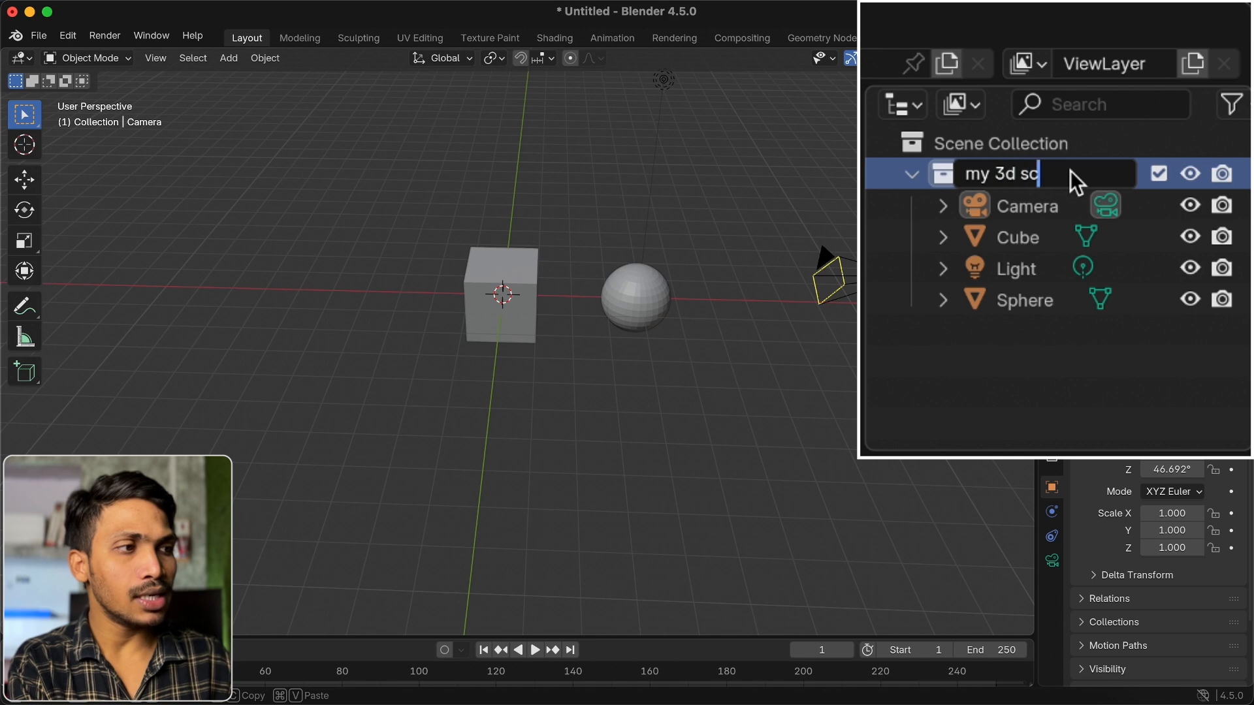
key(Return)
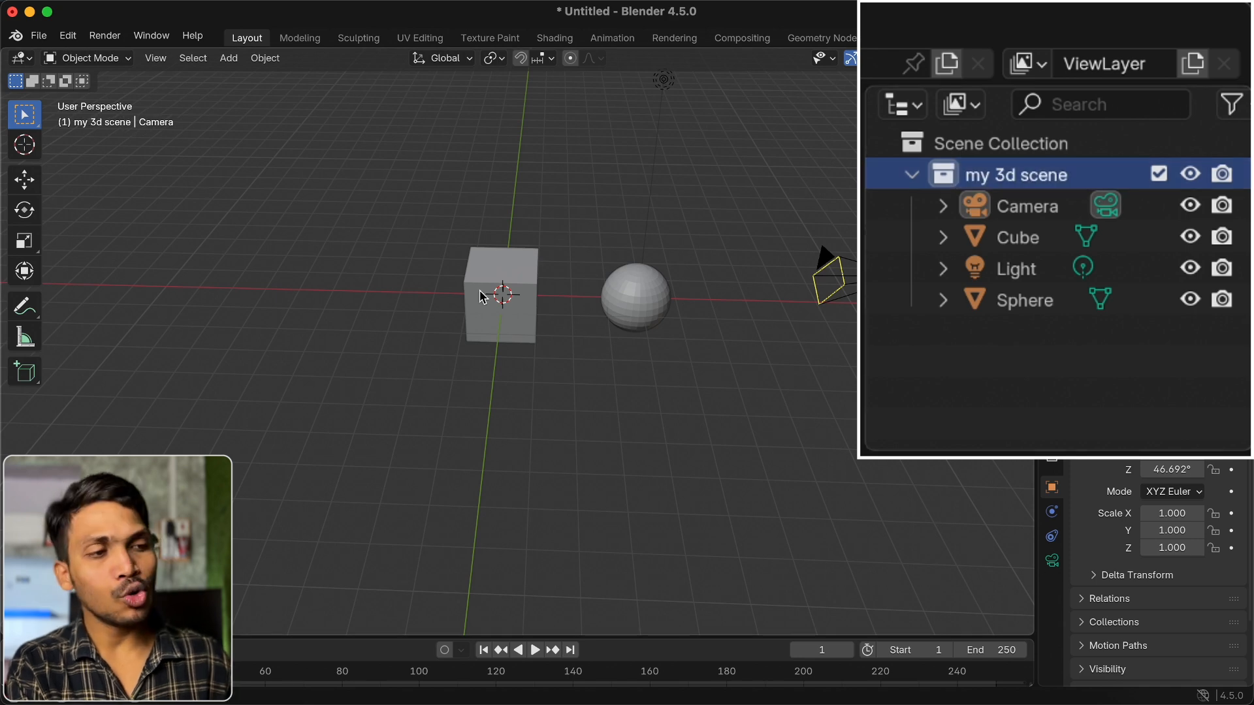
Rename the Cube object as "house" and clear the selection
double_click(1015, 241)
text(hous)
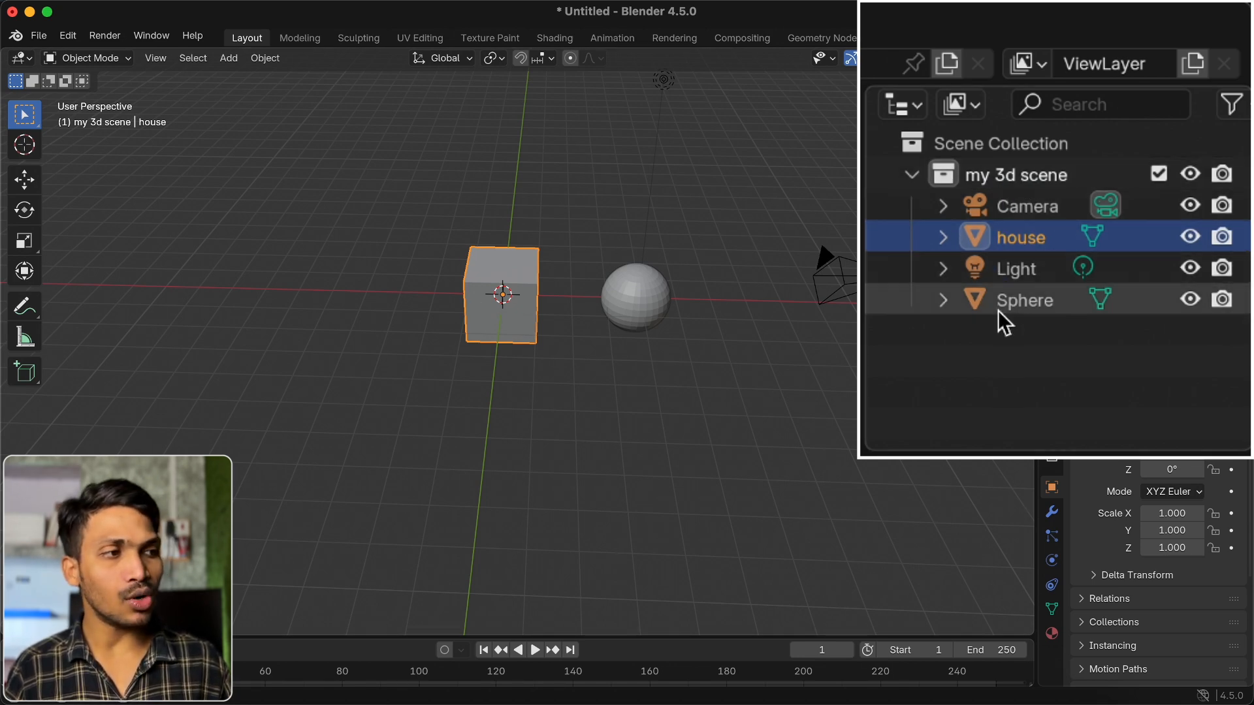
click(1101, 211)
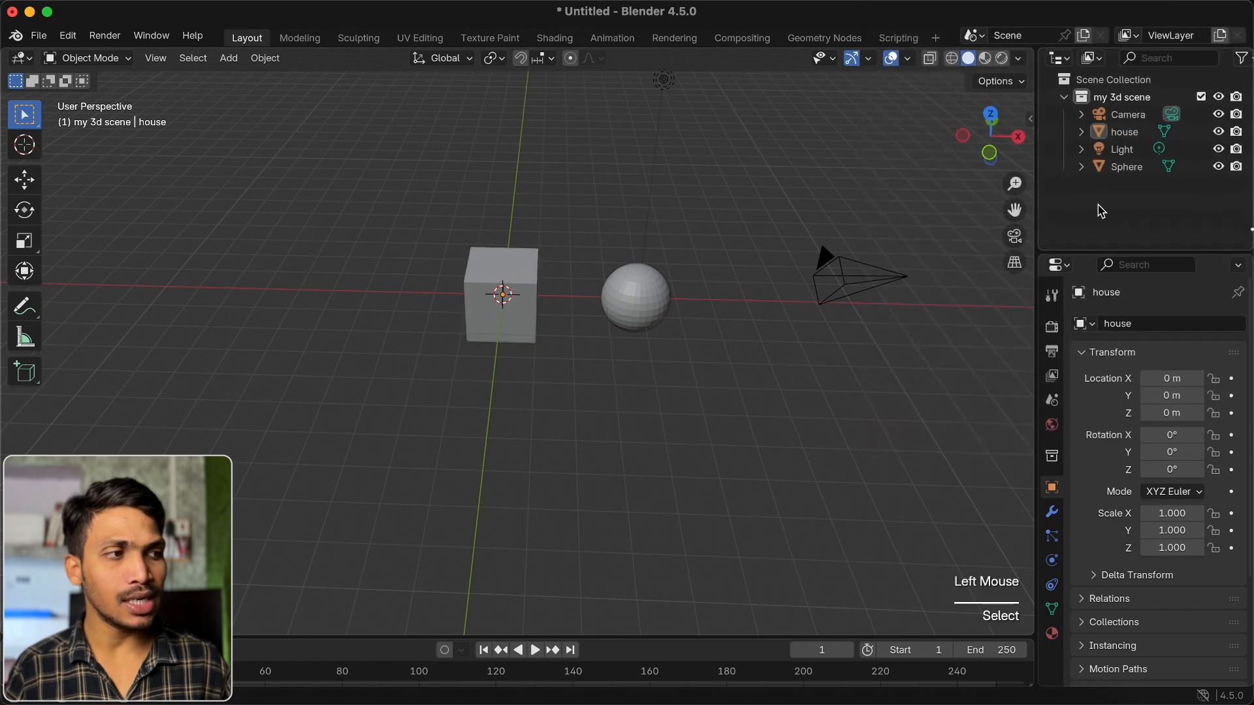
Create a new collection named "my collection 2" and move the Light object into it
right_click(1098, 197)
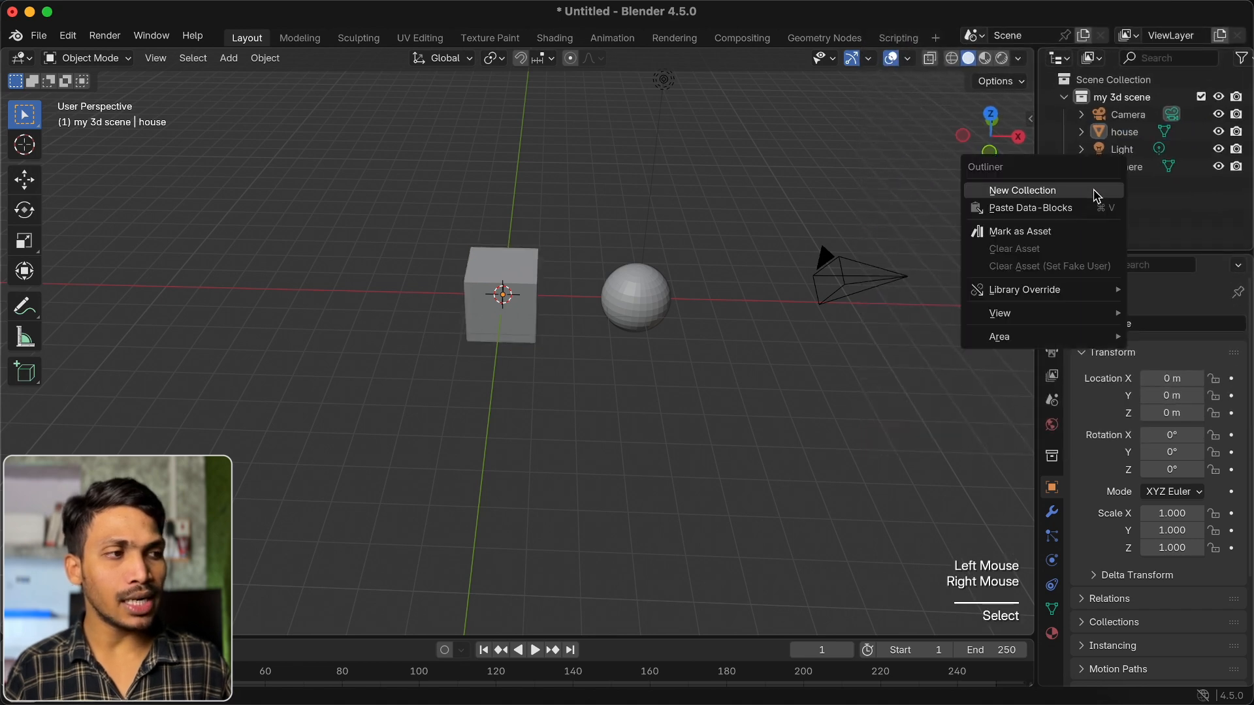
click(1068, 191)
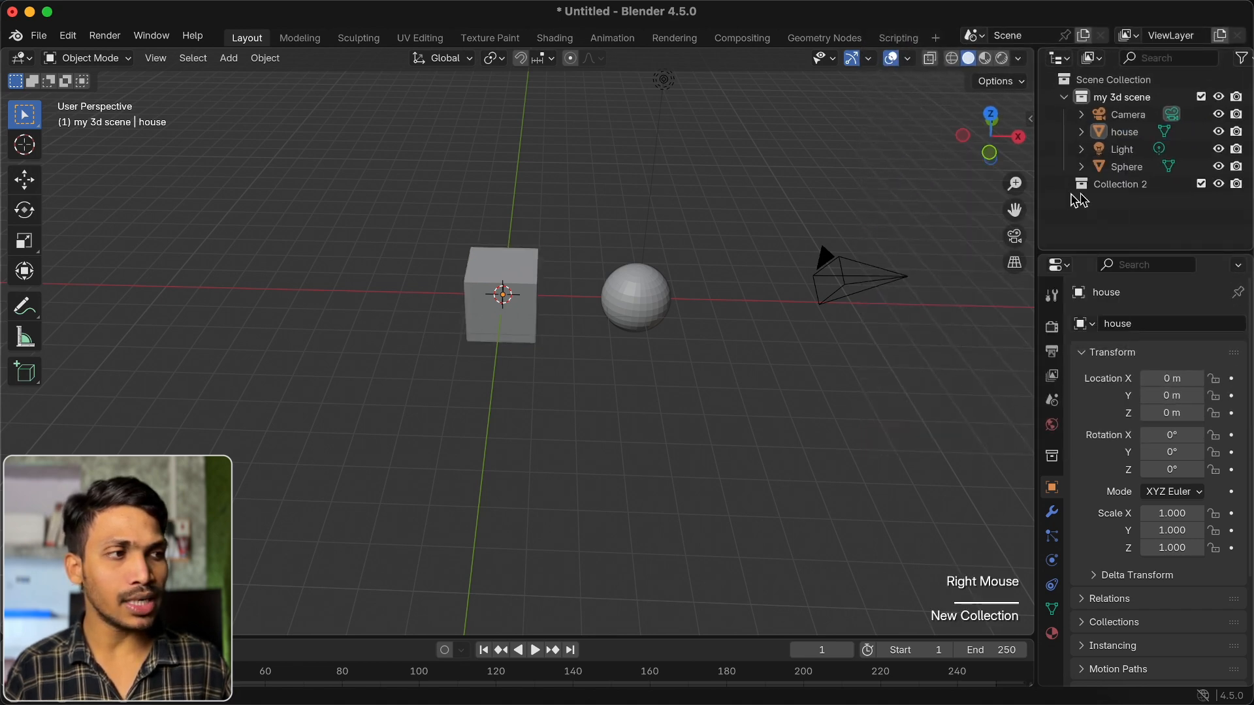
double_click(1124, 184)
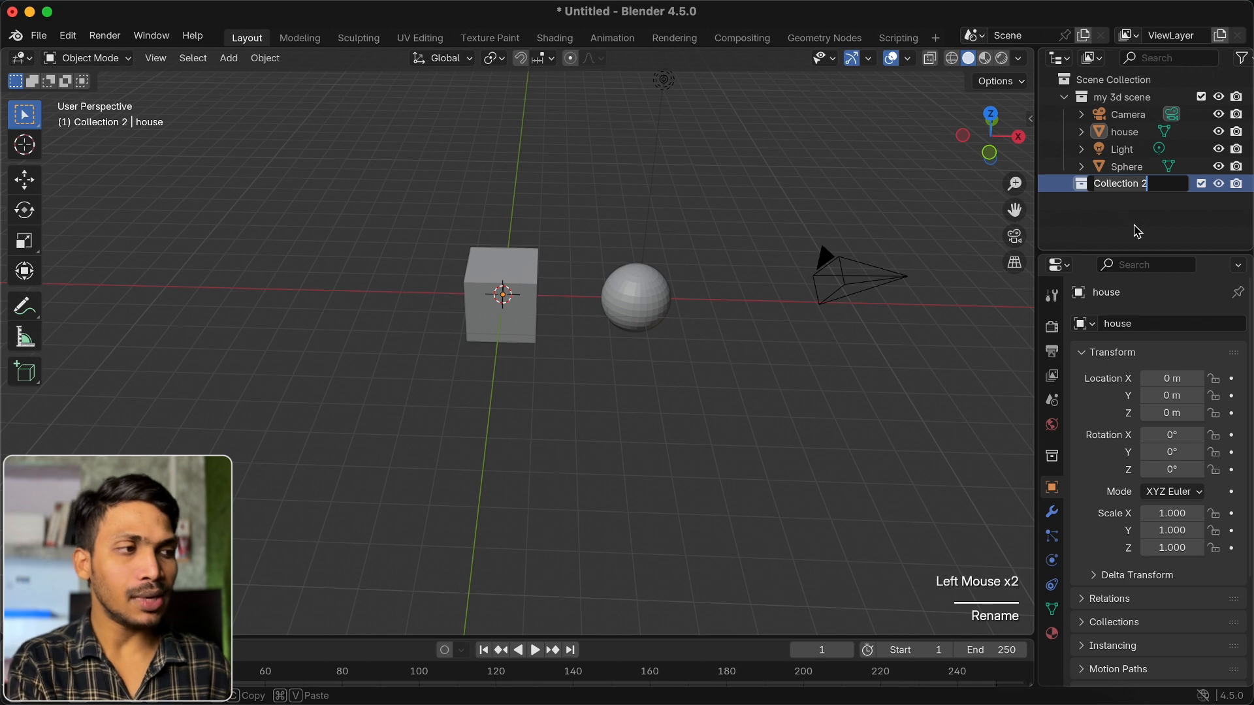
text(my col)
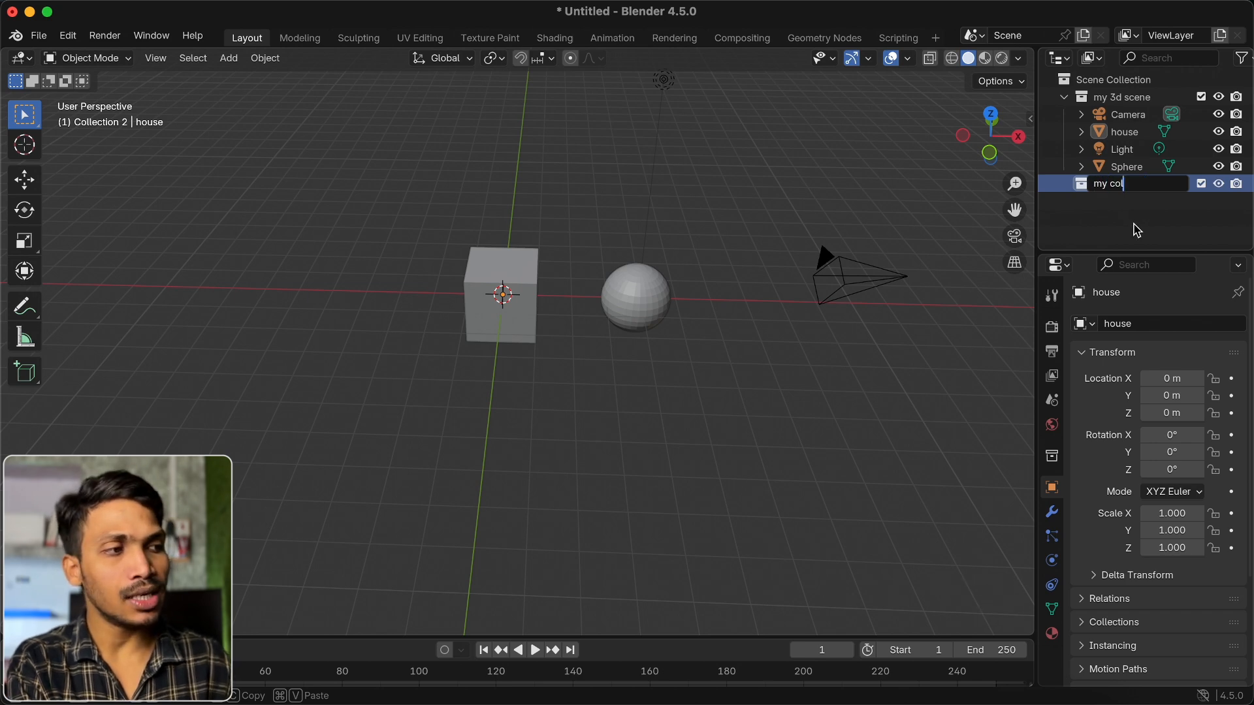
key(Return)
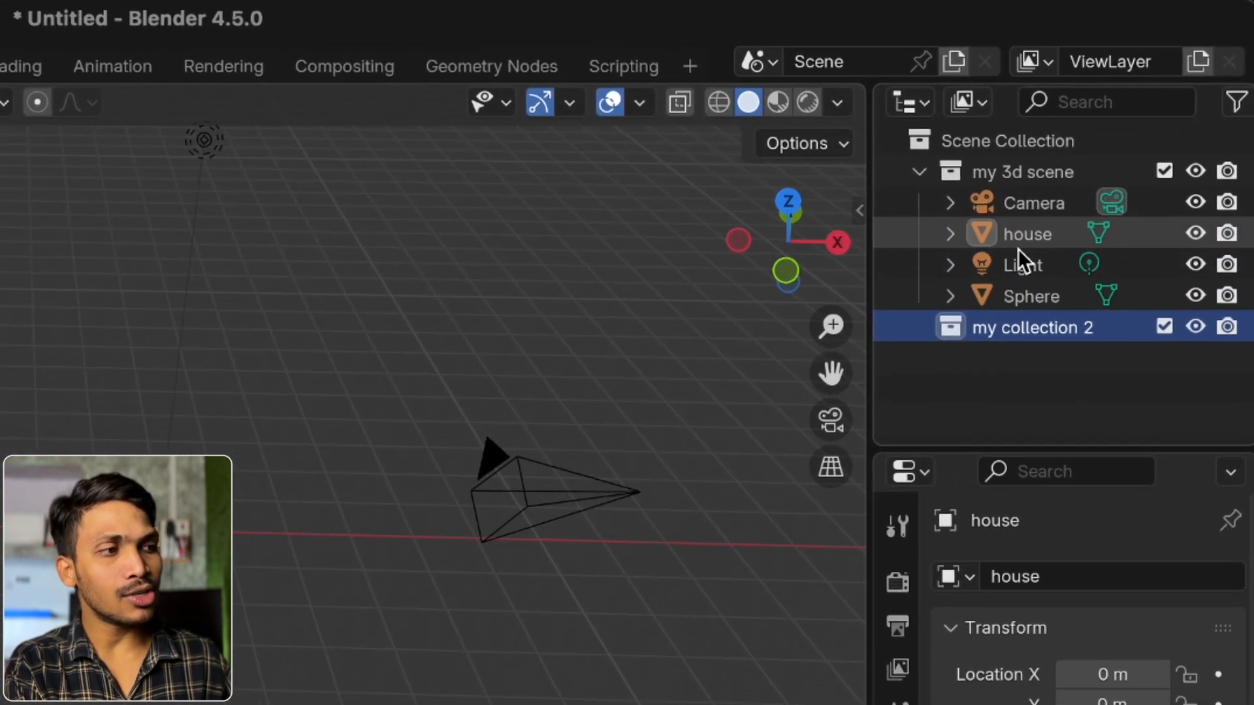
drag(1122, 150, 1117, 184)
drag(1012, 331, 1040, 307)
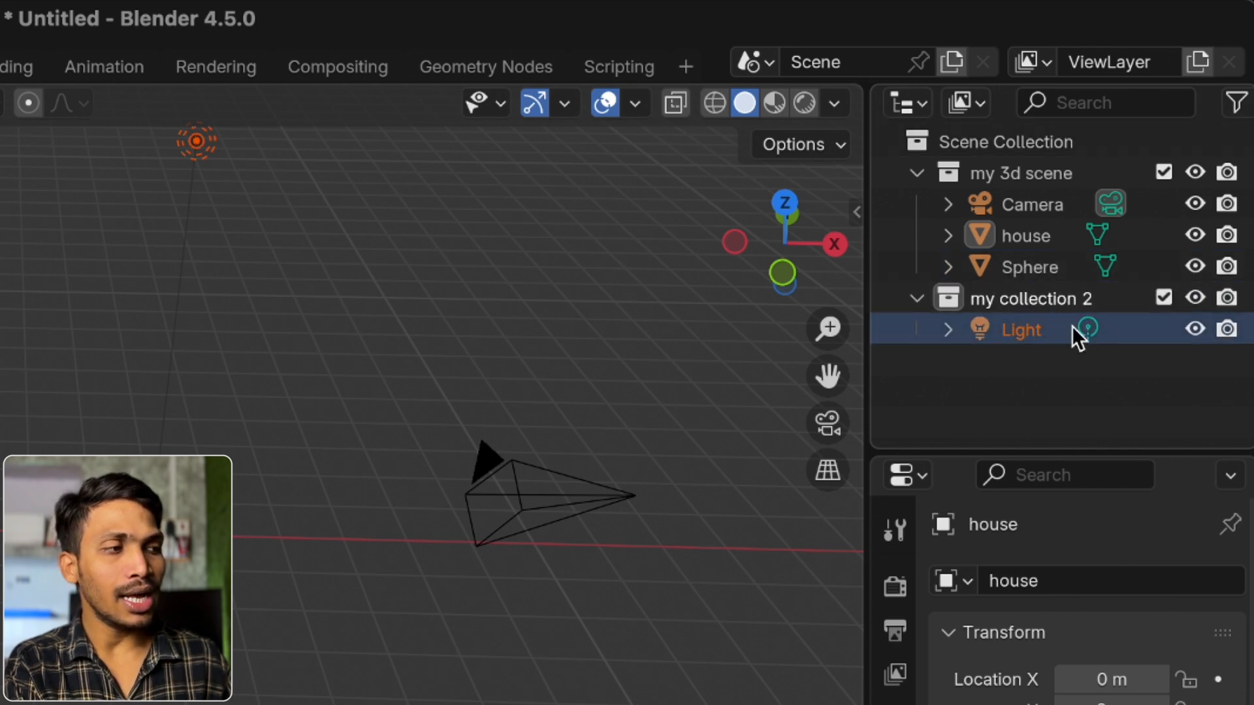
Toggle the viewport visibility of "my collection 2" and of "my 3d scene" off and on again
click(1195, 298)
click(1196, 299)
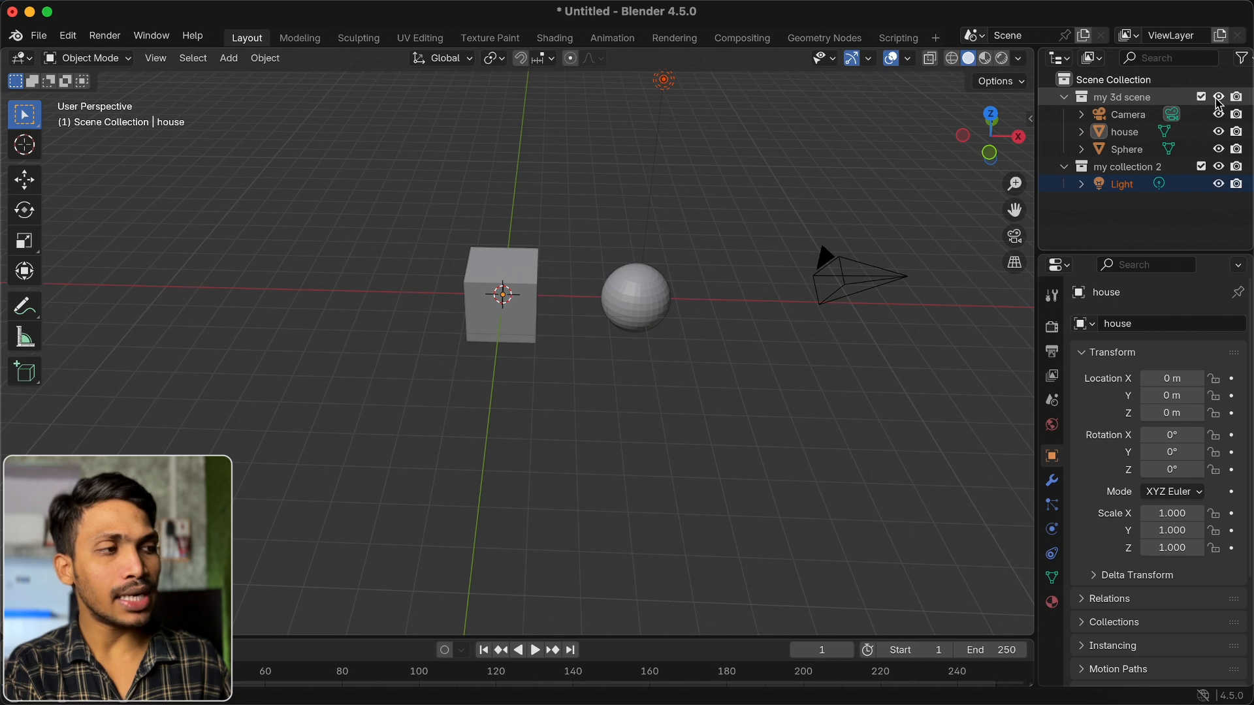
click(1219, 98)
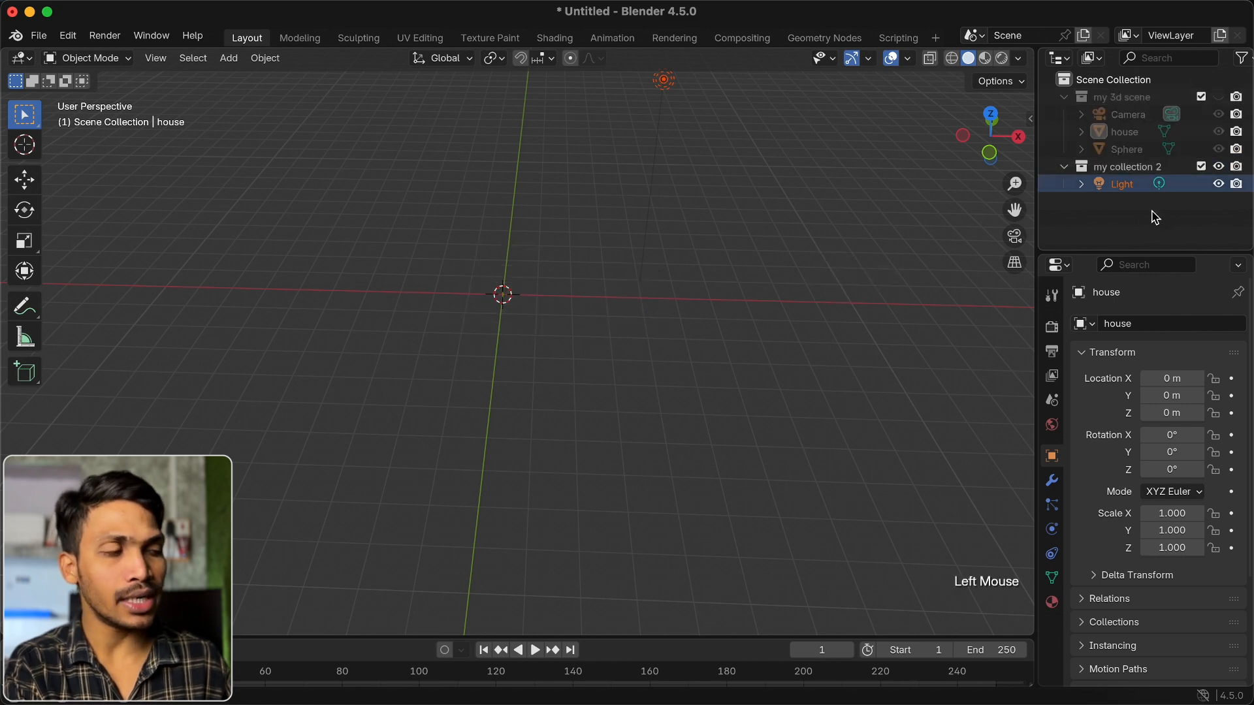
click(1219, 97)
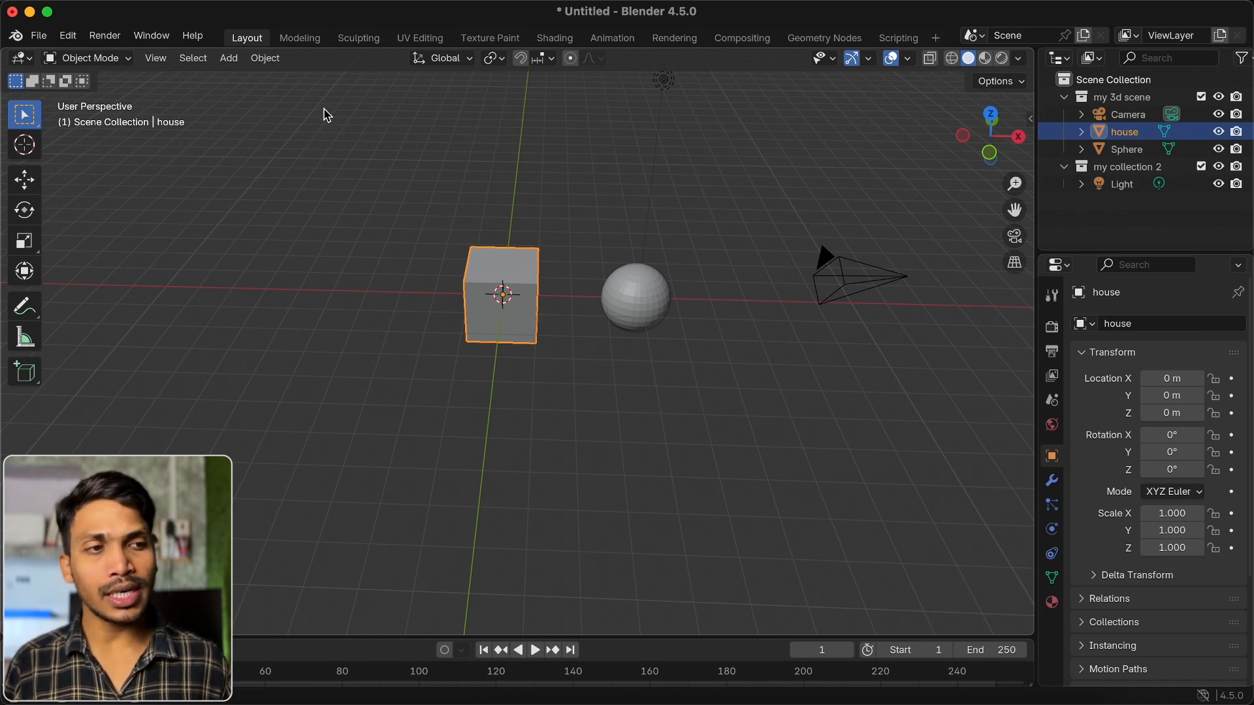
Duplicate the house cube in place with Duplicate Objects and delete the copy
click(266, 59)
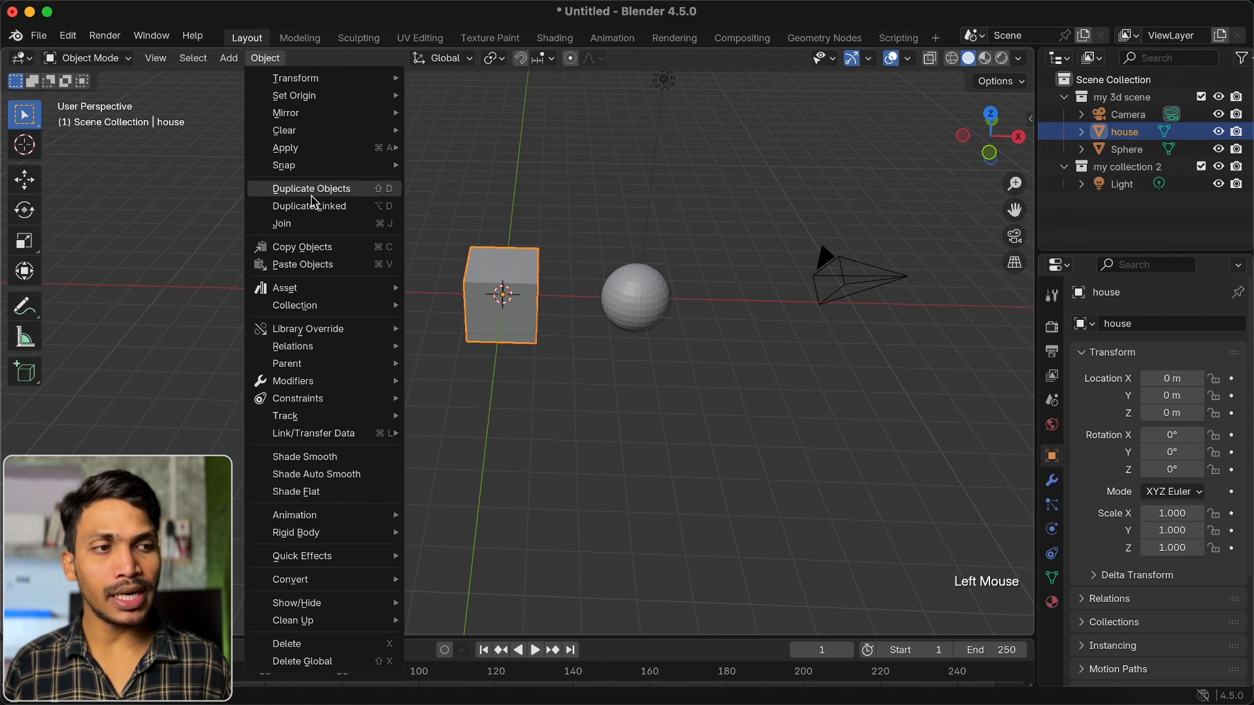
click(307, 187)
key(Escape)
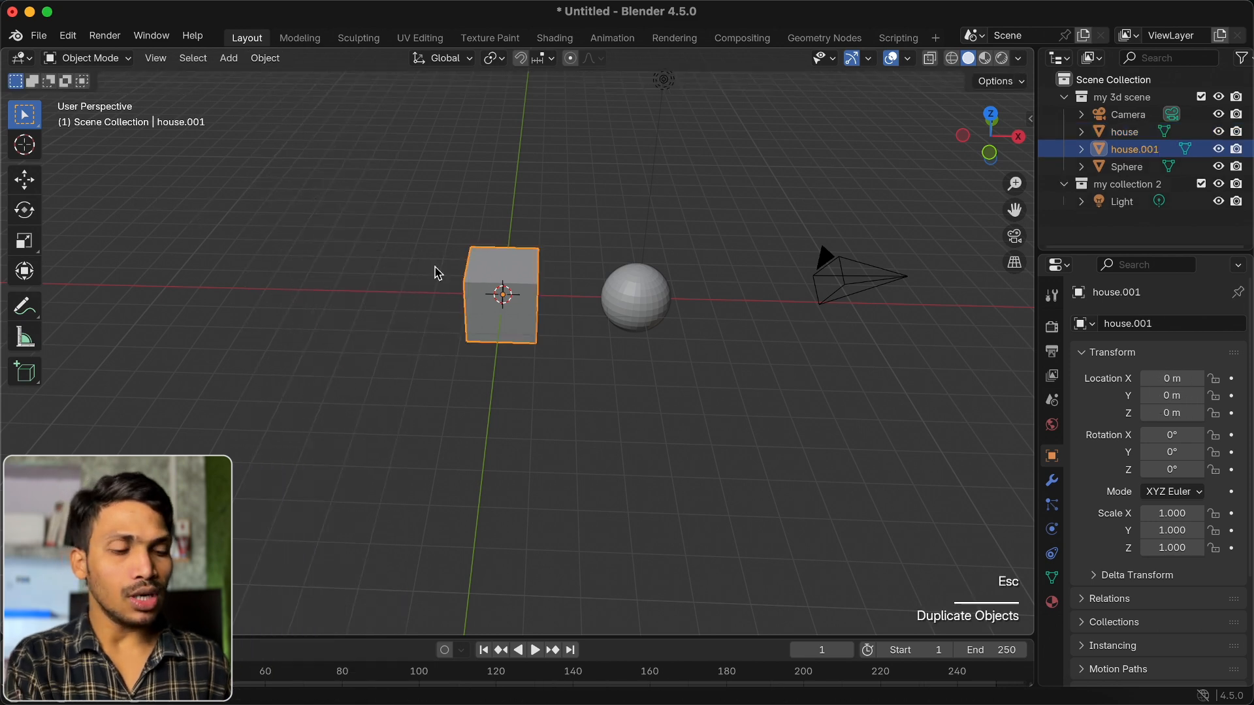
key(x)
click(437, 273)
Duplicate the house cube repeatedly, placing five copies around the original cube and the sphere
click(527, 290)
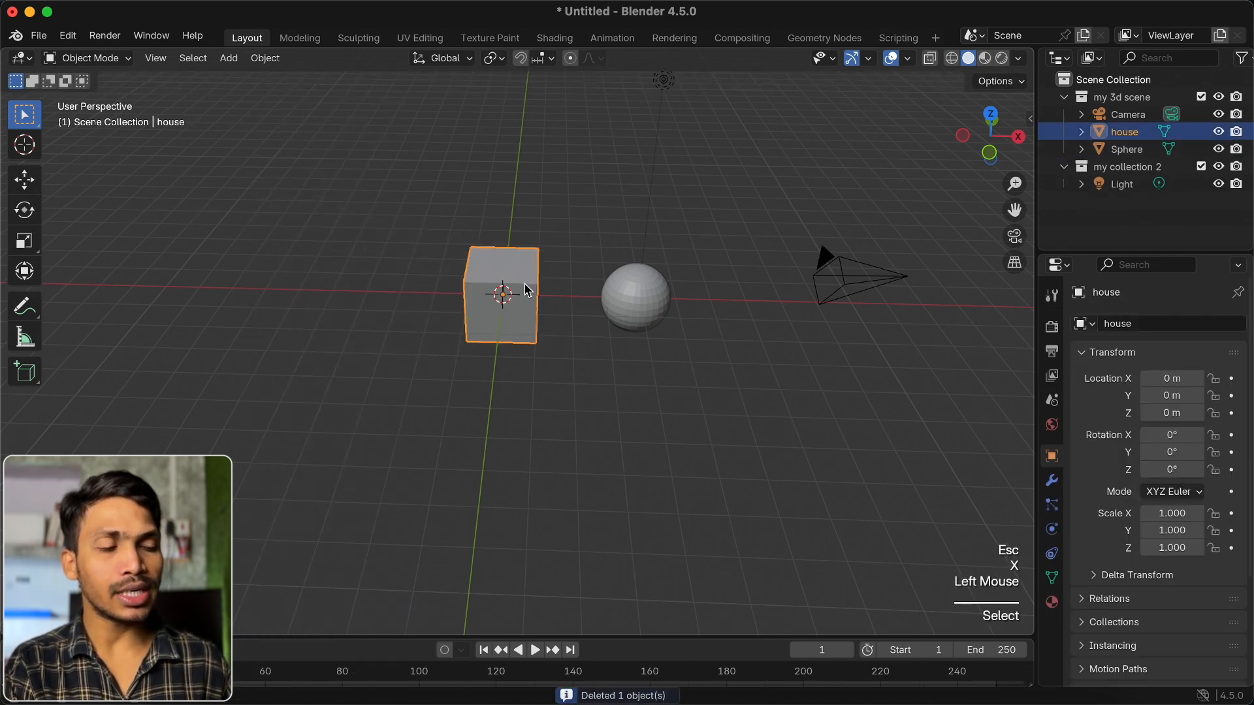
key(shift+d)
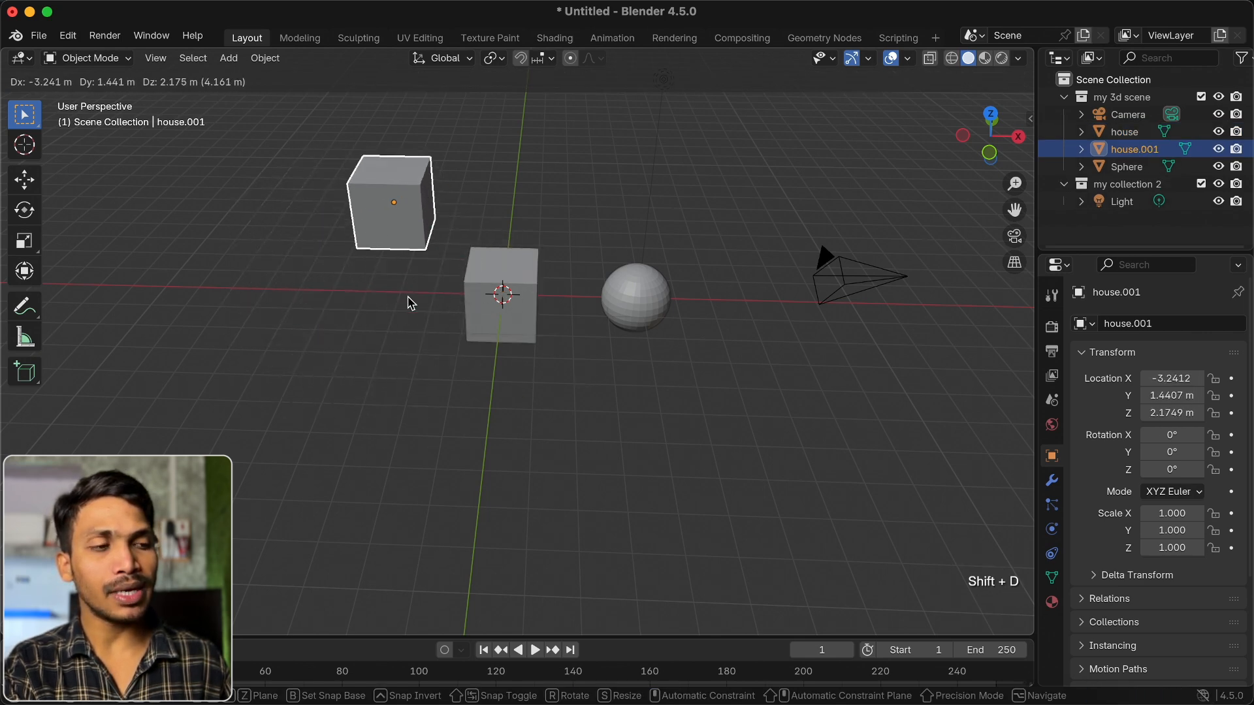
click(275, 289)
key(shift+d)
click(394, 205)
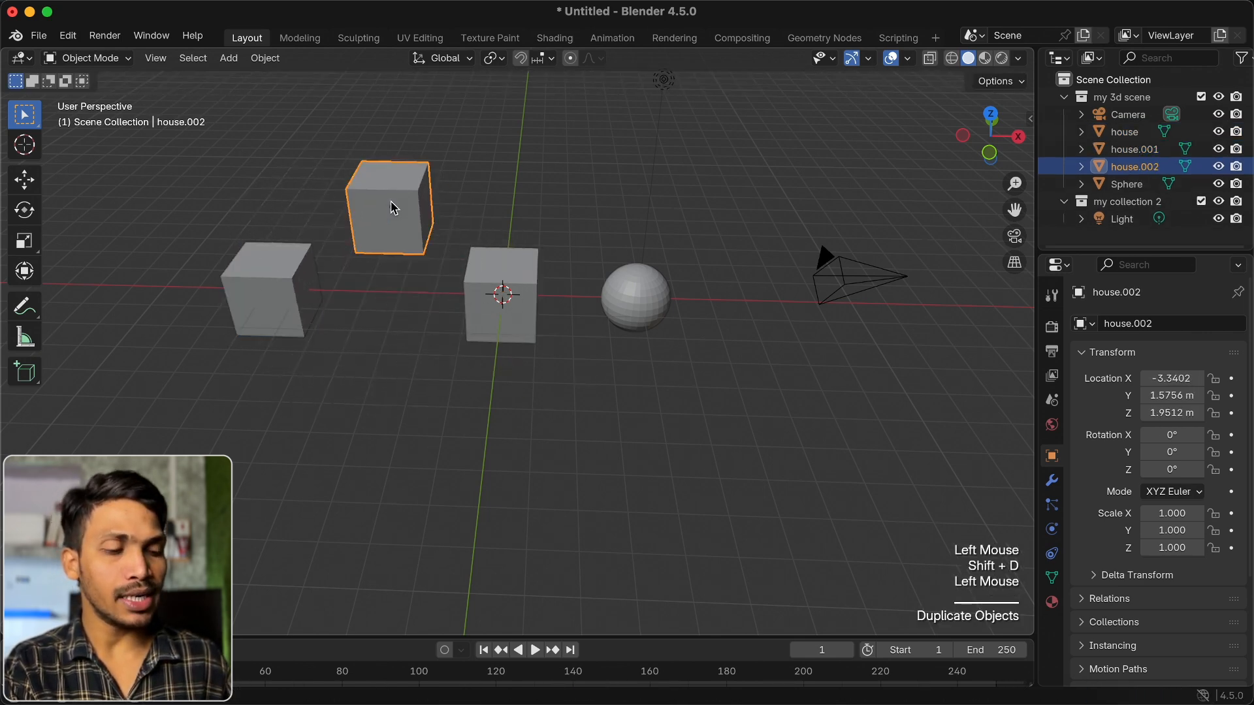
click(419, 210)
key(shift+d)
click(653, 201)
key(shift+d)
click(652, 199)
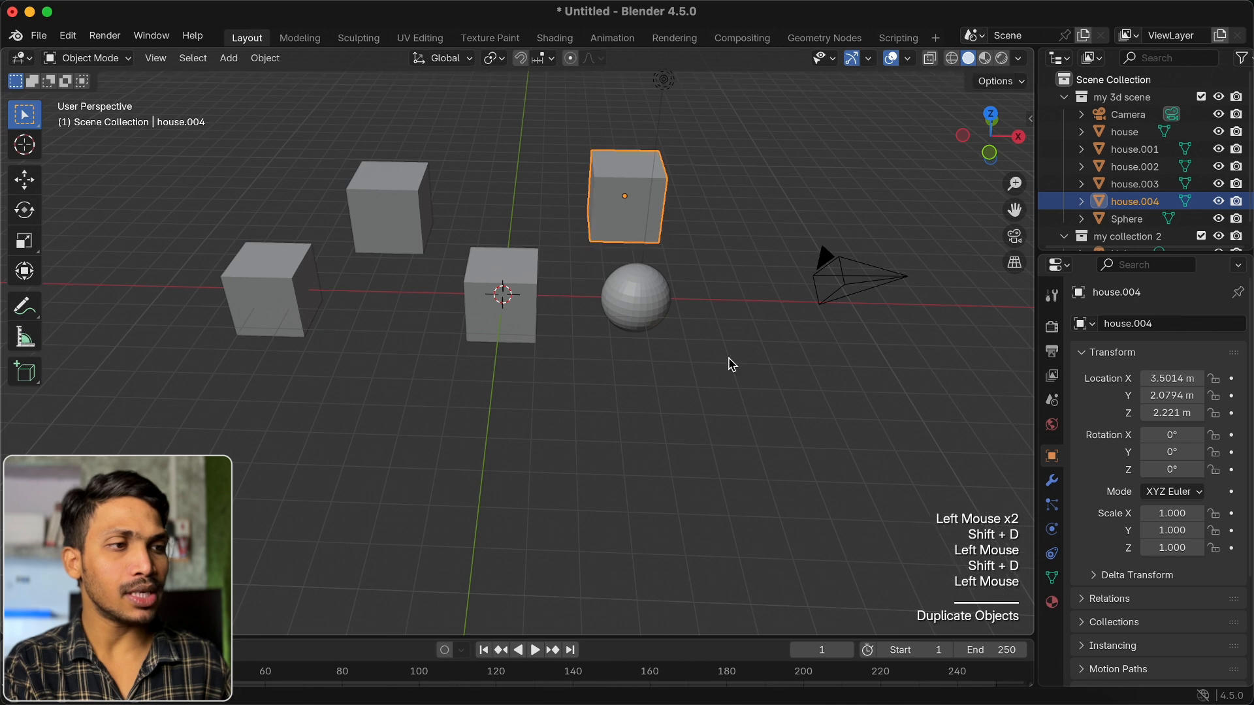
key(shift+d)
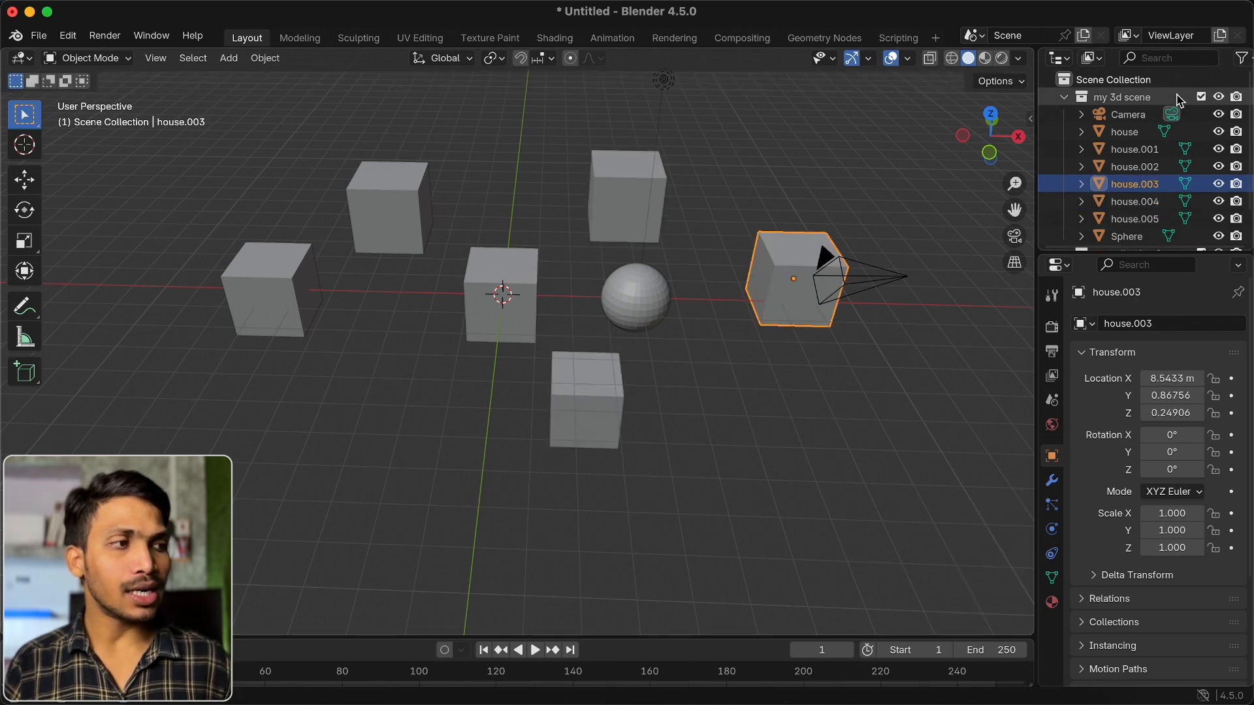
Hide the "my 3d scene" collection in the viewport and collapse its object list
click(1219, 97)
click(1065, 96)
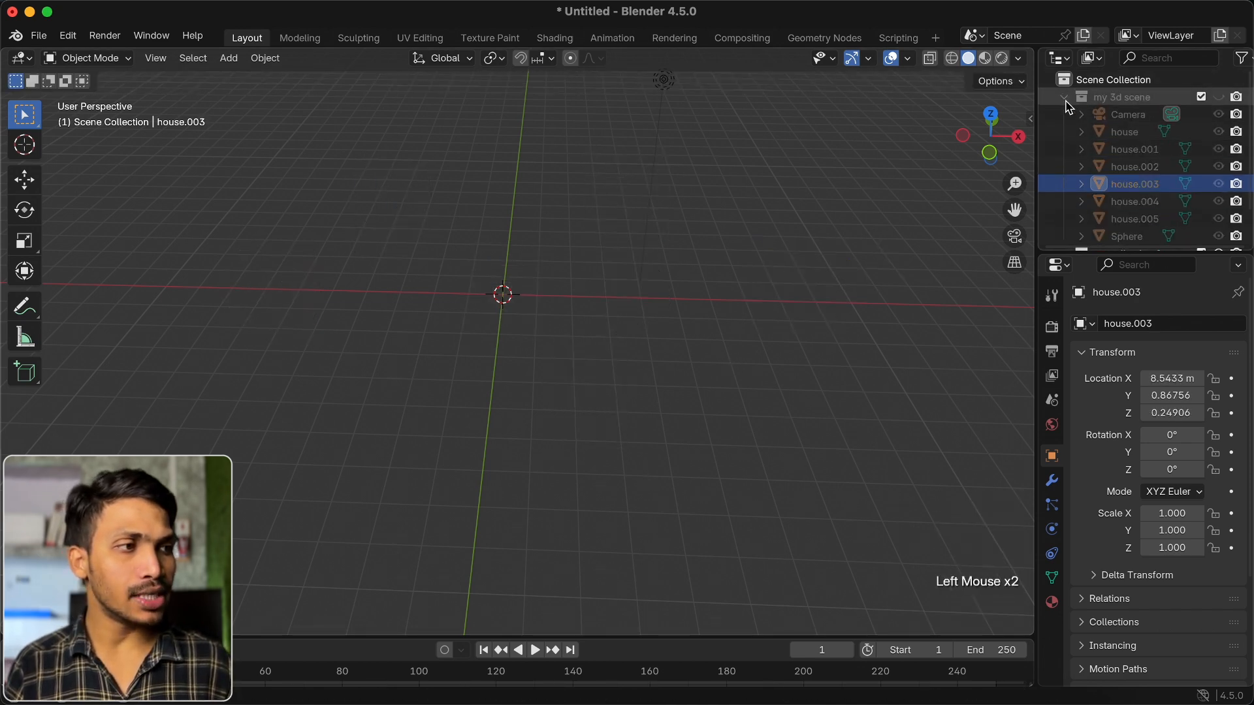
Move the Light into the "my 3d scene" collection and make "my collection 2" the active collection
click(1169, 133)
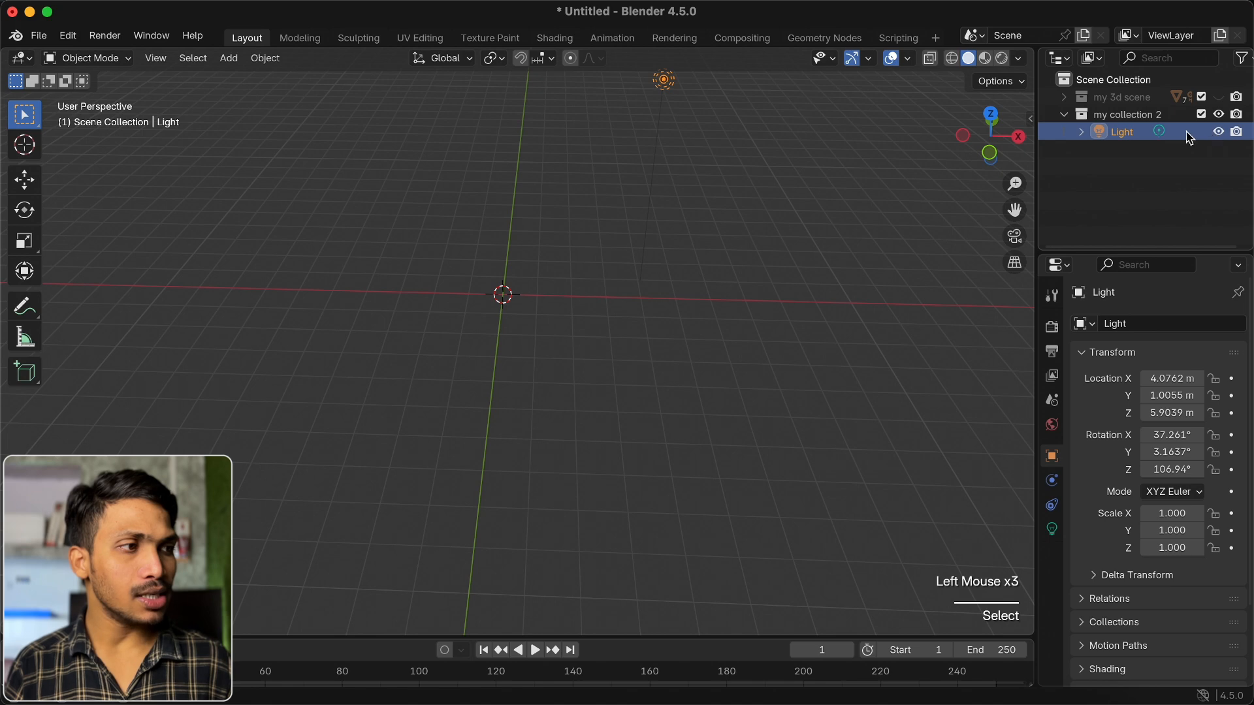
drag(1181, 134, 1114, 98)
click(1121, 115)
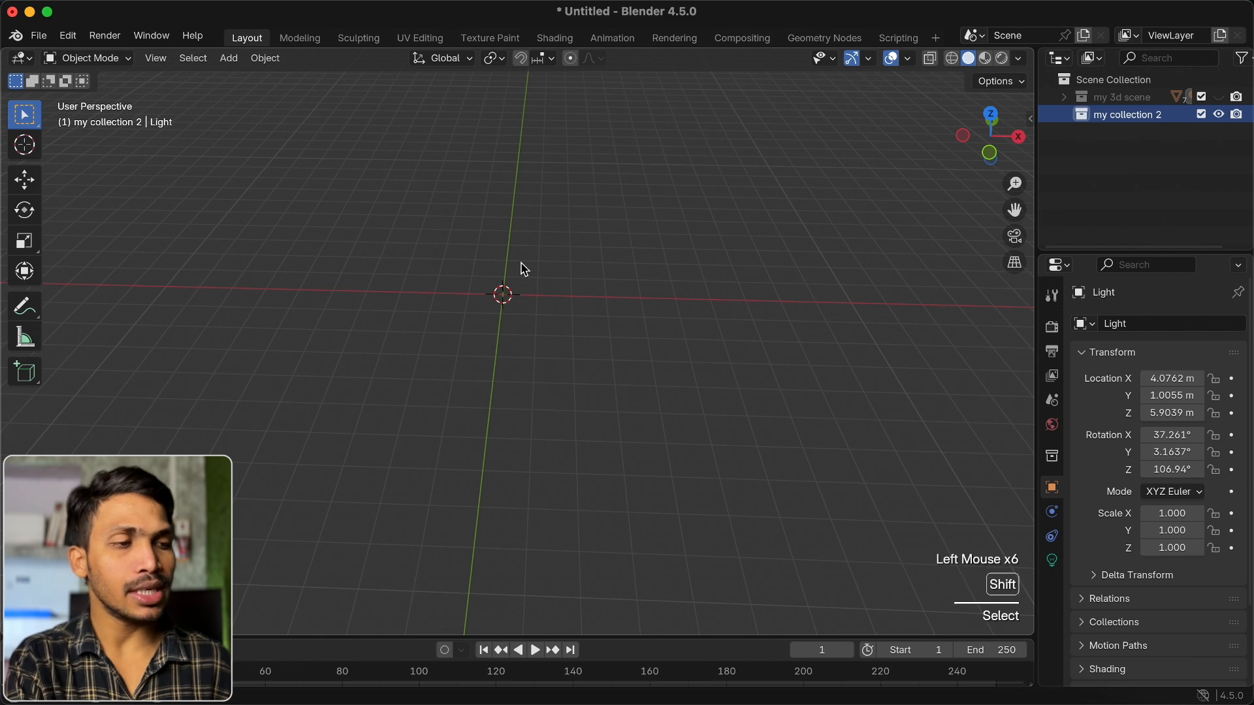
Add a cube mesh at the world origin in "my collection 2"
key(shift+a)
mouse_move(525, 265)
click(596, 292)
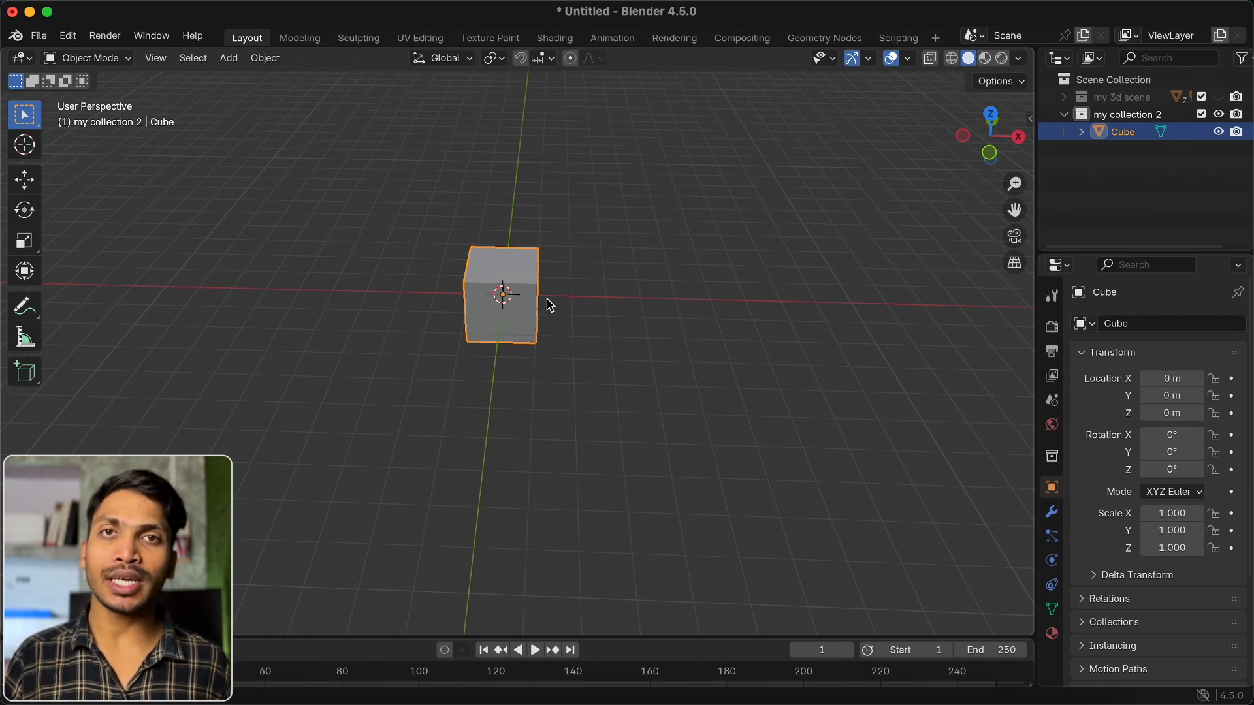
Switch the new cube back and forth between Object Mode and Edit Mode, ending in Edit Mode
middle_drag(550, 305, 515, 339)
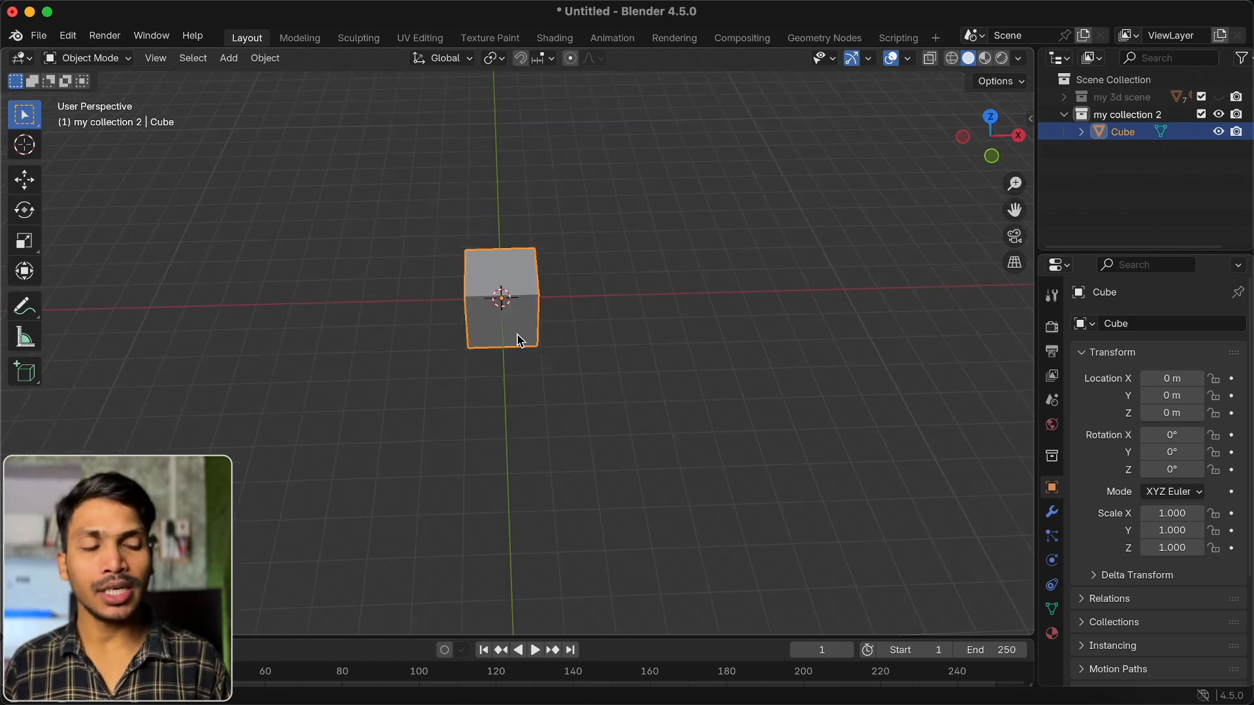
middle_drag(520, 340, 518, 342)
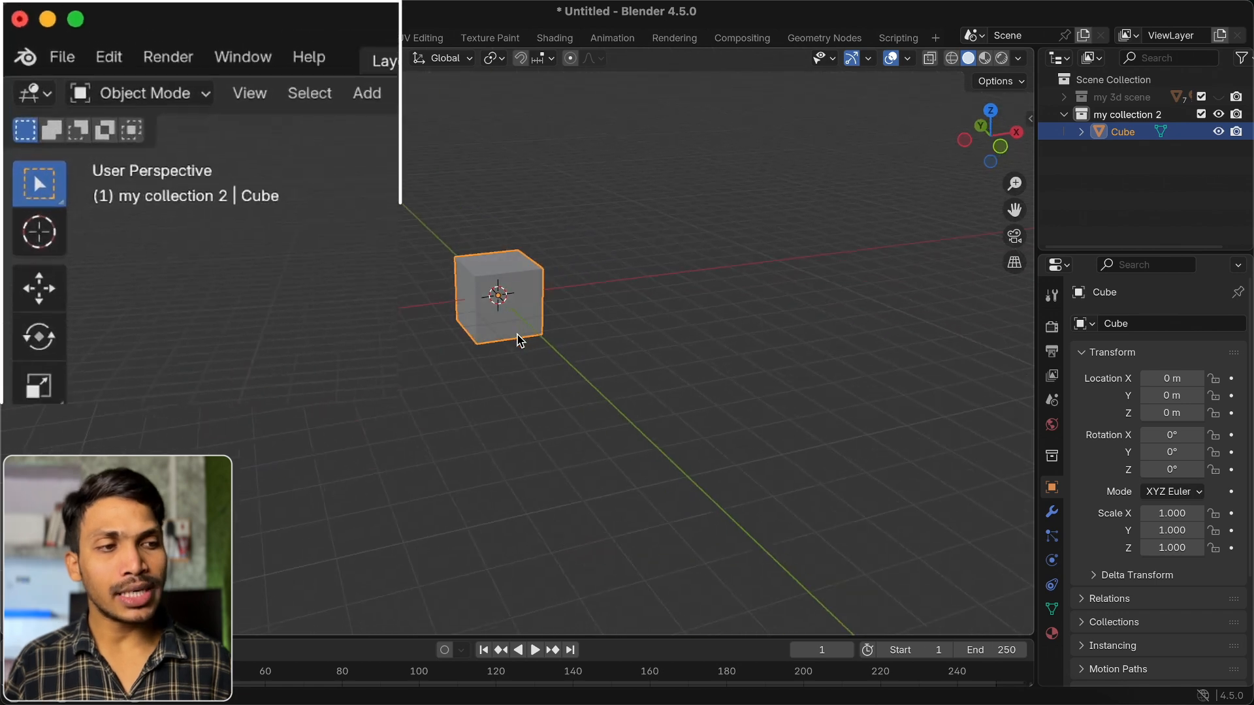
click(103, 60)
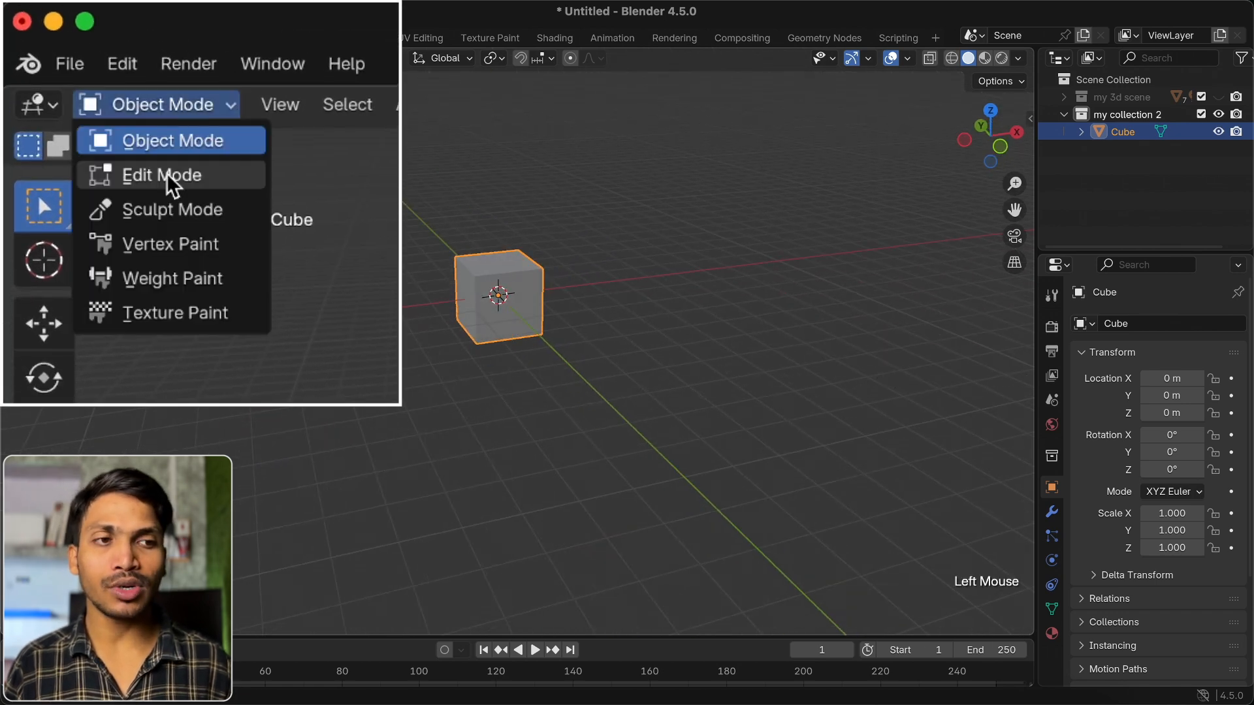
click(91, 98)
key(Tab)
key(Tab)
key(Tab)
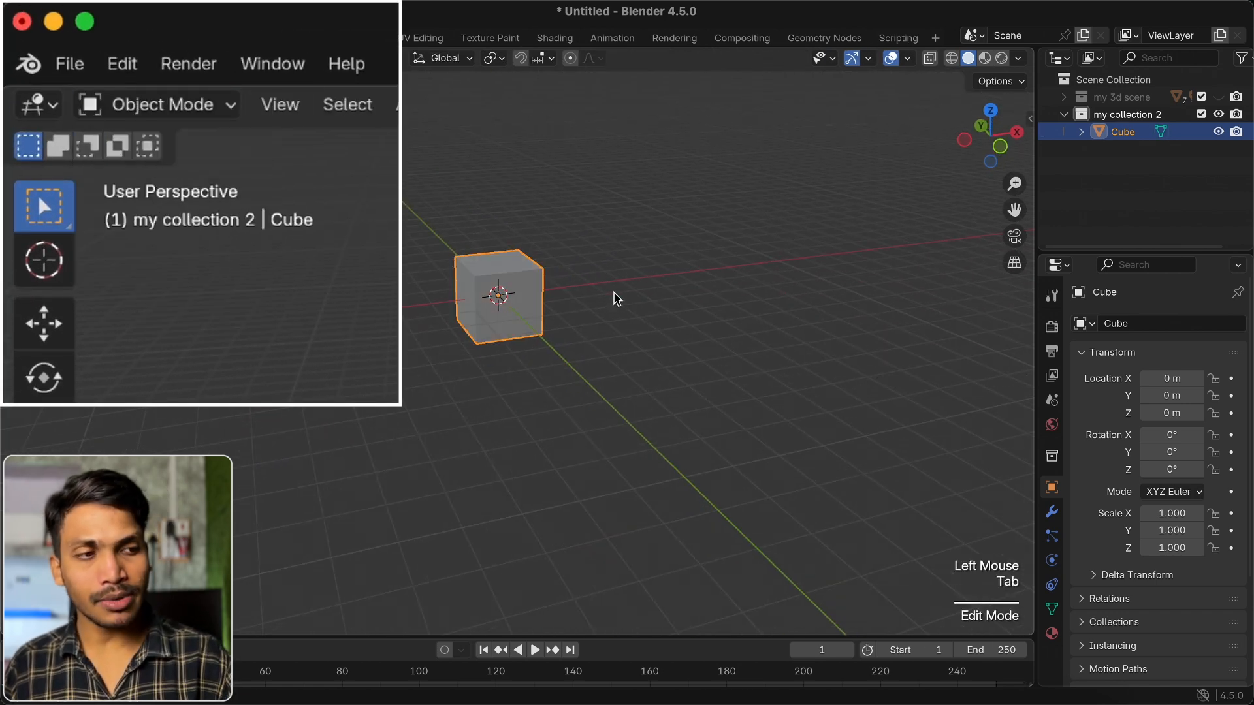
key(Tab)
key(Tab)
key(Tab)
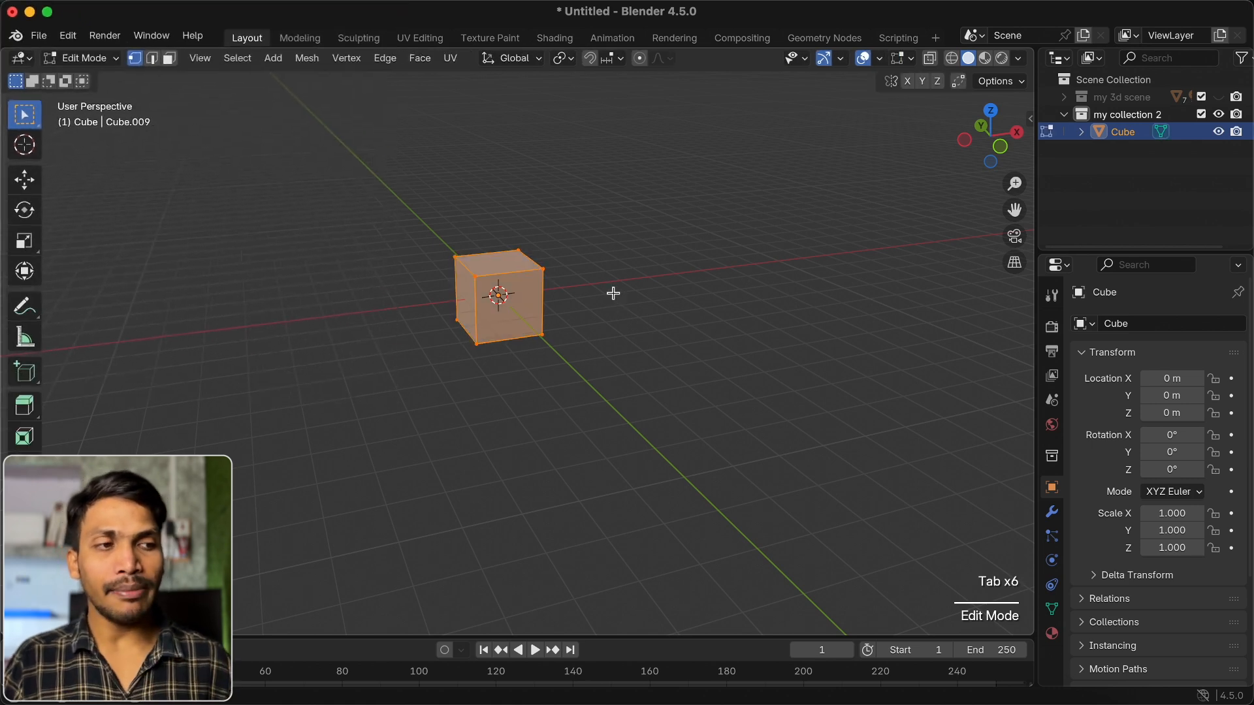
Use vertex selection mode to select several corner vertices of the cube's top one after another
scroll(469, 298, up, 5)
scroll(469, 298, right, 5)
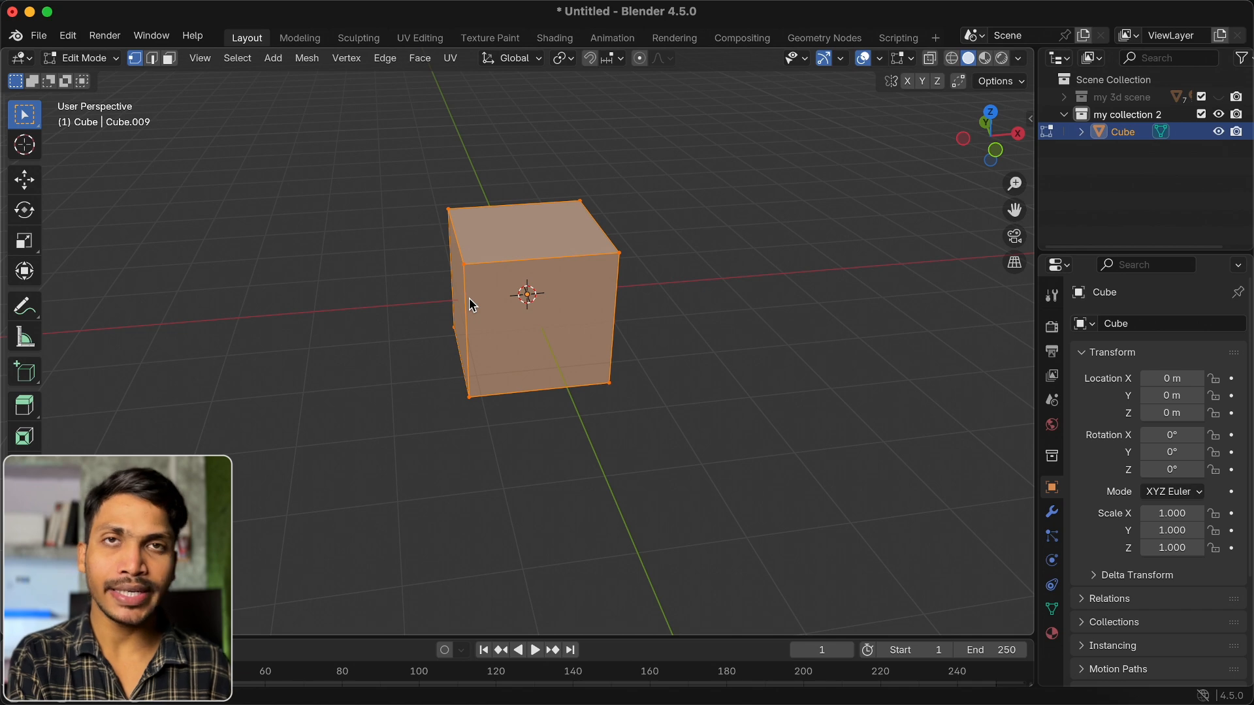
scroll(469, 298, right, 10)
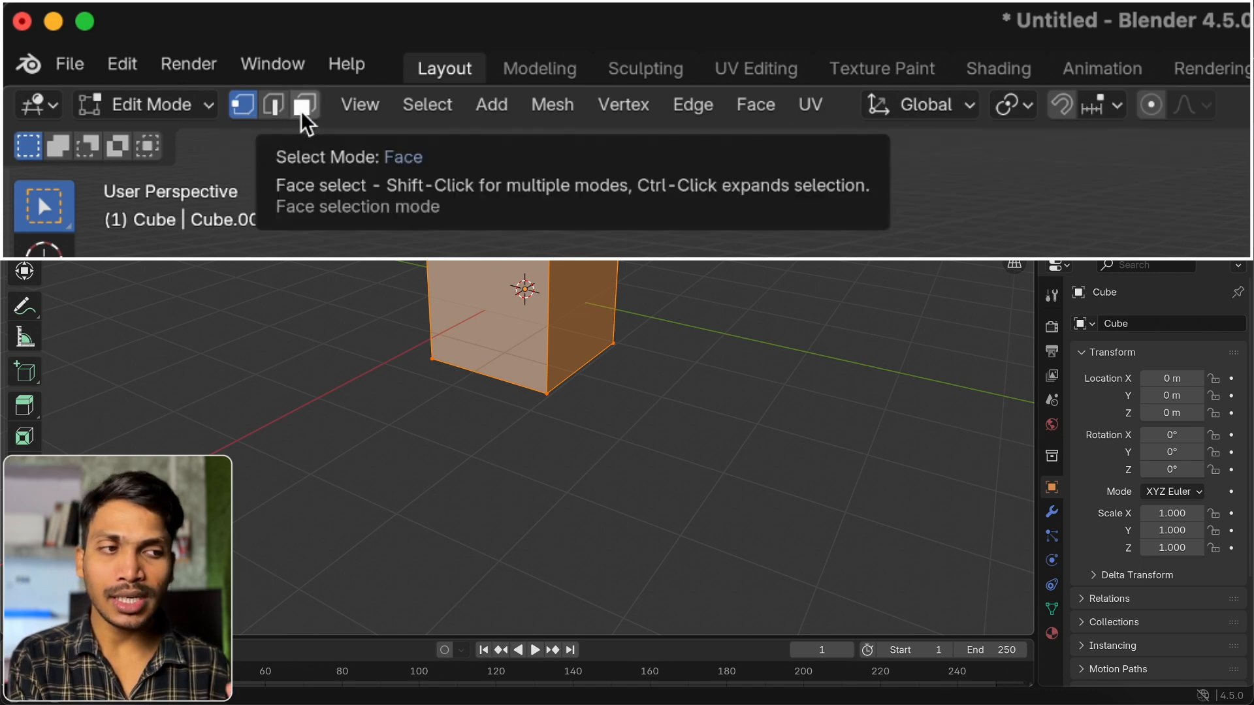
click(242, 105)
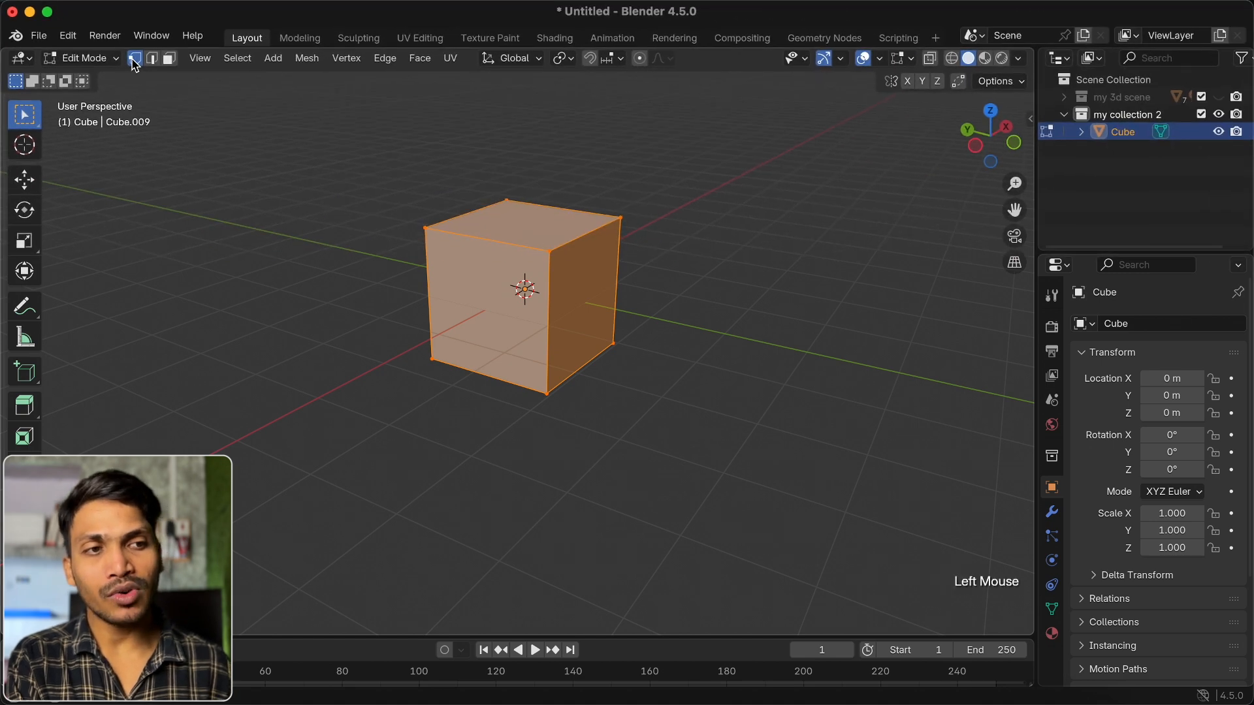
click(552, 260)
scroll(552, 260, right, 10)
click(589, 275)
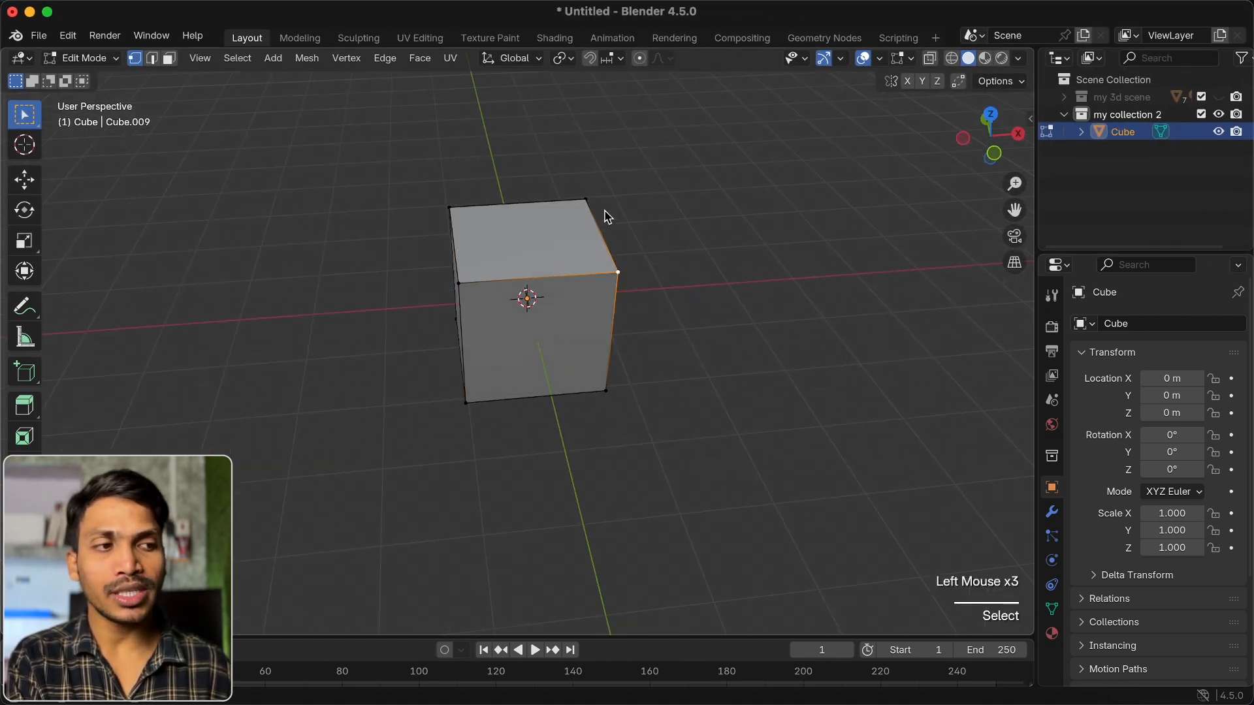
click(605, 209)
click(464, 214)
scroll(479, 231, left, 4)
click(486, 273)
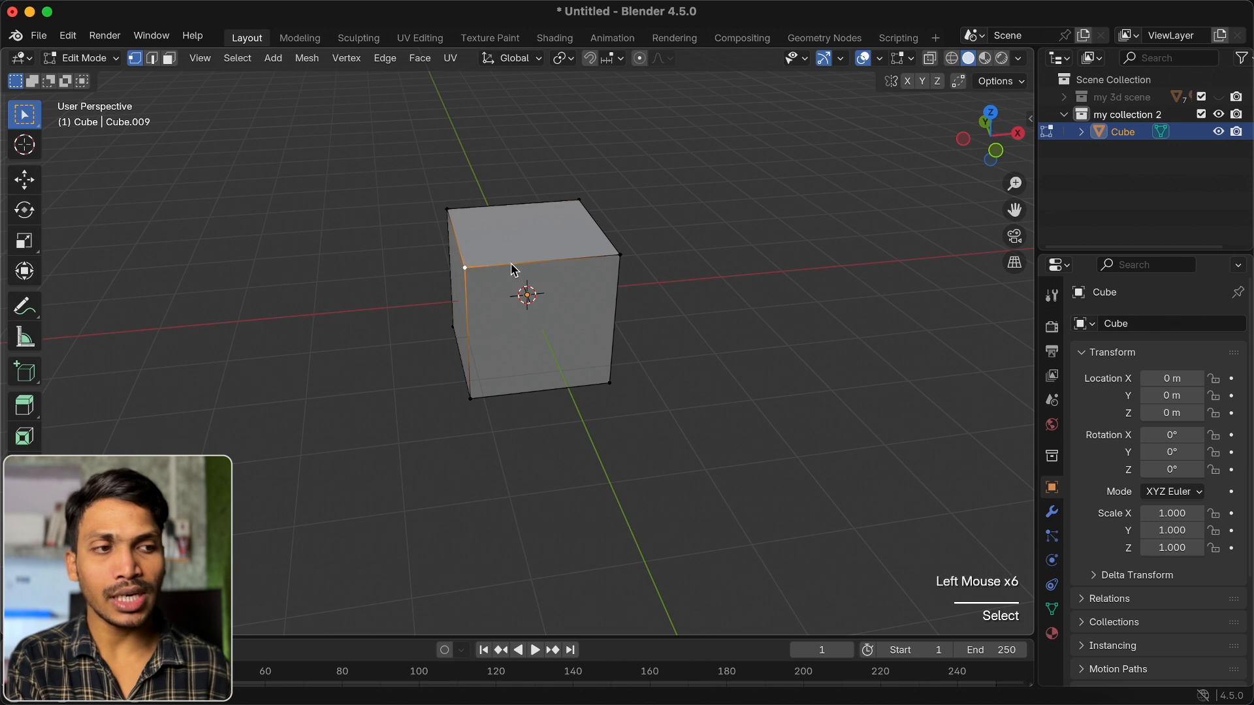
click(582, 262)
Change to edge selection mode and select the cube's front, right and left top edges in turn
click(156, 65)
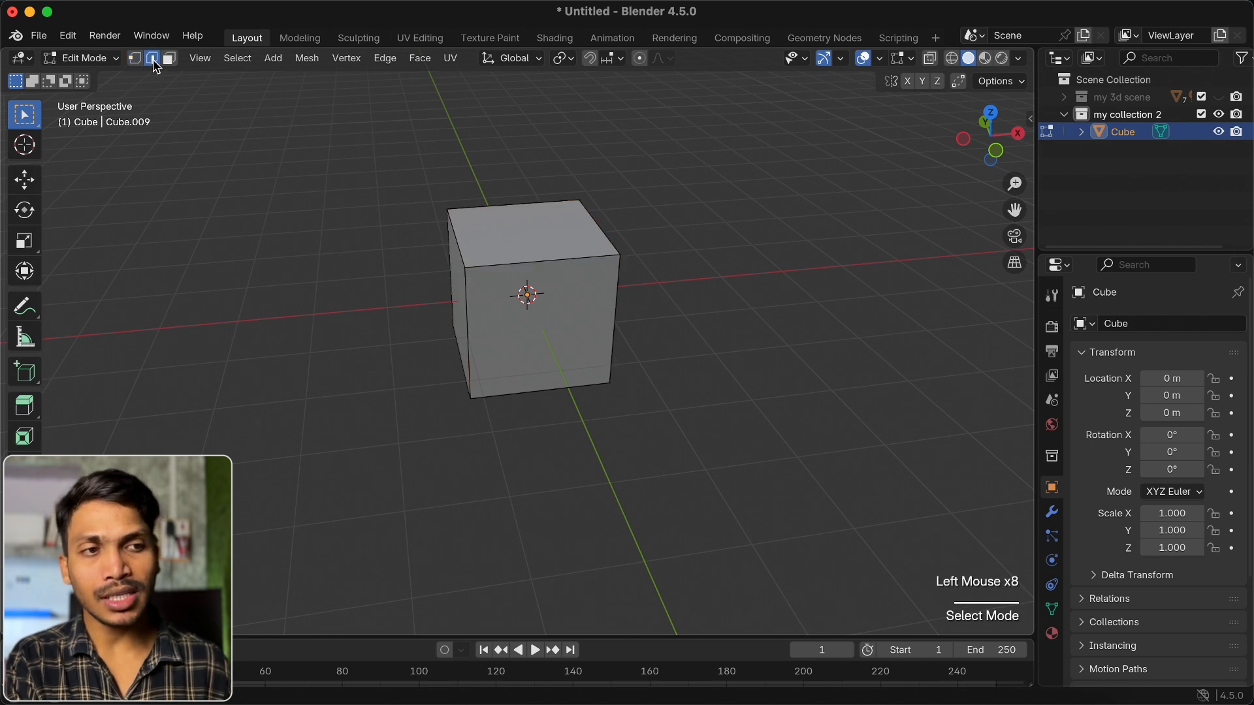
click(504, 260)
click(578, 236)
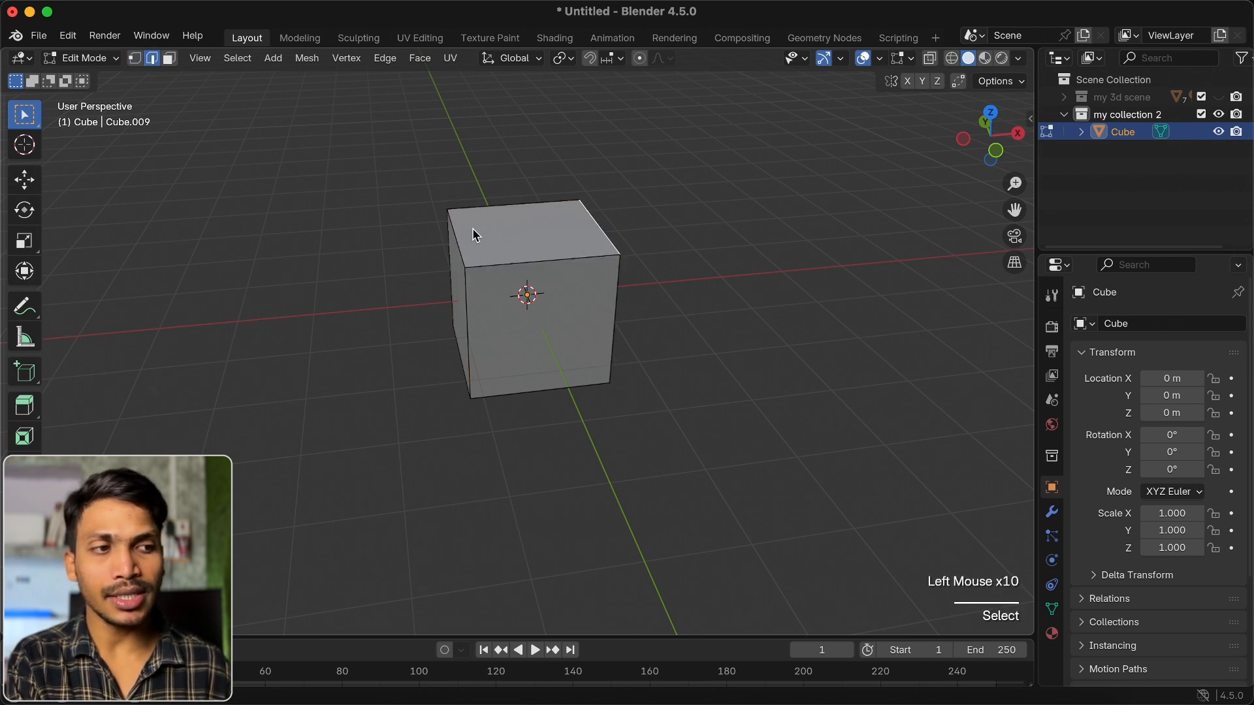
click(472, 229)
Change to face selection mode and select the cube's faces individually, finishing with one side face selected
click(169, 59)
click(562, 258)
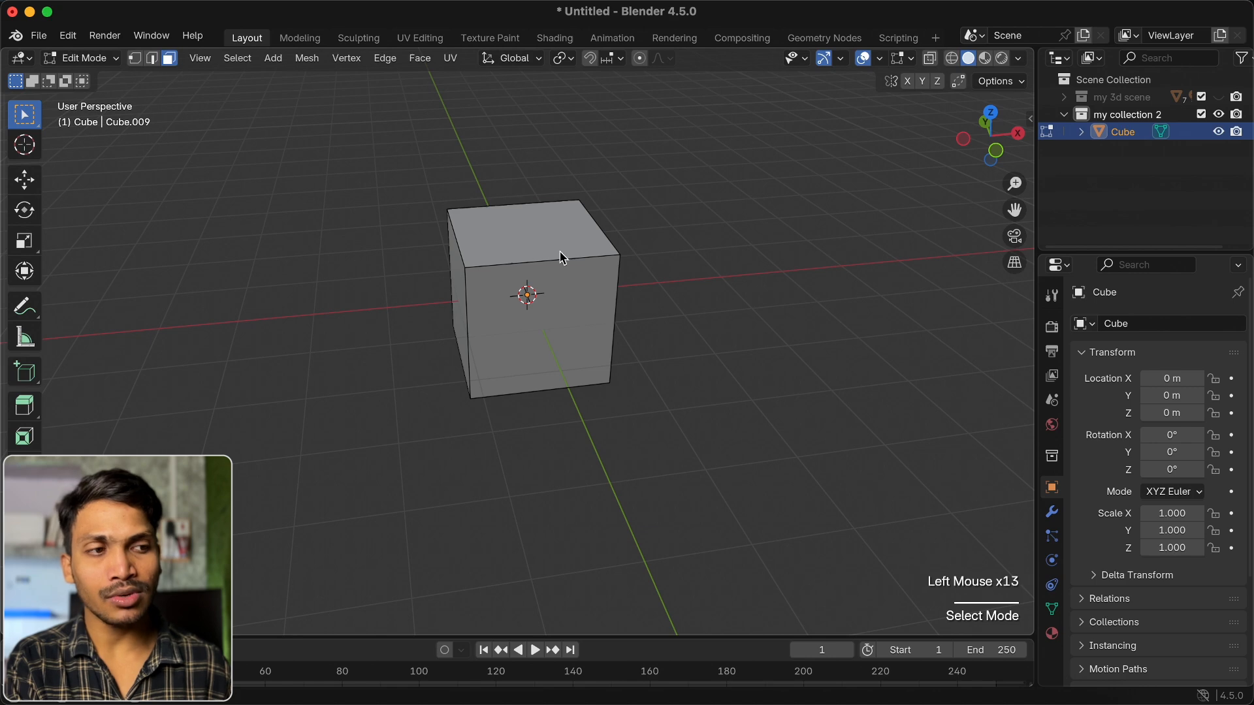
click(559, 314)
middle_drag(560, 314, 512, 305)
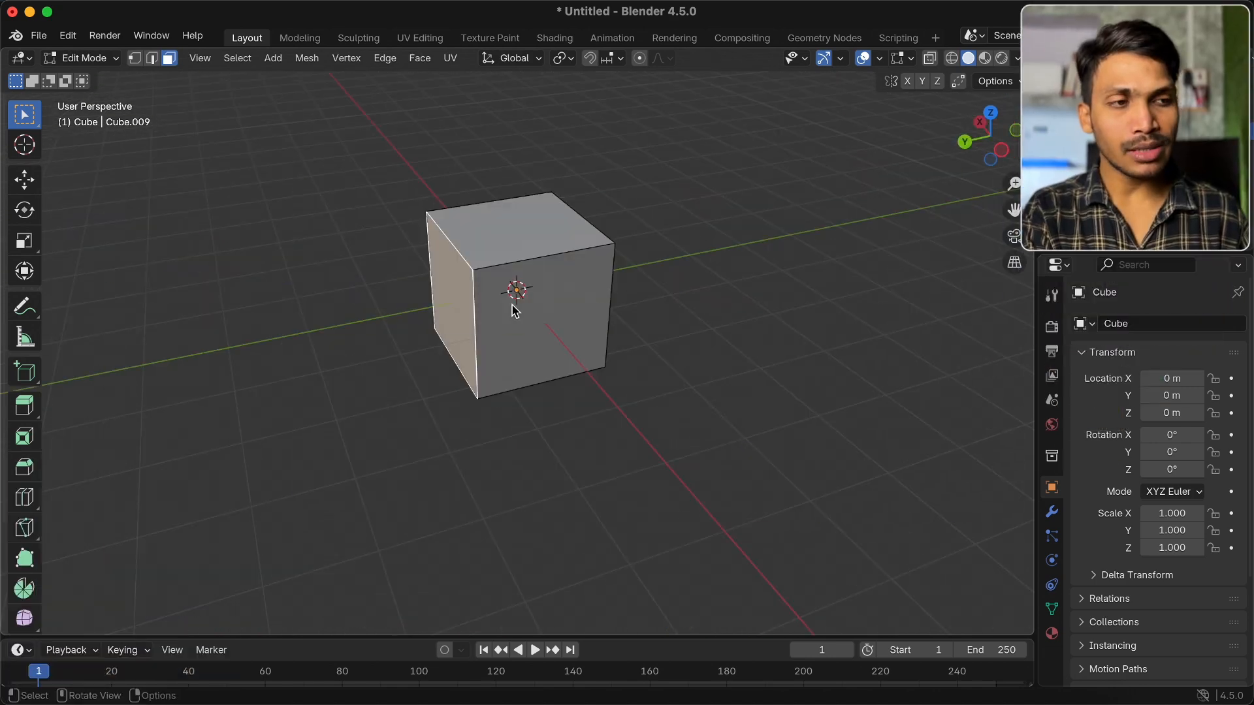
Extrude the selected side face of the cube outward along positive Y with the Extrude Region tool
key(Tab)
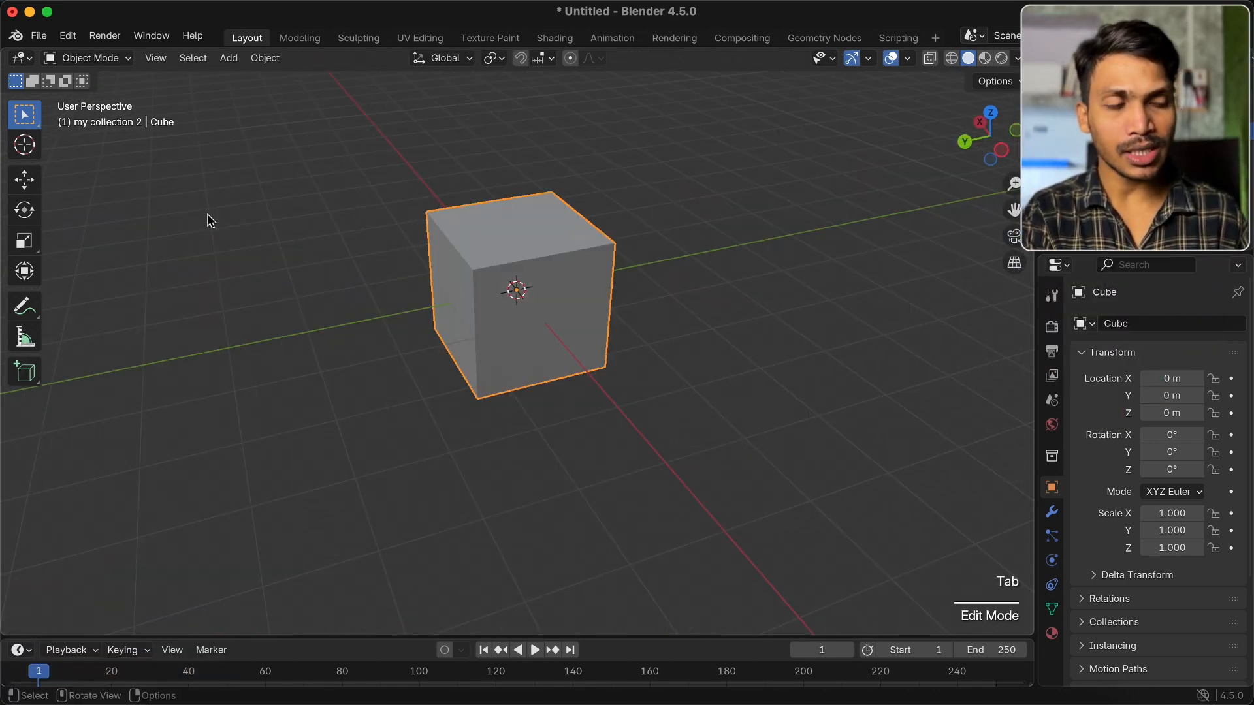
key(Tab)
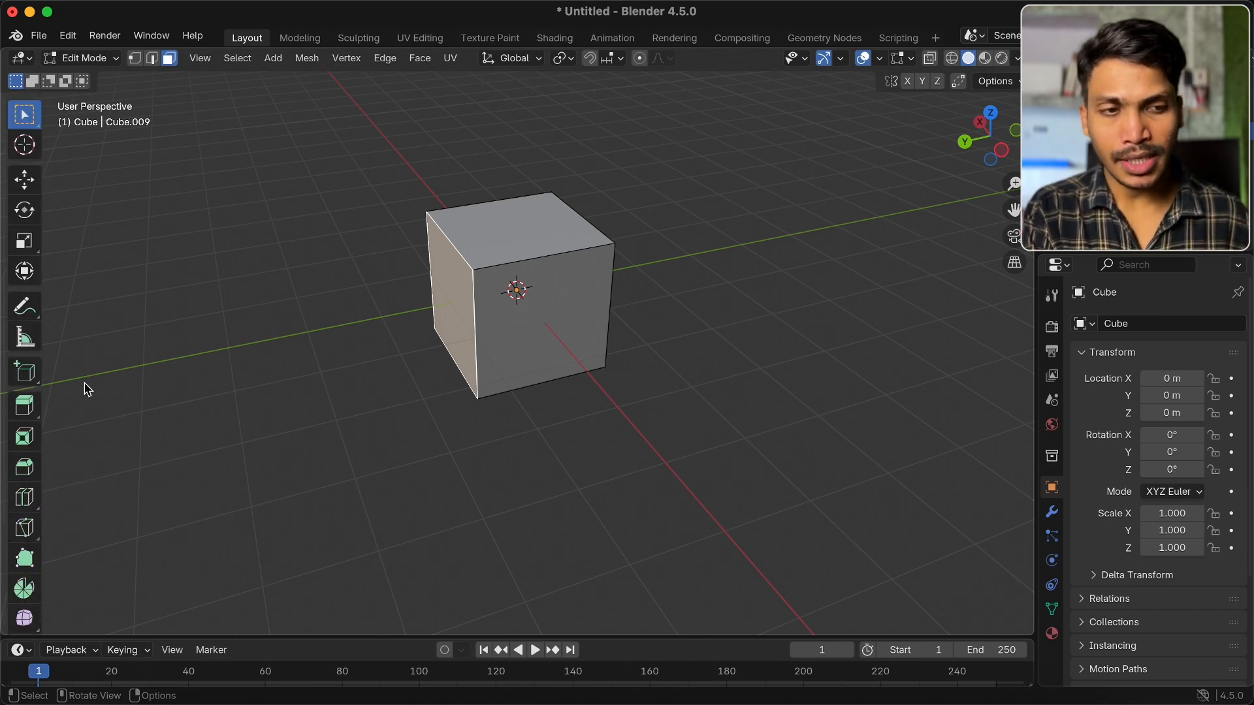
click(23, 407)
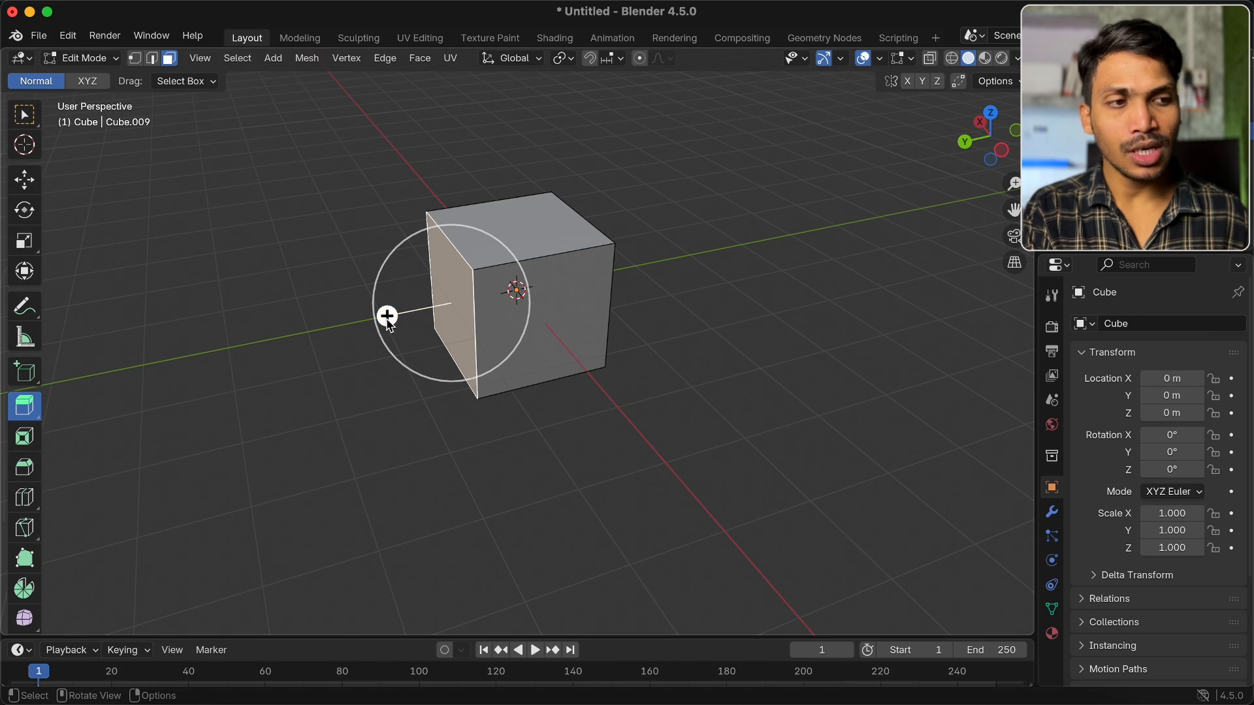
drag(387, 316, 306, 334)
middle_drag(306, 333, 386, 307)
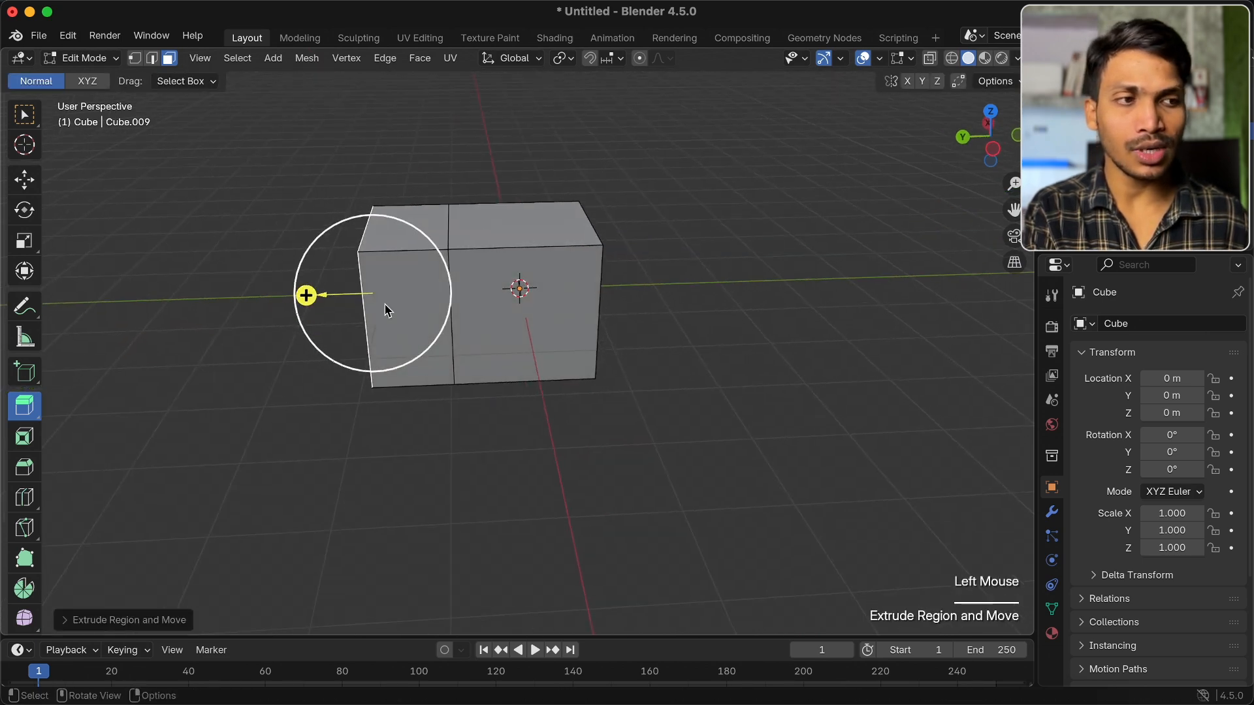
Extrude the original cube's top face upward, and extrude the raised block's negative X side face outward
click(507, 223)
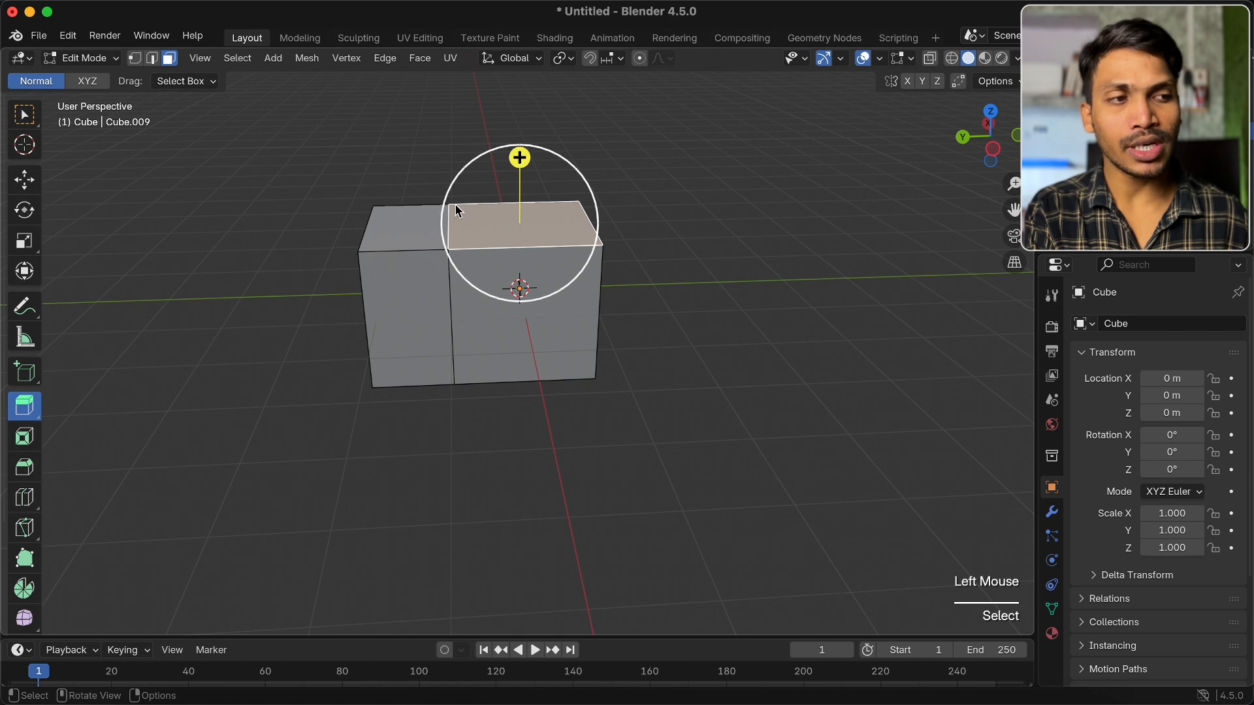
drag(519, 160, 521, 106)
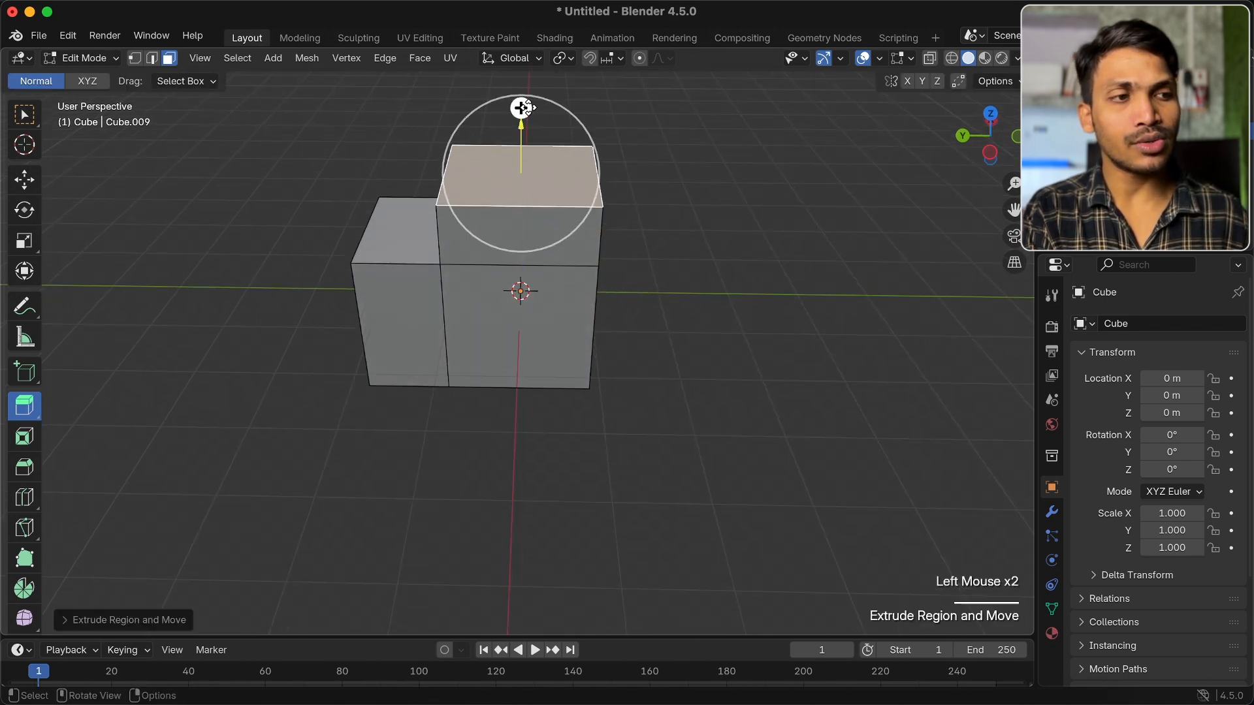
click(518, 268)
middle_drag(518, 268, 649, 214)
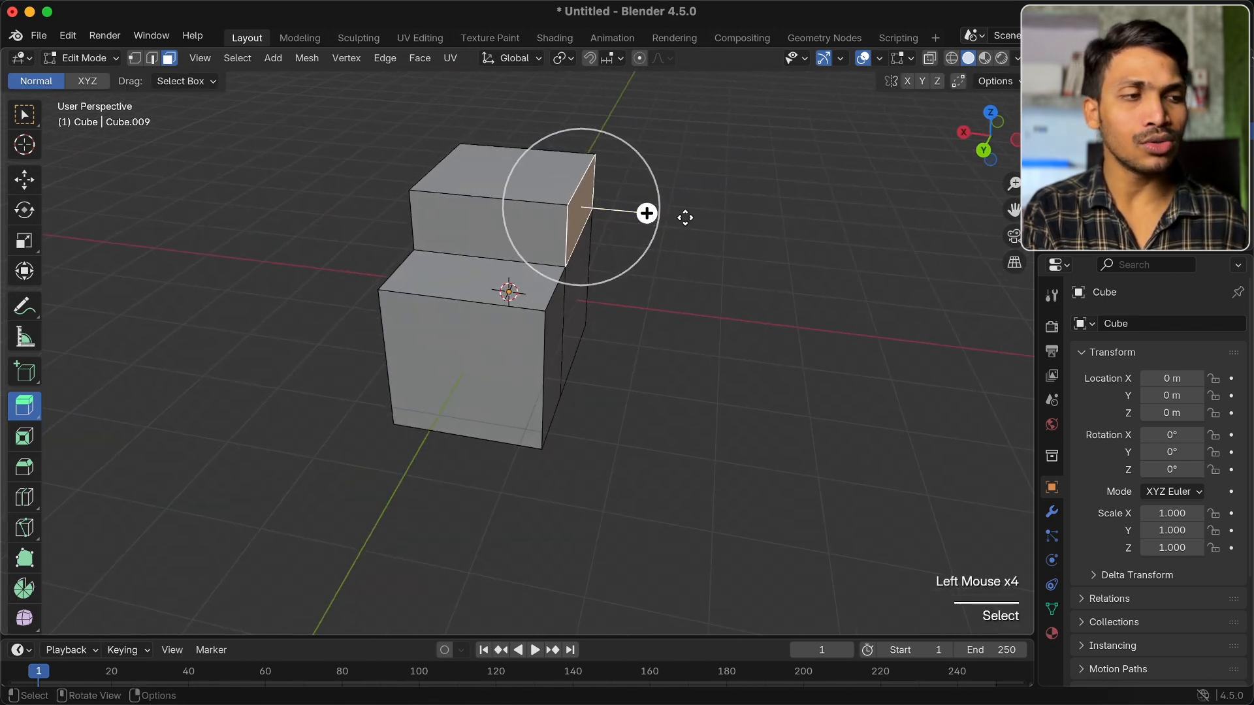
drag(647, 213, 781, 224)
middle_drag(781, 224, 652, 236)
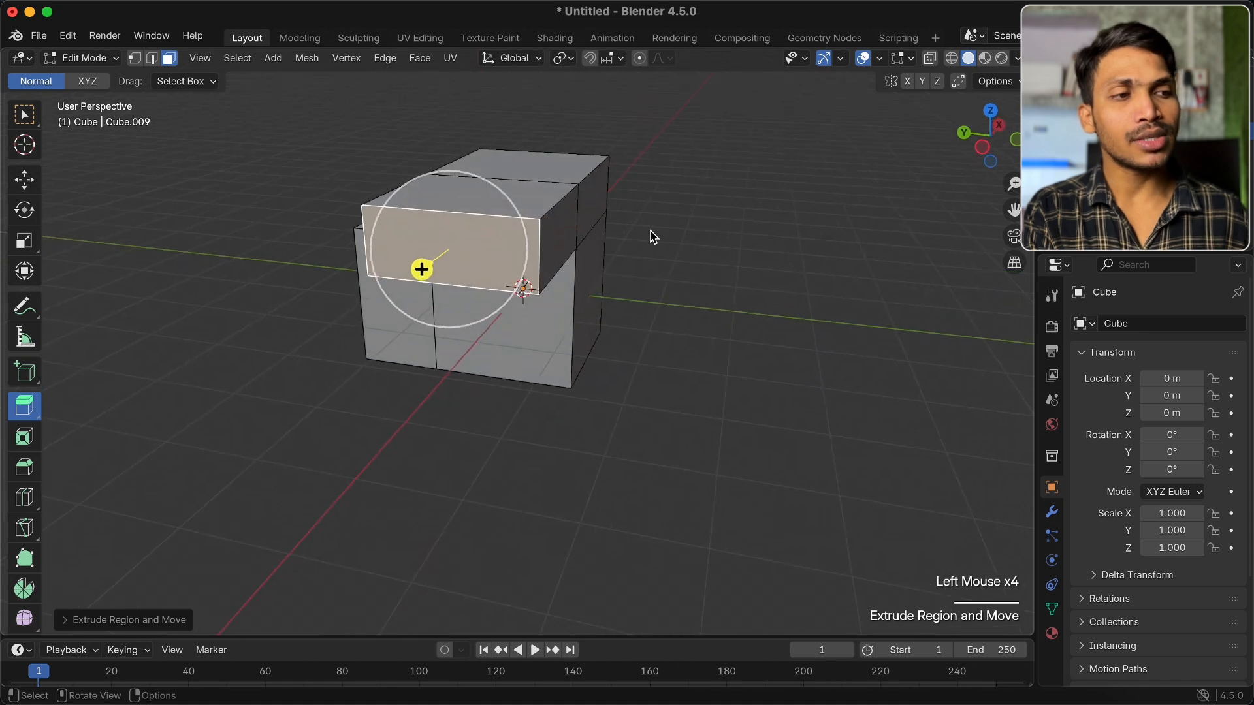
Extrude the negative Y side face of the new overhanging block outward
click(560, 241)
drag(660, 242, 744, 256)
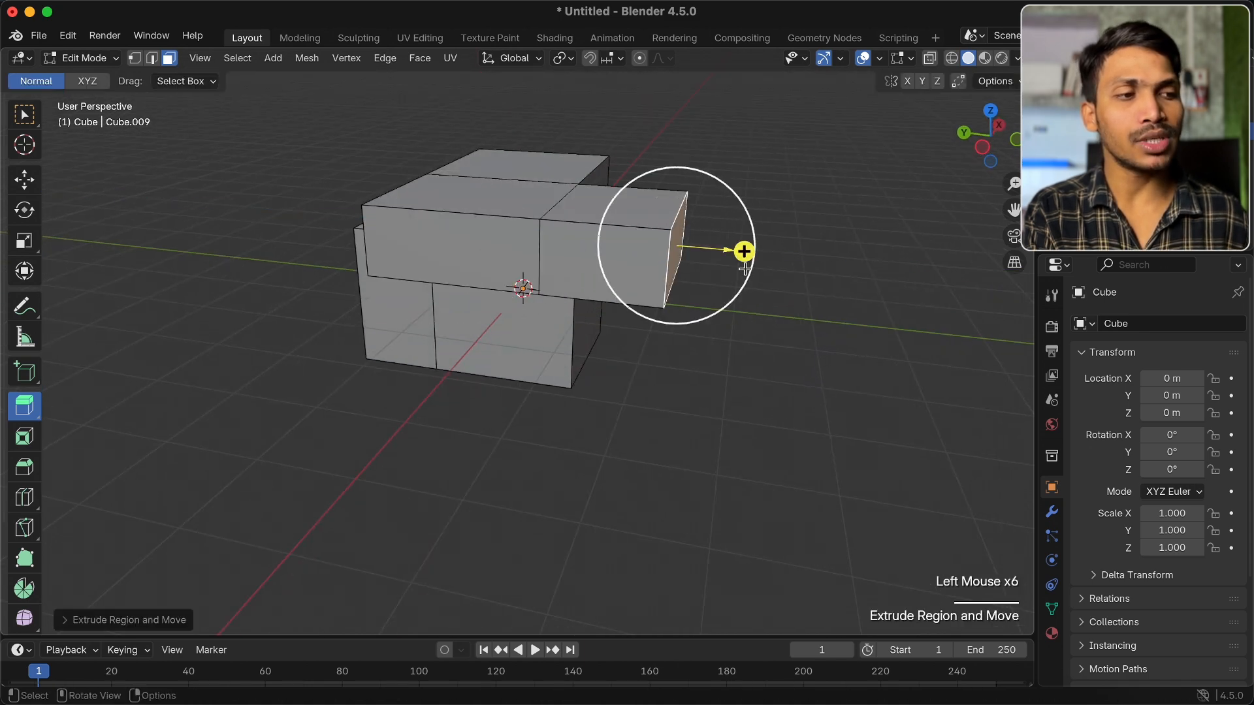
middle_drag(744, 256, 731, 281)
click(666, 300)
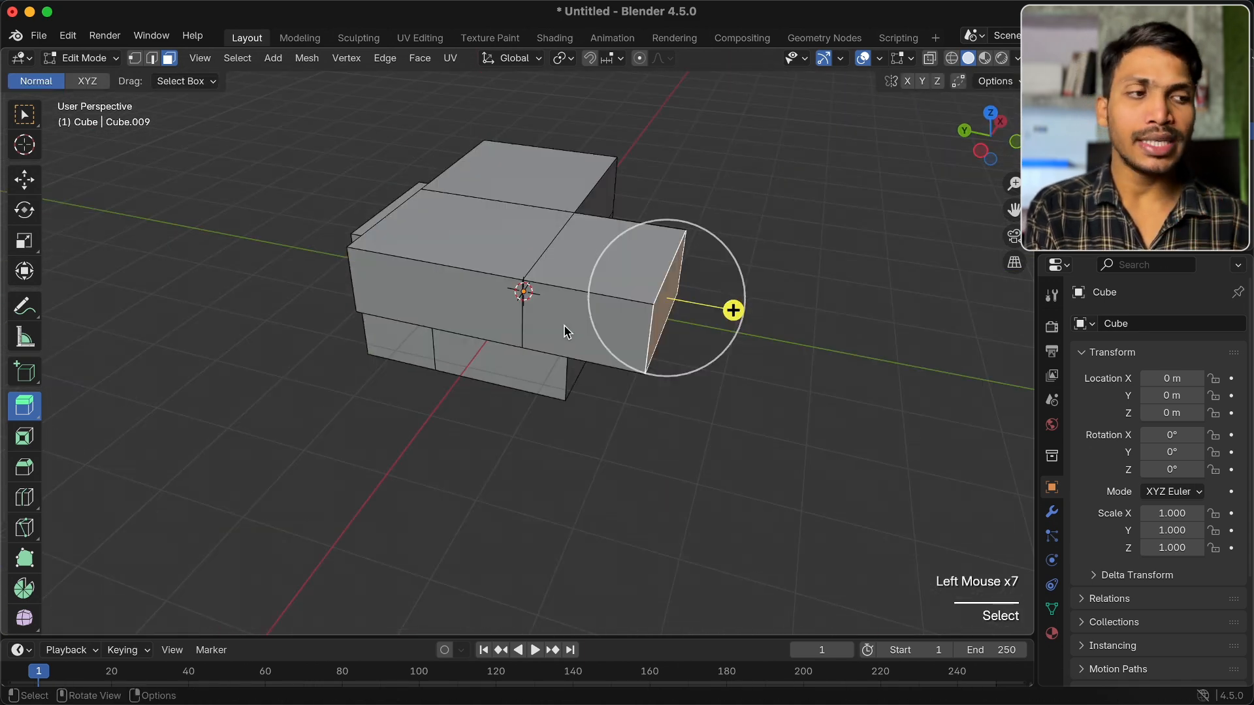
Return to the Select Box tool and extrude the overhanging block's negative X end face further outward
click(24, 116)
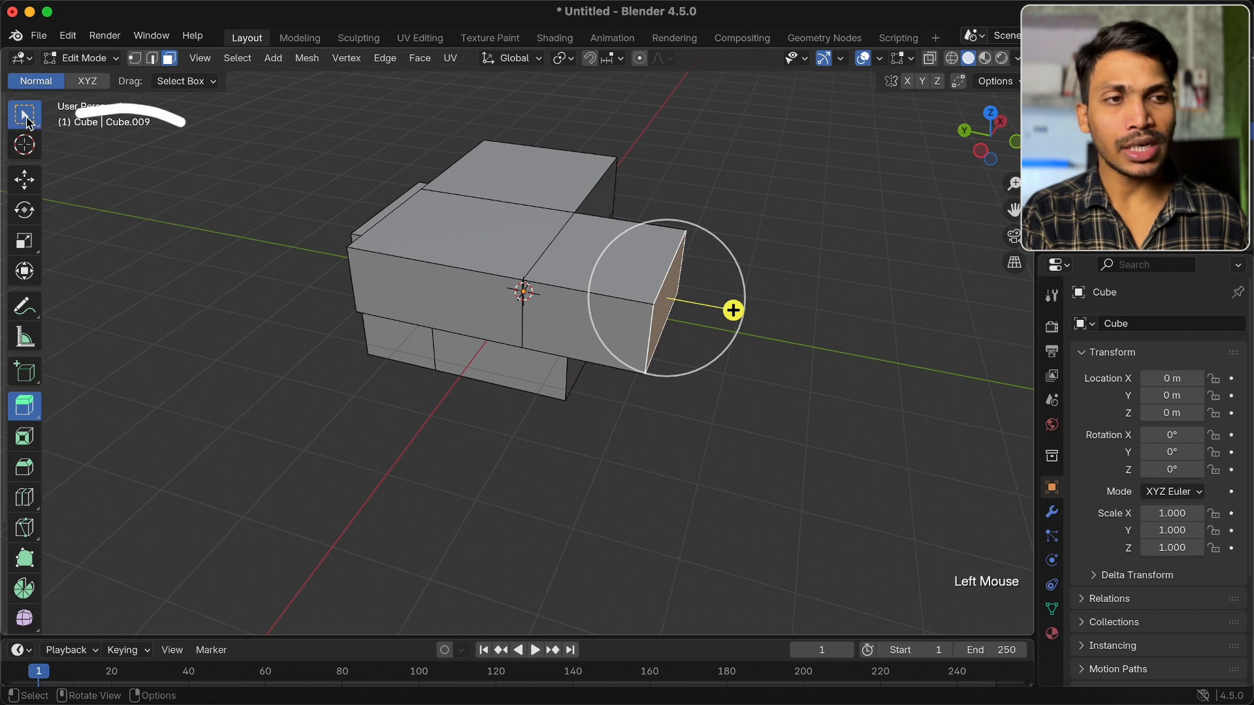
click(455, 273)
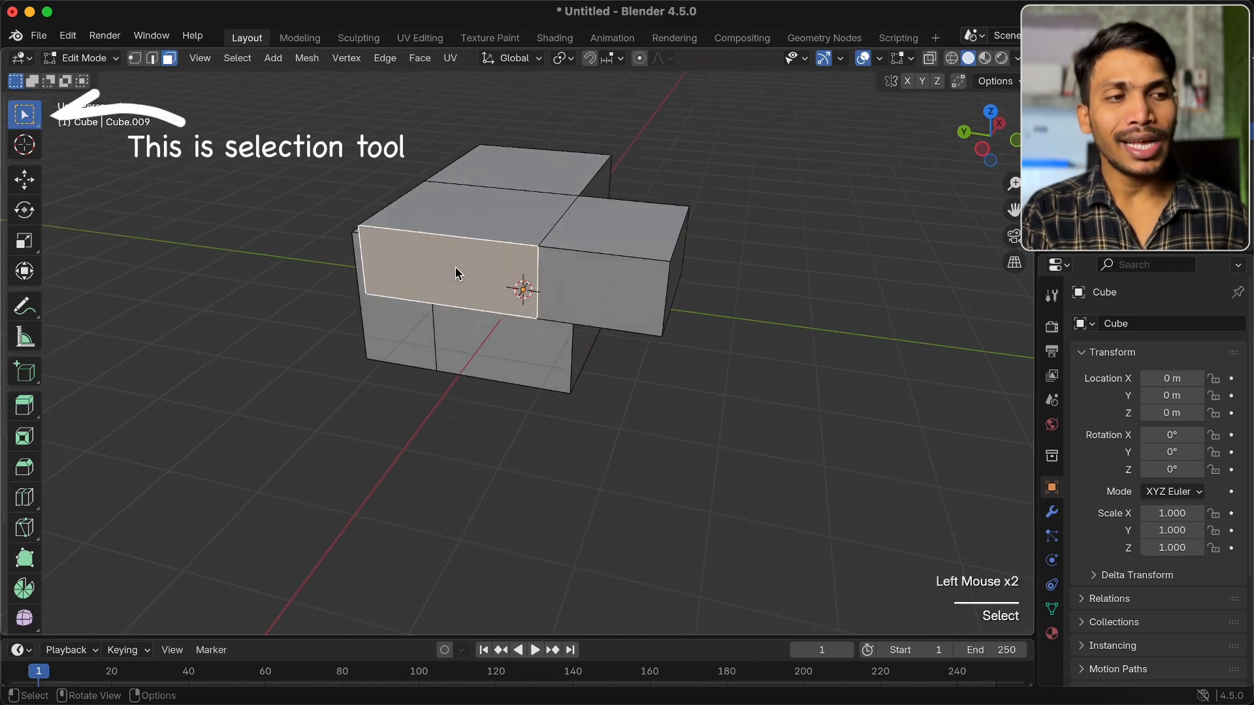
scroll(458, 273, right, 3)
scroll(457, 272, right, 2)
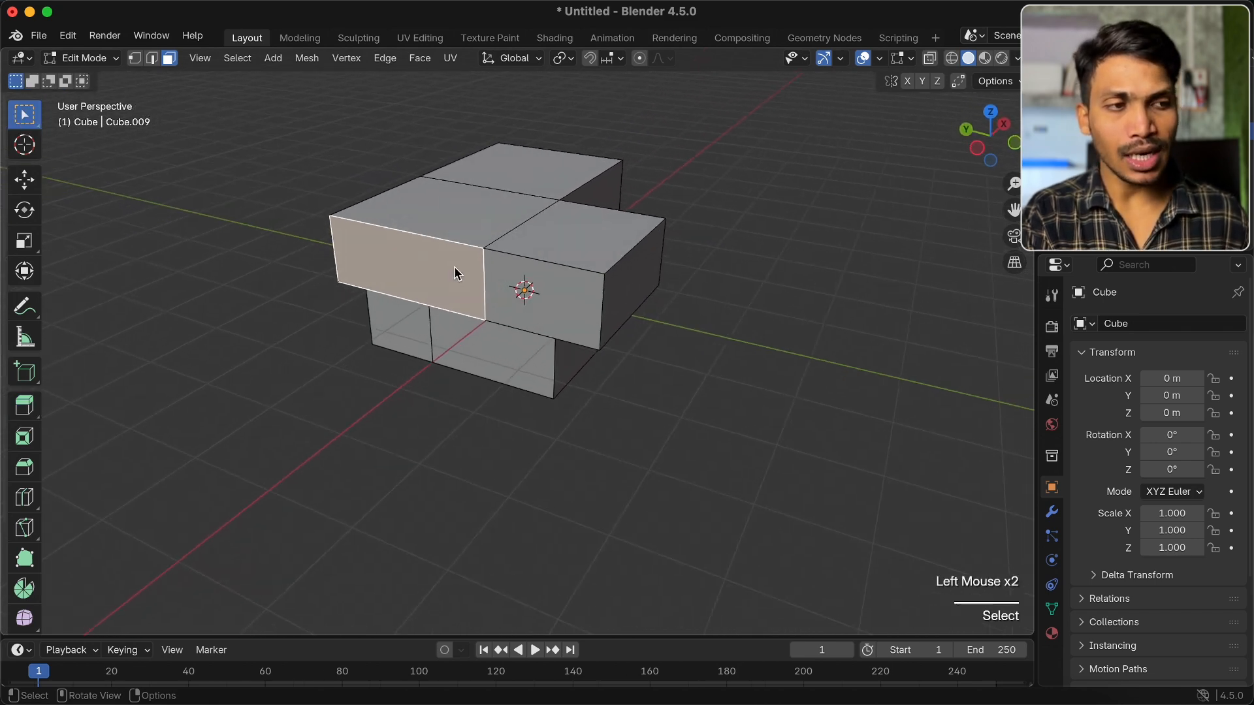
key(e)
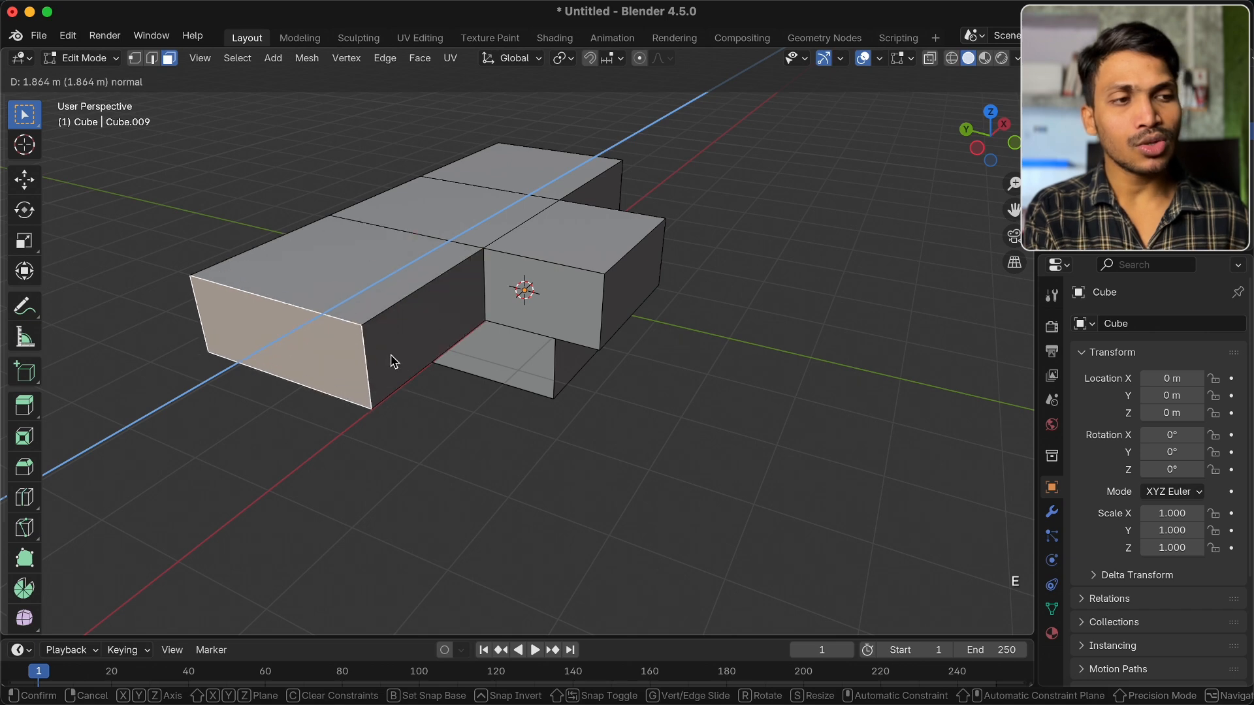
click(441, 317)
scroll(491, 261, right, 3)
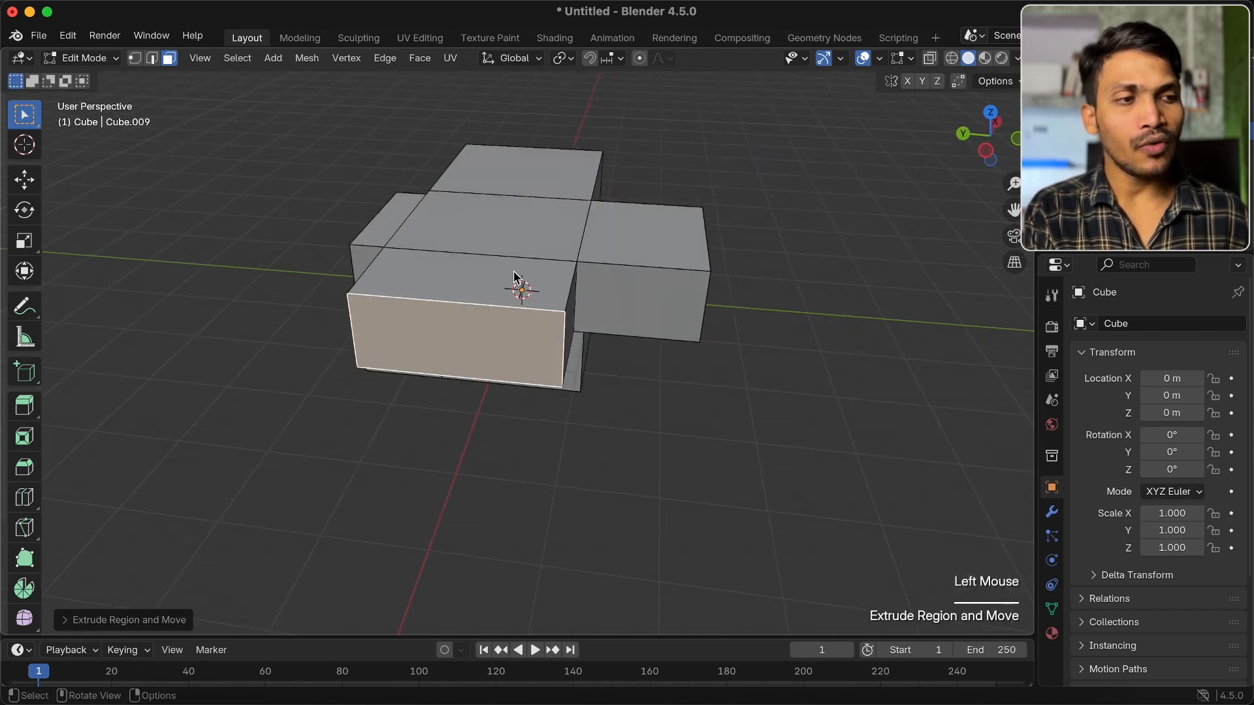
Extrude the top face of the newest block about 3.1 m along the global negative Y axis
click(515, 276)
key(e)
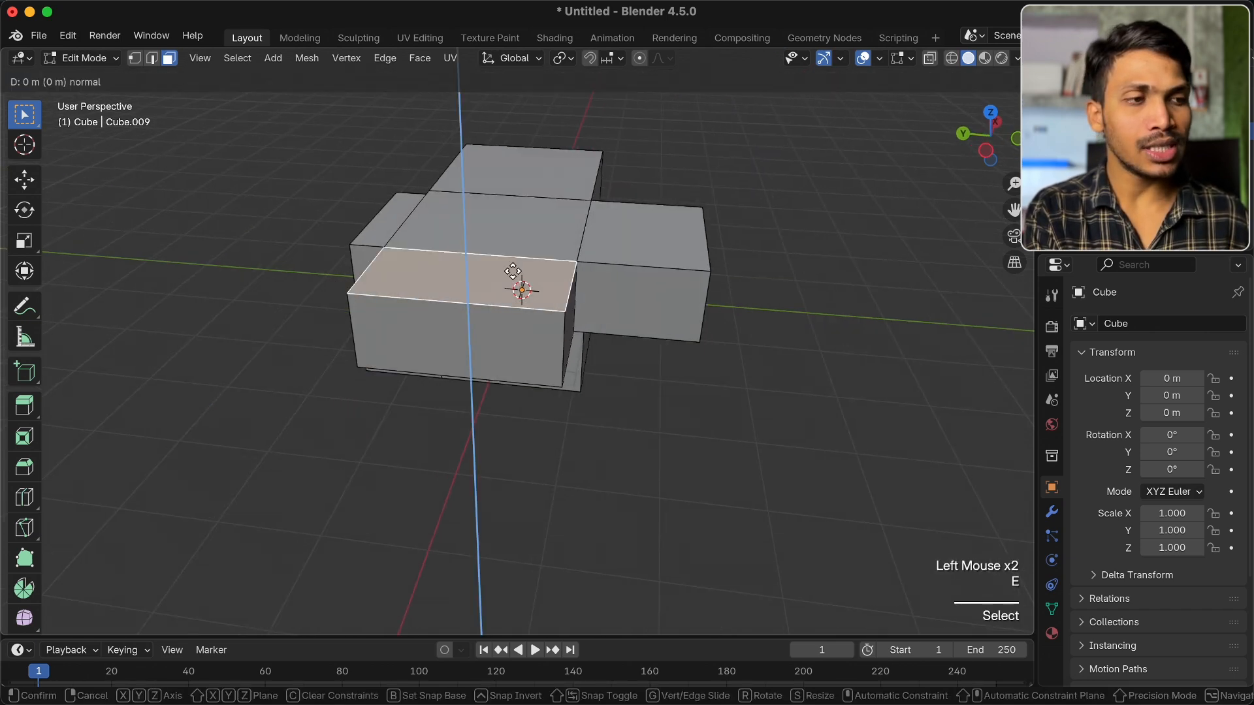
key(y)
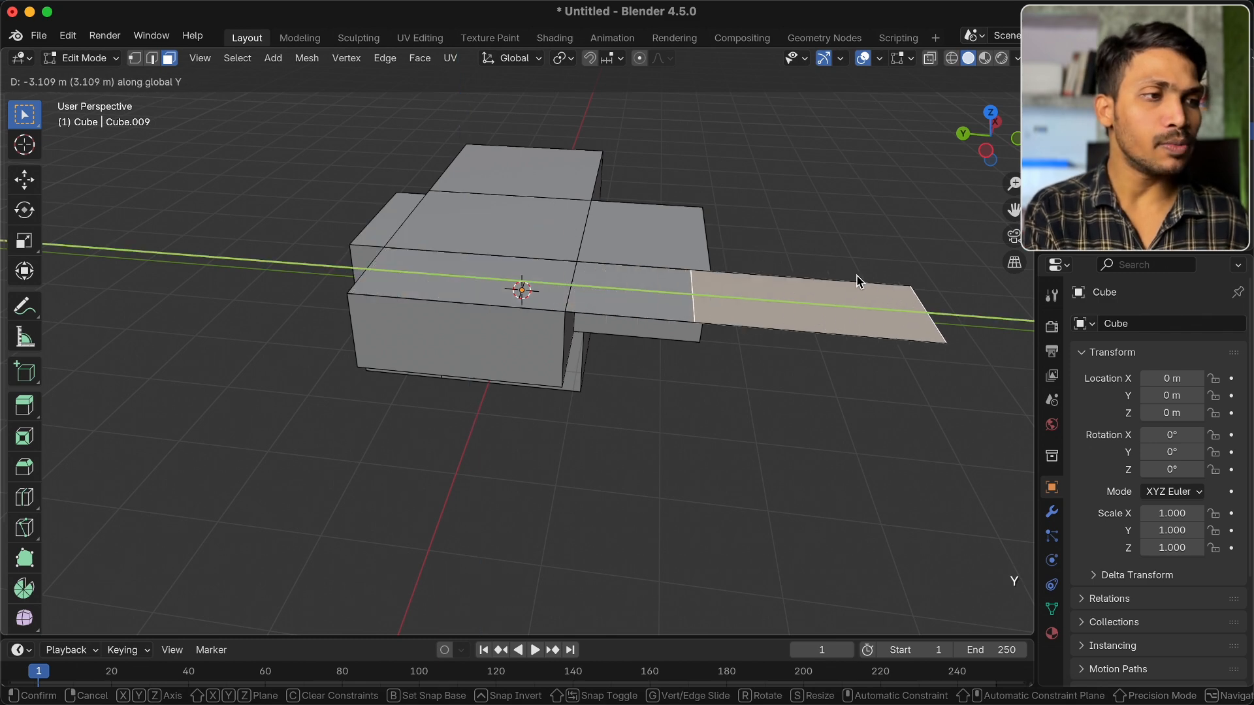
click(856, 277)
scroll(860, 278, up, 3)
click(667, 208)
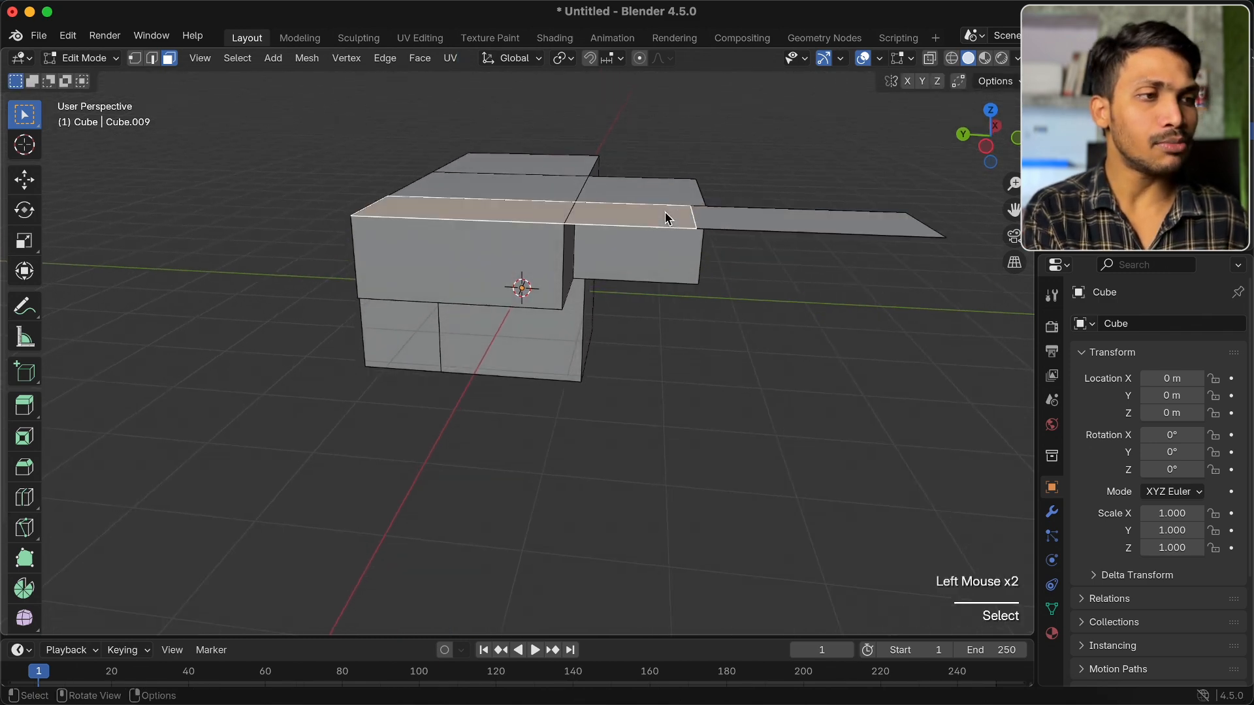
Extrude the long flat face reaching along negative Y upward about 1.02 m into a solid block
scroll(667, 209, up, 3)
click(787, 267)
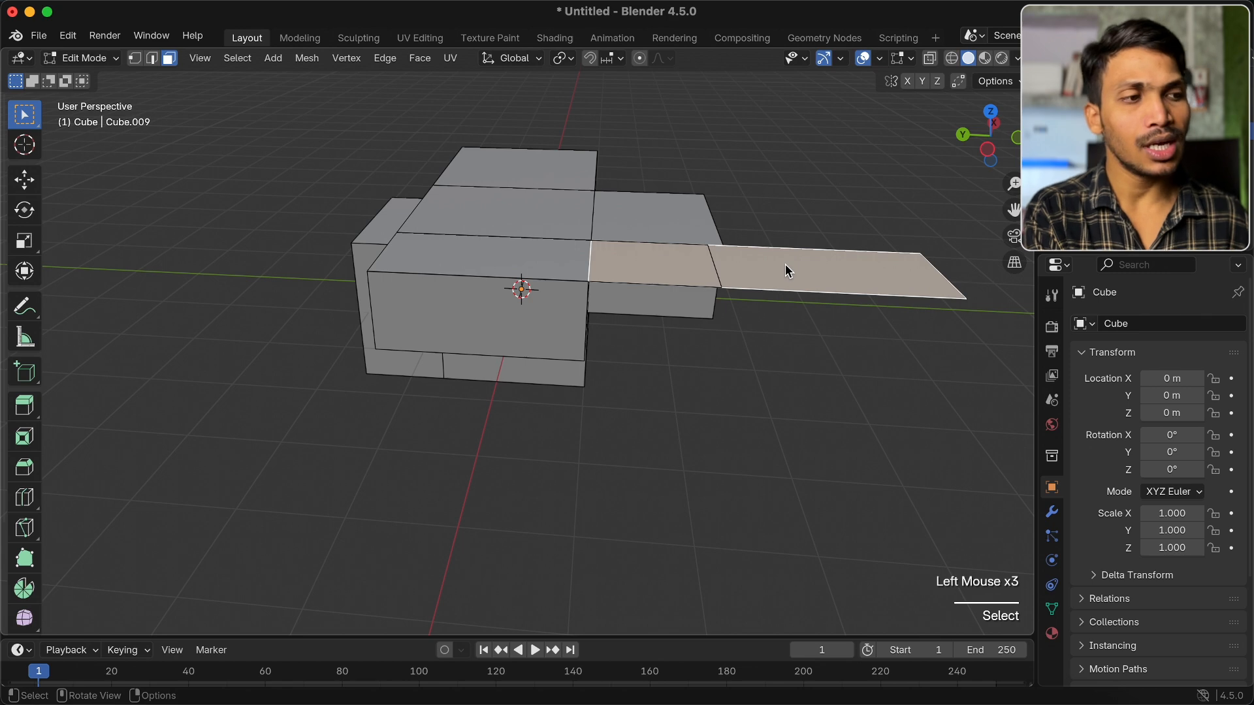
key(e)
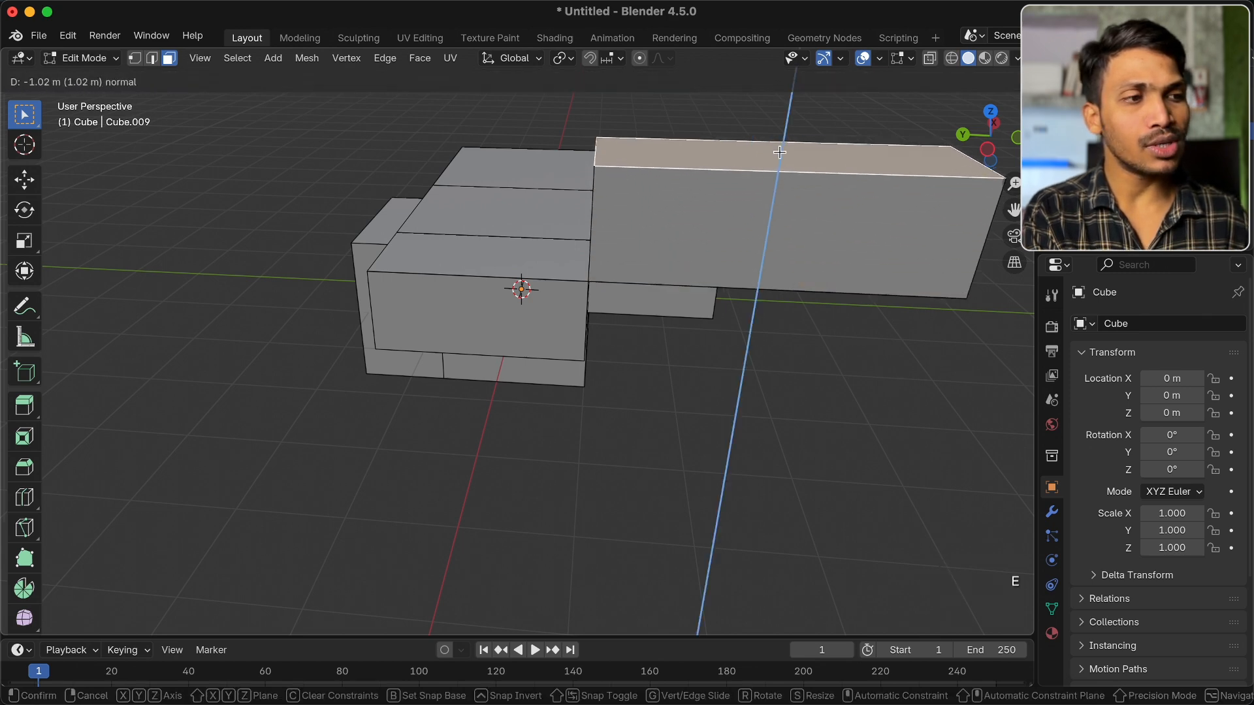
click(779, 153)
scroll(779, 151, left, 5)
scroll(779, 152, right, 6)
scroll(779, 153, left, 5)
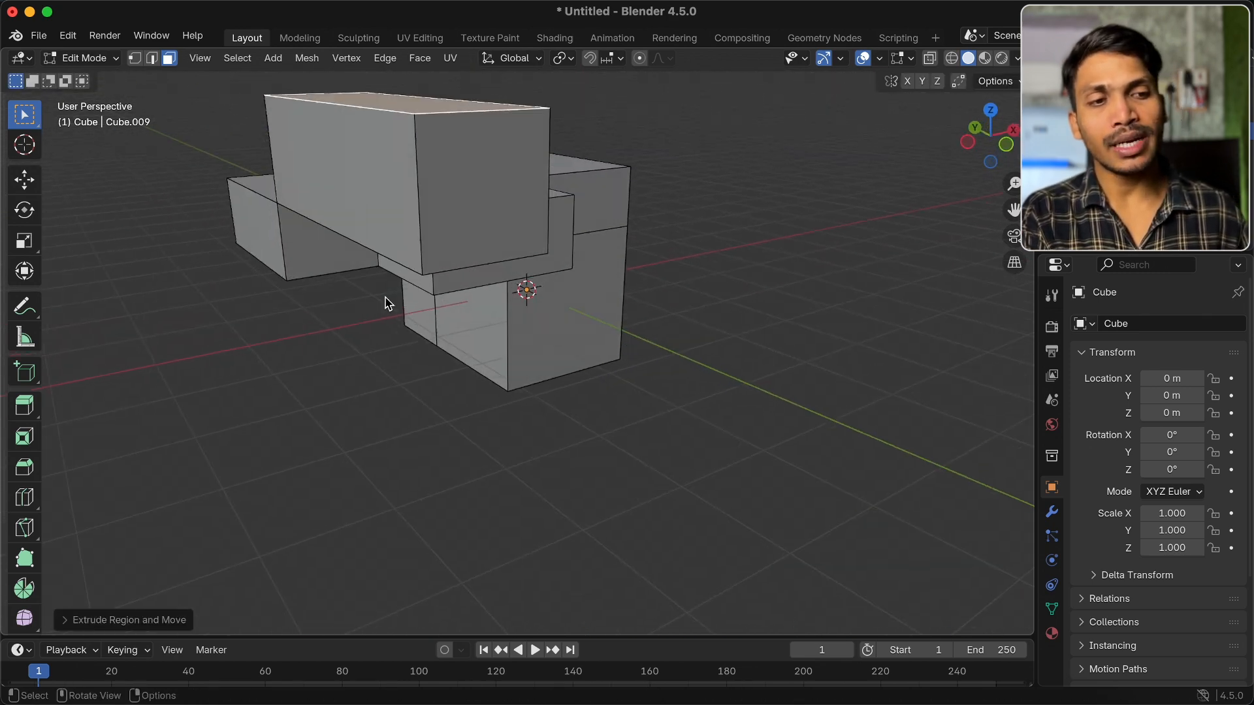
Inset the negative X side face of the long upper block with the Inset Faces tool, leaving a narrow frame
click(27, 442)
scroll(362, 400, up, 5)
scroll(363, 400, left, 5)
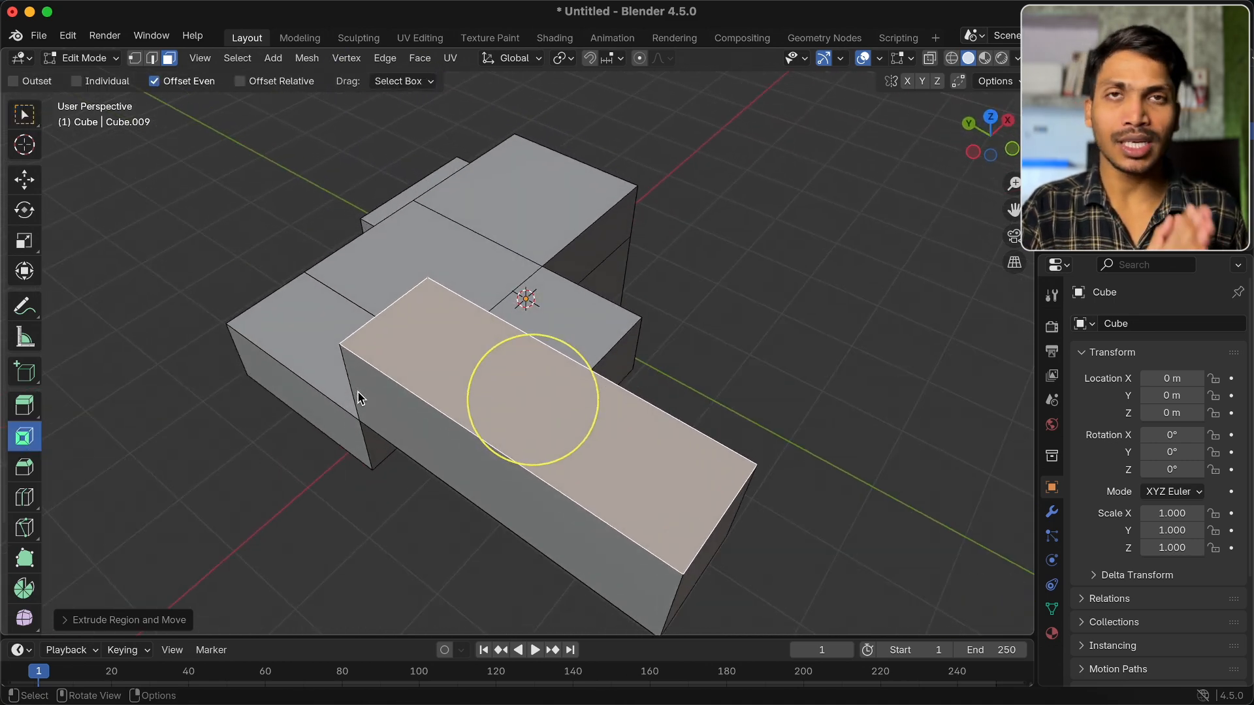
super+scroll(359, 399, down, 5)
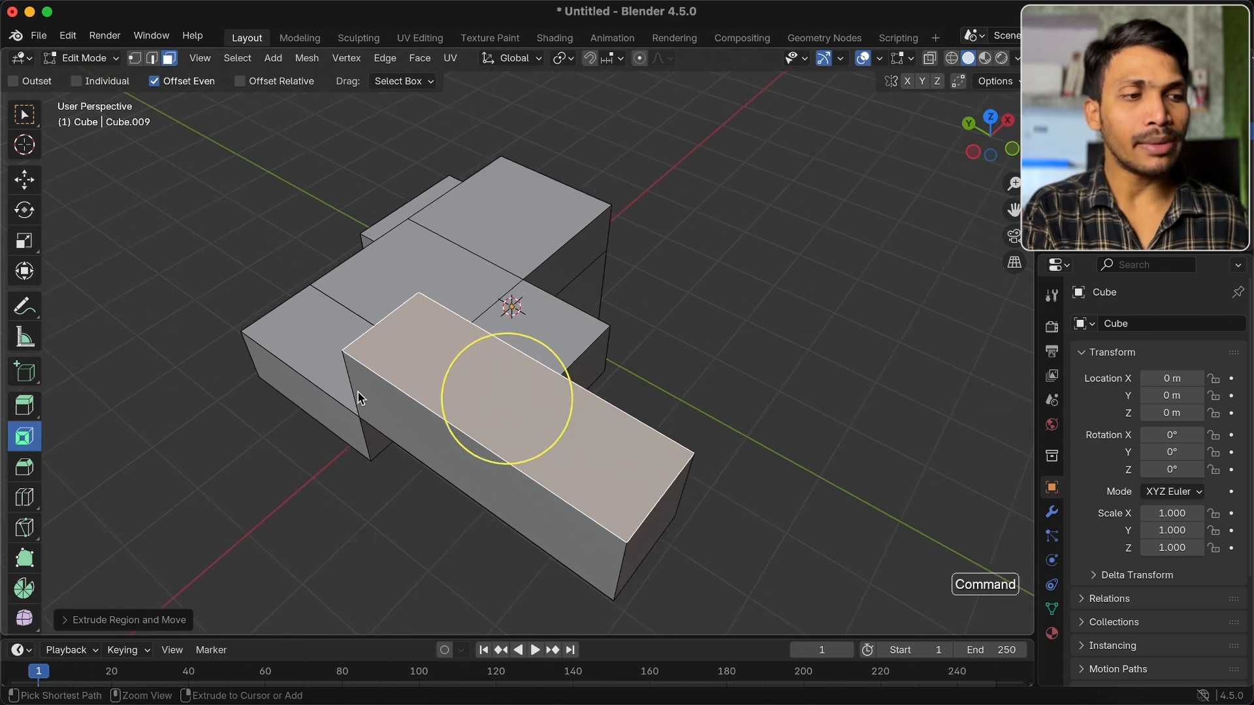
scroll(359, 399, down, 5)
scroll(422, 319, down, 2)
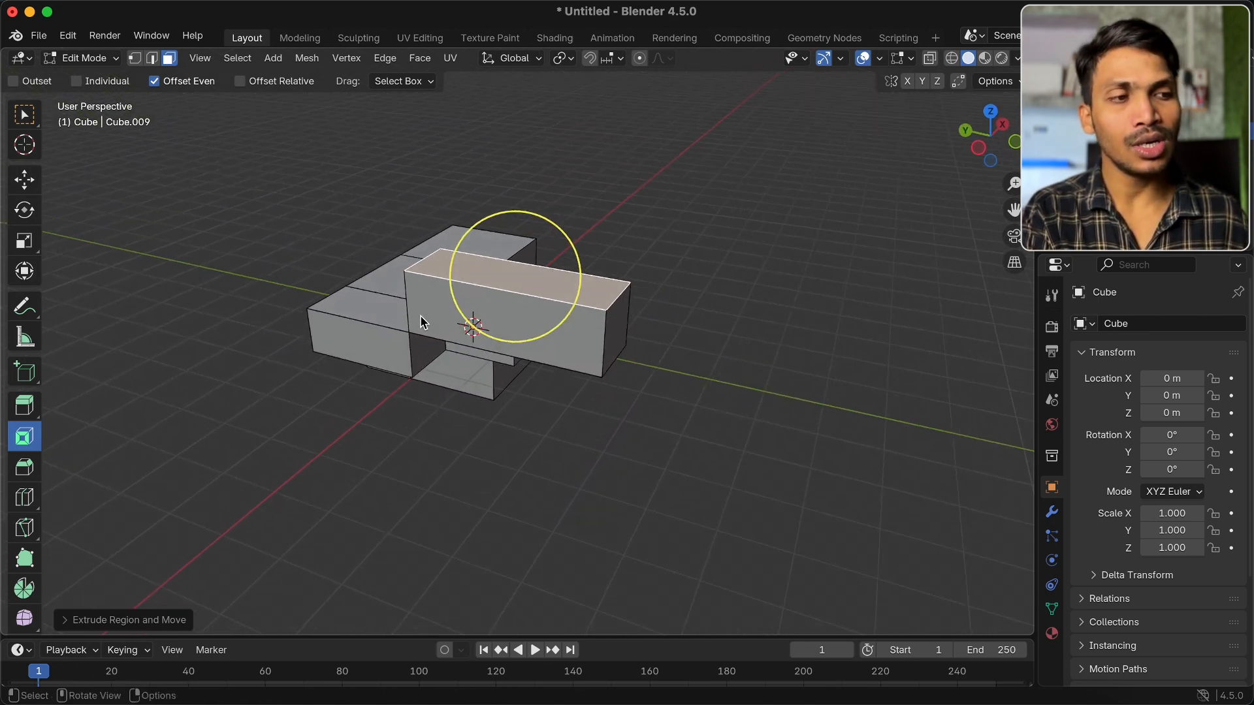
click(485, 321)
scroll(485, 321, down, 5)
scroll(485, 320, down, 1)
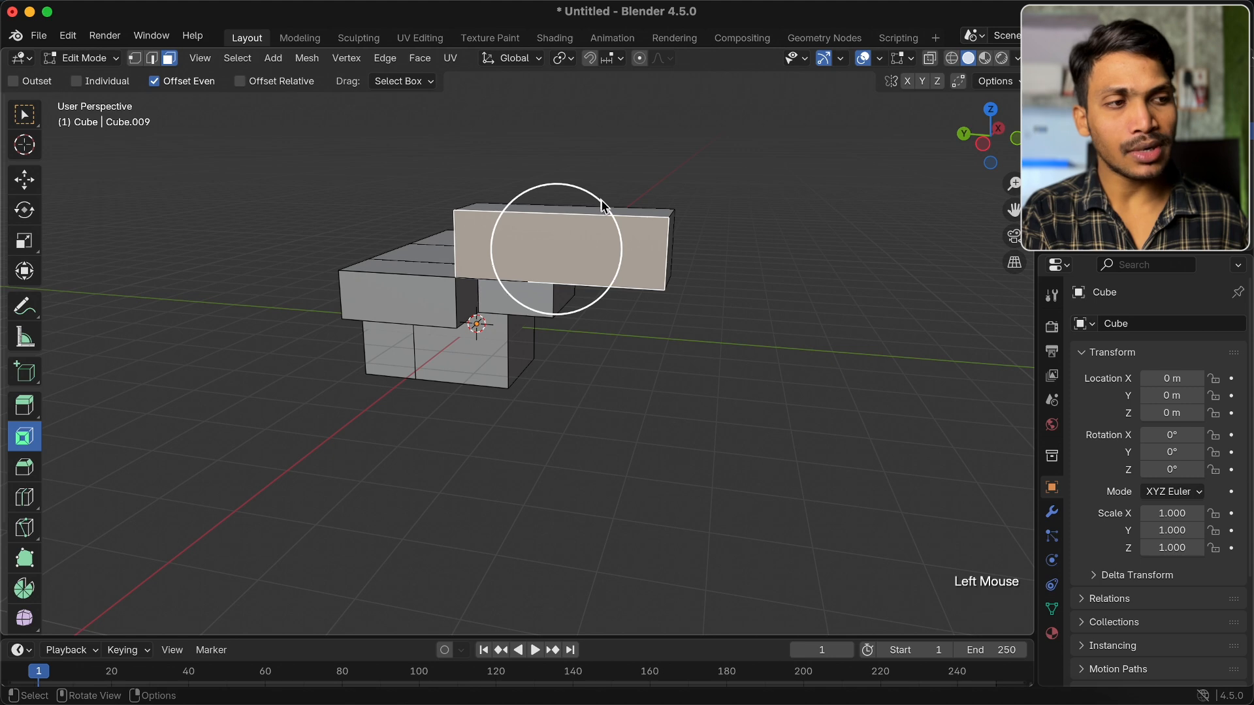
drag(557, 249, 591, 207)
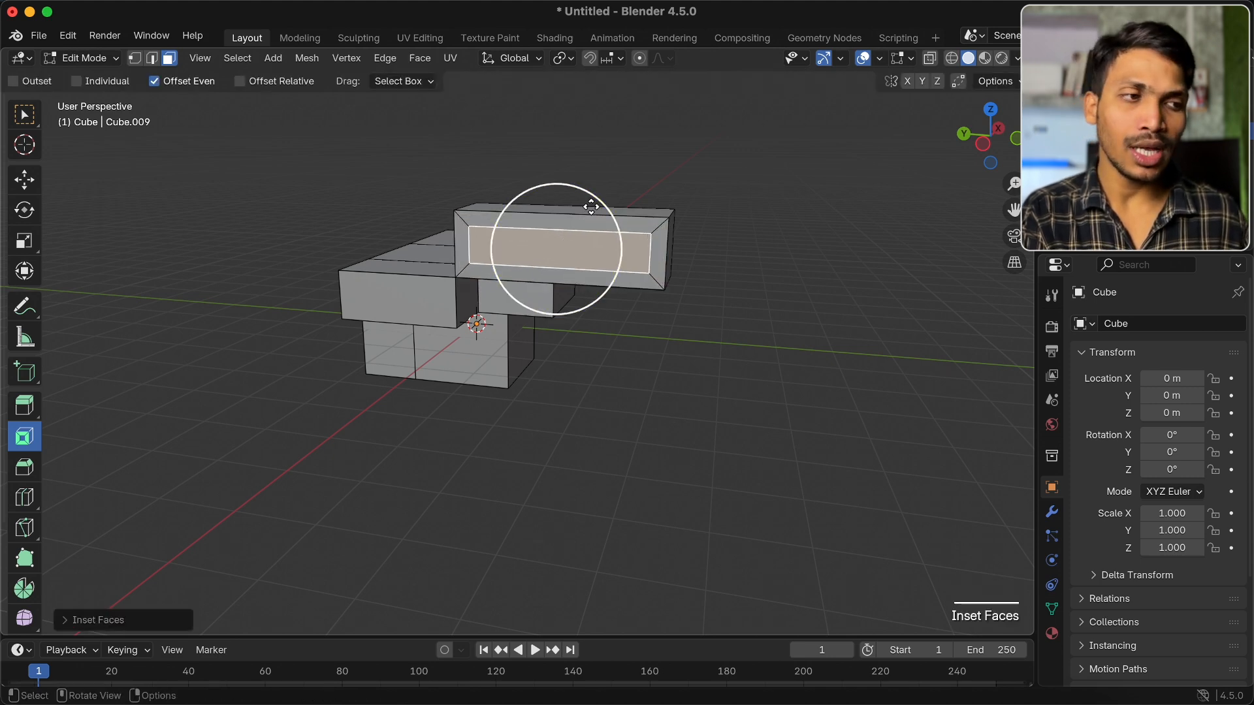
middle_drag(591, 207, 591, 207)
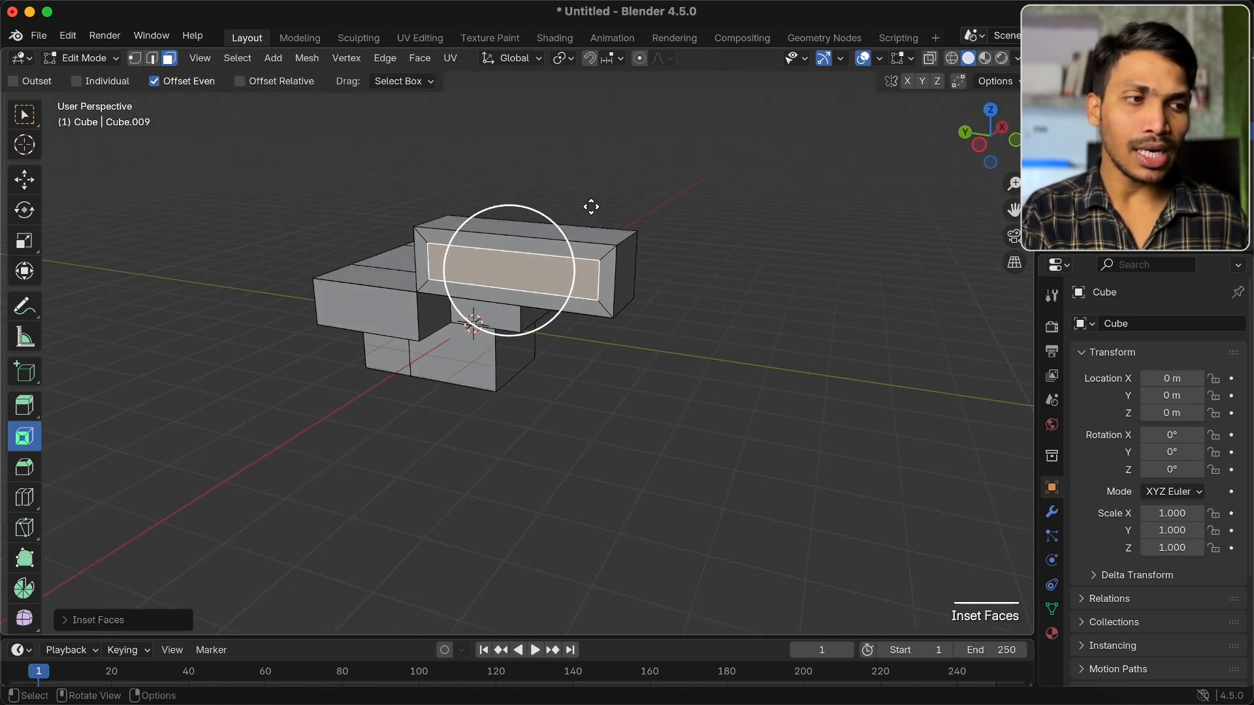
Extrude the inset face inward with the Extrude Region tool to form a recess in the long block
click(33, 412)
middle_drag(532, 258, 496, 272)
mouse_move(492, 269)
mouse_down()
mouse_move(471, 276)
mouse_move(501, 271)
mouse_up()
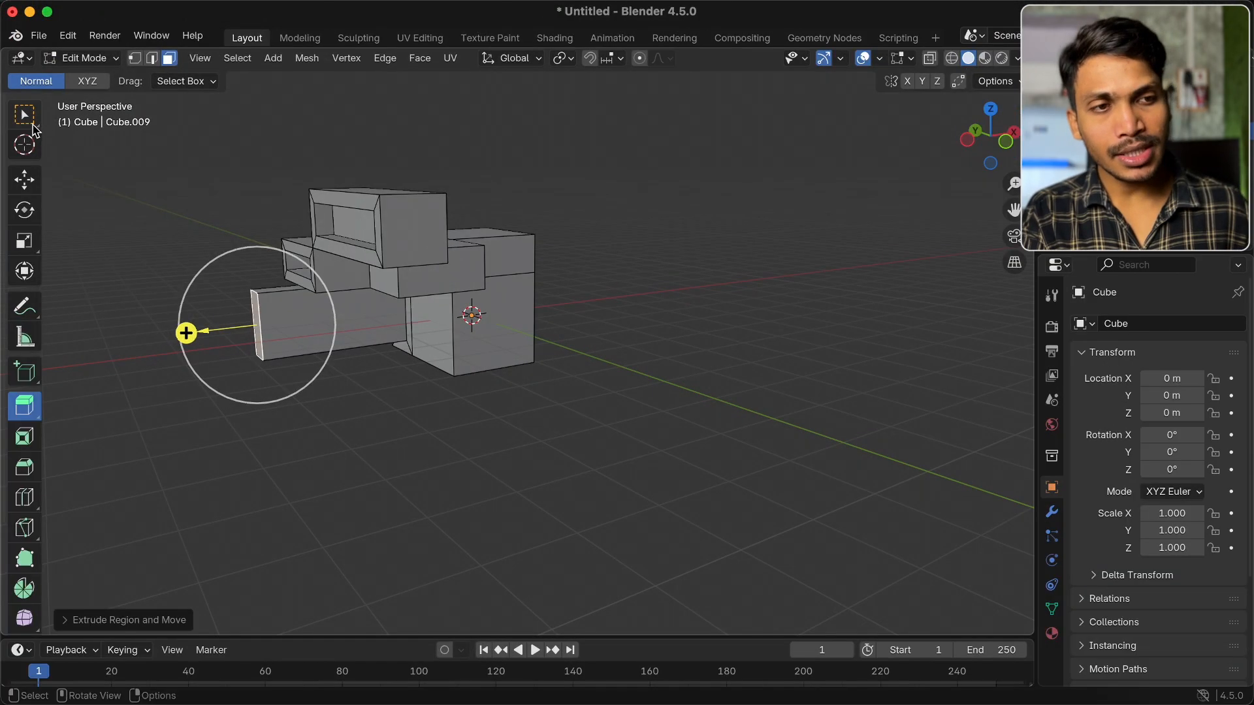
Inset the top face of the raised block above the origin about 0.39 m, and select the adjoining top face toward negative X
click(31, 126)
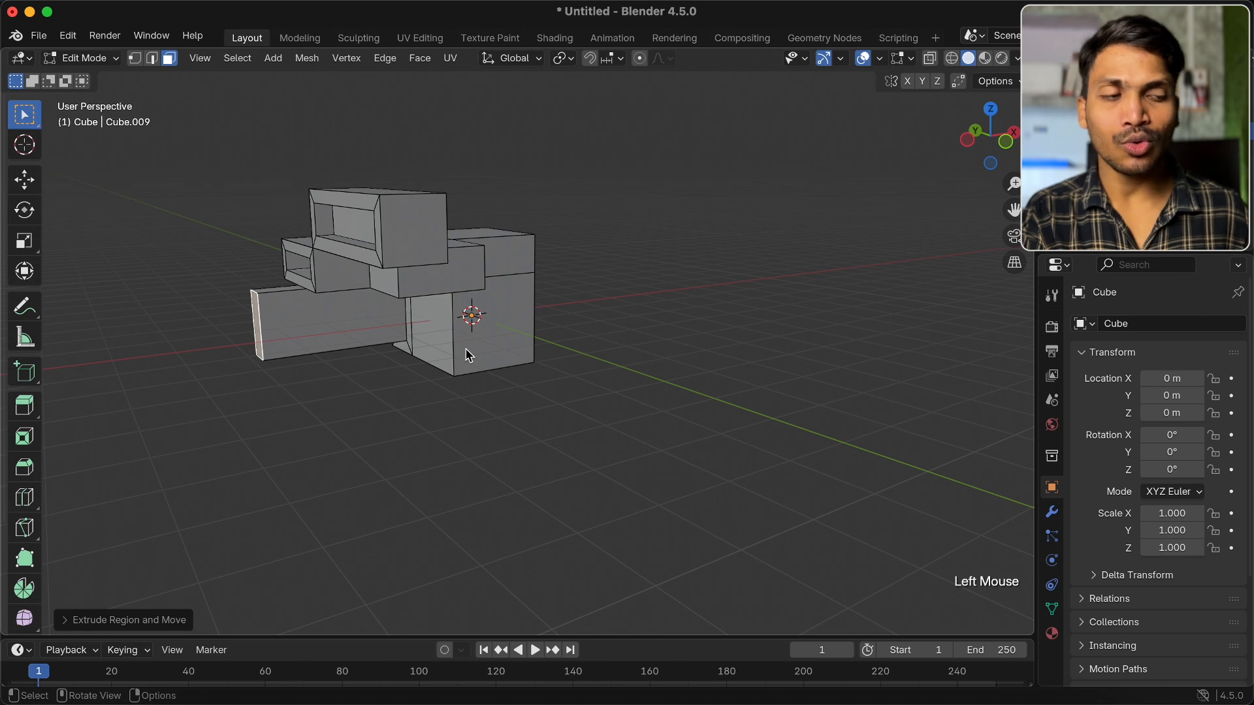
middle_drag(467, 353, 493, 275)
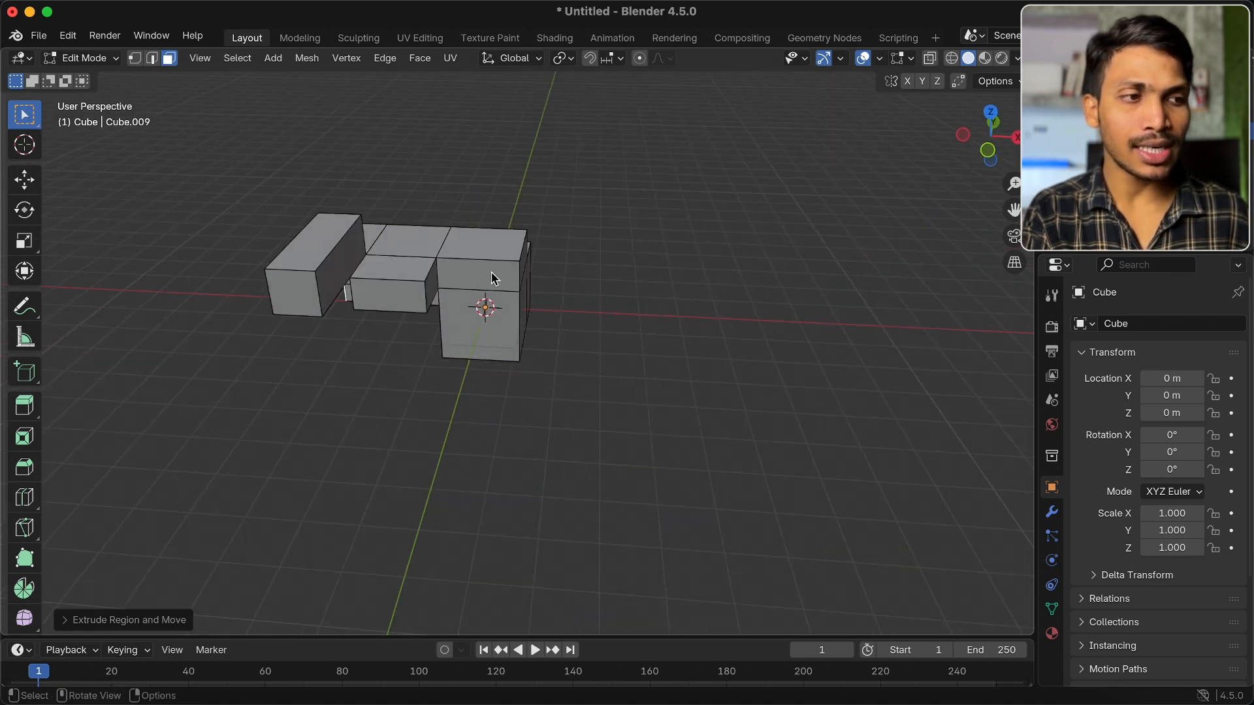
click(500, 237)
scroll(501, 237, up, 10)
scroll(660, 324, left, 5)
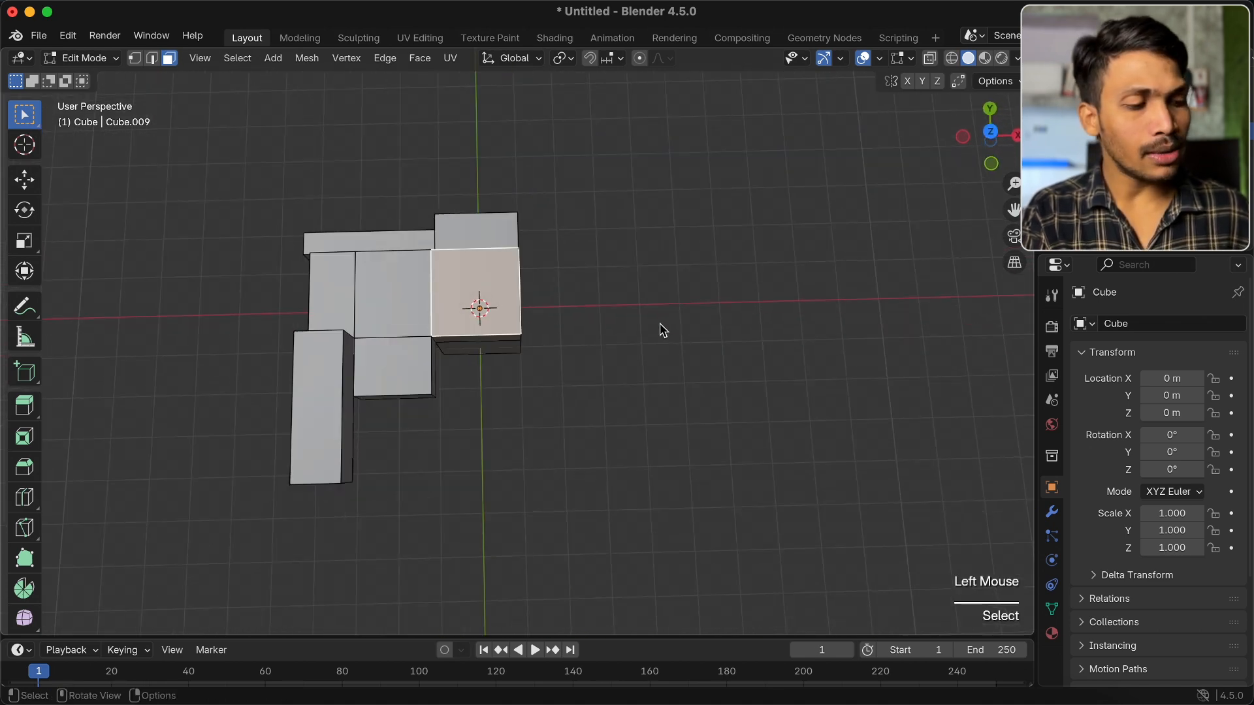
key(i)
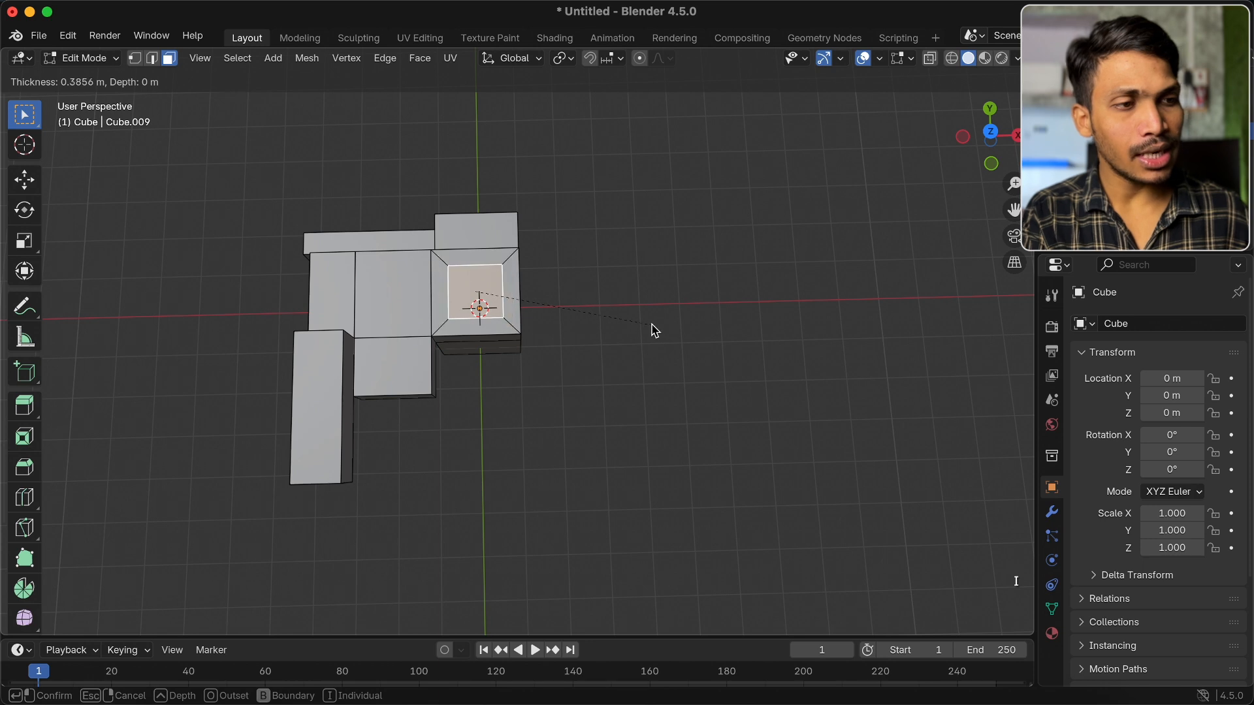
click(652, 329)
click(398, 302)
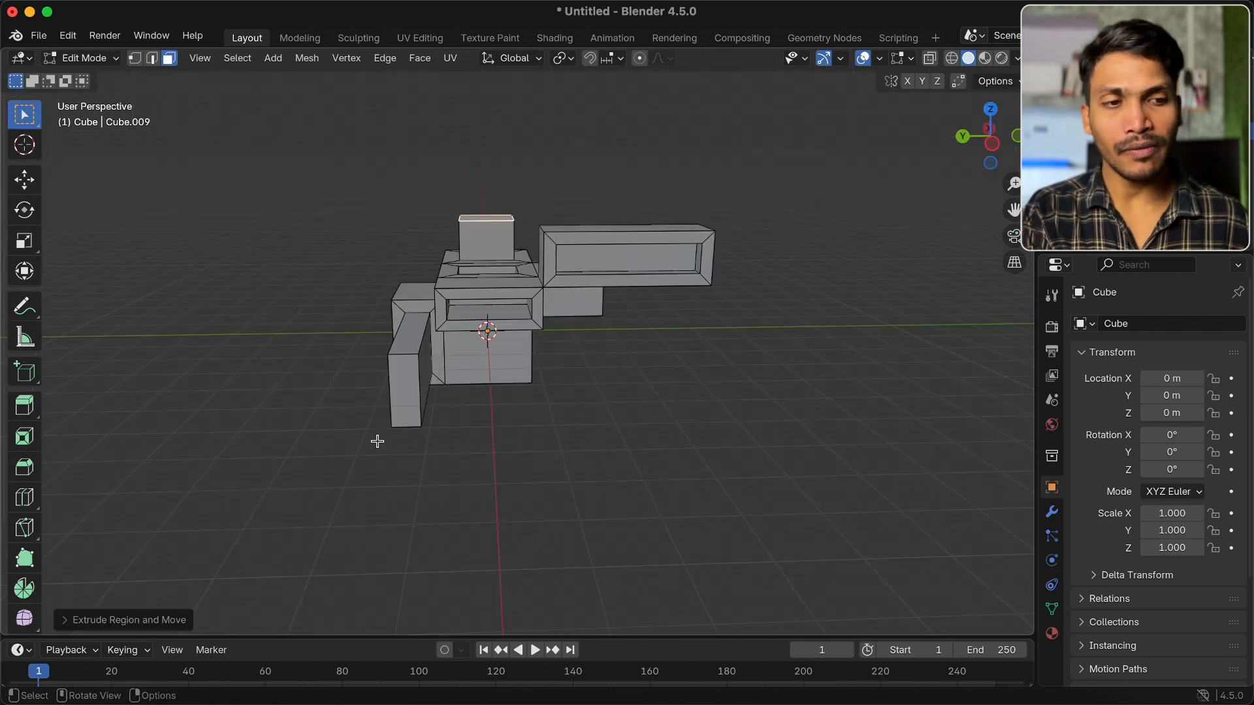
Bevel the top face edges of the small tower about 0.15 m with the Bevel tool
click(27, 476)
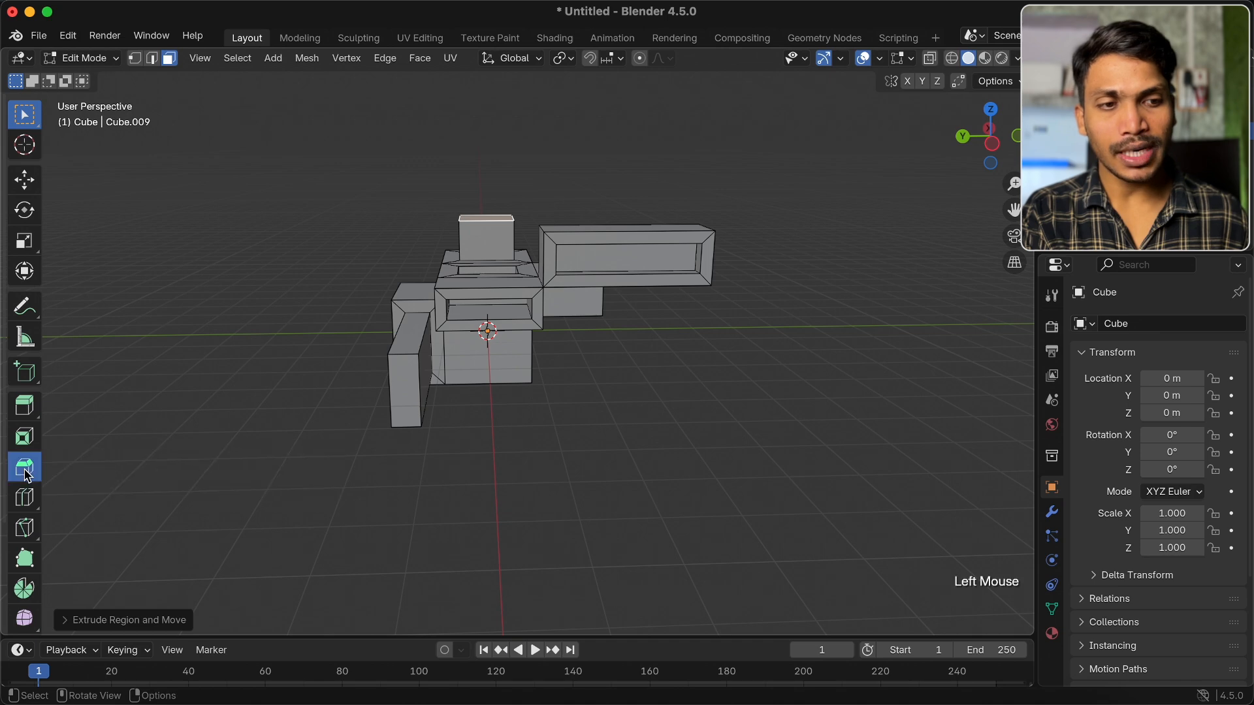
middle_drag(418, 313, 418, 314)
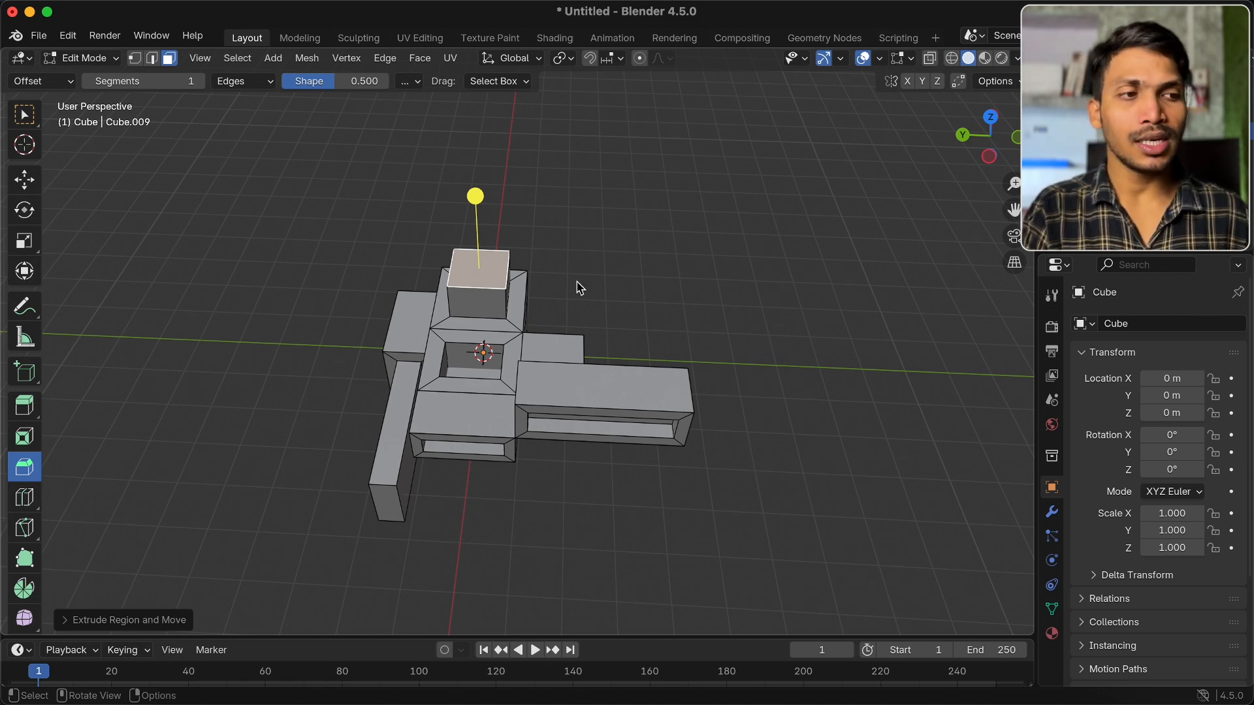
scroll(483, 245, up, 3)
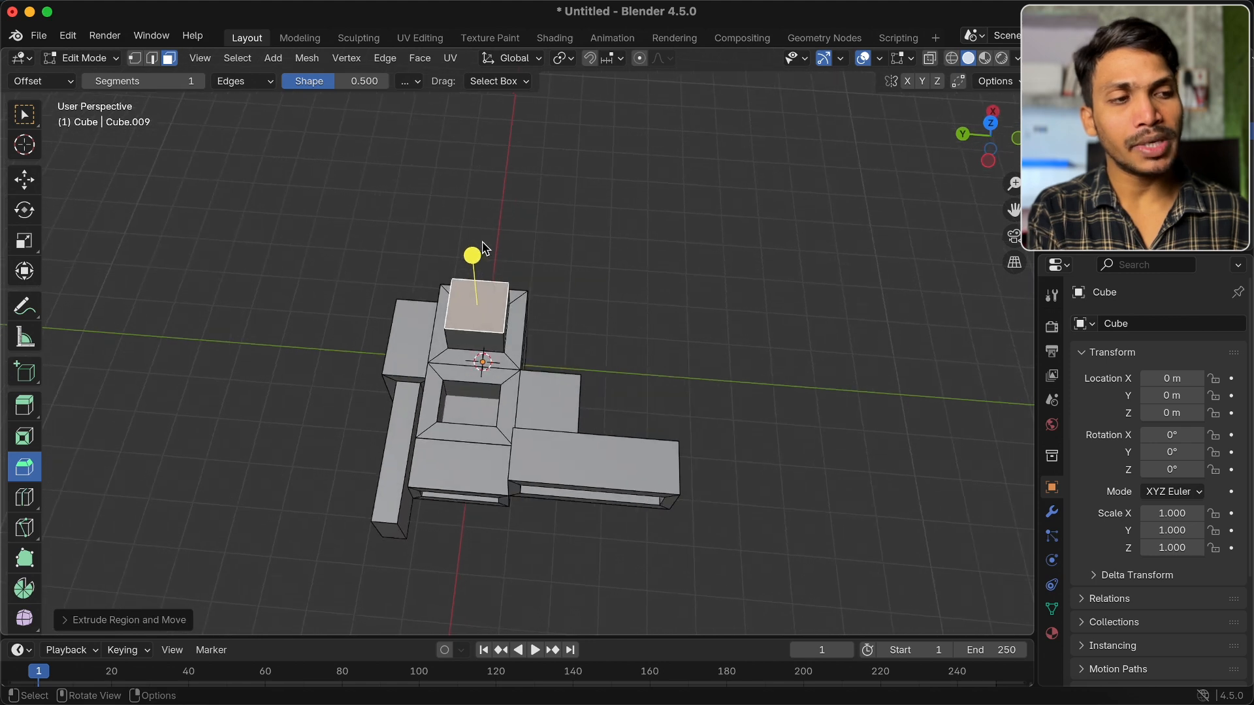
ctrl+scroll(482, 246, up, 5)
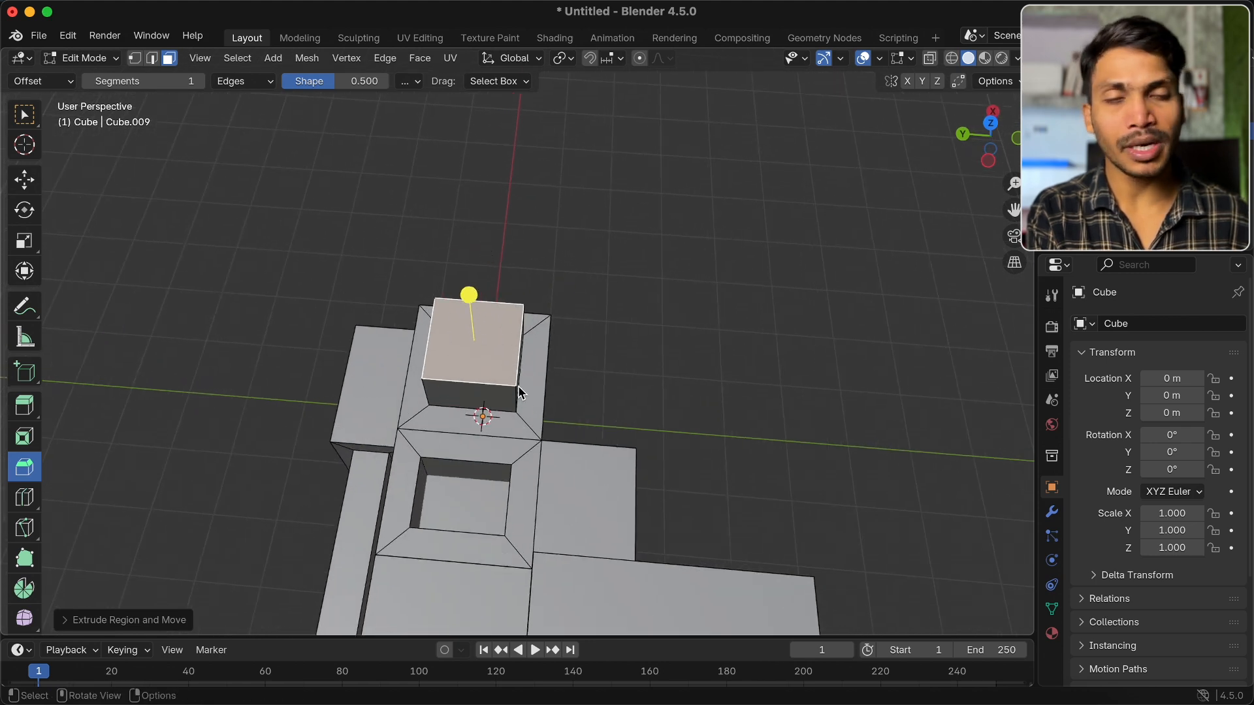
scroll(517, 385, down, 2)
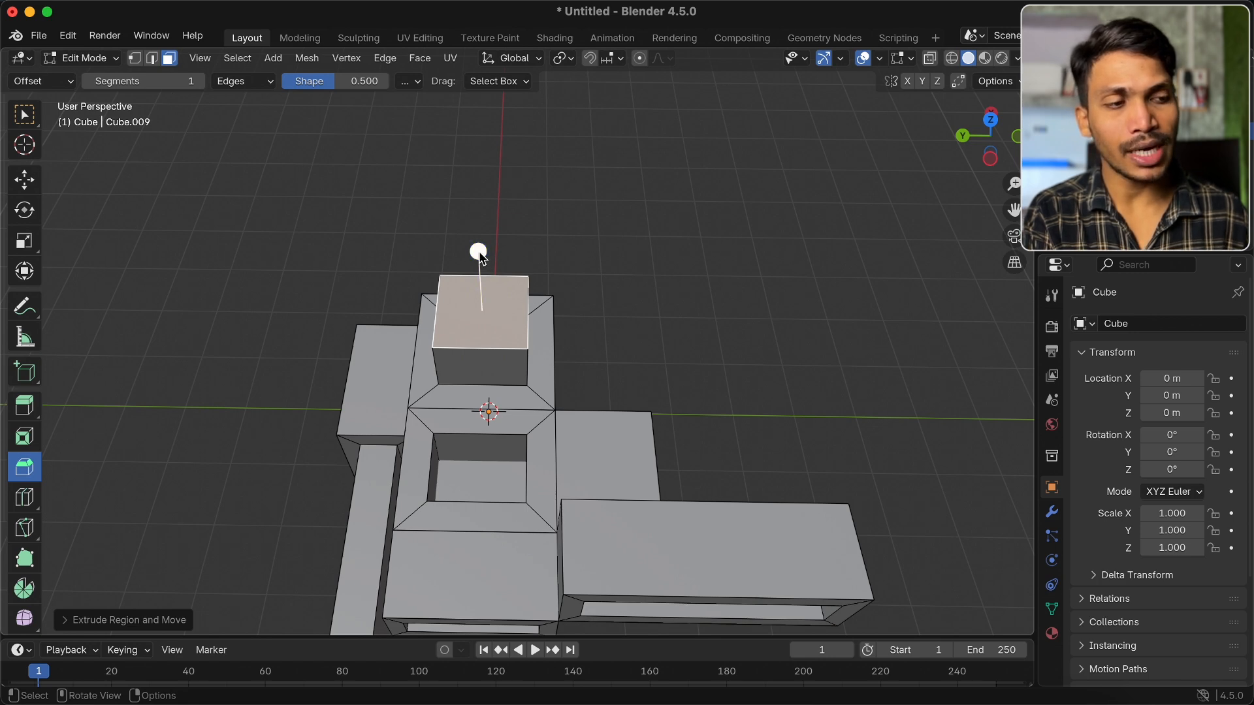
drag(479, 252, 481, 240)
middle_drag(480, 240, 479, 238)
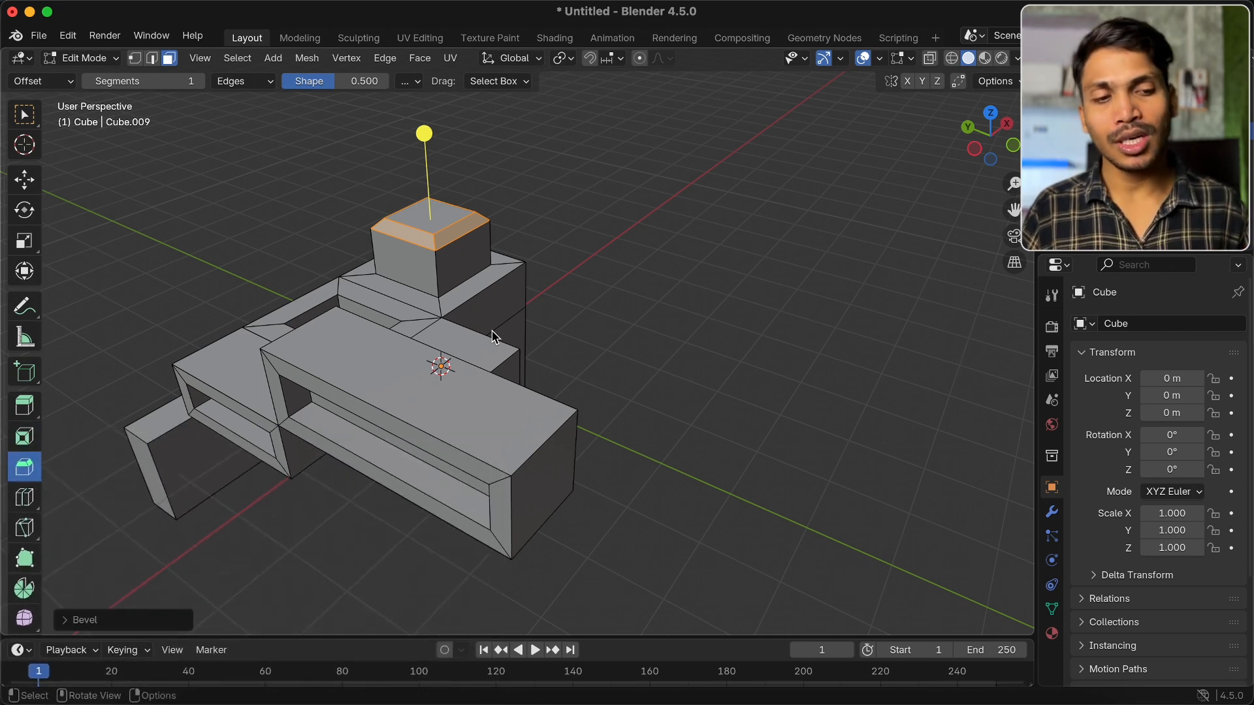
Expand the Bevel operation settings and set the tower bevel's width to 0.129 m
click(65, 625)
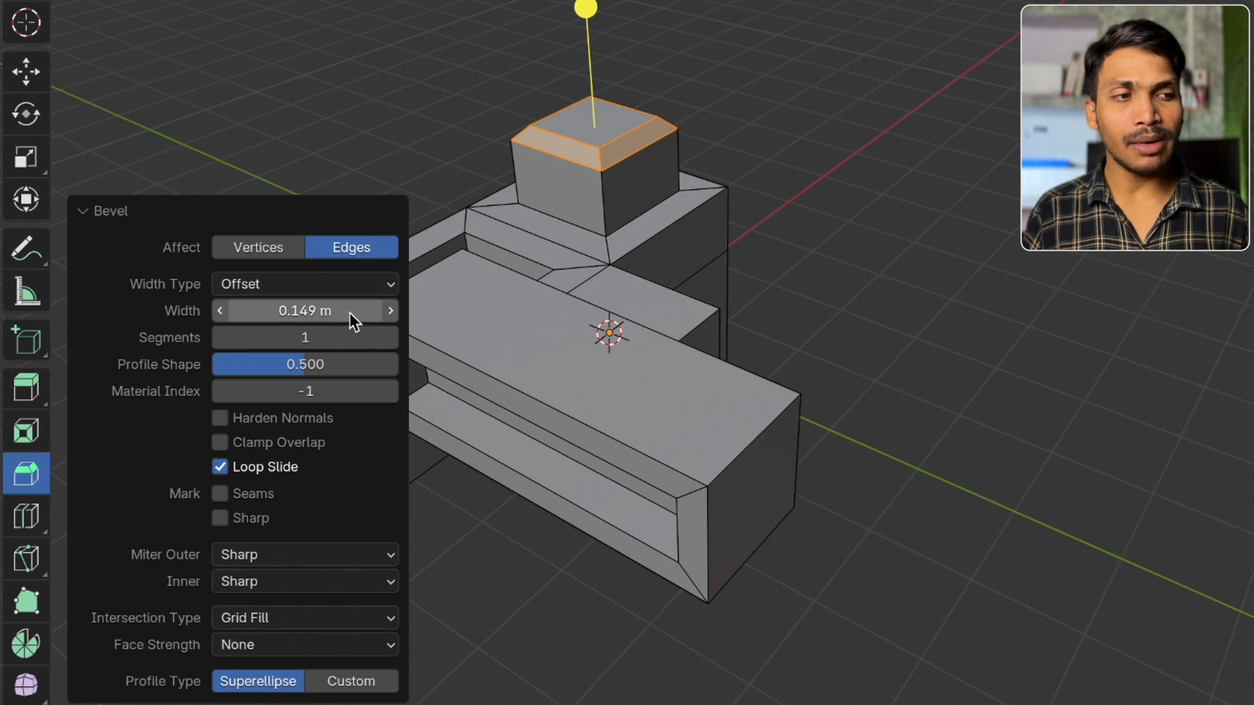
mouse_move(319, 315)
mouse_down()
mouse_move(254, 315)
mouse_move(306, 315)
mouse_up()
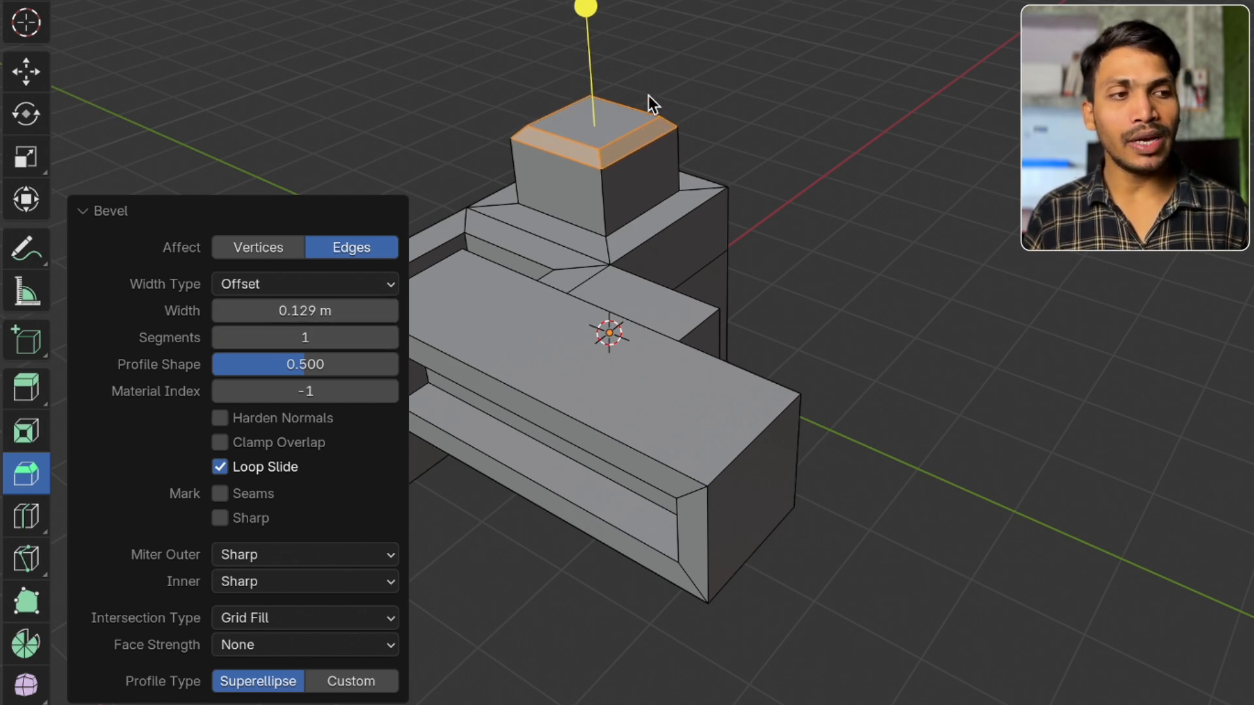
scroll(629, 136, up, 2)
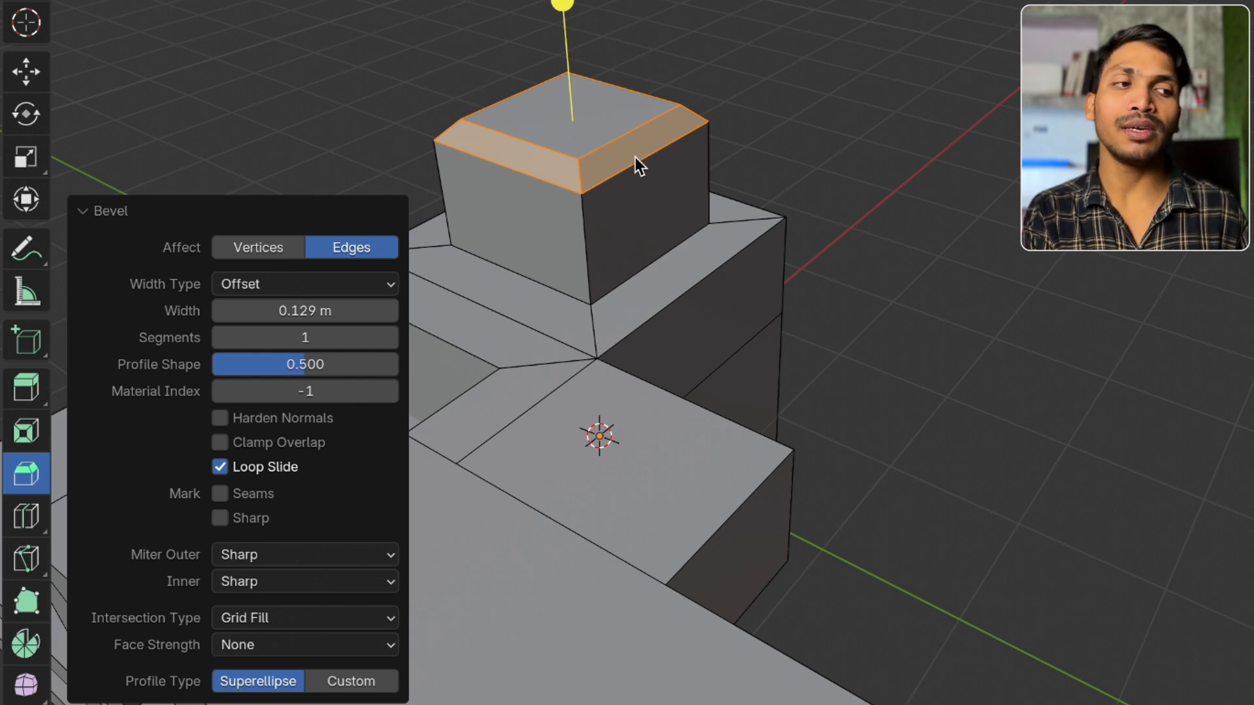
Raise the tower bevel's segments to 7
click(391, 337)
click(391, 337)
click(391, 337)
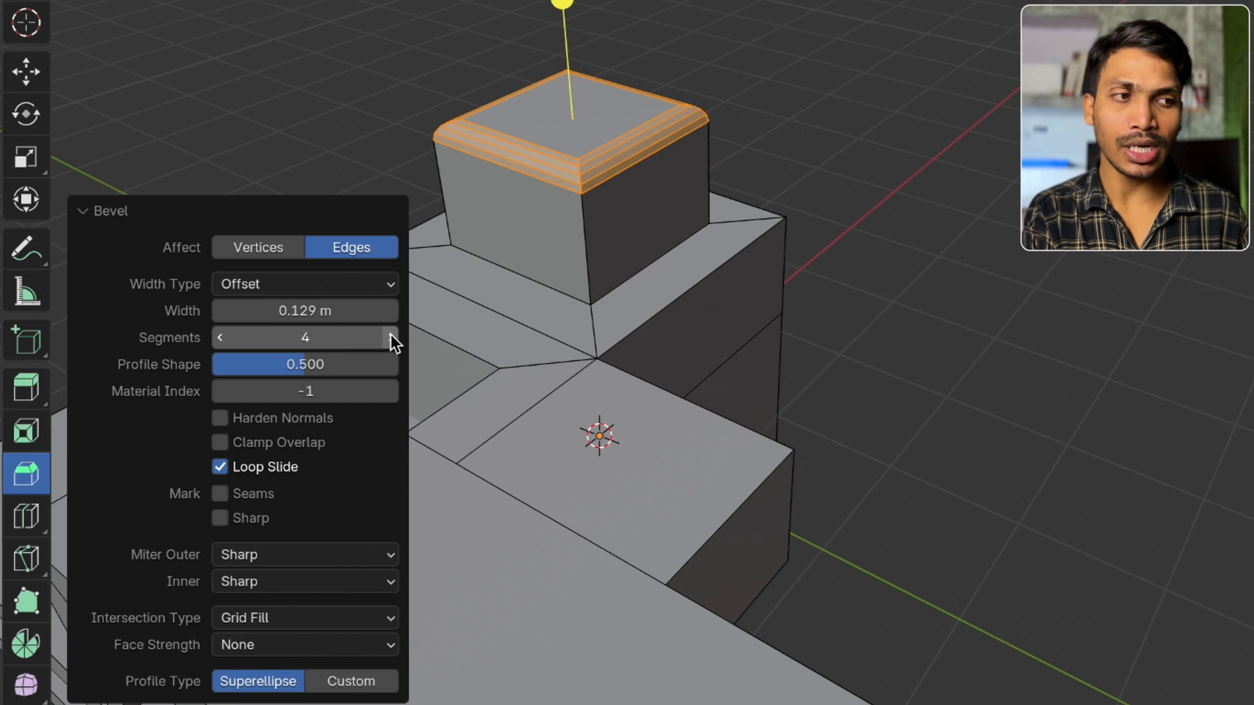
click(391, 337)
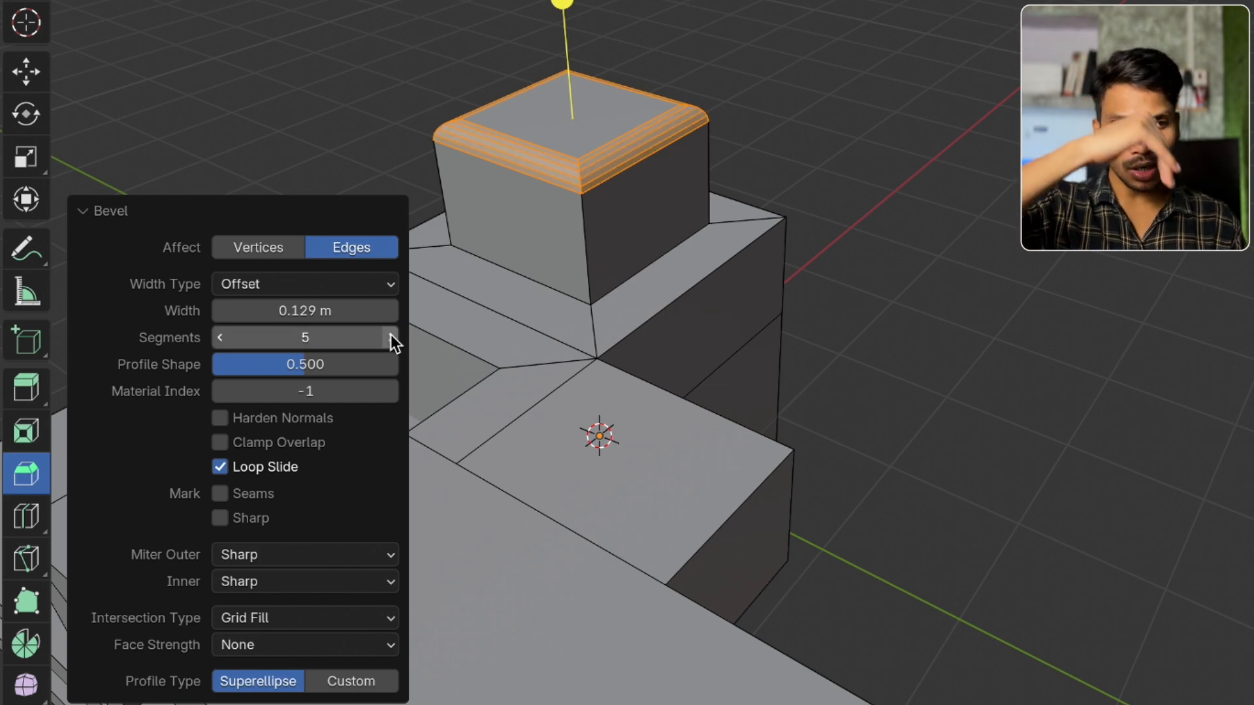
click(390, 337)
click(391, 337)
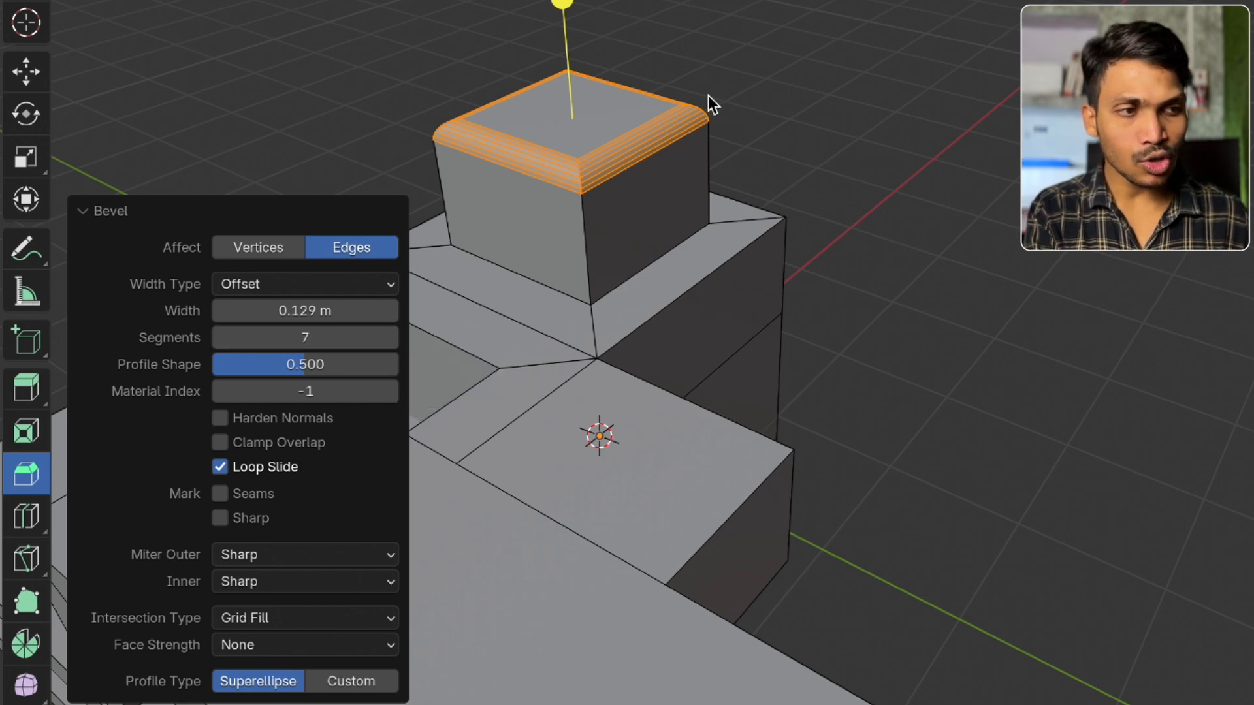
Change the tower bevel to affect vertices instead of edges, inspect the rounded corners, and collapse the Bevel settings
click(253, 248)
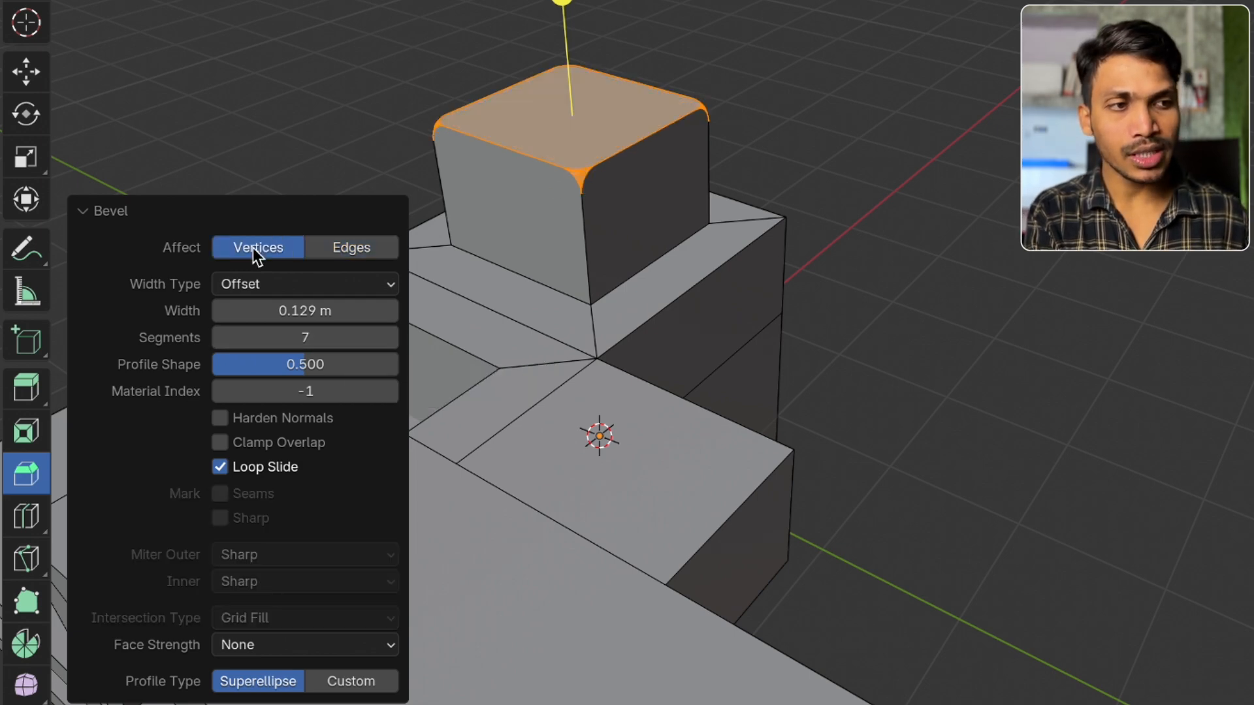
scroll(431, 273, up, 5)
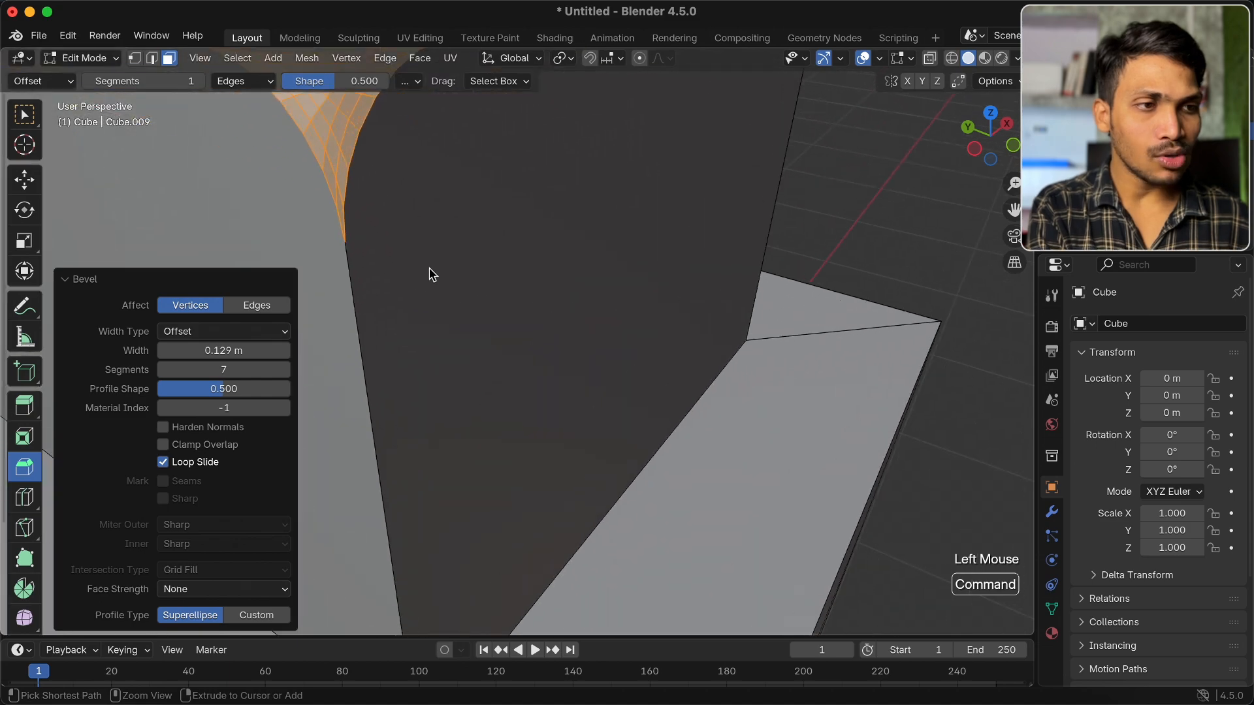
scroll(427, 248, down, 3)
scroll(406, 195, down, 1)
scroll(418, 275, down, 2)
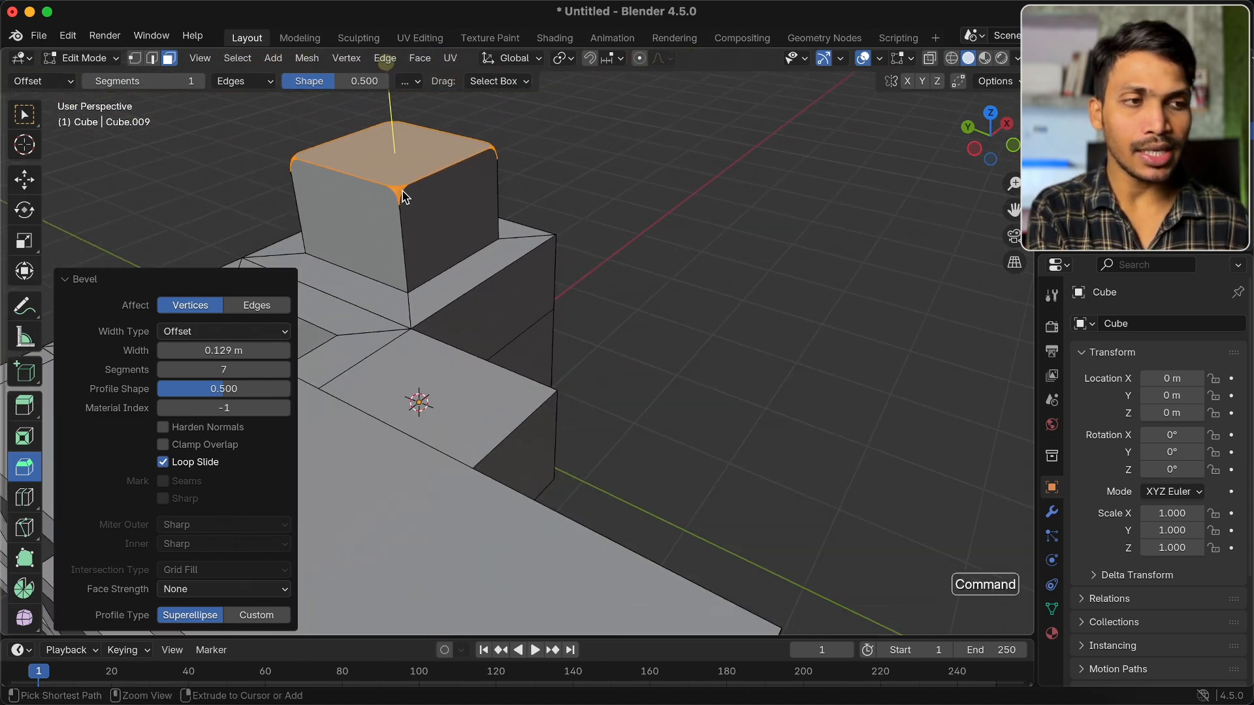
click(75, 280)
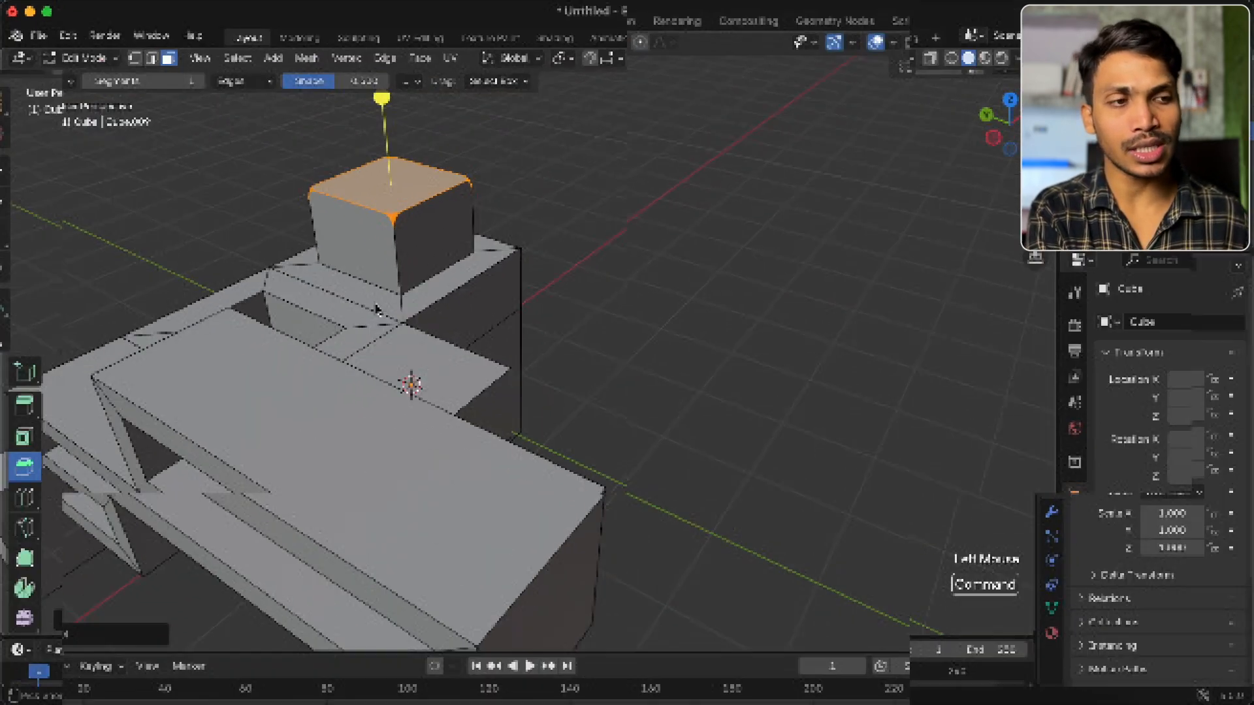
Bevel the long lower arm's end face about 0.155 m with 8 segments, and bevel the adjoining block's outer face
super+scroll(435, 361, down, 4)
scroll(435, 359, left, 5)
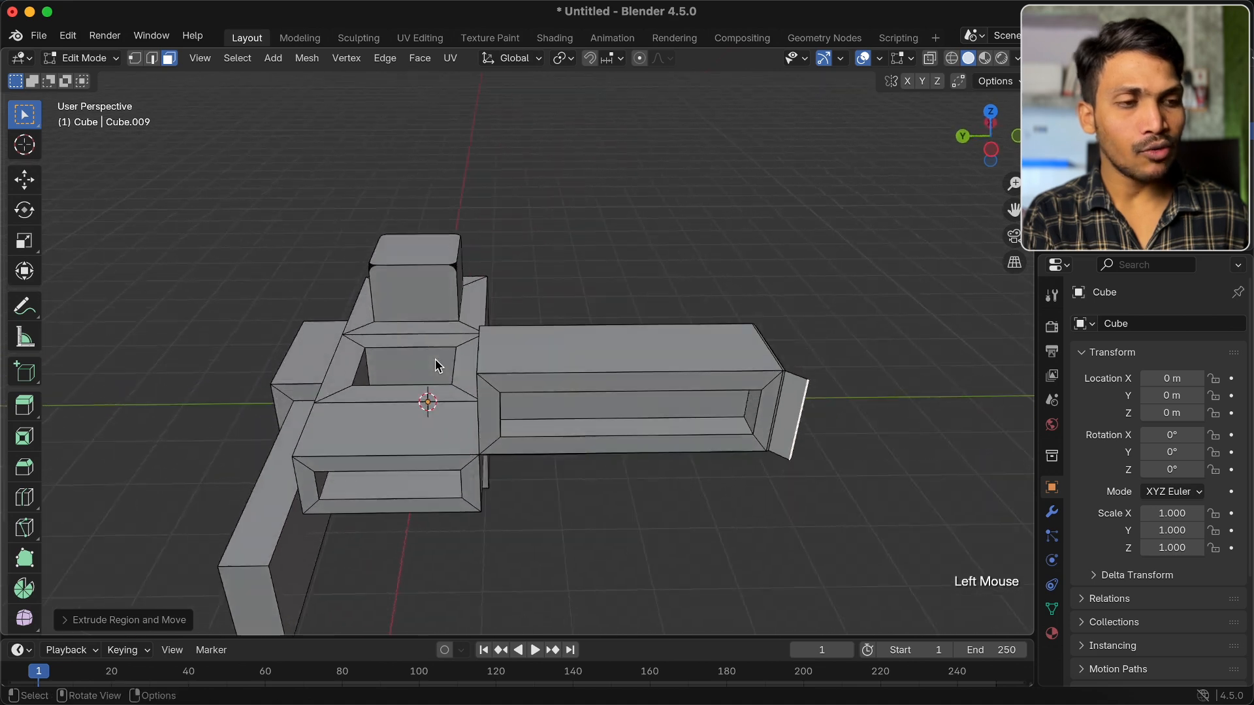
scroll(433, 382, left, 5)
scroll(432, 374, left, 10)
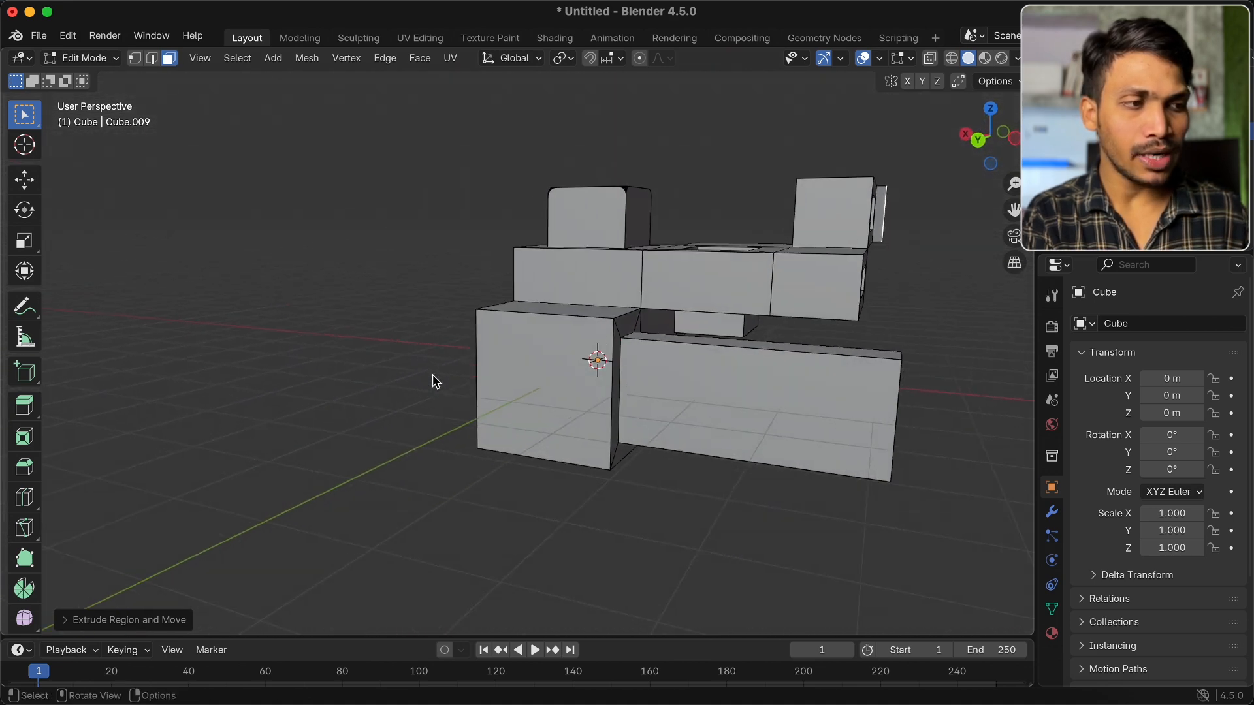
click(523, 356)
scroll(538, 381, left, 5)
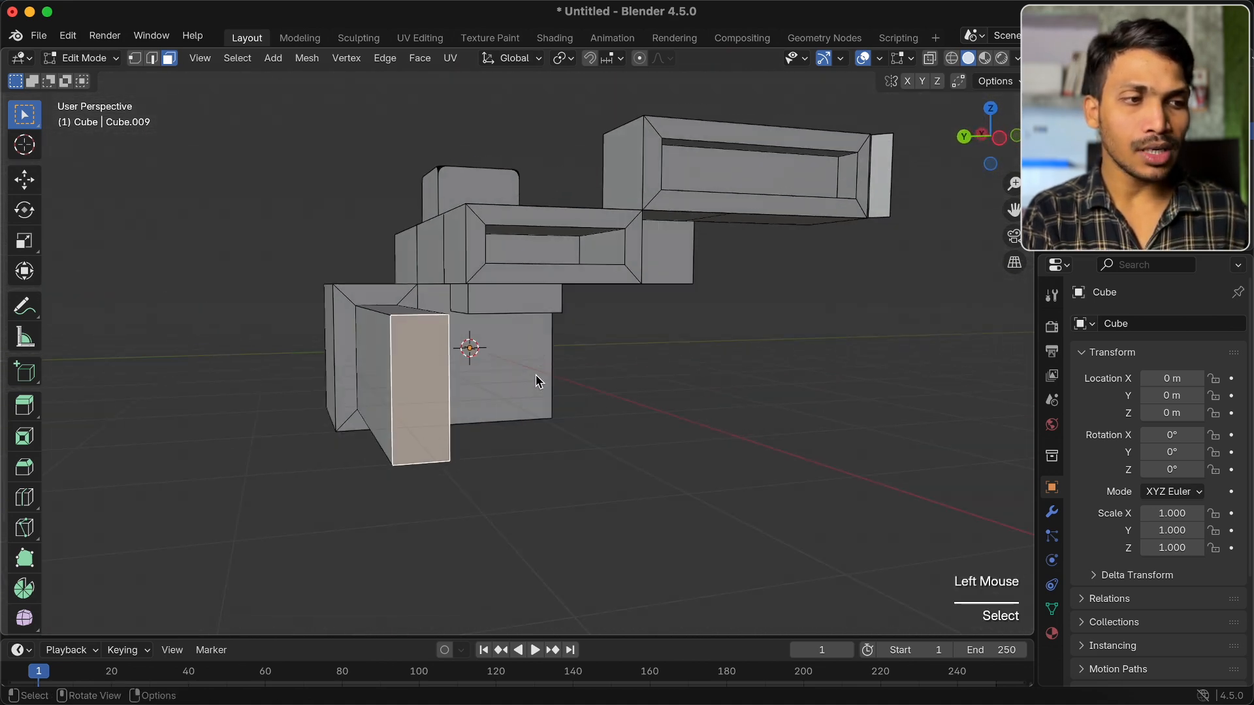
key(super+b)
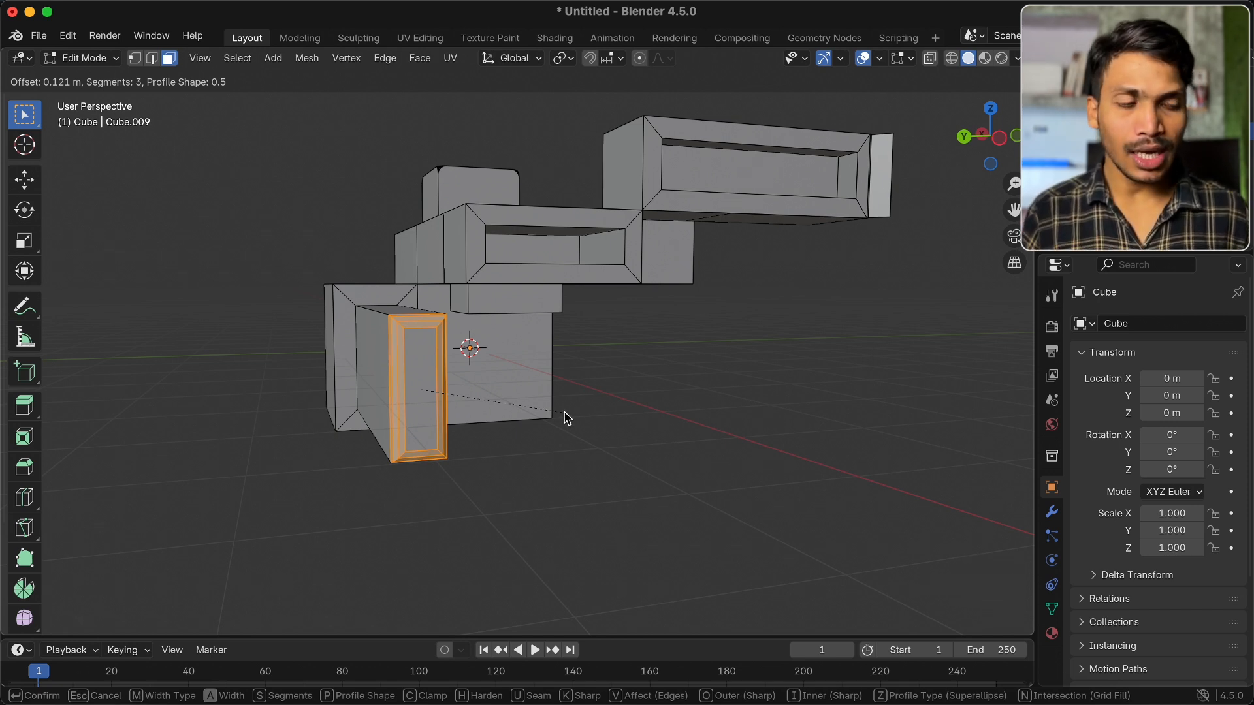
scroll(567, 418, up, 3)
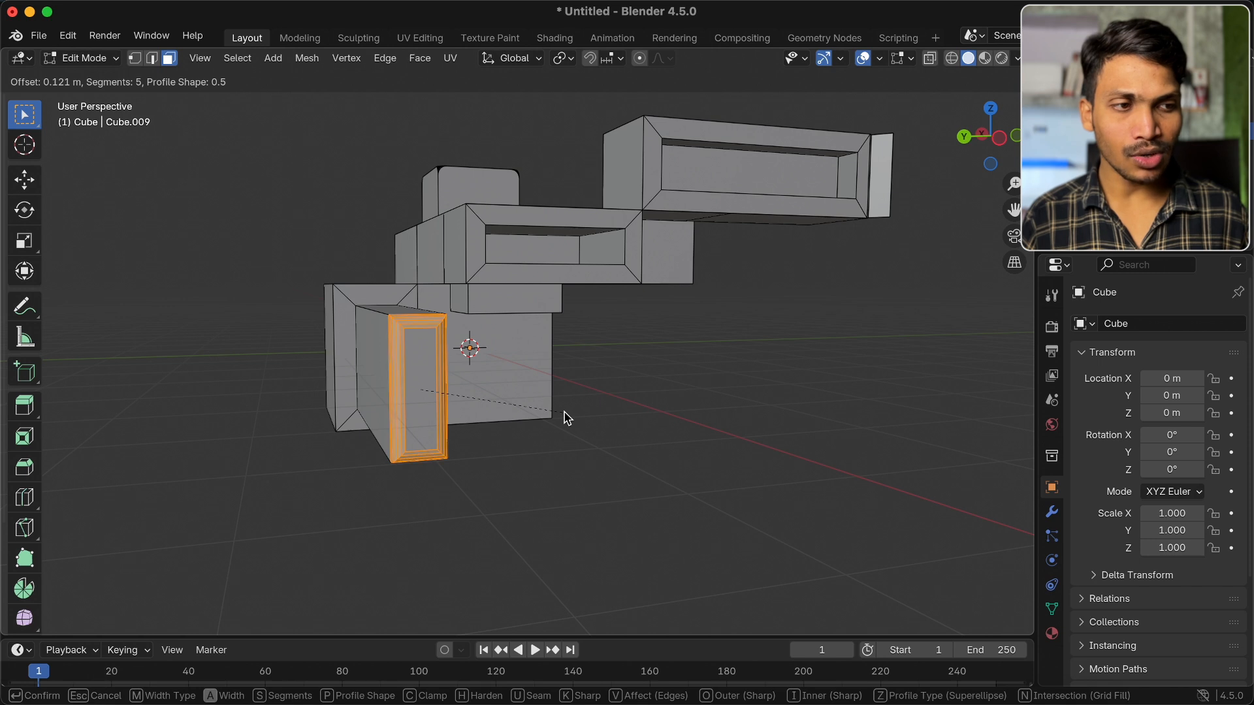
scroll(567, 418, down, 1)
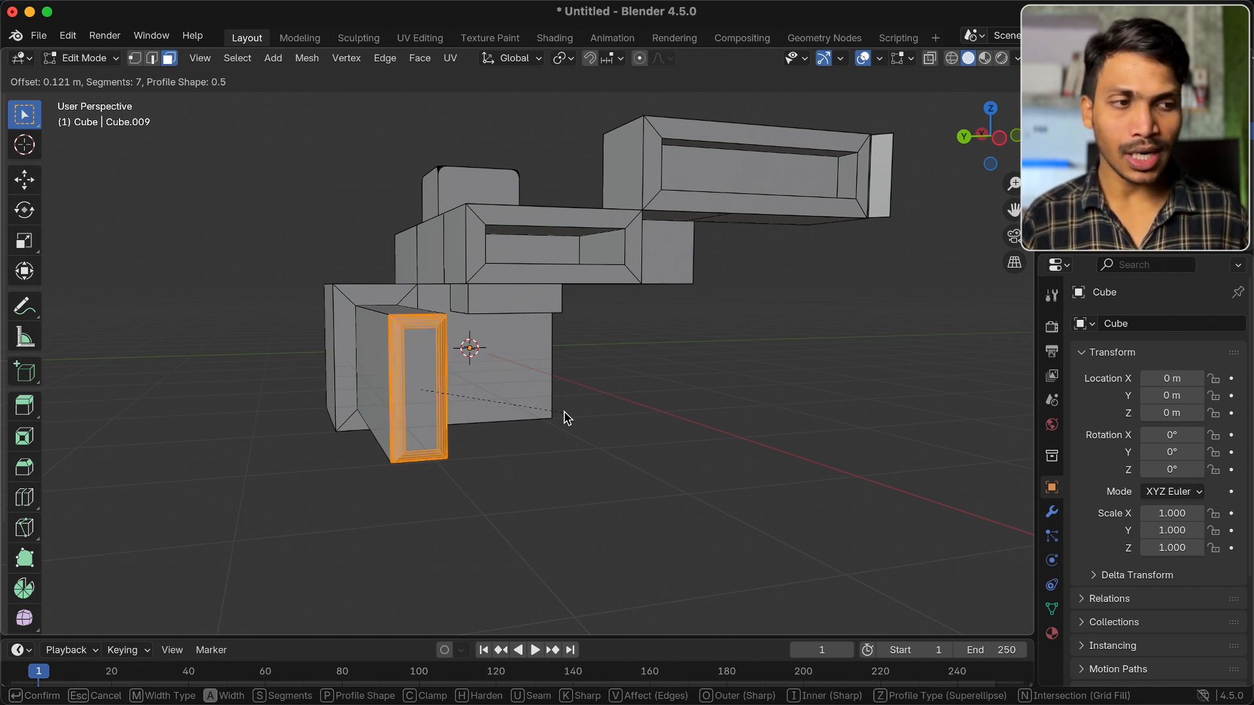
scroll(565, 423, up, 3)
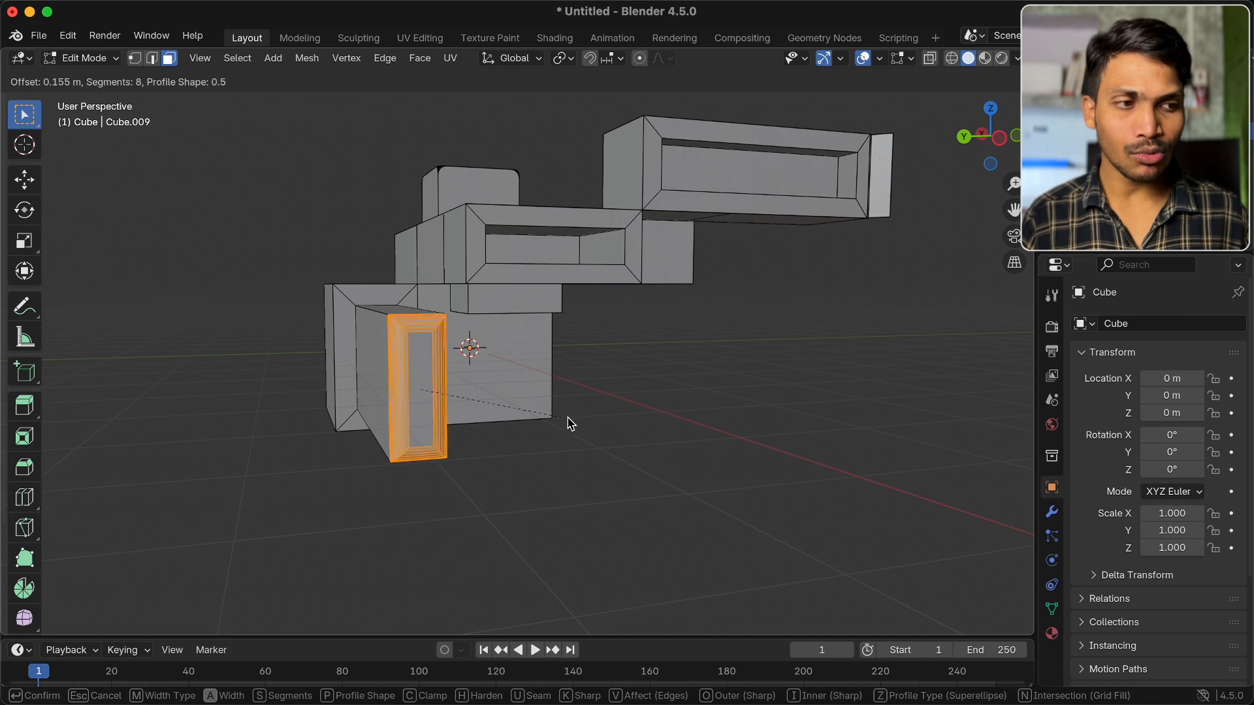
click(569, 423)
middle_drag(567, 423, 598, 410)
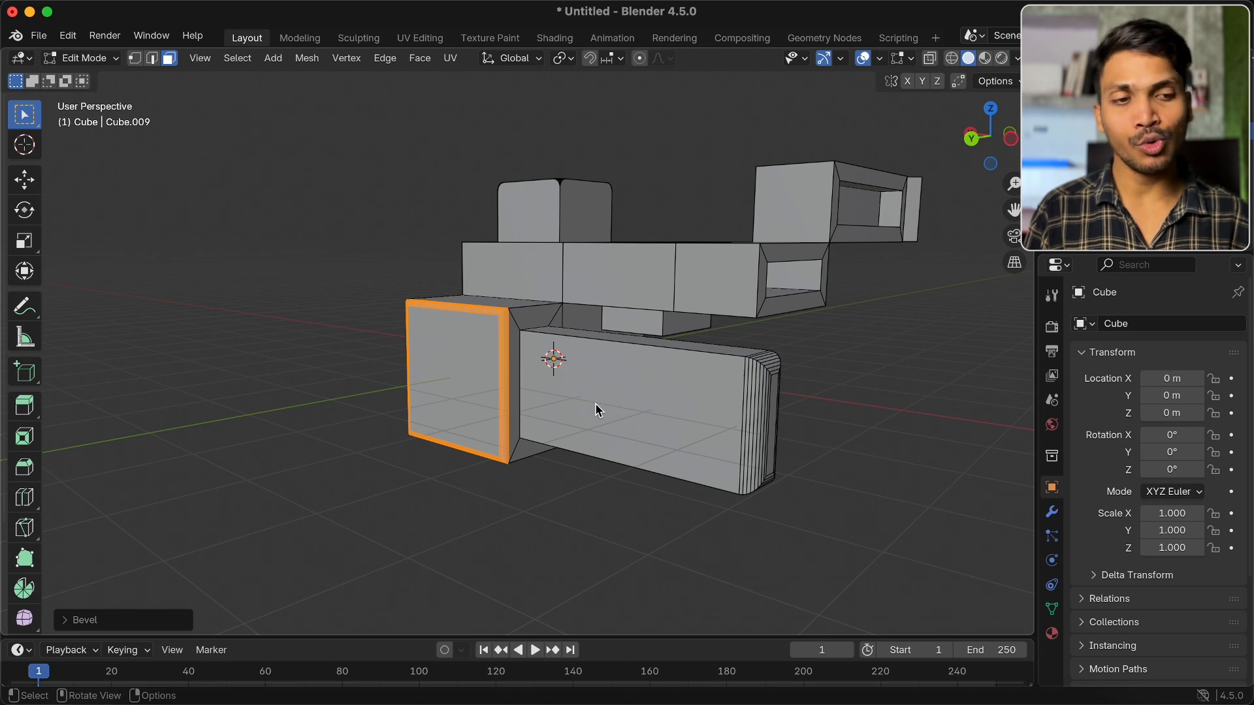
Add a loop cut running lengthwise along the bevelled lower arm with the Loop Cut tool
click(26, 502)
middle_drag(476, 386, 478, 380)
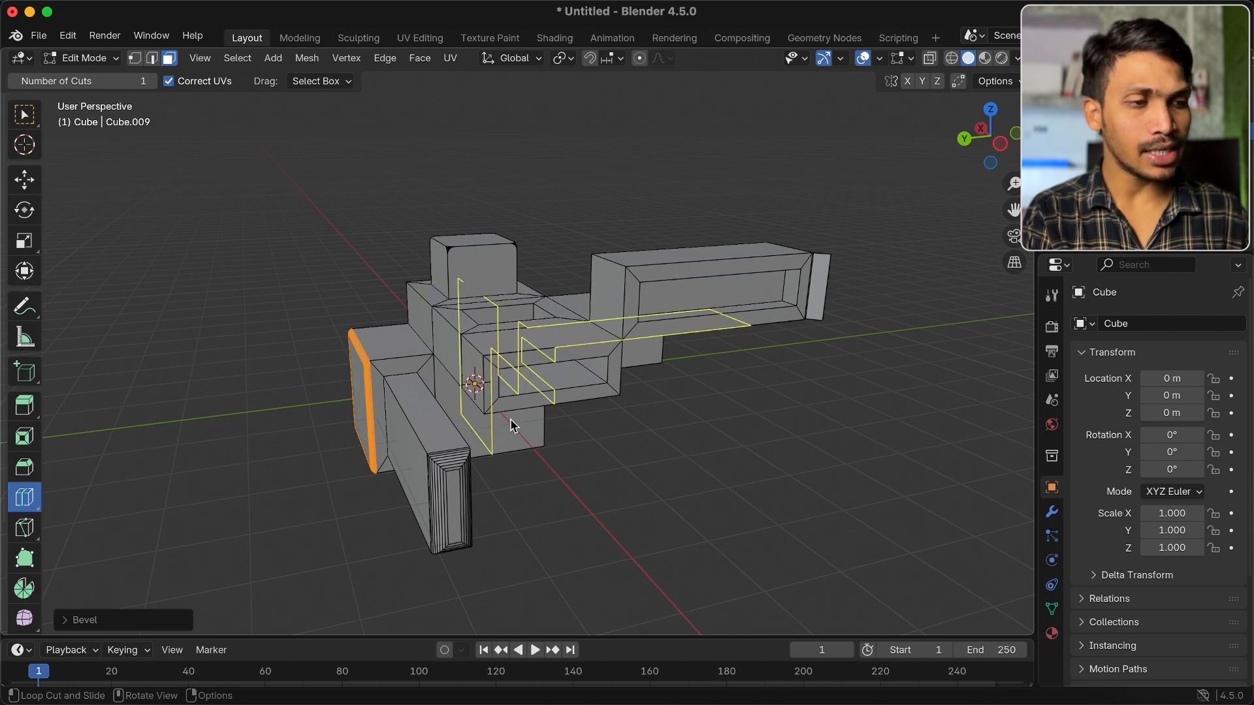
click(437, 449)
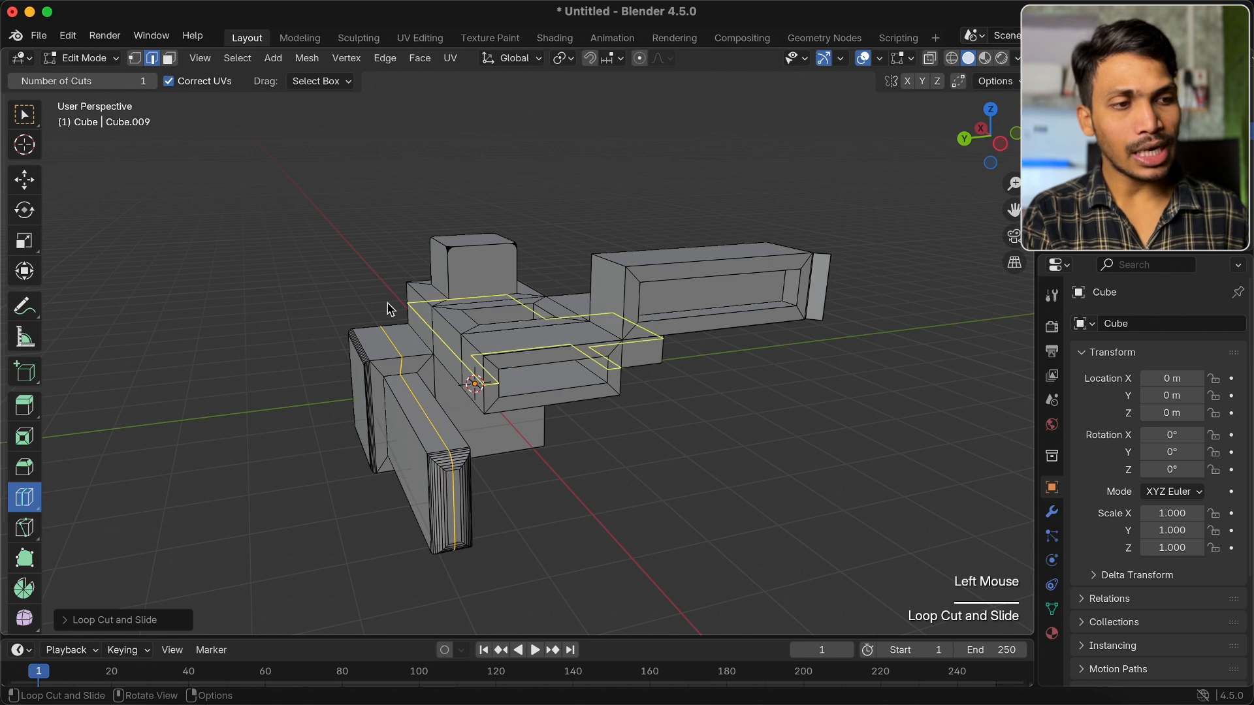
Raise the lower arm's loop cut to 2 cuts, collapse its settings, and return to the box selection tool
click(67, 626)
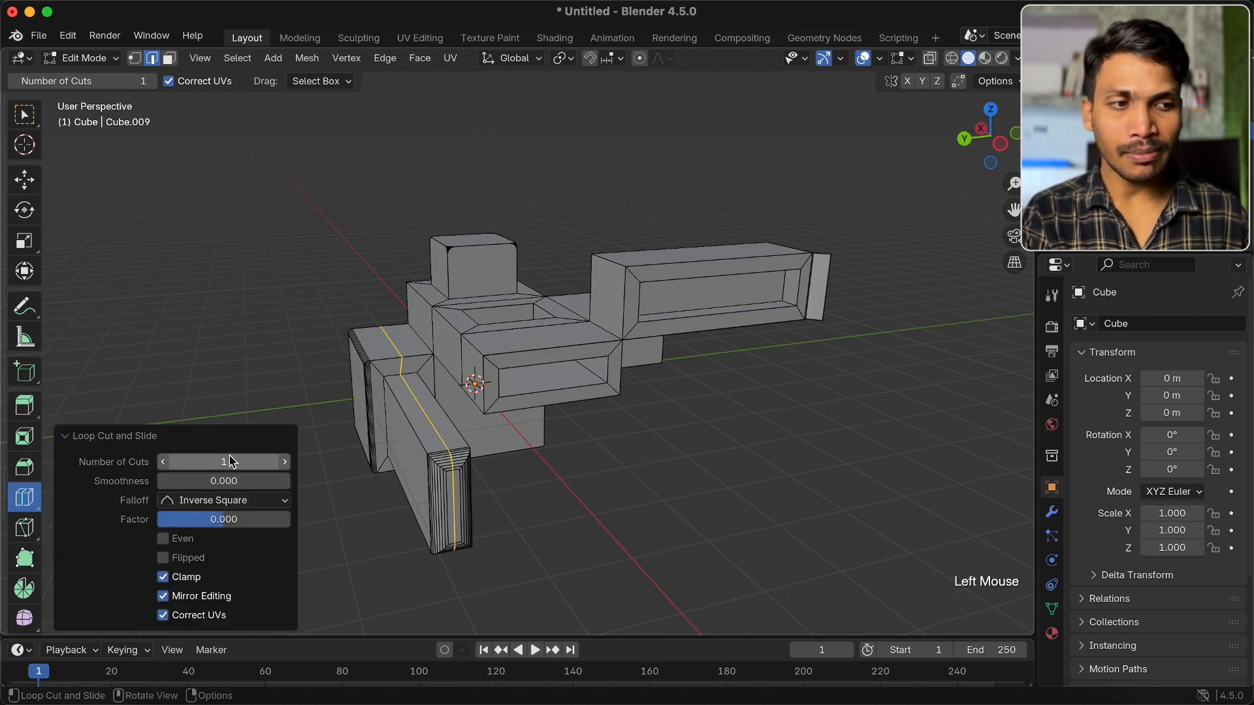
mouse_move(229, 455)
mouse_down()
mouse_move(251, 456)
mouse_move(234, 455)
mouse_up()
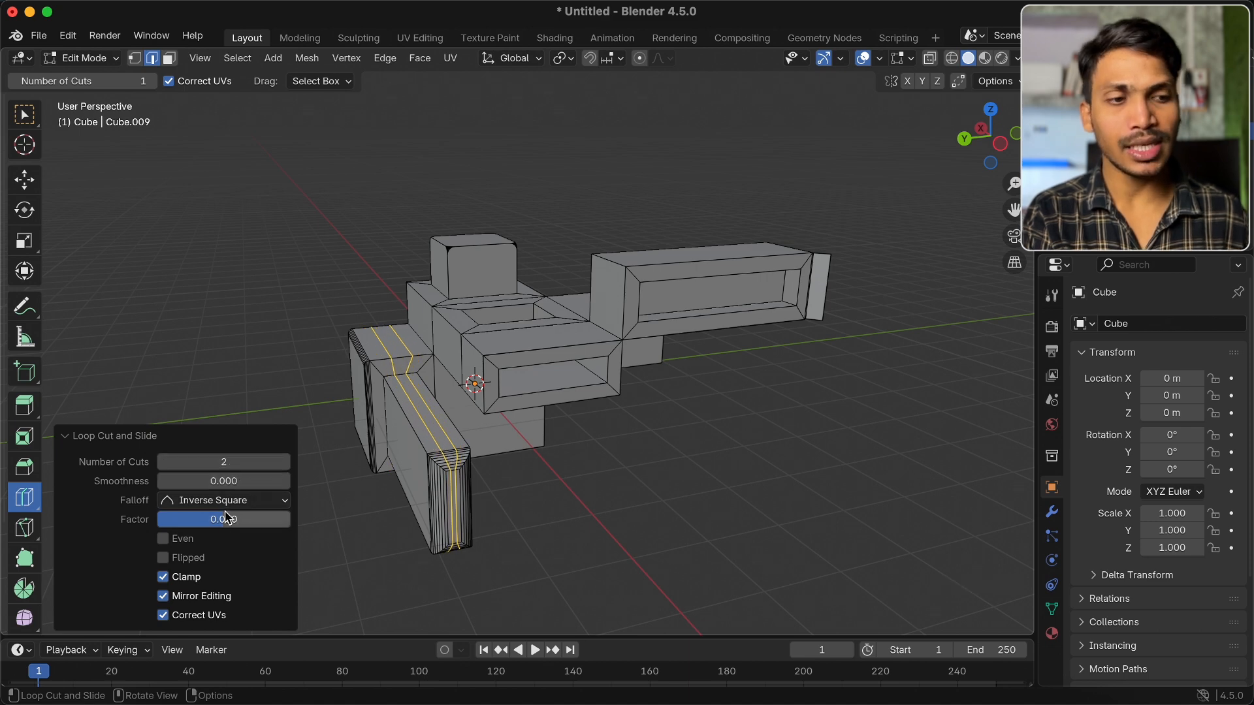
click(215, 436)
click(26, 116)
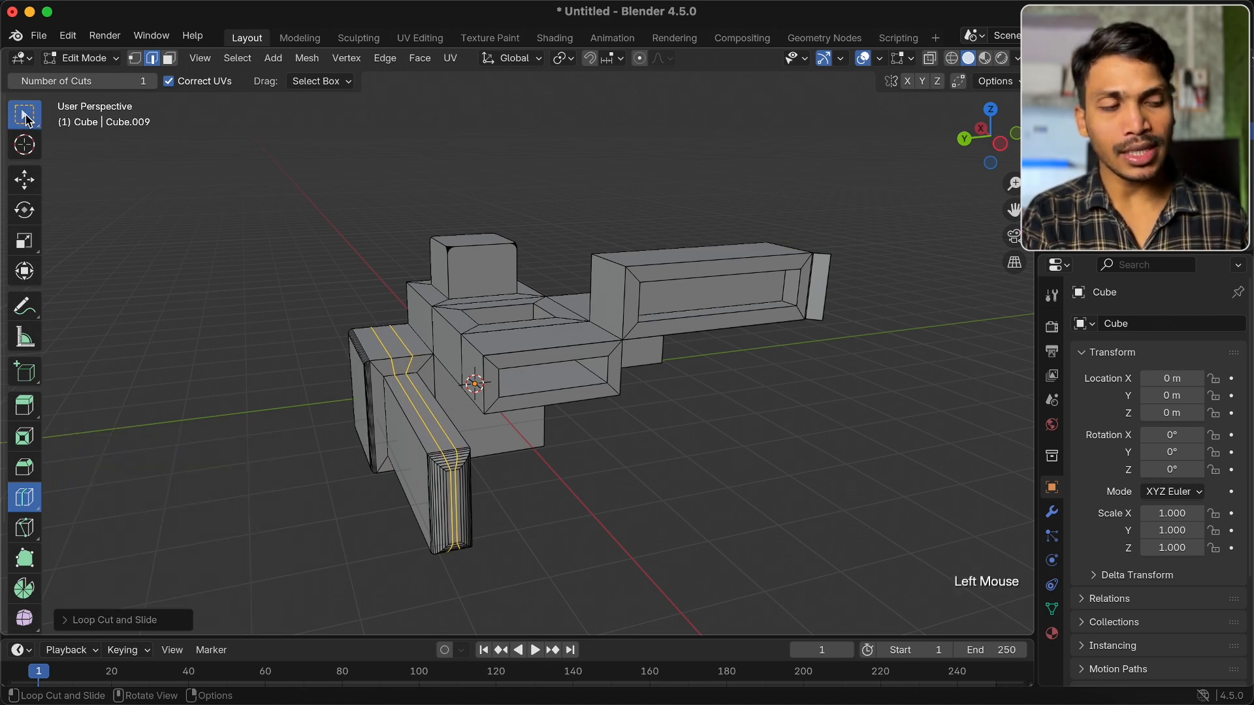
Add a single loop cut across the middle of the long upper arm
scroll(517, 364, down, 5)
scroll(518, 364, left, 8)
scroll(519, 367, right, 8)
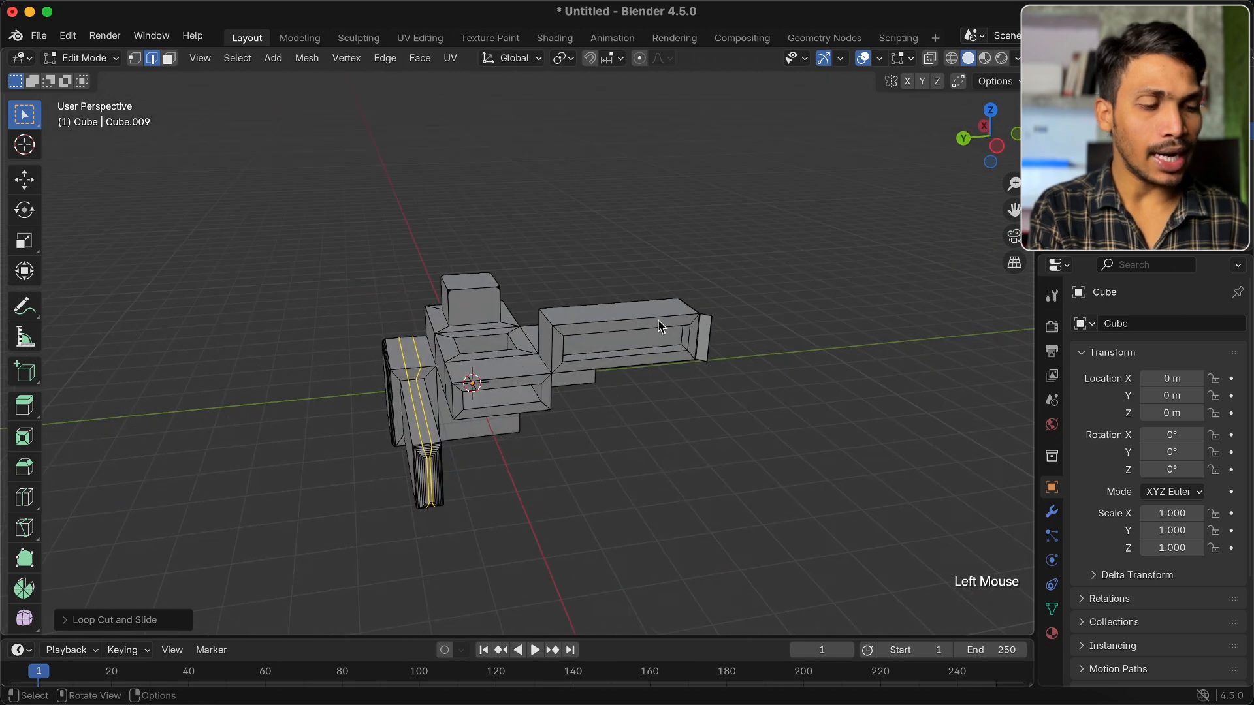
key(super+r)
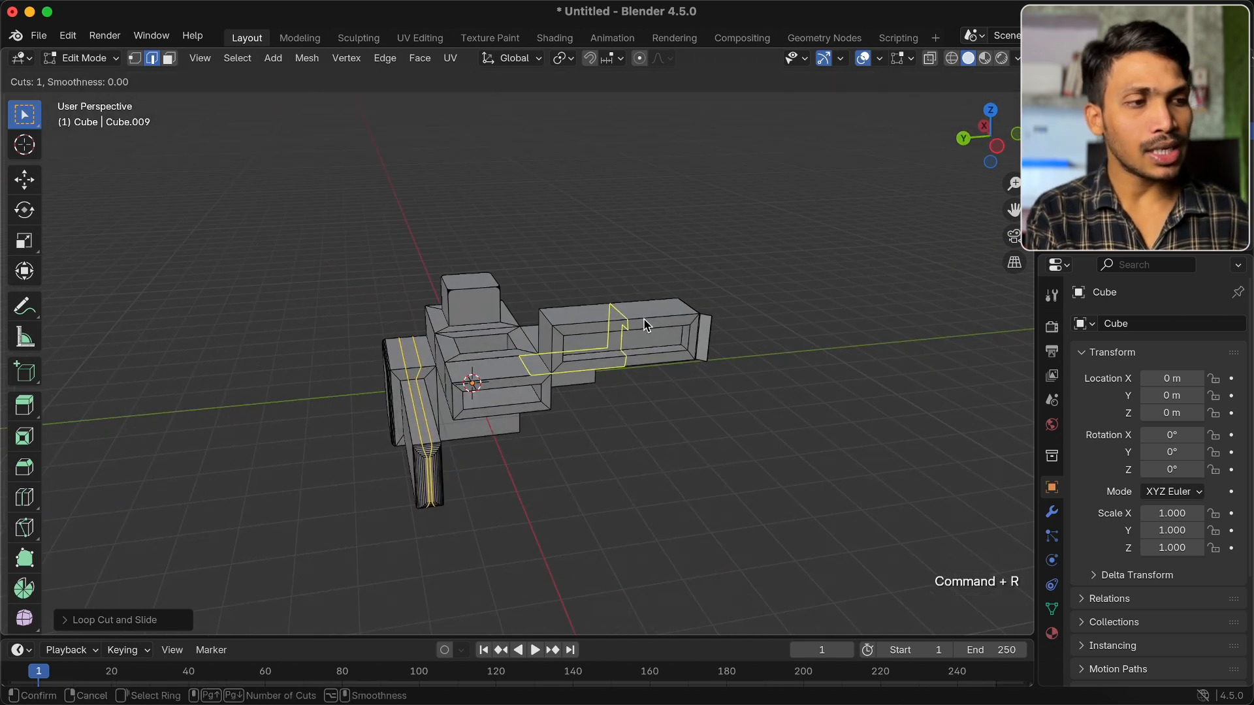
click(645, 324)
click(643, 318)
scroll(644, 318, left, 5)
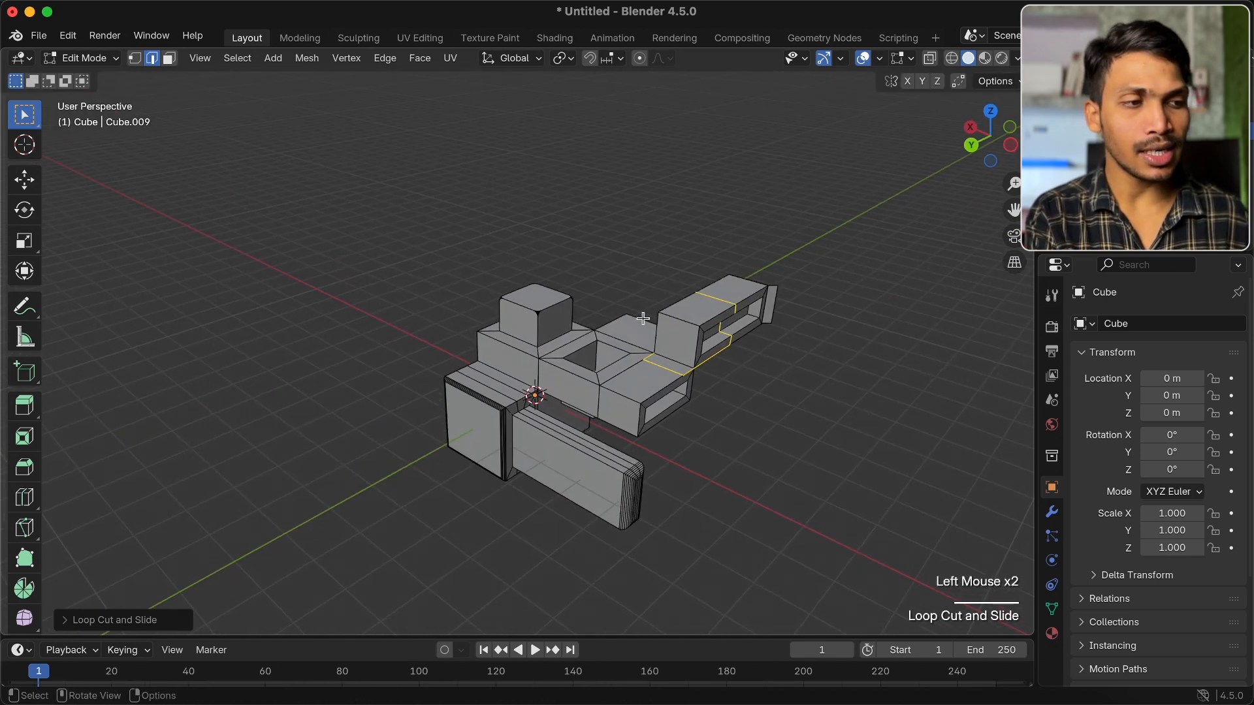
Return to Object Mode, hide the edited cube, and add a new cube mesh
shift+scroll(644, 318, left, 5)
key(Tab)
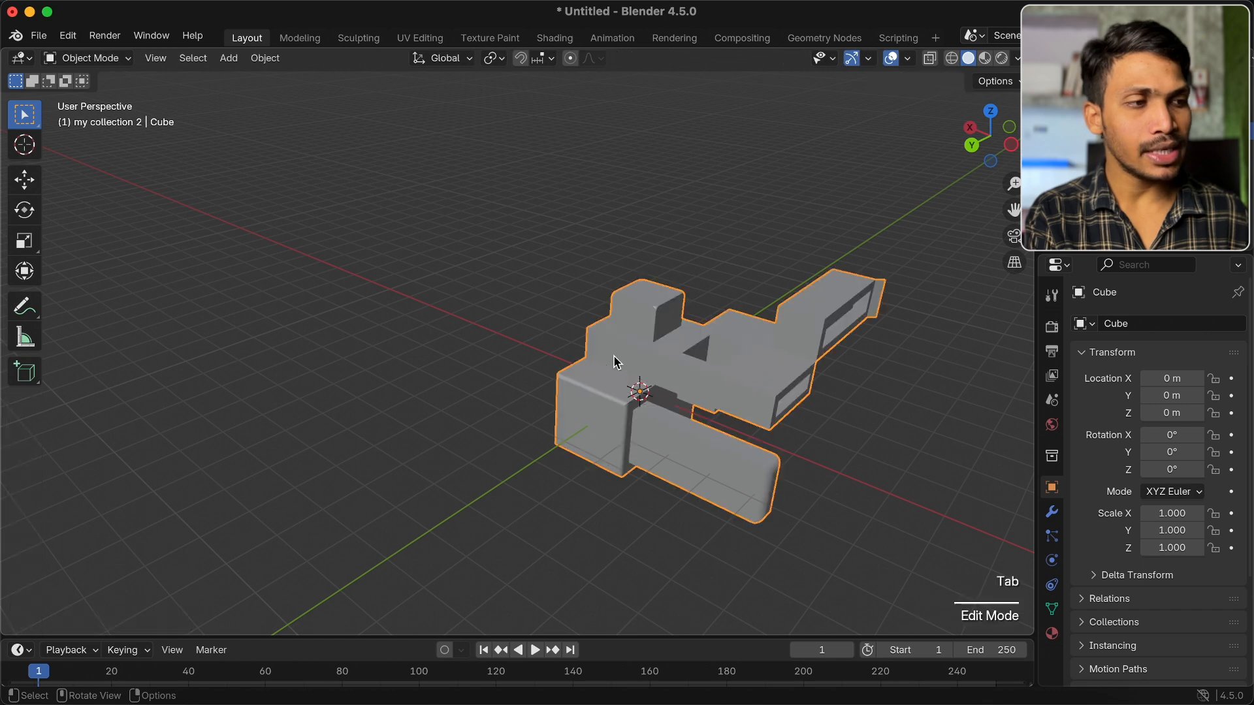
click(1220, 130)
key(shift+a)
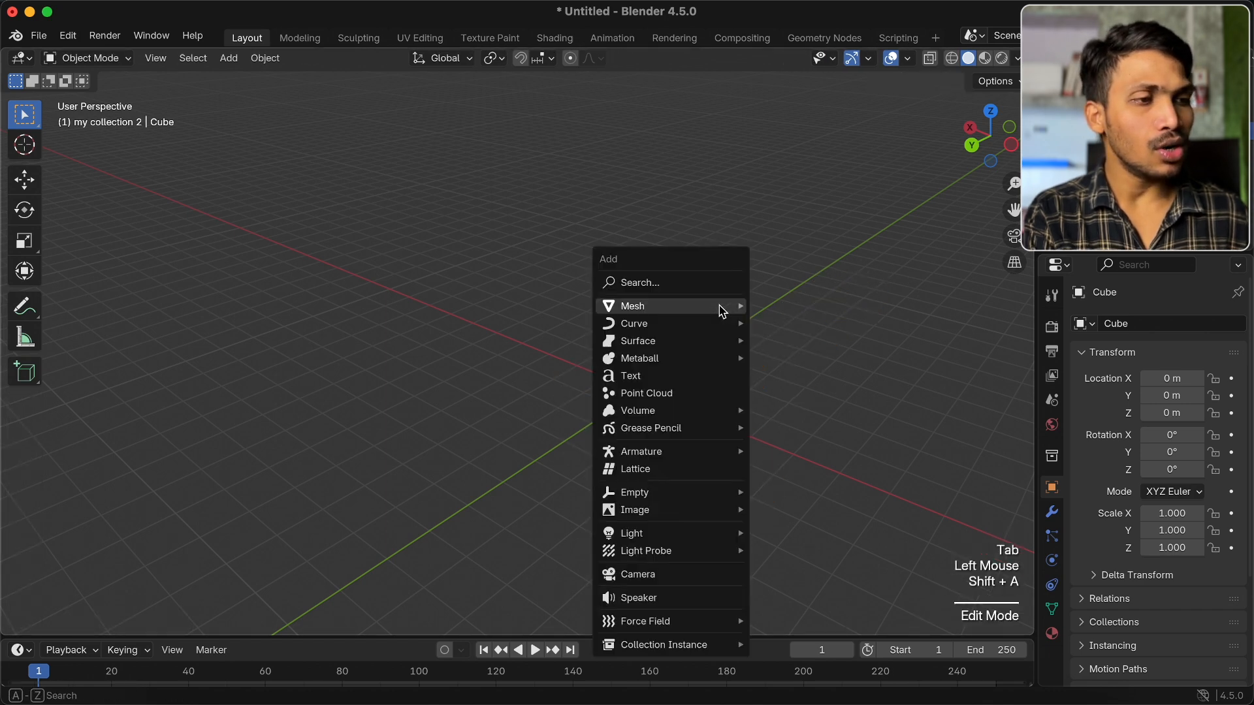
mouse_move(719, 305)
click(783, 319)
scroll(662, 385, left, 3)
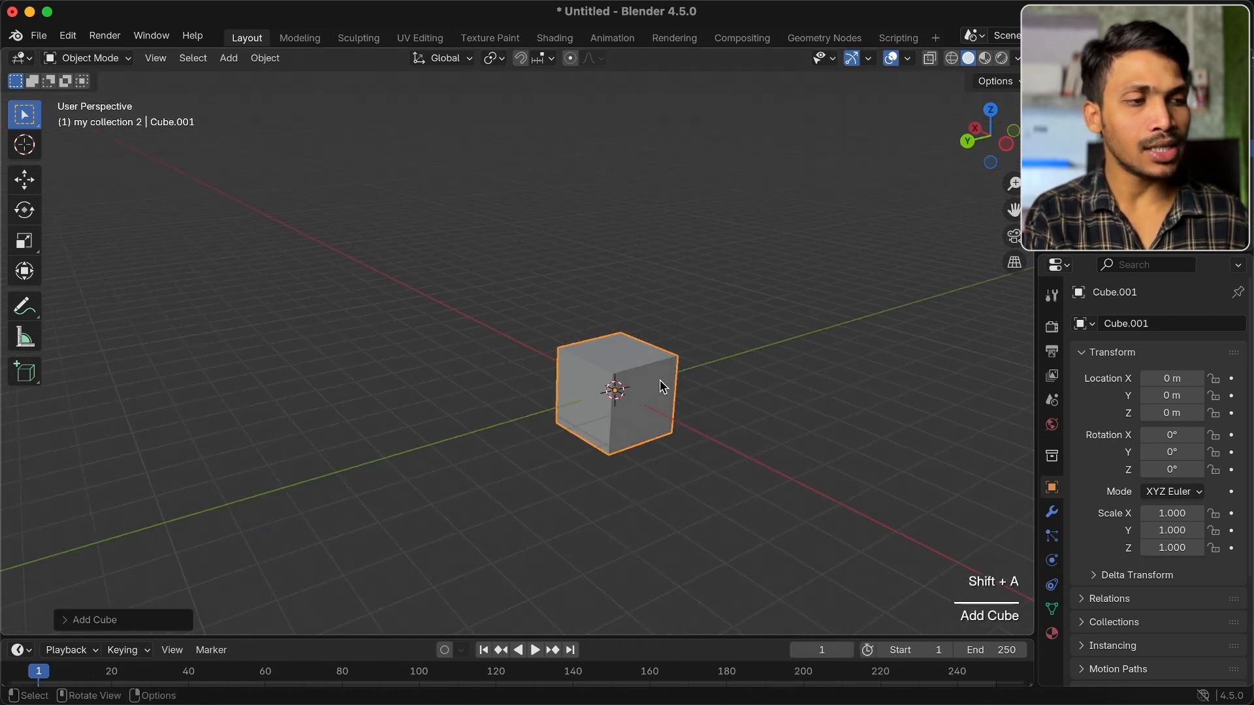
Enter Edit Mode on the new cube and add one vertical loop cut slid off-centre toward one side
key(Tab)
scroll(688, 403, left, 3)
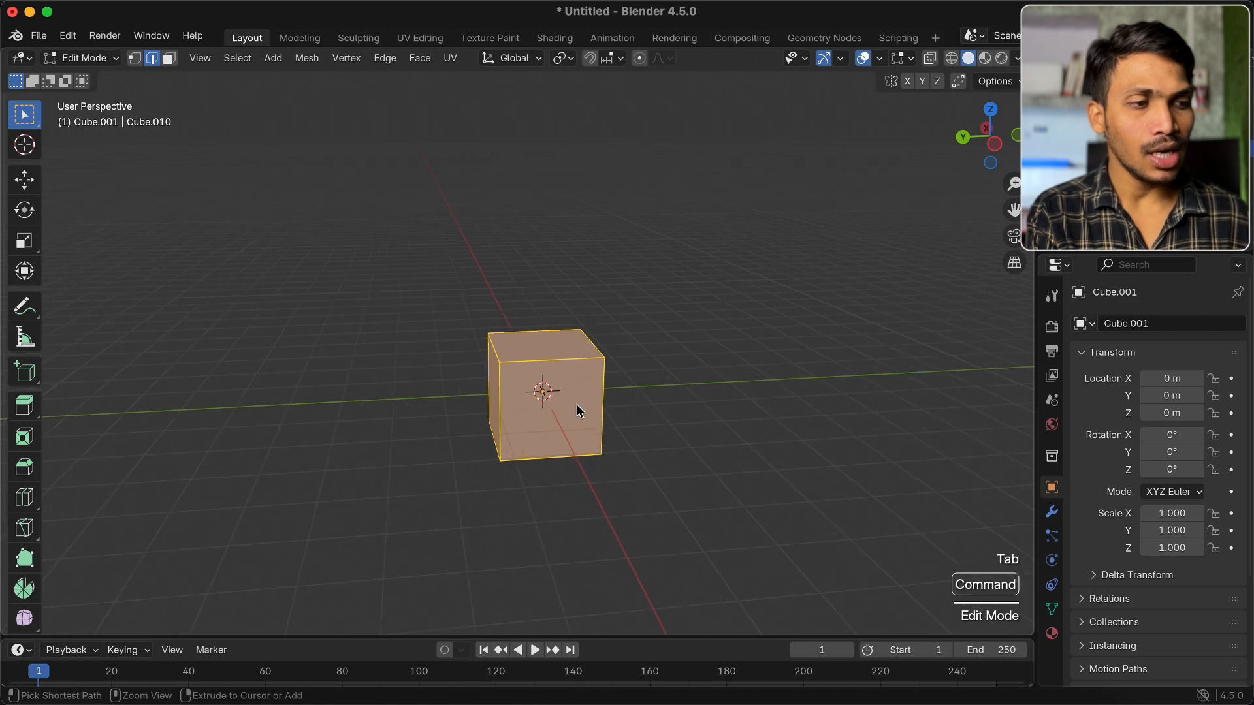
key(super+r)
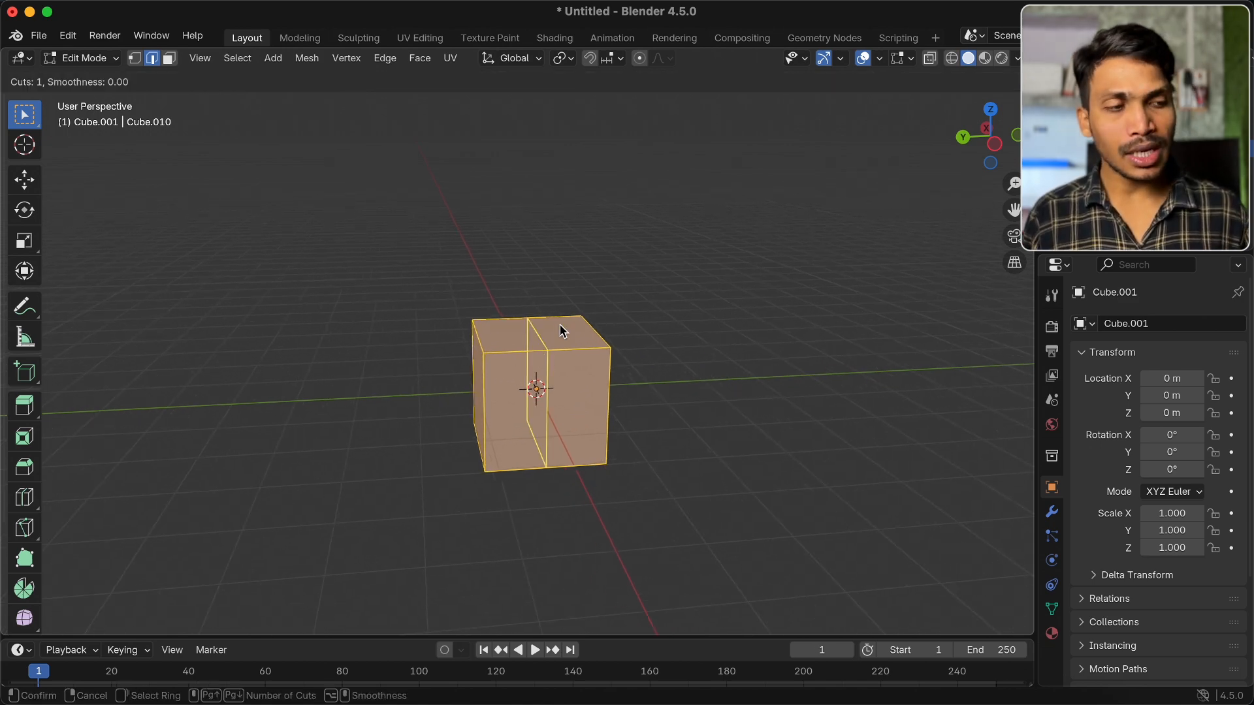
click(562, 330)
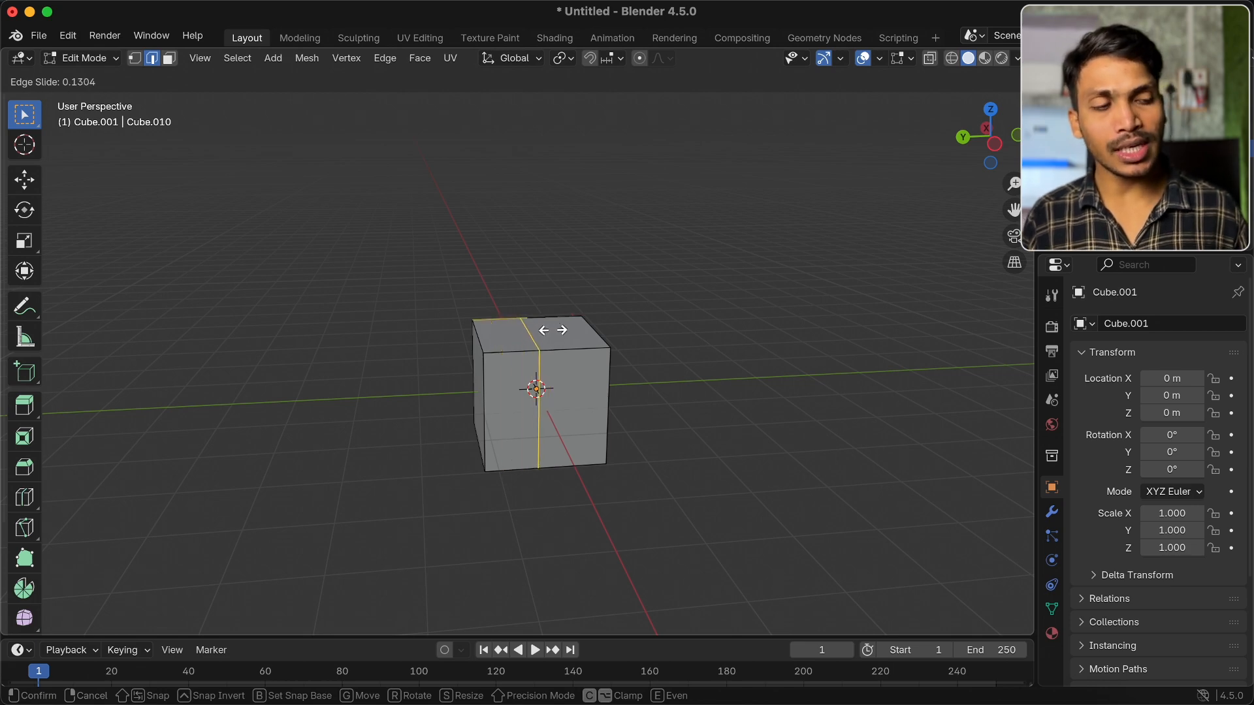
click(533, 333)
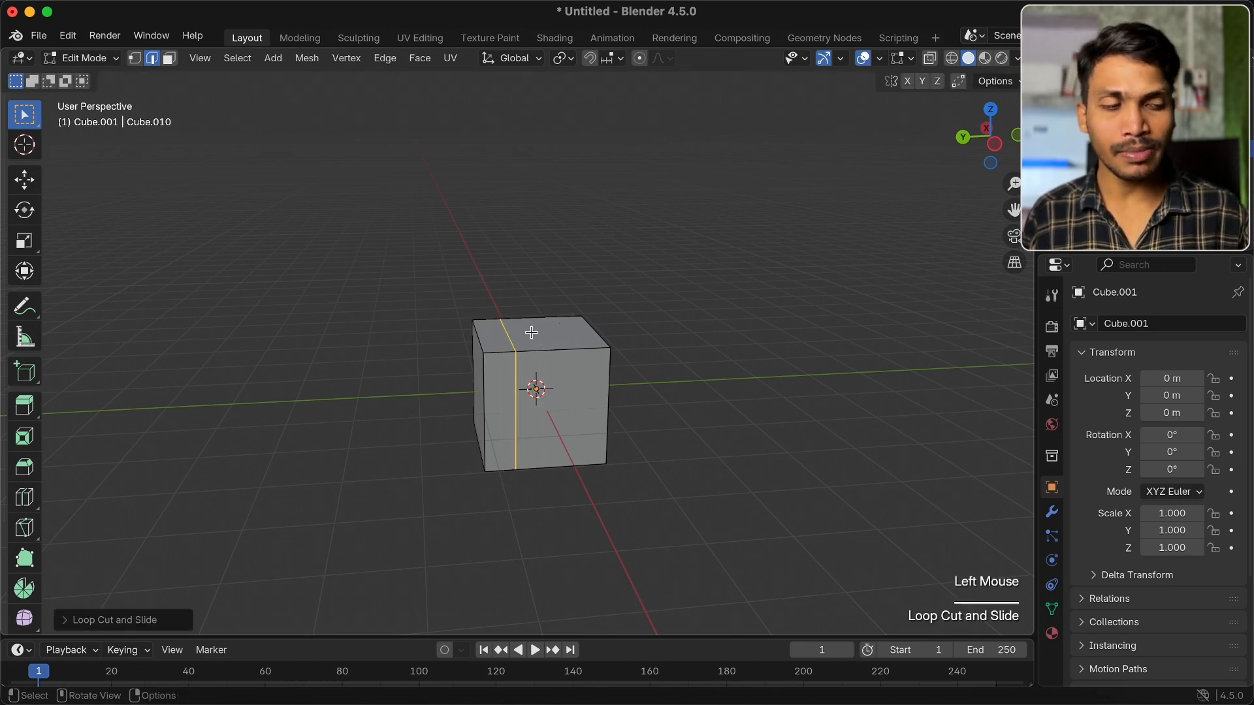
Add a second vertical loop cut, leaving it centred in the cube's wider section
key(super+r)
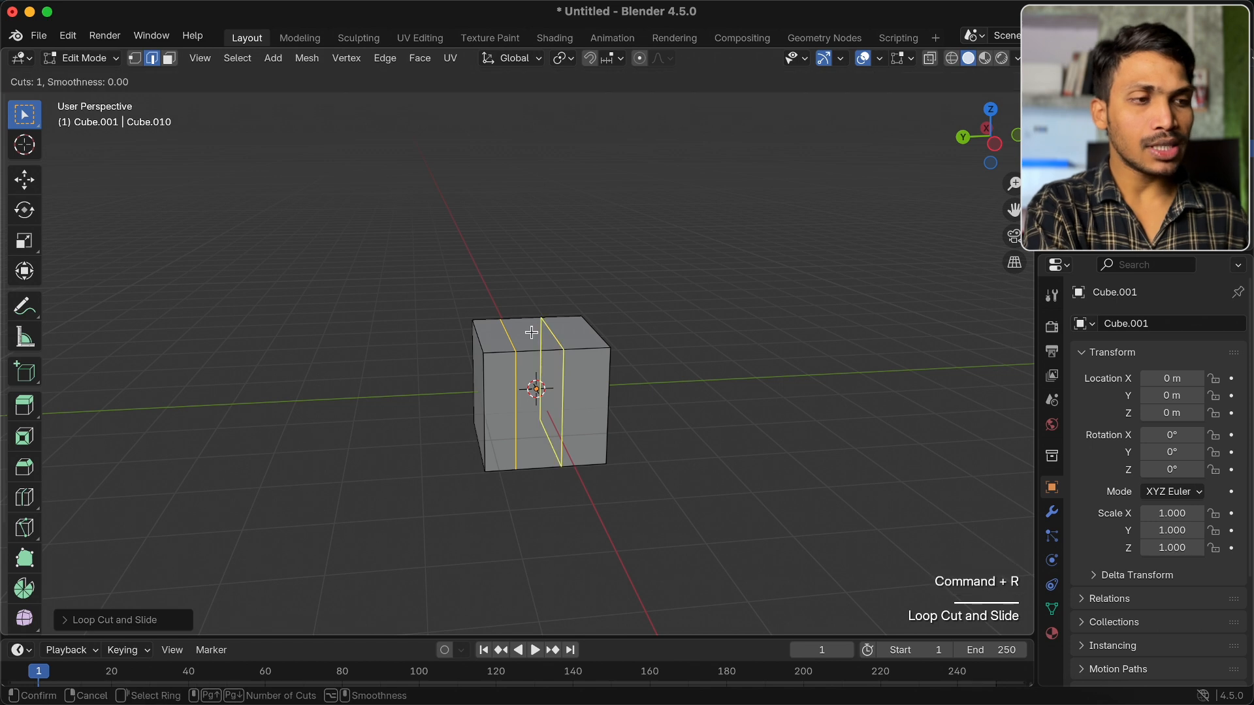
click(534, 333)
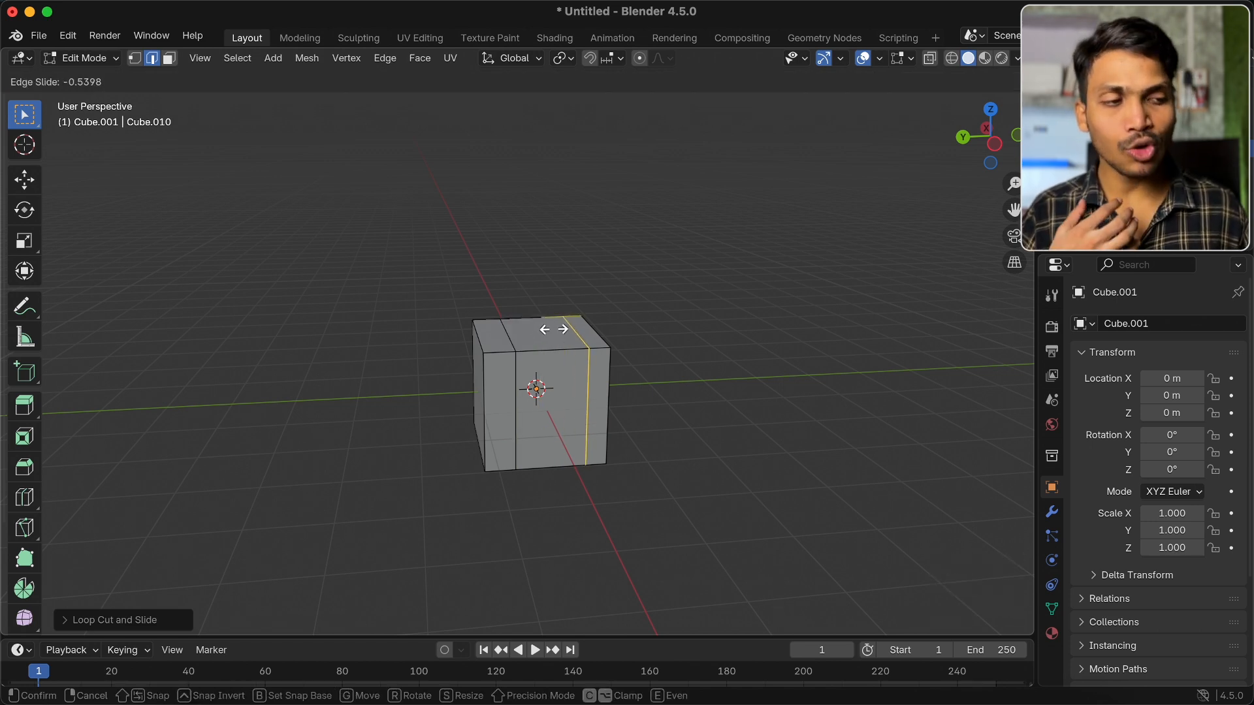
right_click(554, 329)
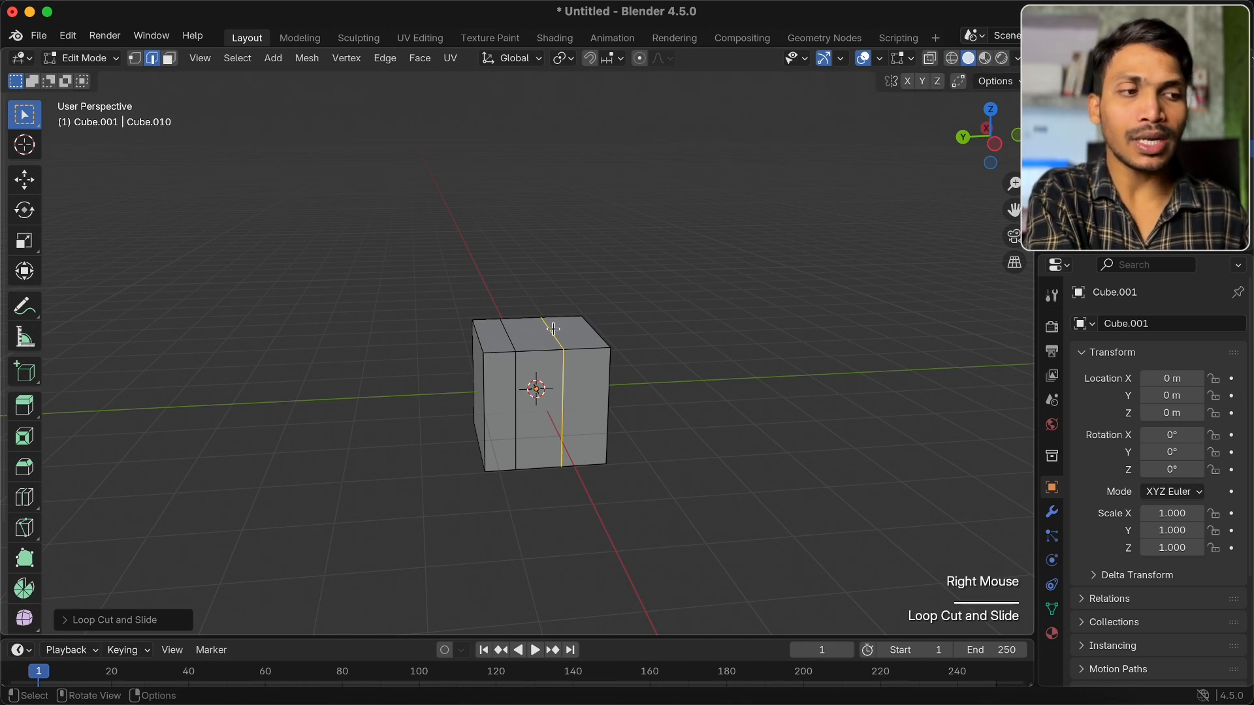
Add five horizontal loop cuts around the cube, slid slightly from their even spacing
middle_drag(597, 434, 597, 395)
key(super+r)
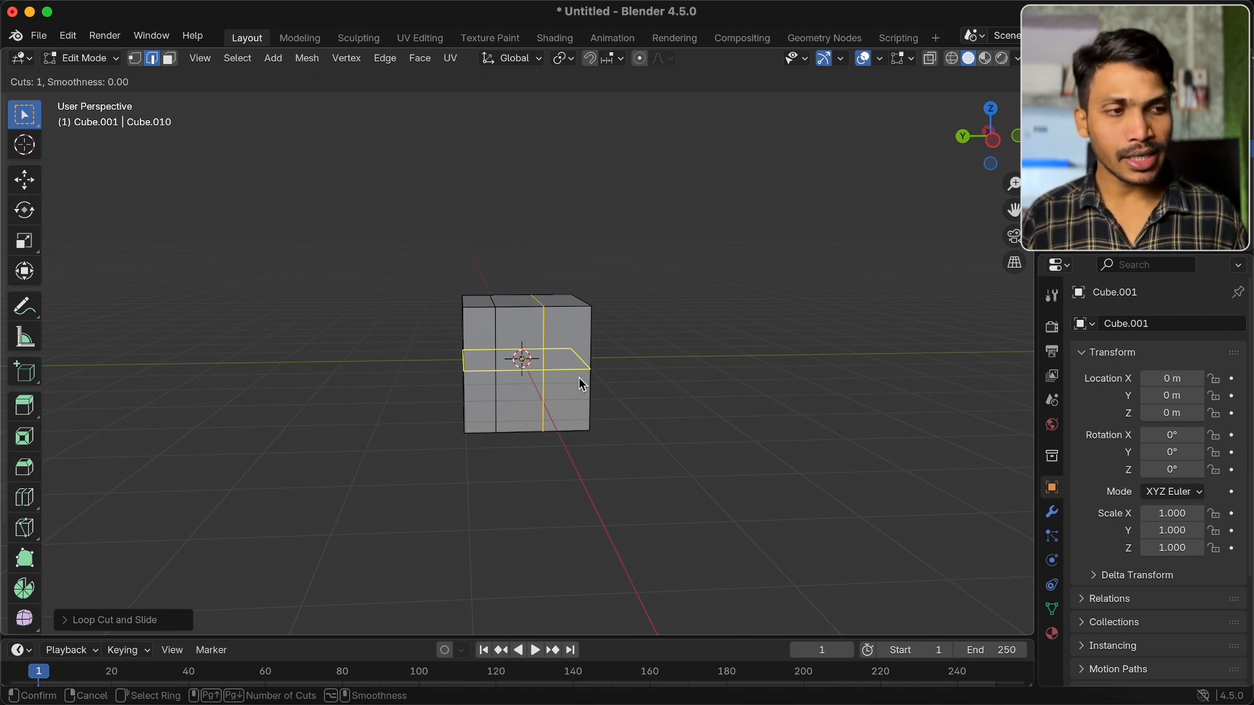
scroll(579, 378, up, 3)
scroll(582, 384, up, 1)
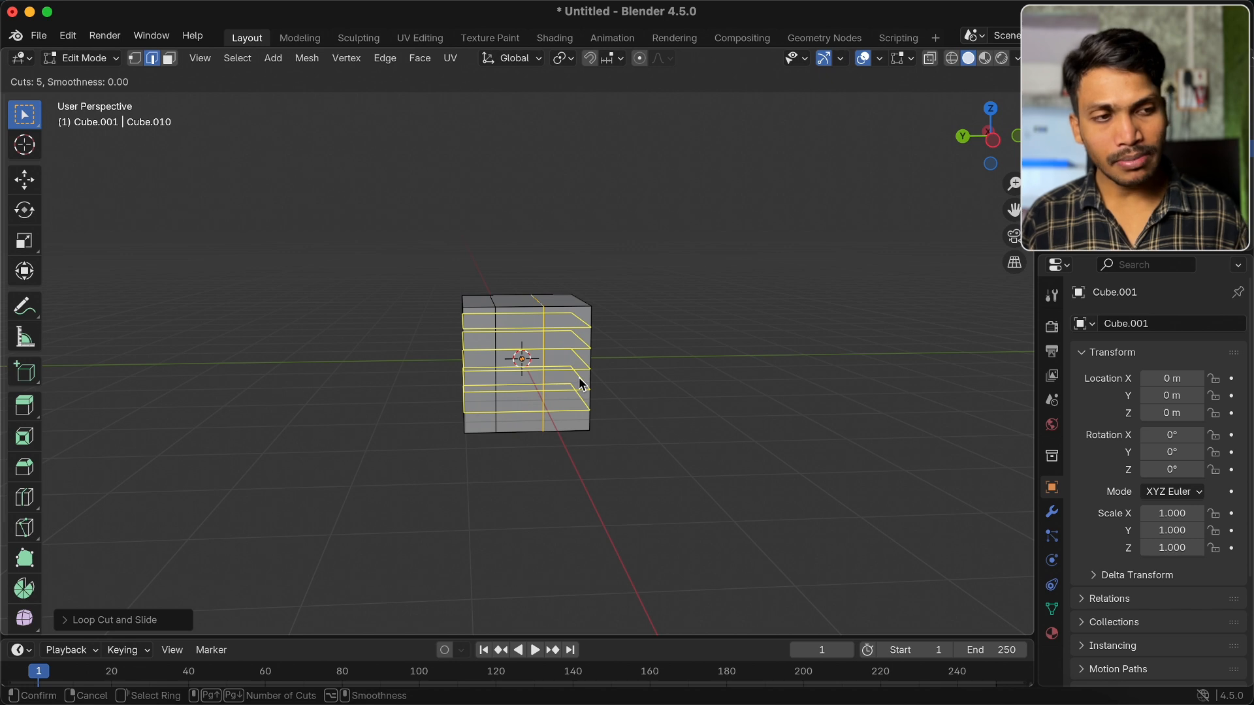
click(582, 384)
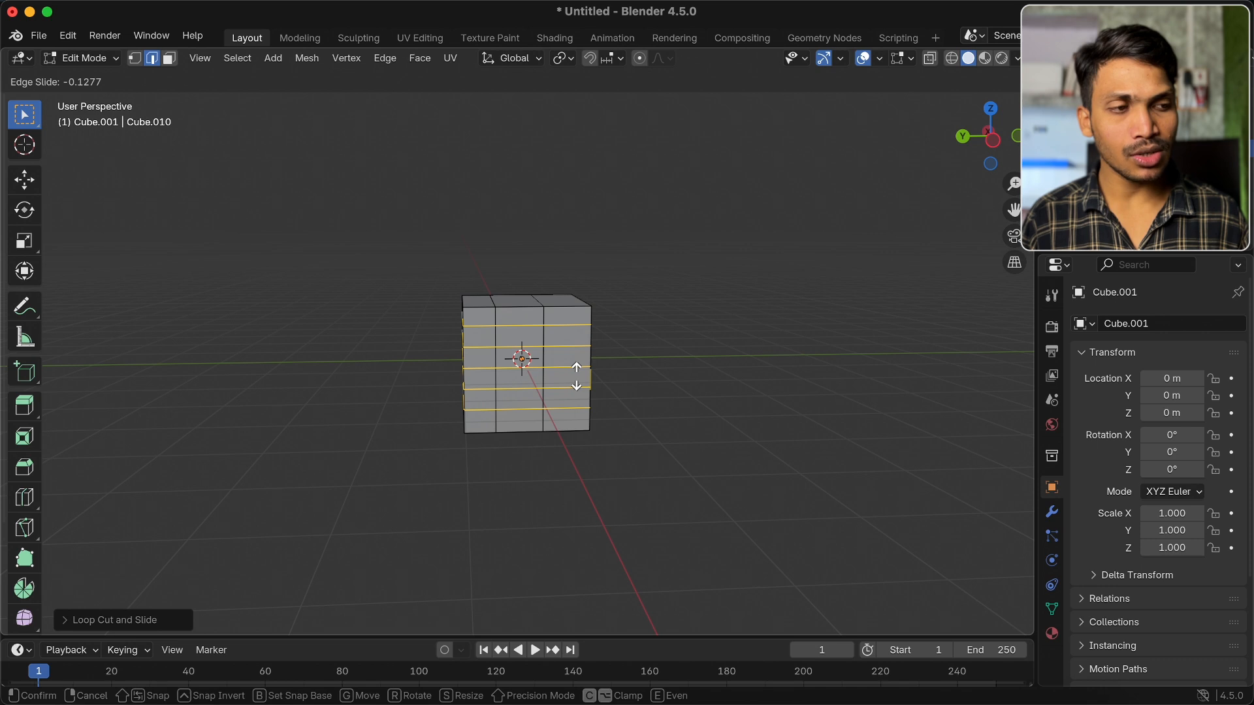
click(576, 376)
Switch to face selection and extrude the middle strip of the cube's top face upward into a tall block
scroll(576, 376, left, 10)
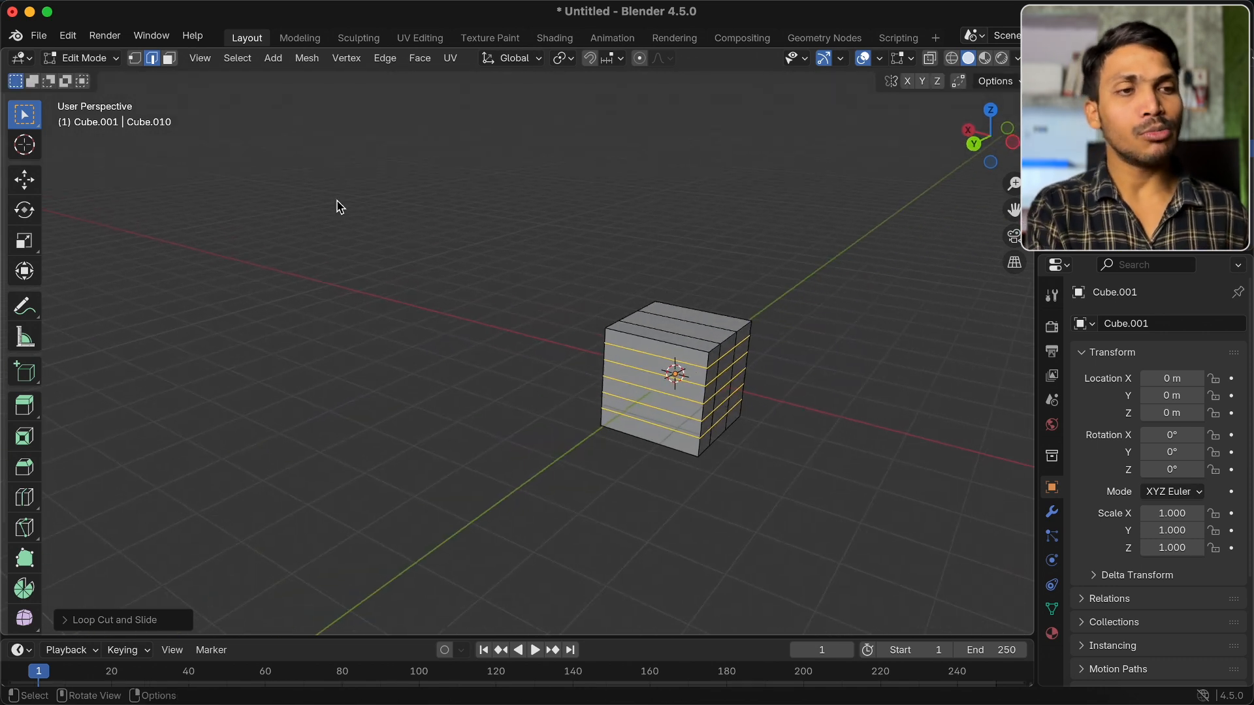
click(169, 58)
click(727, 344)
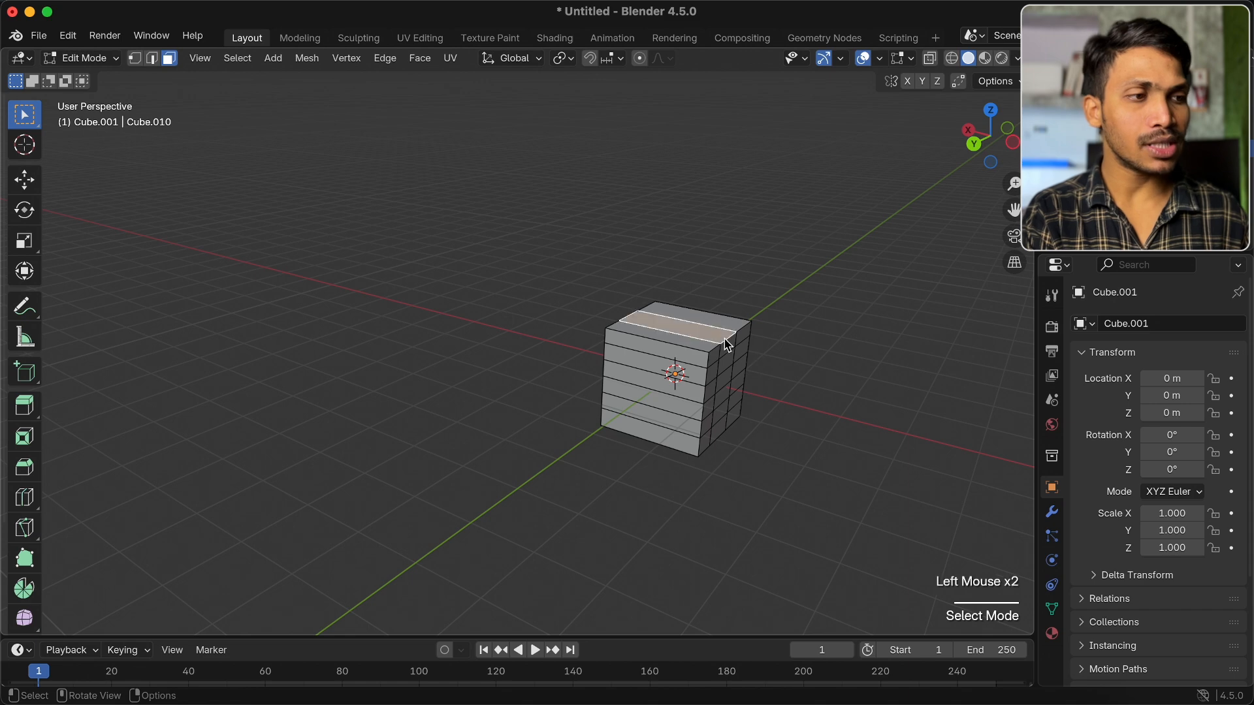
scroll(727, 344, left, 3)
key(e)
click(728, 274)
Inset a small face in the middle column of the cube's side about 0.1 m and extrude it slightly inward
double_click(706, 405)
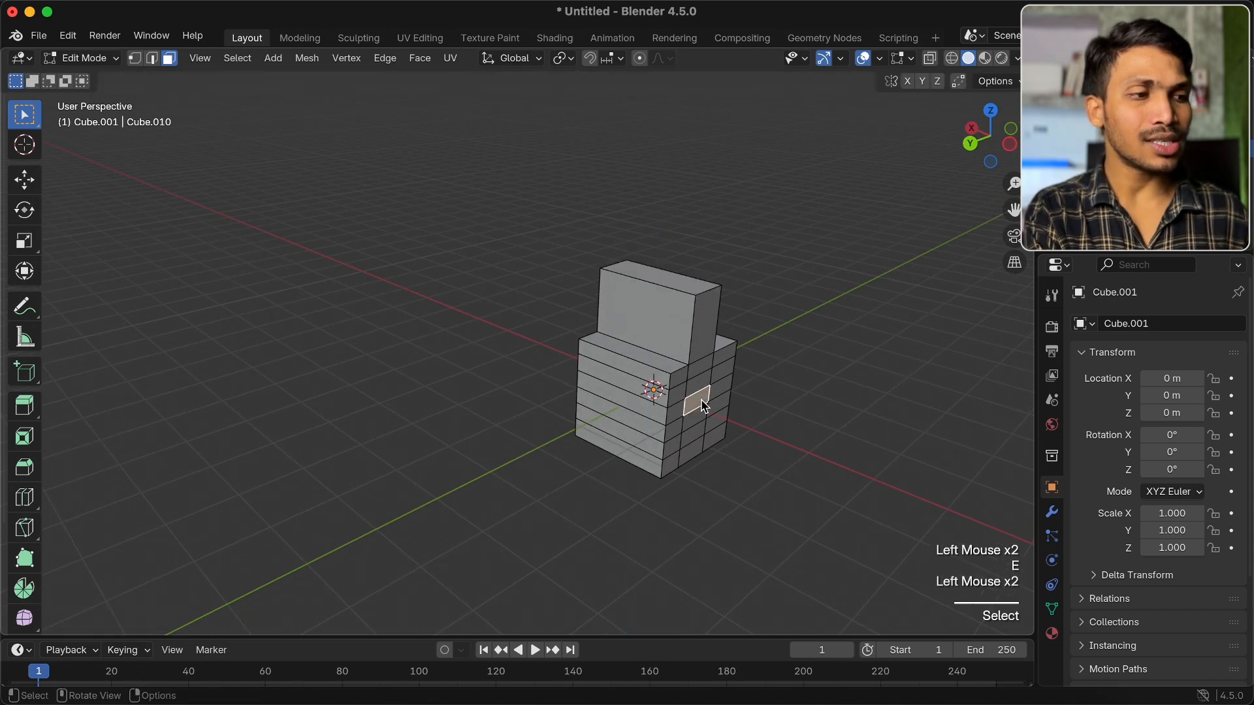
scroll(770, 418, left, 3)
key(i)
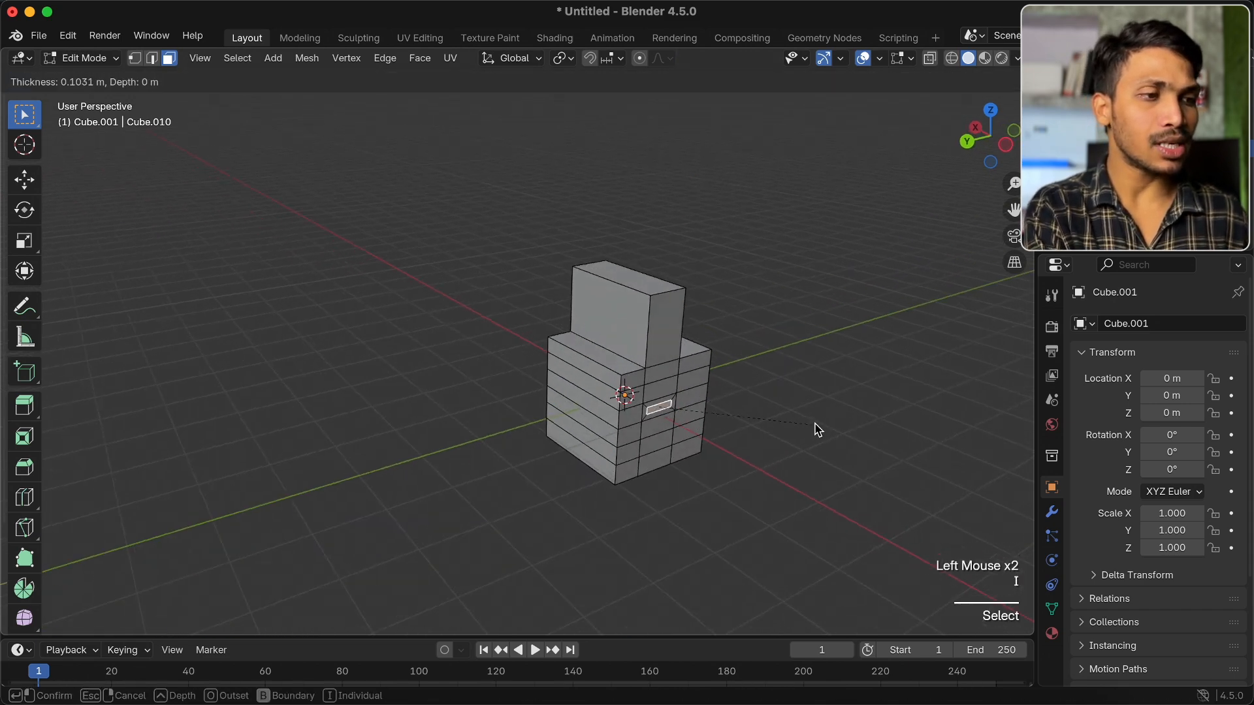
click(819, 430)
key(e)
click(802, 421)
scroll(801, 420, left, 5)
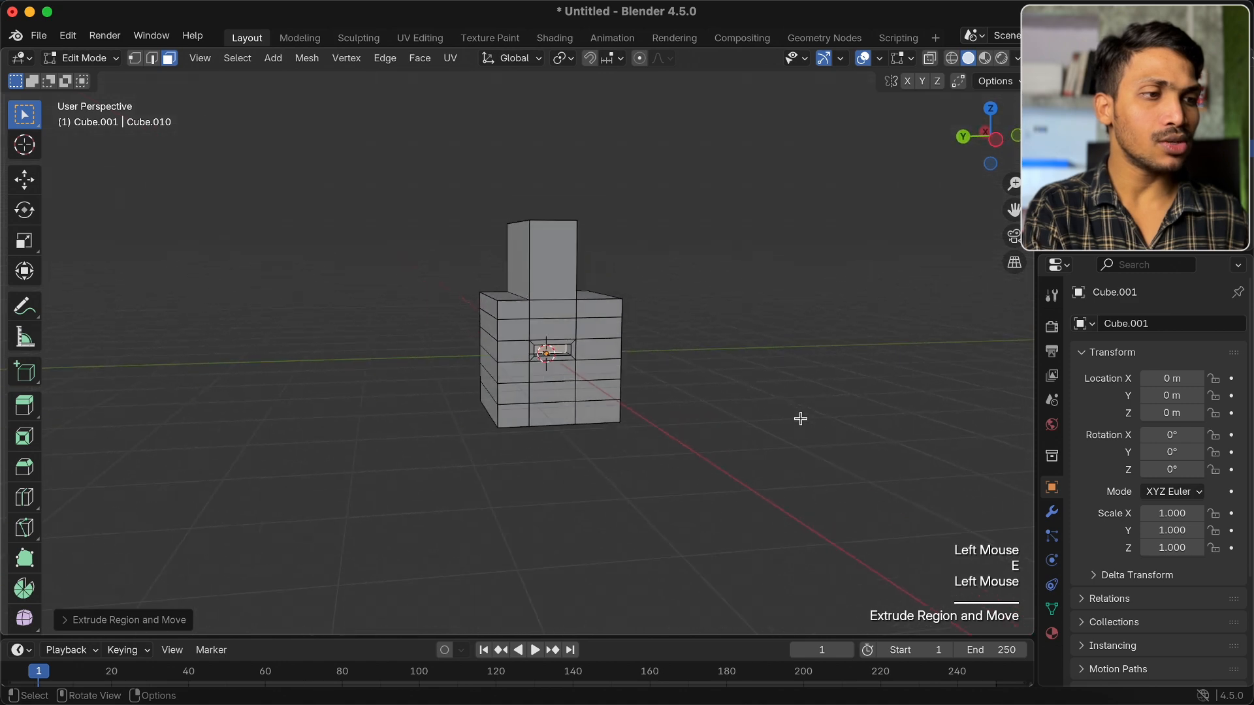
super+scroll(584, 418, up, 3)
super+scroll(559, 411, down, 3)
scroll(558, 408, up, 4)
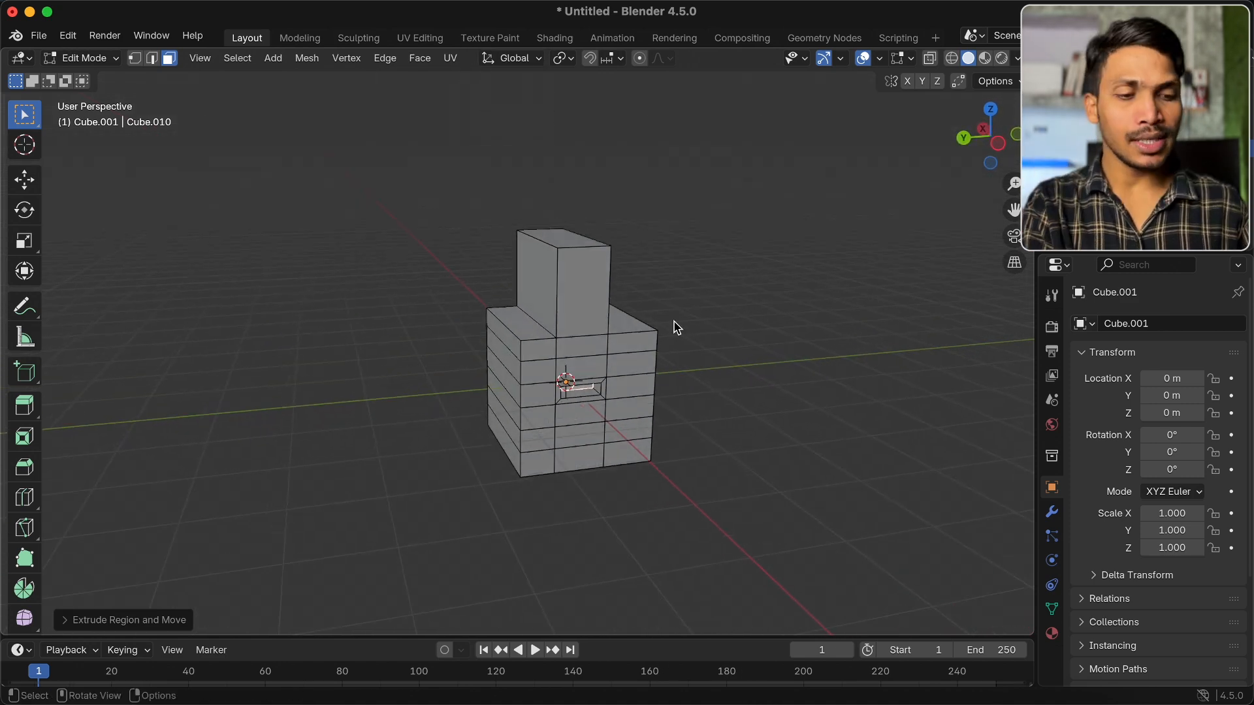
Return to Object Mode, hide the edited block and add a new mesh cube at the 3D cursor
key(Tab)
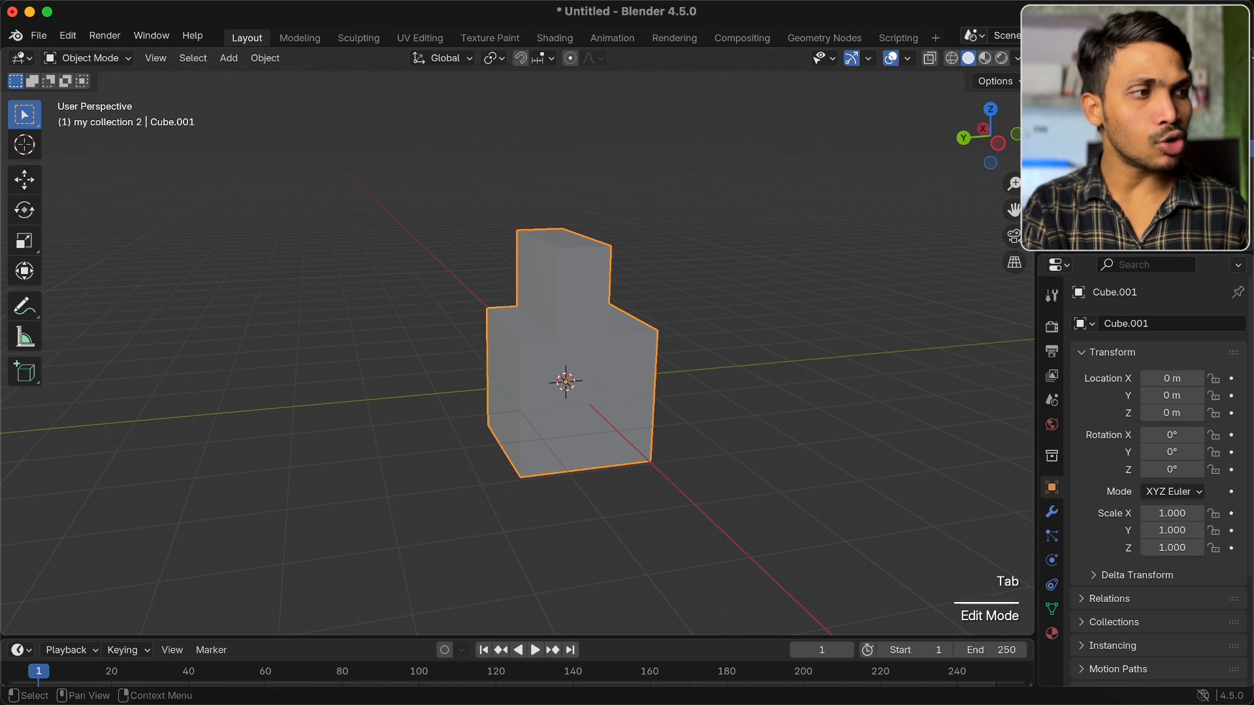
click(1224, 149)
key(shift+a)
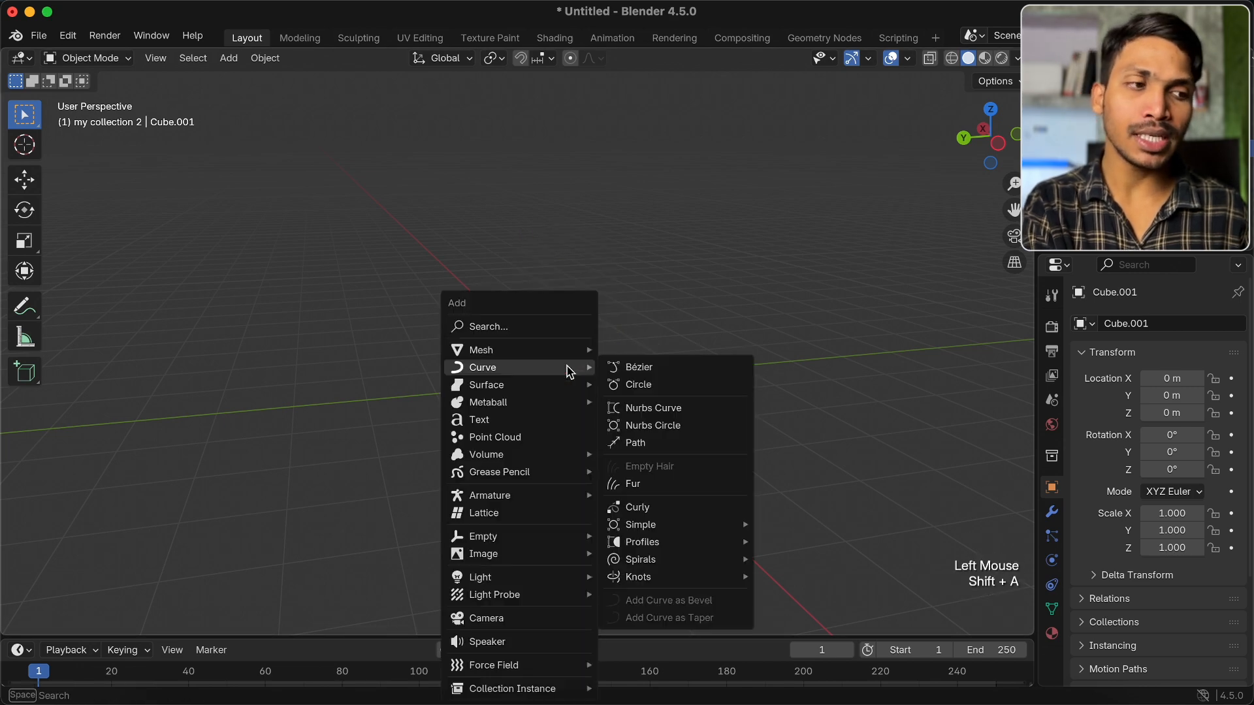
mouse_move(568, 356)
click(630, 366)
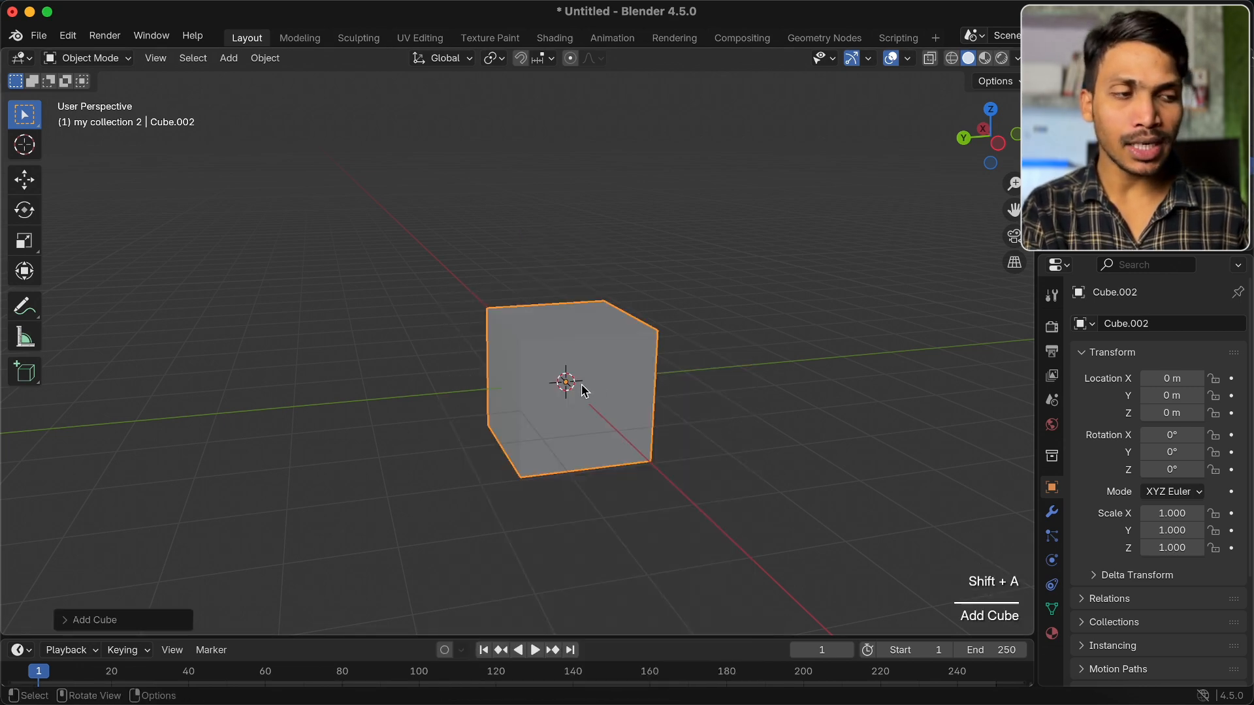
In Edit Mode, move the new cube's bottom face up along Z to flatten the cube into a thin slab
key(Tab)
middle_drag(585, 391, 549, 374)
click(548, 373)
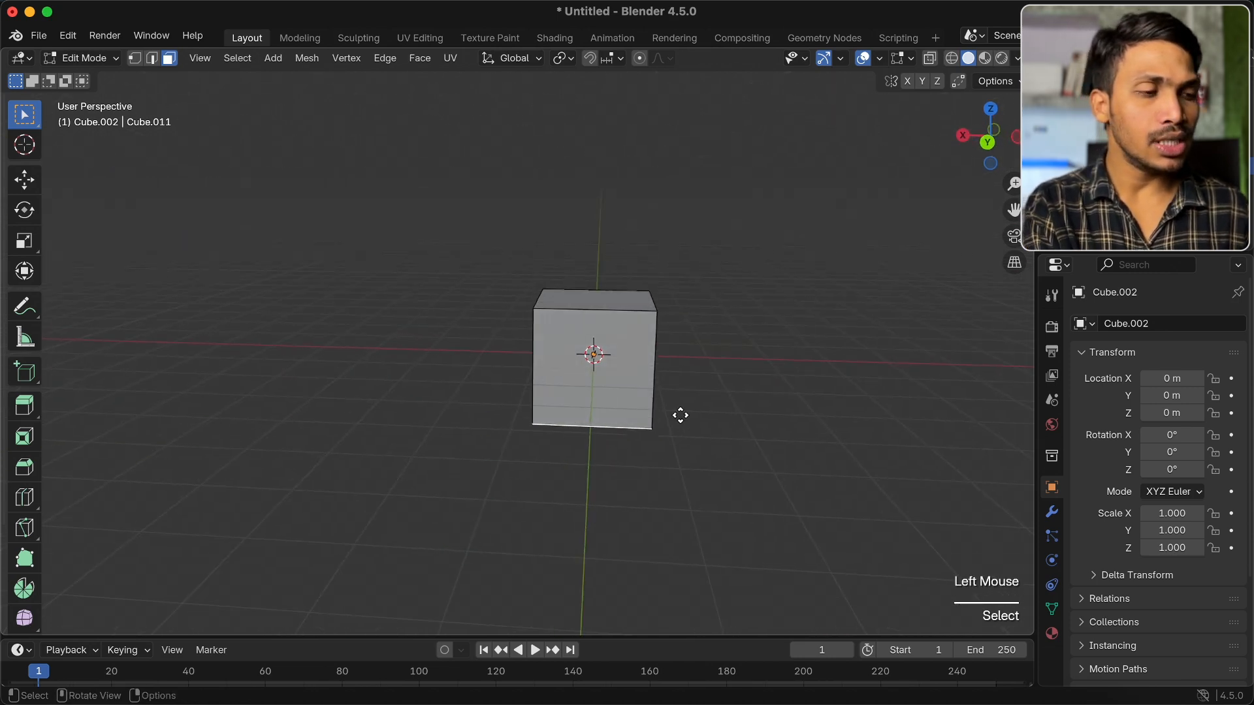
key(g)
key(z)
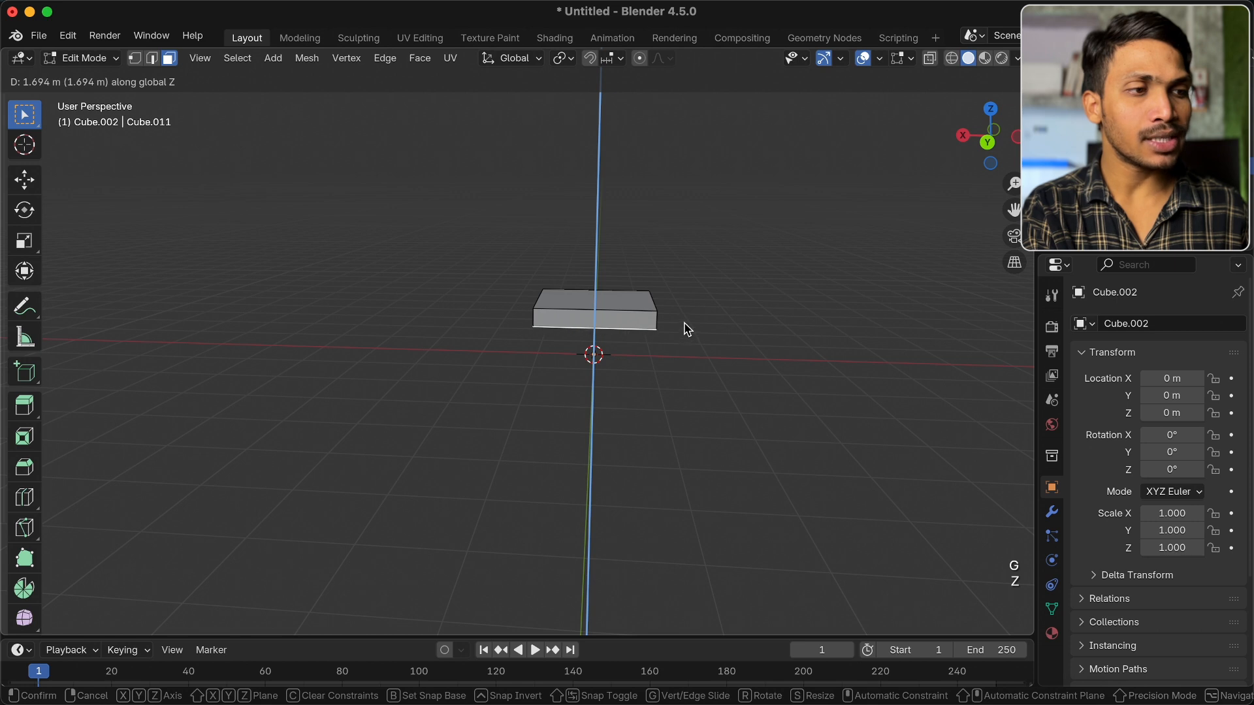
click(681, 318)
Move one end face of the slab outward along X to stretch it into a longer rectangle
mouse_move(681, 317)
middle_down()
mouse_move(620, 305)
mouse_move(680, 338)
middle_up()
double_click(620, 305)
key(g)
key(x)
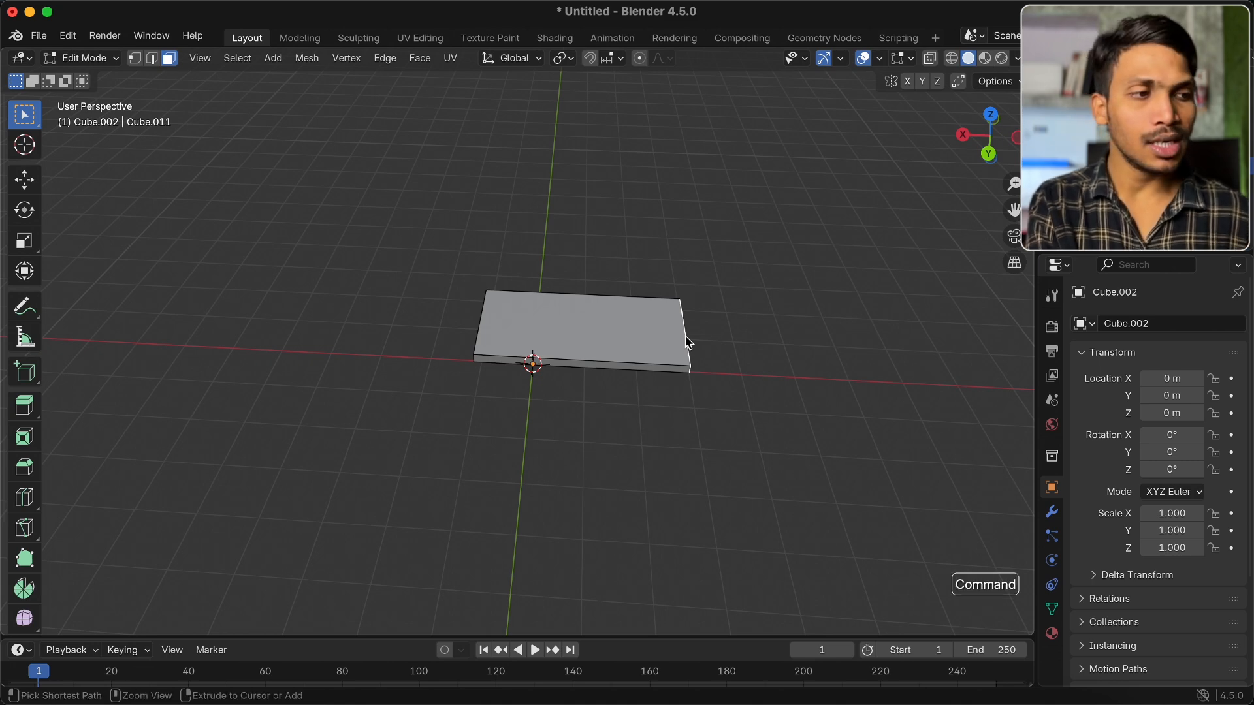
Lengthen the slab slightly by moving its −X end face outward along the X axis
super+scroll(686, 342, up, 1)
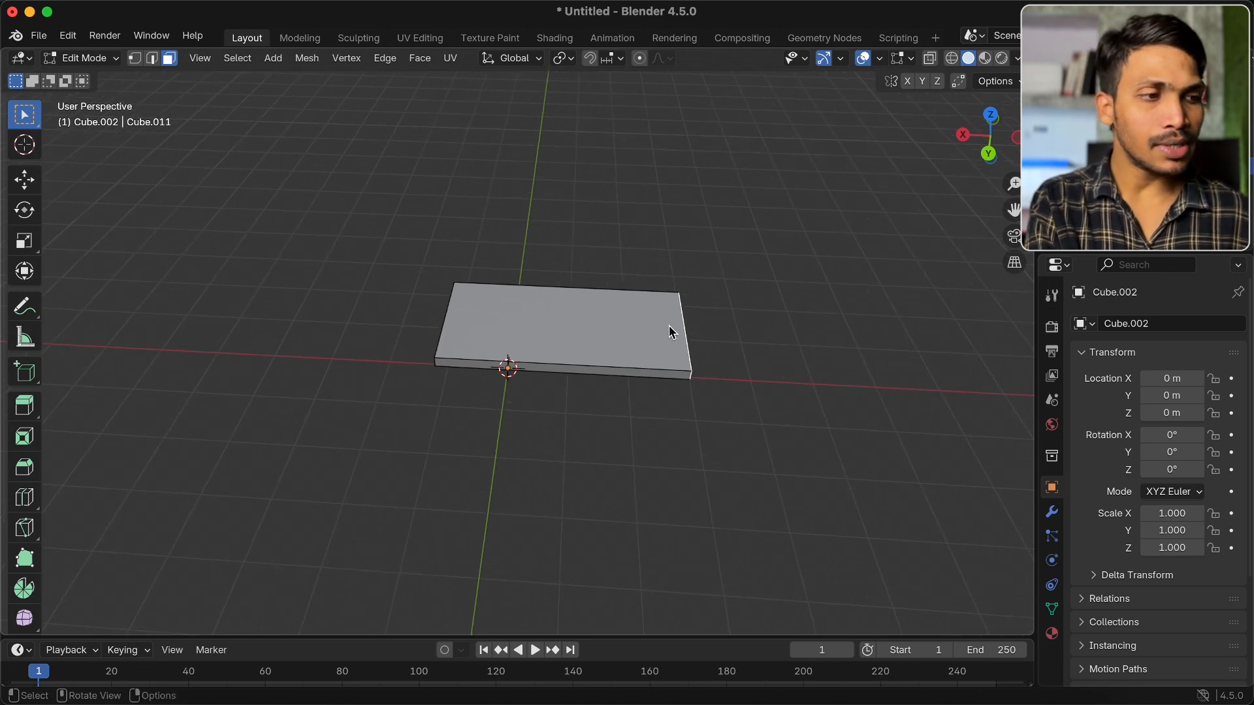
key(g)
key(x)
click(770, 314)
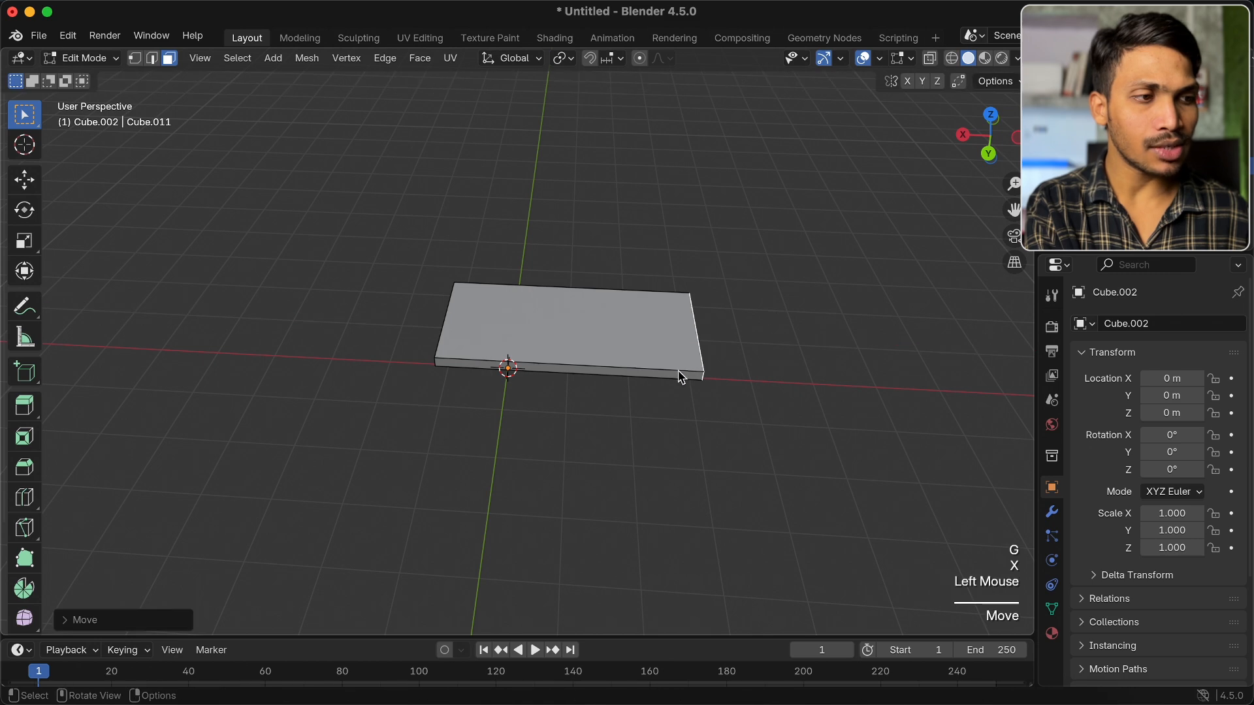
Widen the slab by moving its long +Y side face outward along the Y axis
click(719, 379)
key(g)
key(y)
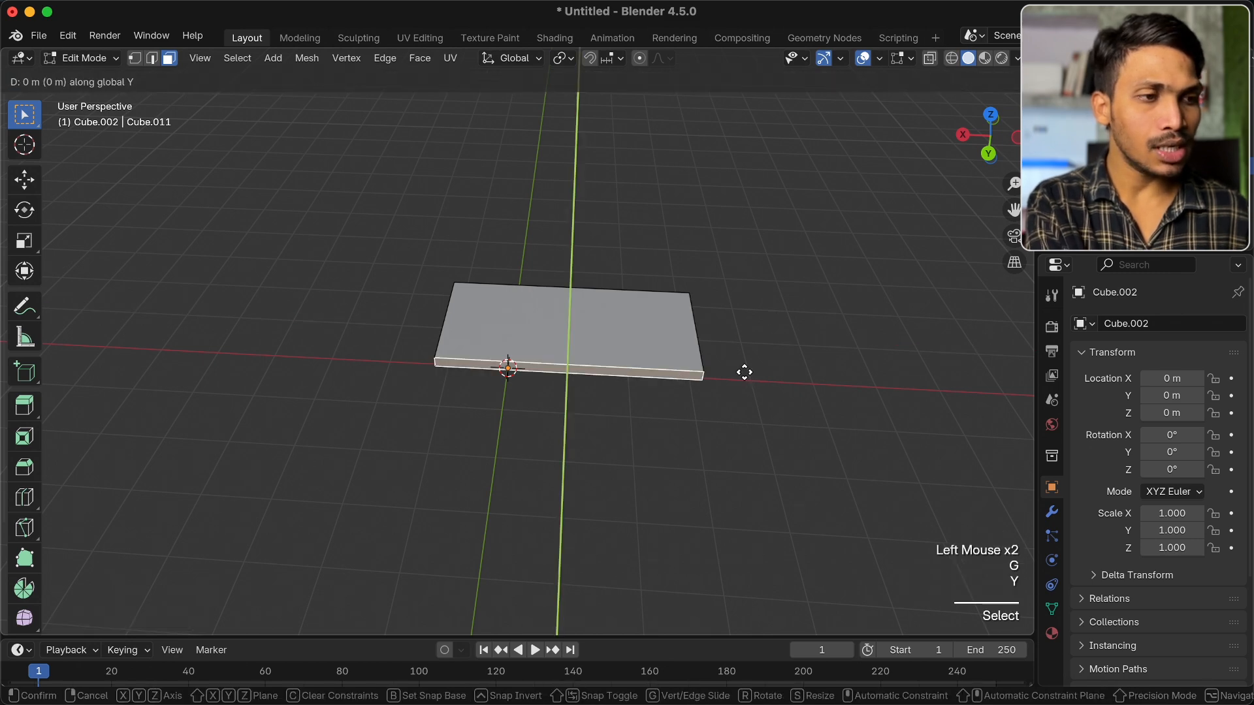
click(745, 384)
scroll(744, 378, left, 3)
scroll(744, 378, right, 5)
scroll(743, 378, left, 6)
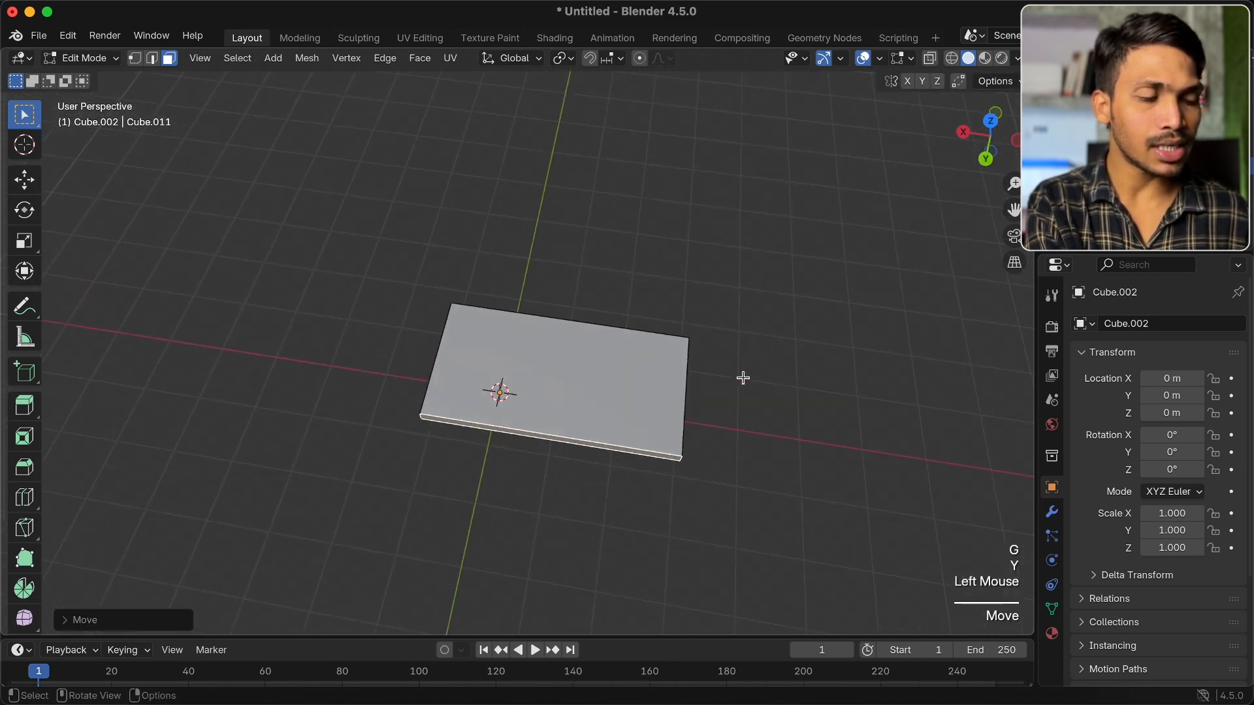
scroll(743, 378, right, 3)
scroll(743, 378, right, 5)
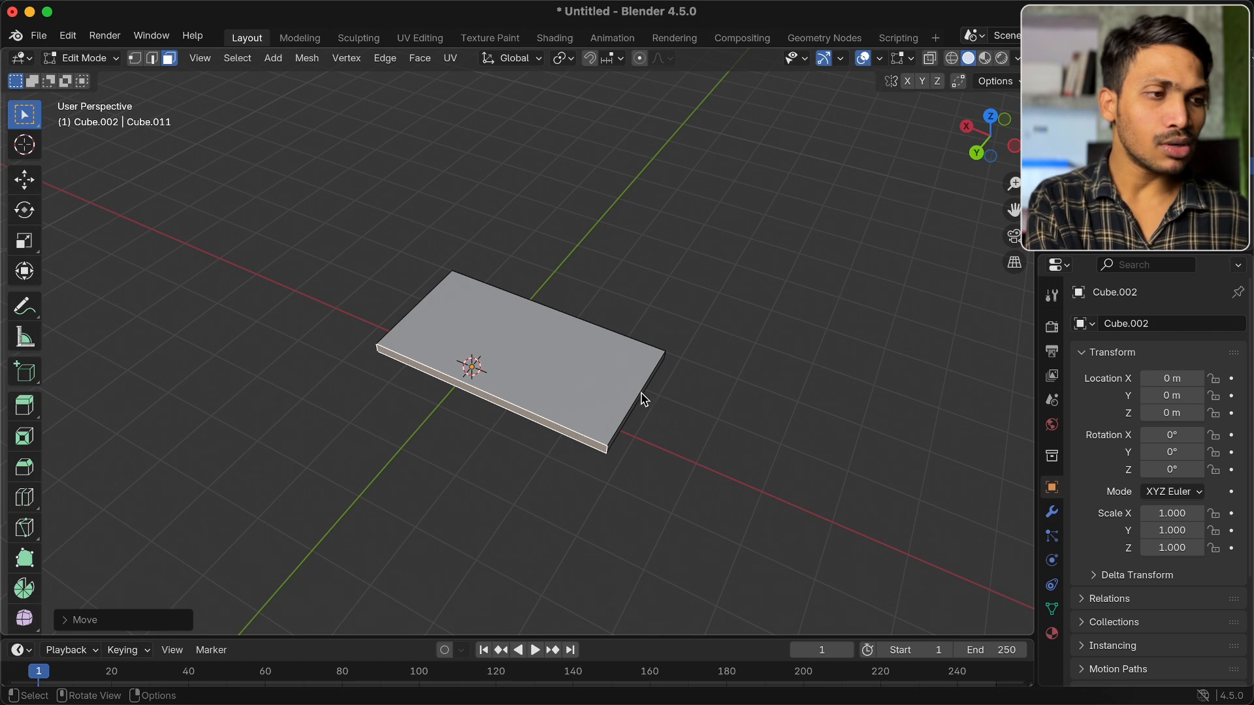
Move the −X end face of the widened slab further out along X to extend the tabletop
click(643, 397)
scroll(641, 398, down, 2)
key(g)
key(x)
click(715, 407)
scroll(715, 406, right, 5)
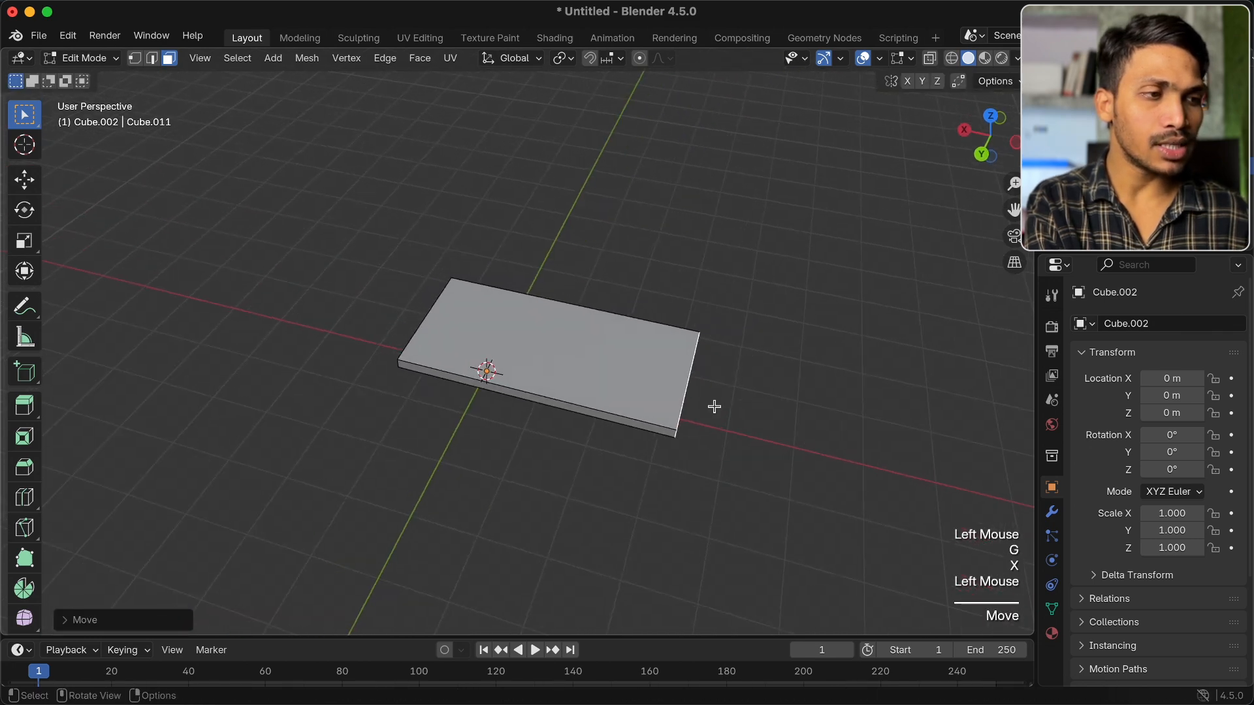
scroll(642, 355, right, 2)
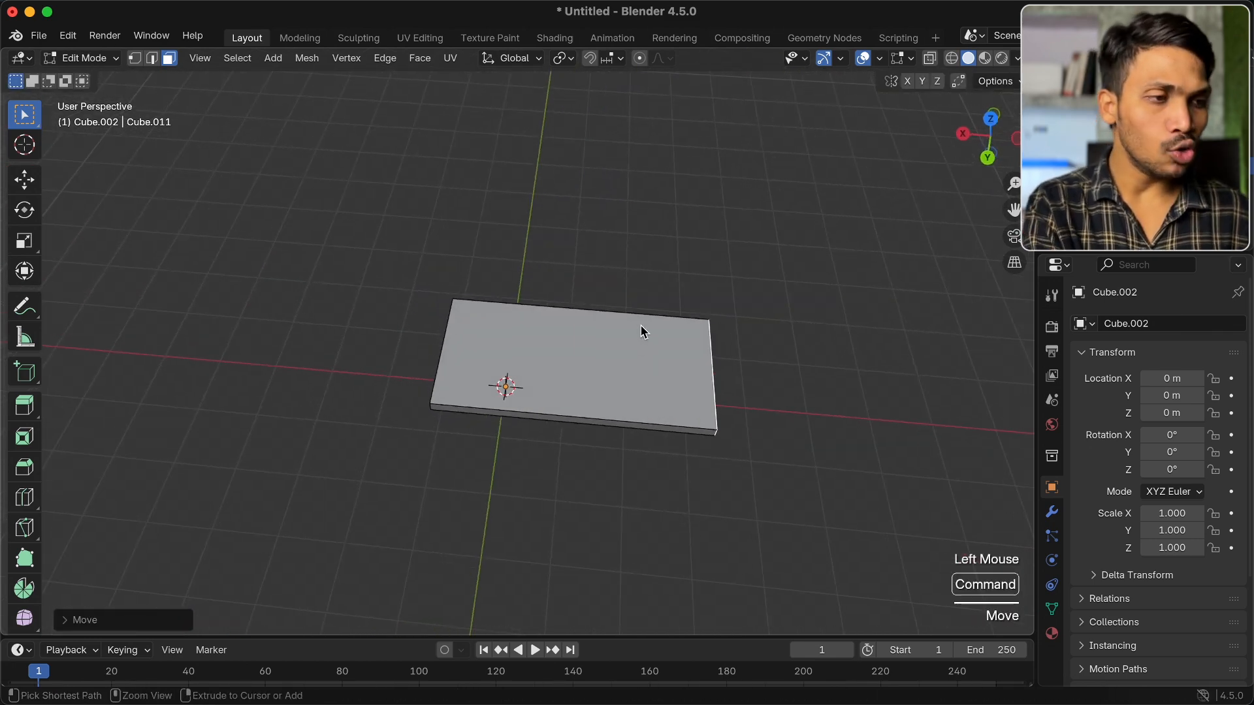
Add two closely spaced loop cuts across the slab near its −X end to mark out a narrow strip
key(super+r)
click(640, 325)
click(721, 327)
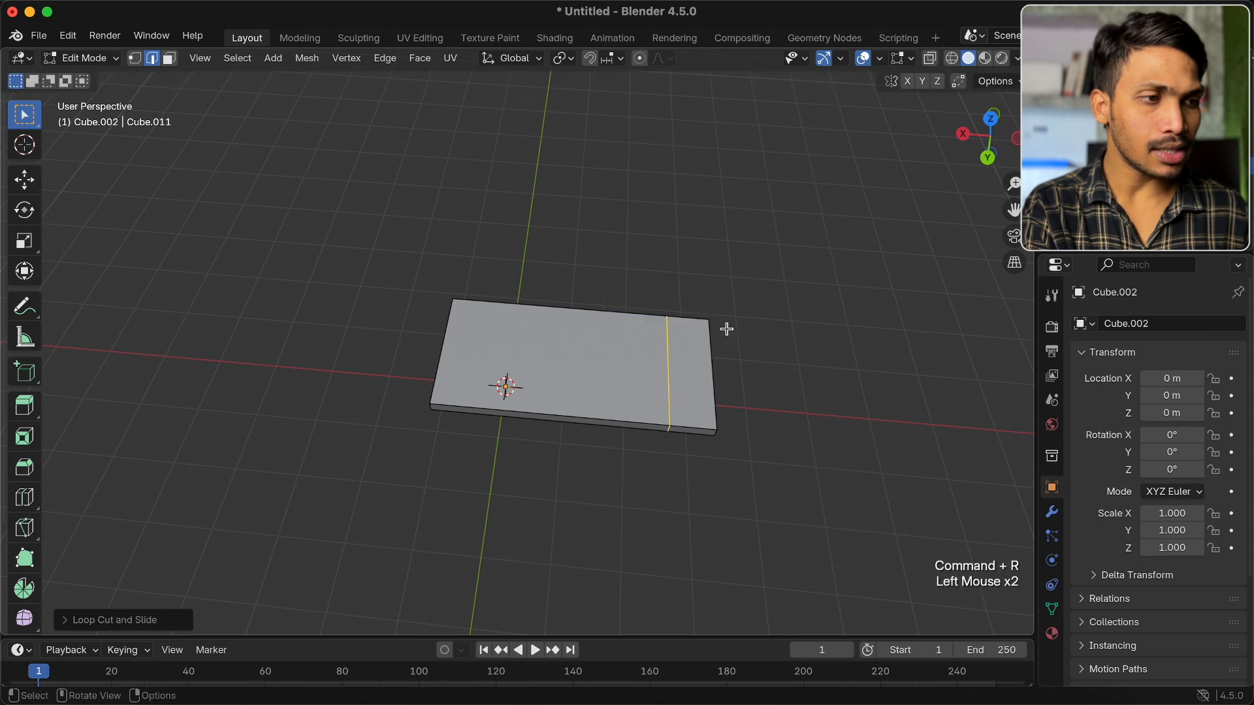
key(super+r)
click(661, 330)
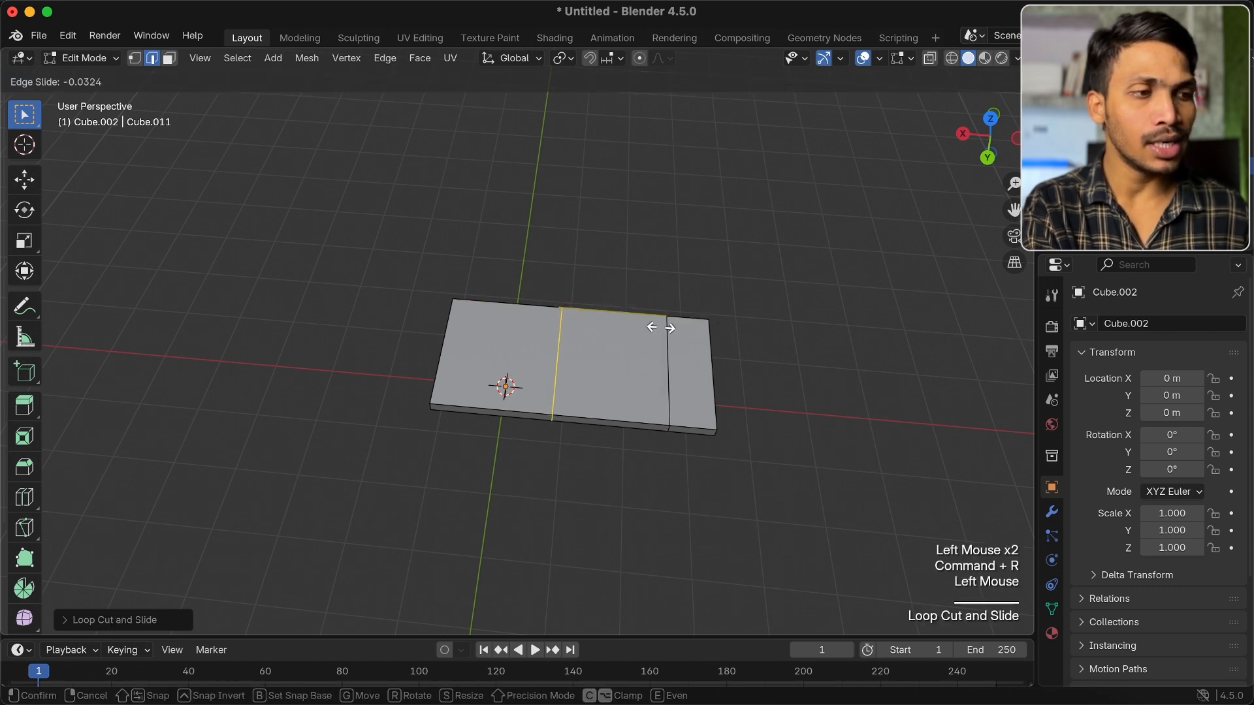
click(744, 332)
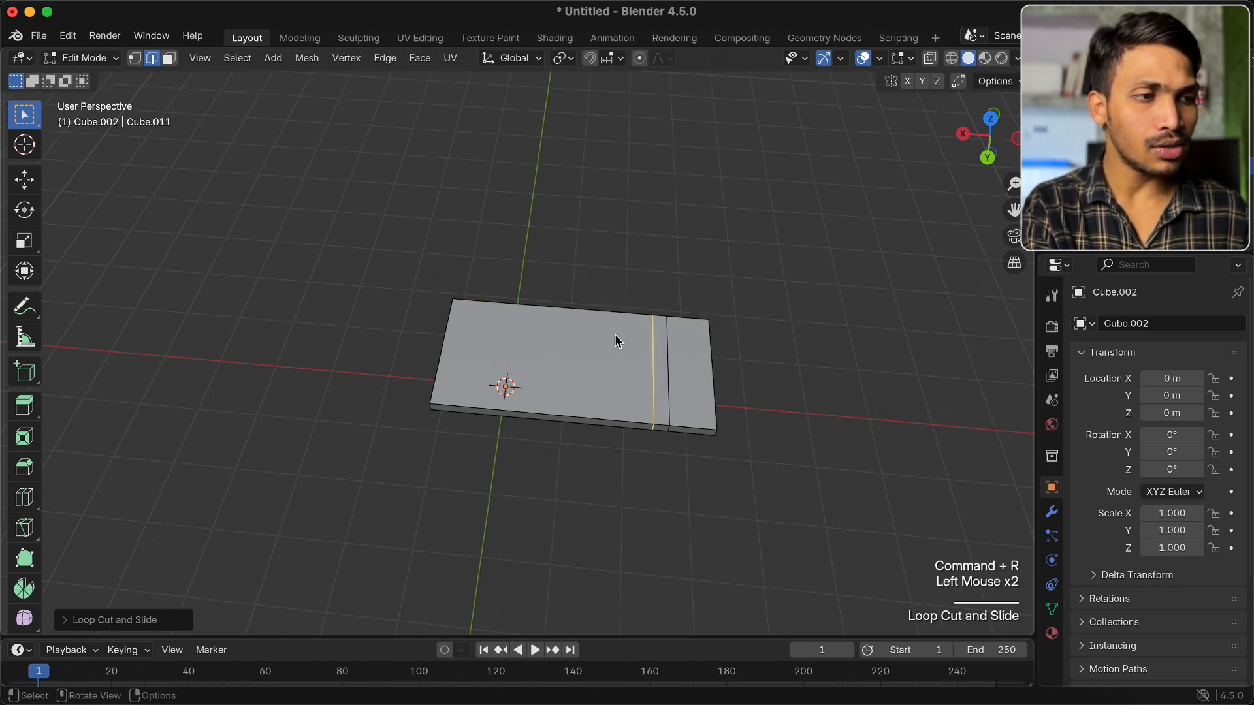
Add two closely spaced loop cuts across the slab near its +X end to mark a matching narrow strip
key(super+r)
click(529, 327)
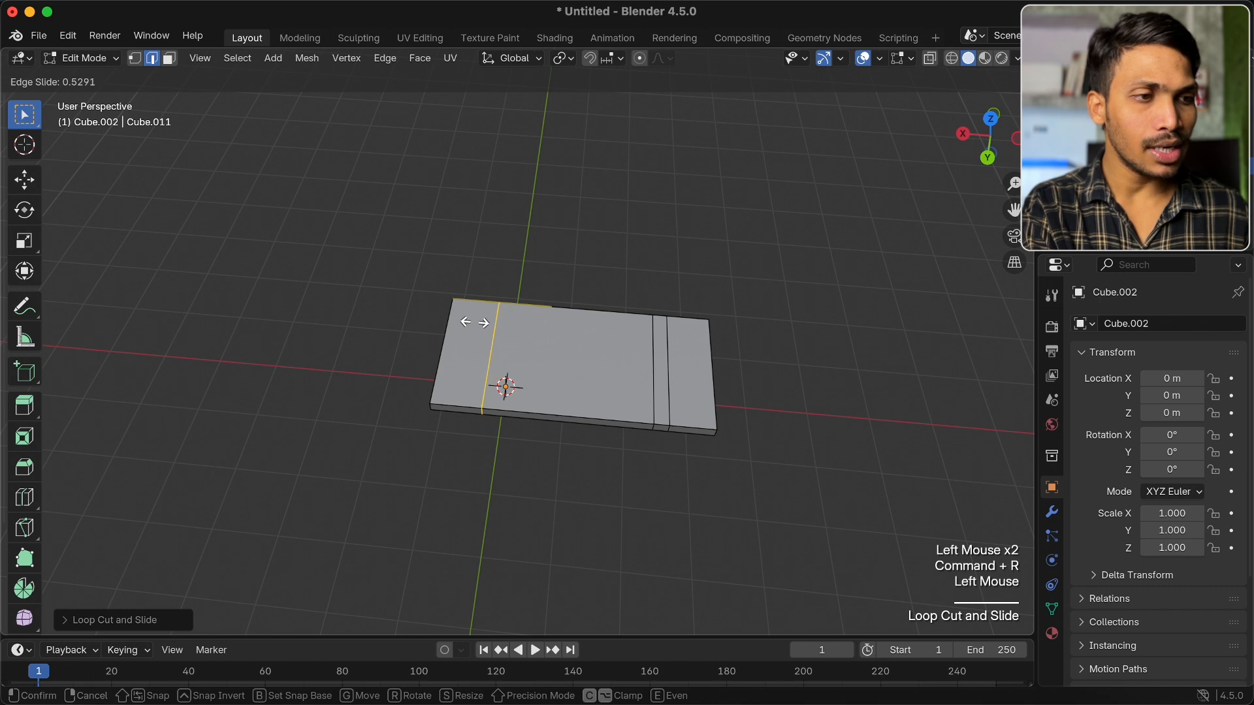
click(496, 329)
key(super+r)
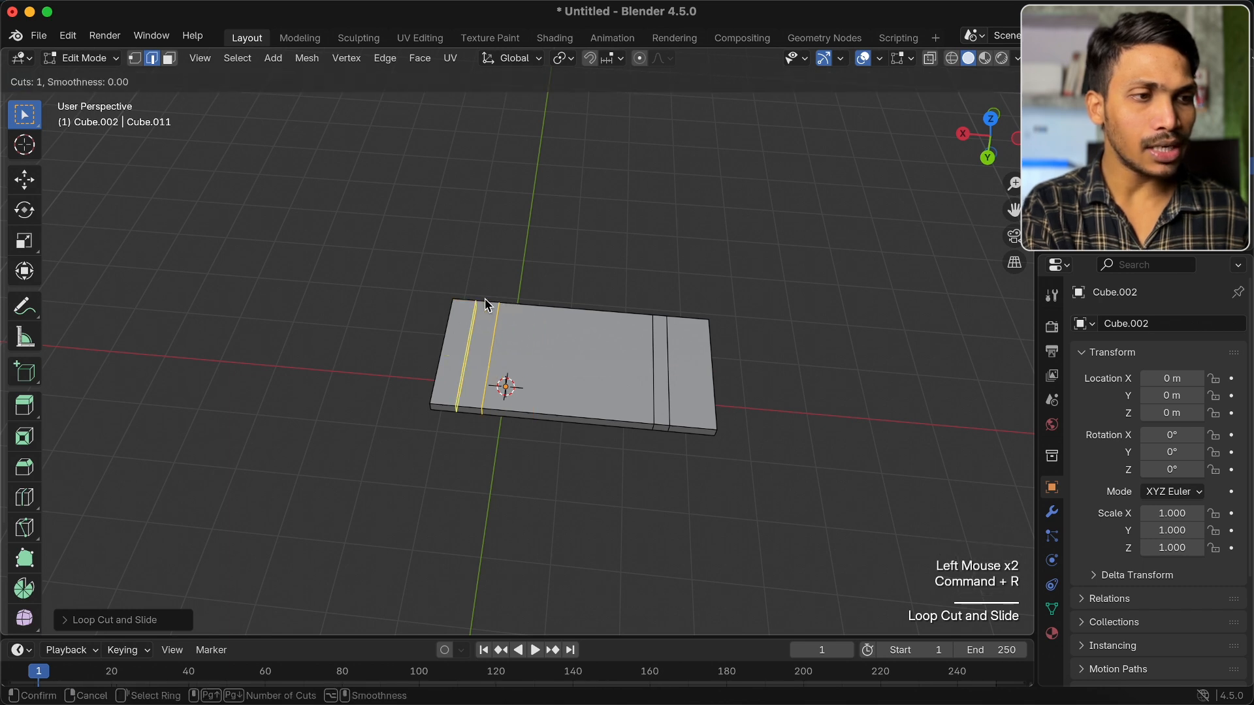
click(491, 302)
click(494, 301)
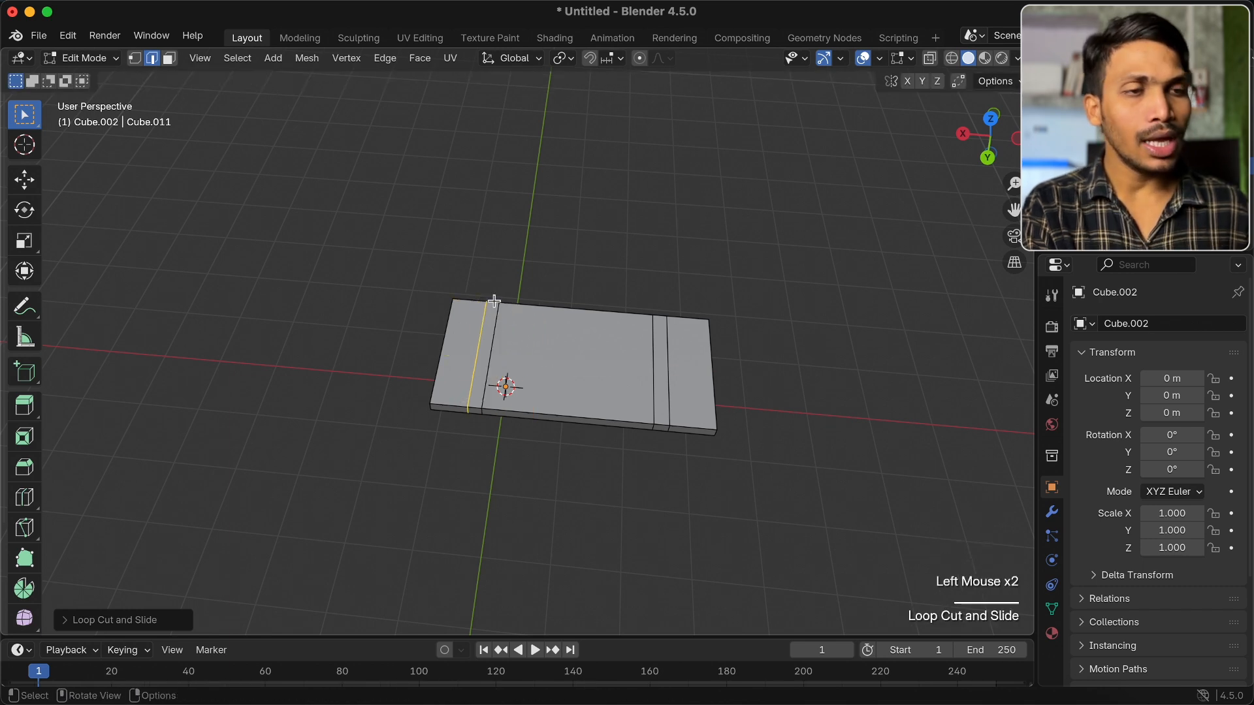
Extrude the two narrow strip faces on the slab's underside downward about 1.3 m to form the table legs
click(171, 59)
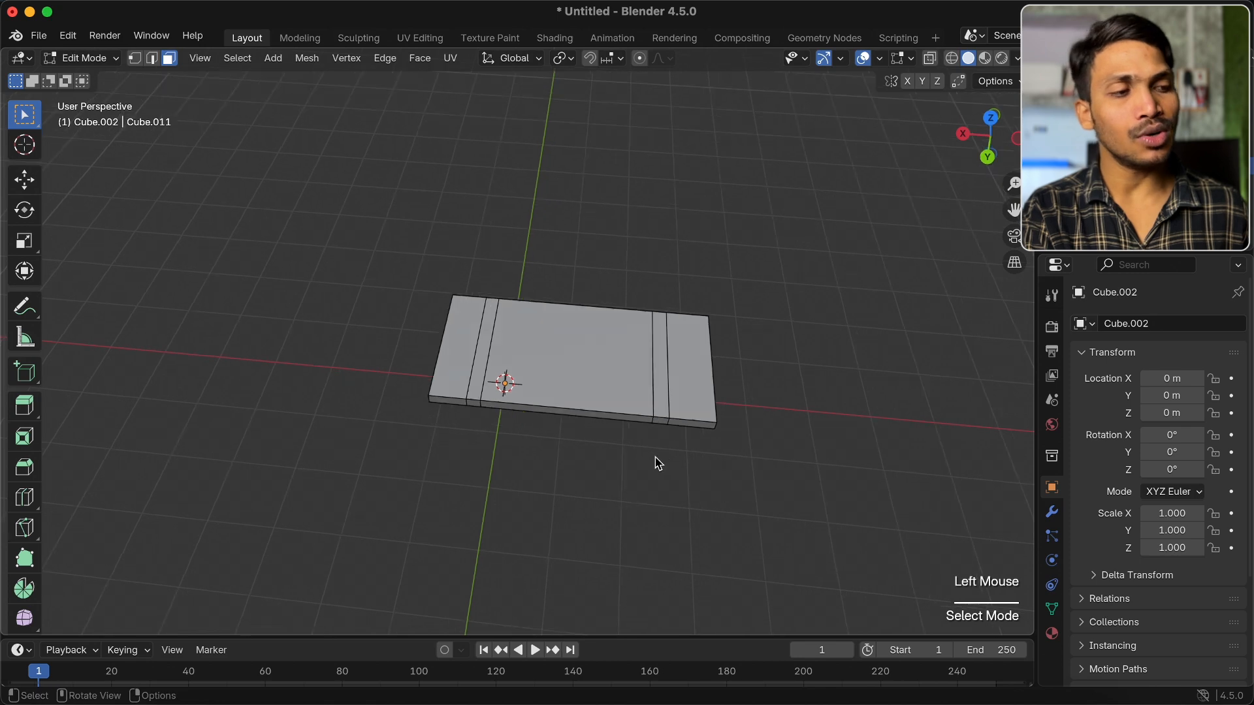
scroll(655, 462, down, 10)
shift+scroll(655, 462, up, 2)
super+scroll(665, 350, up, 4)
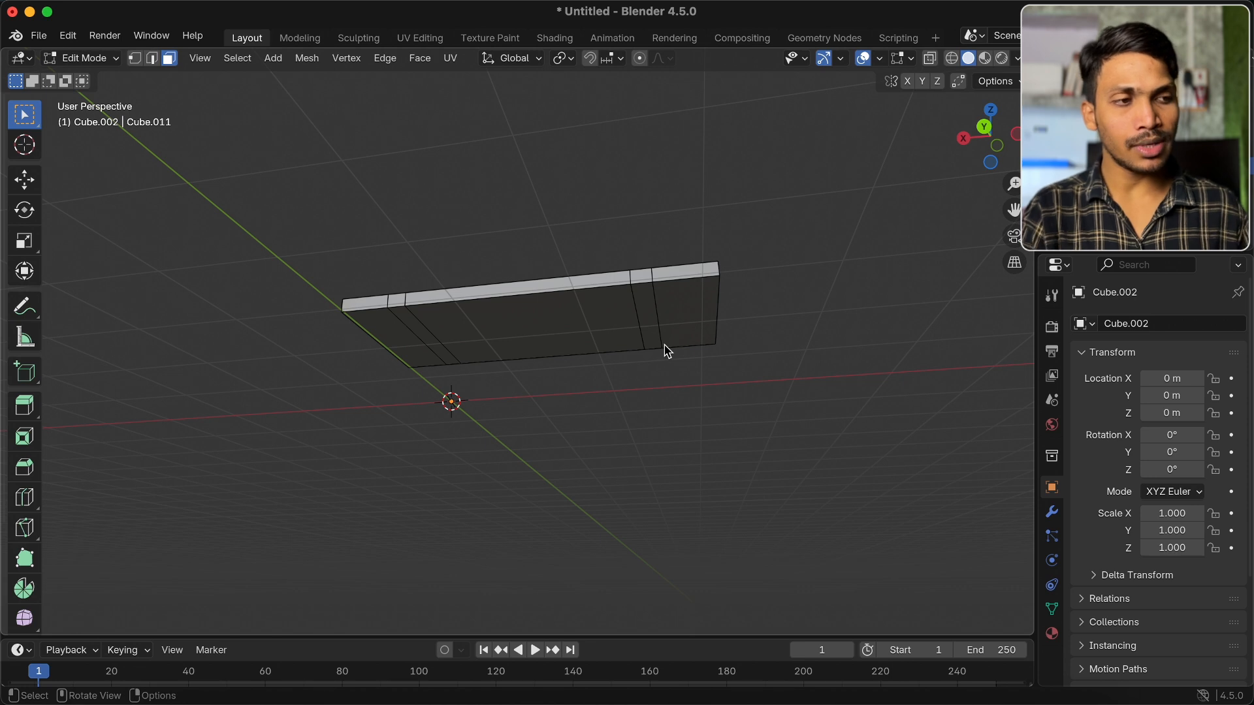
click(654, 329)
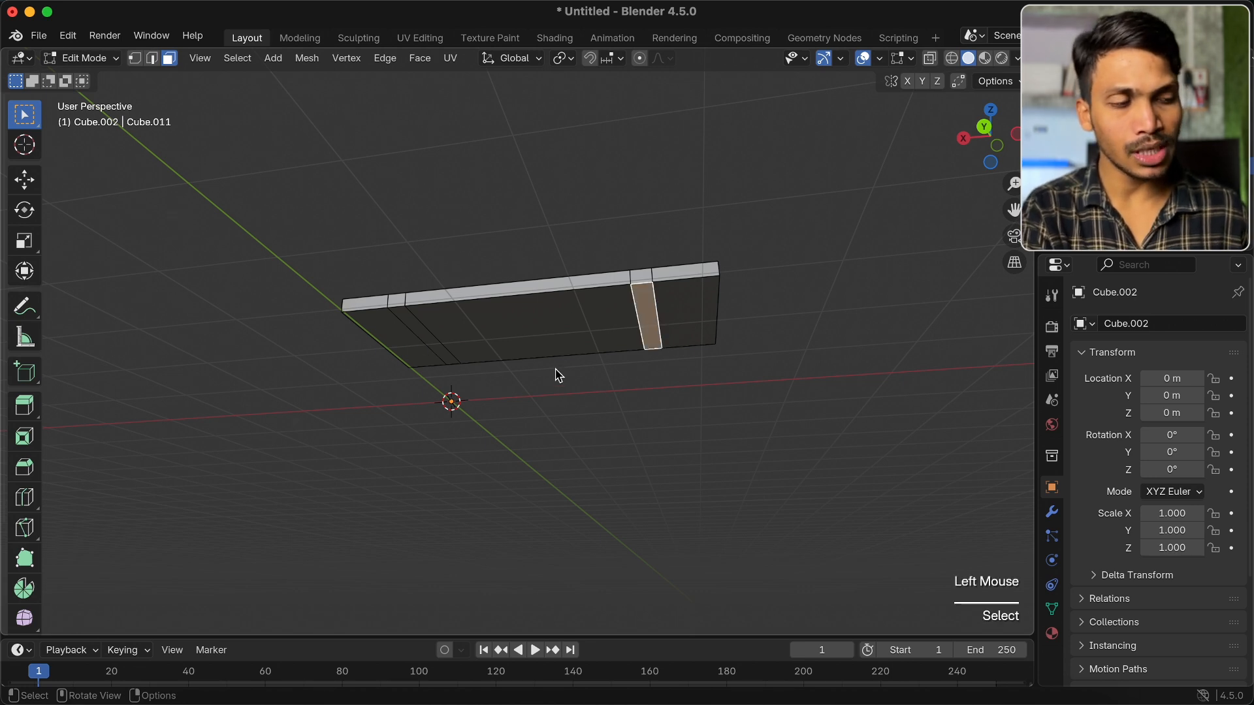
scroll(690, 357, left, 3)
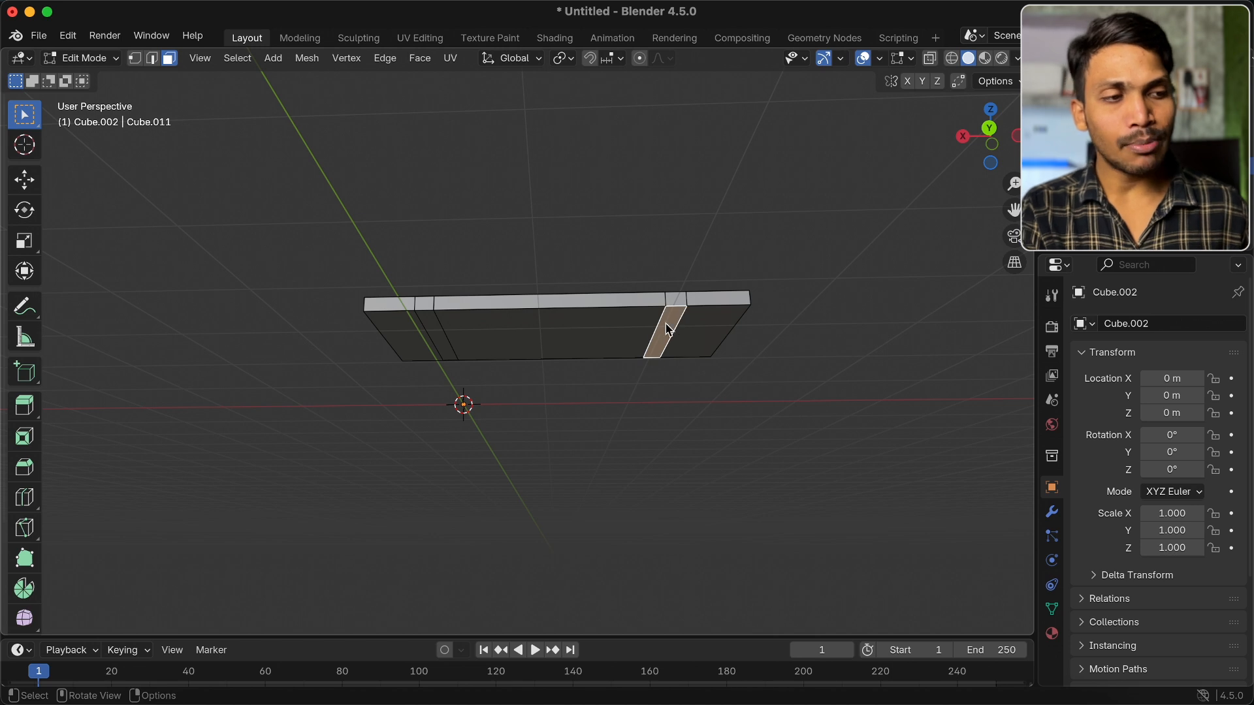
shift+click(444, 343)
scroll(669, 322, down, 2)
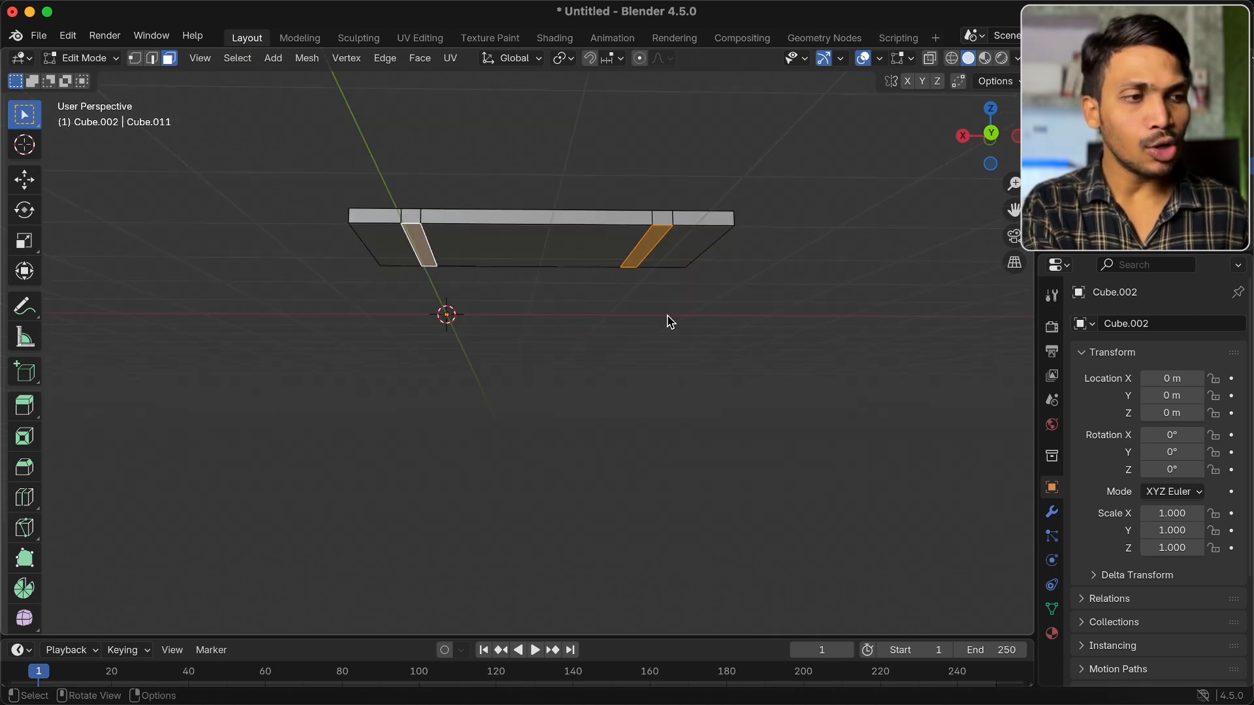
key(e)
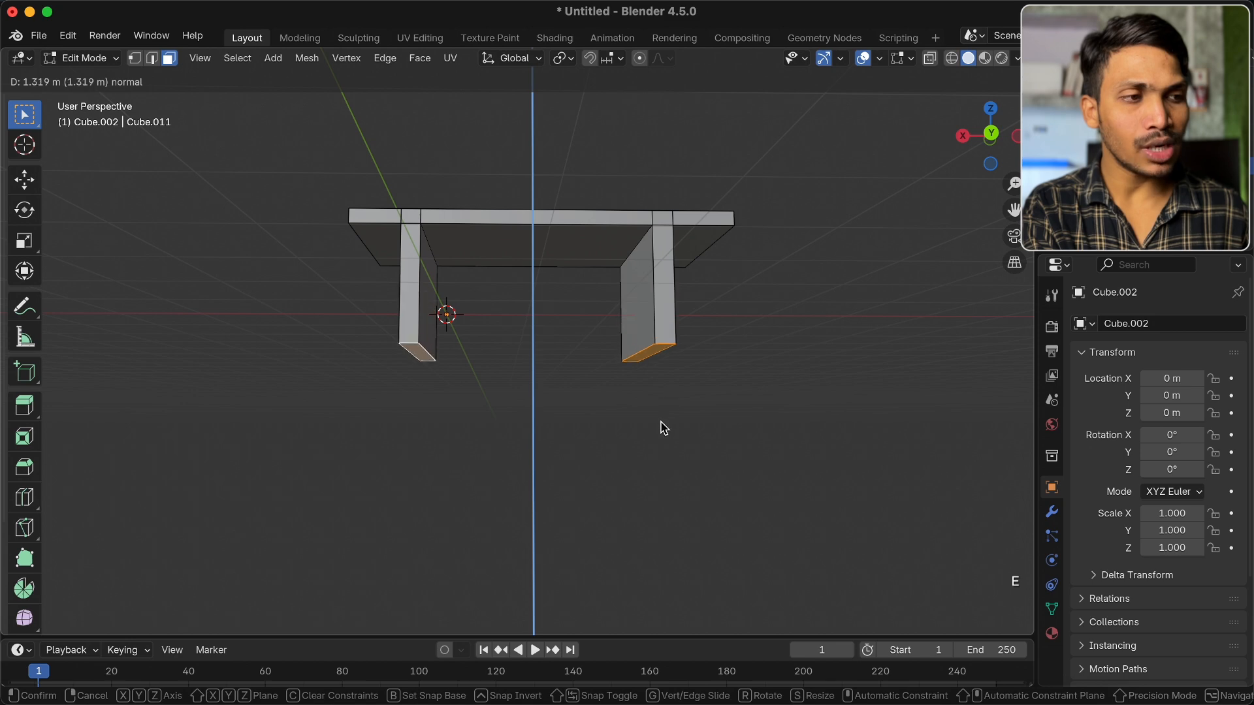
click(661, 423)
middle_drag(661, 423, 702, 331)
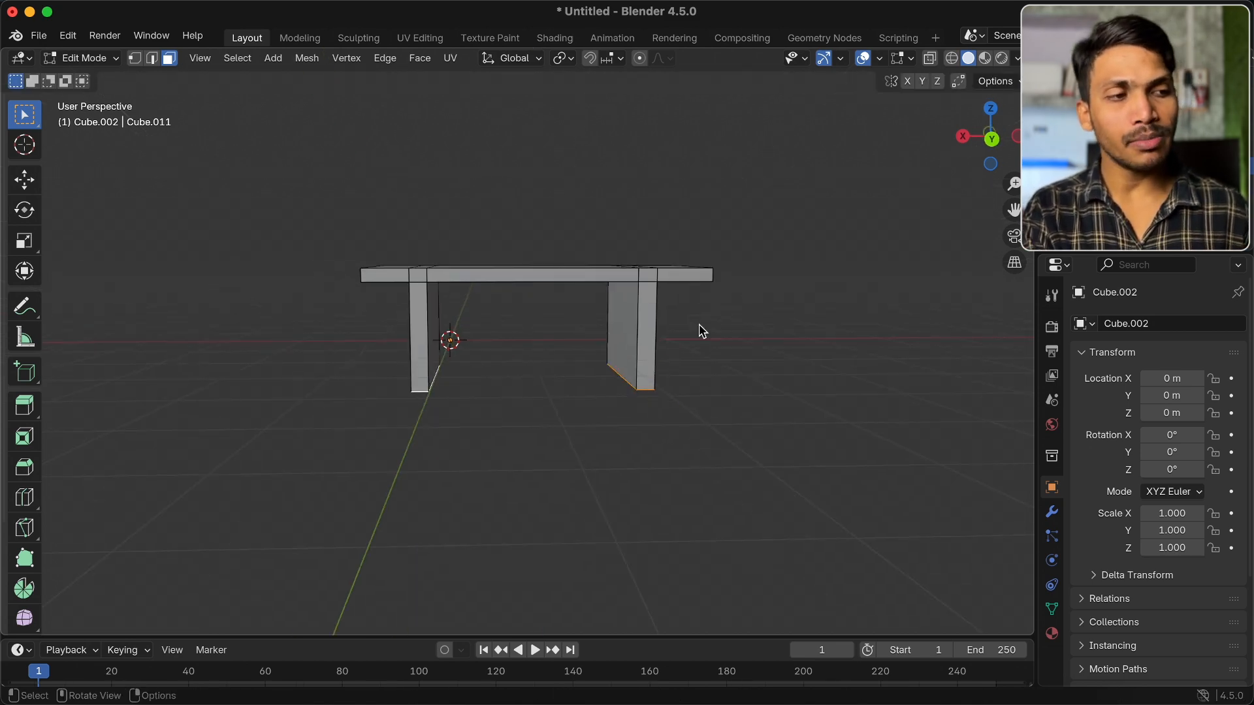
Return to Object Mode and switch the viewport to Material Preview shading
key(Tab)
scroll(702, 331, down, 5)
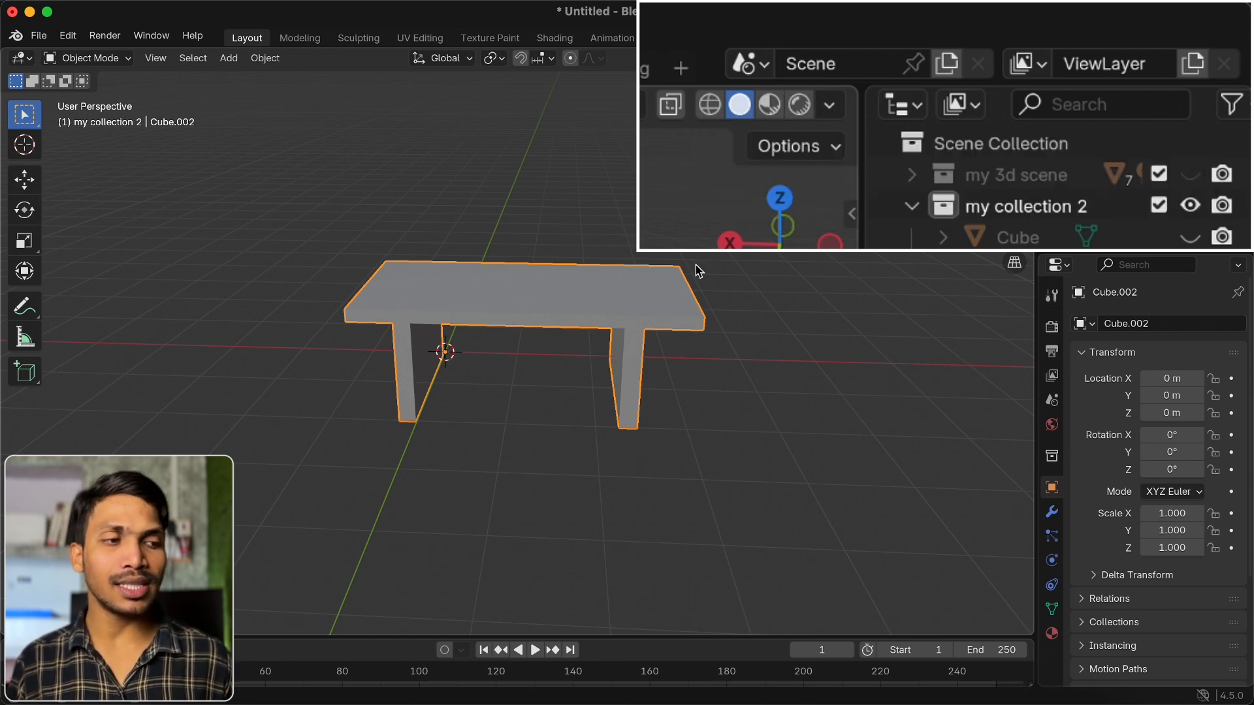
click(770, 108)
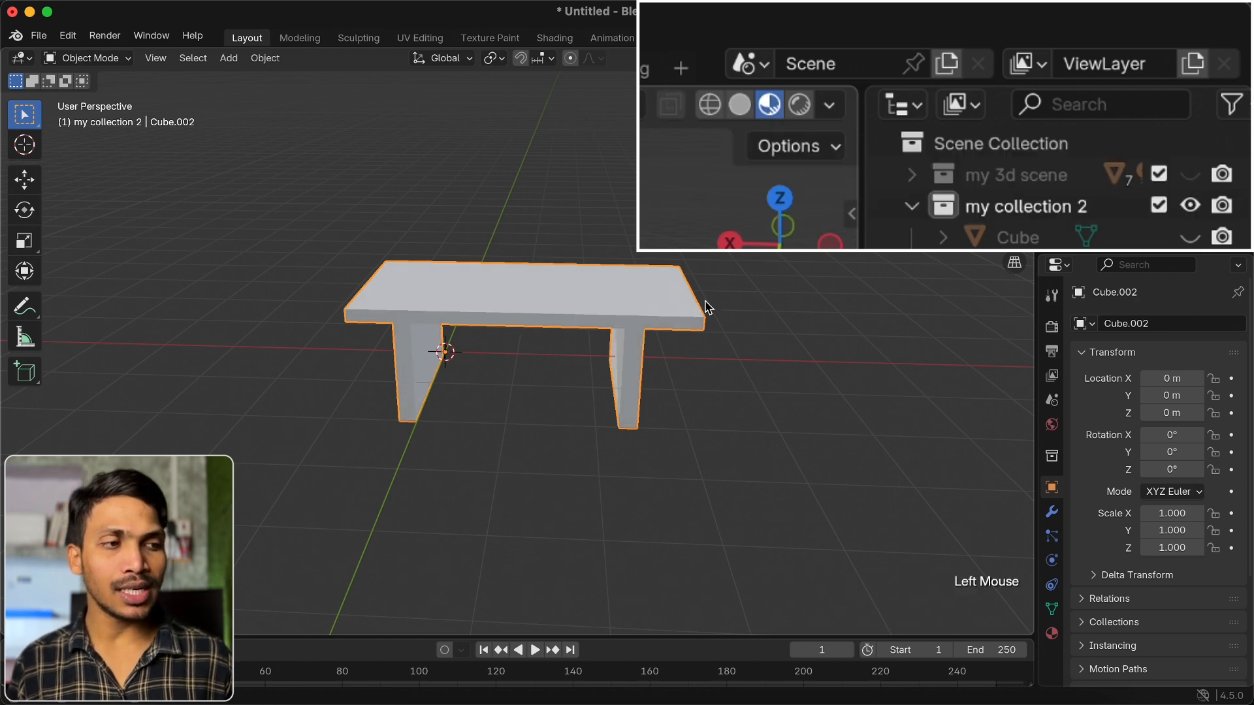
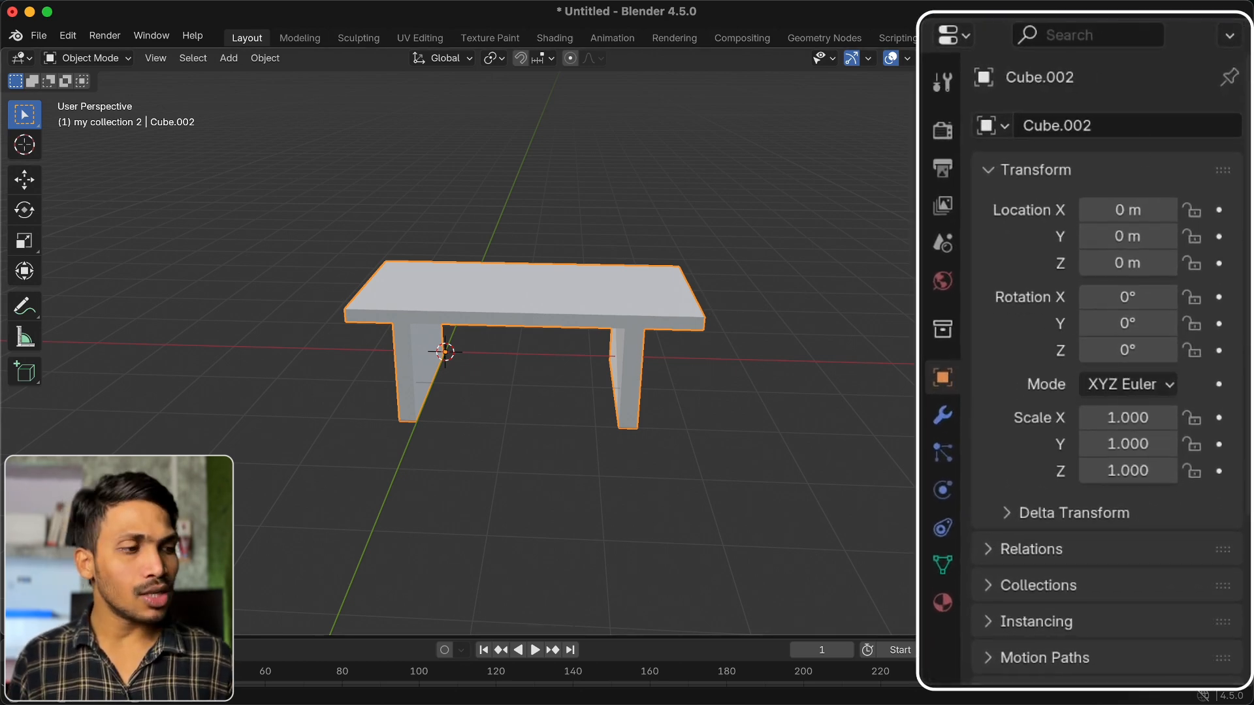
Create a new material on the table and set its base color to a fully saturated red
click(943, 604)
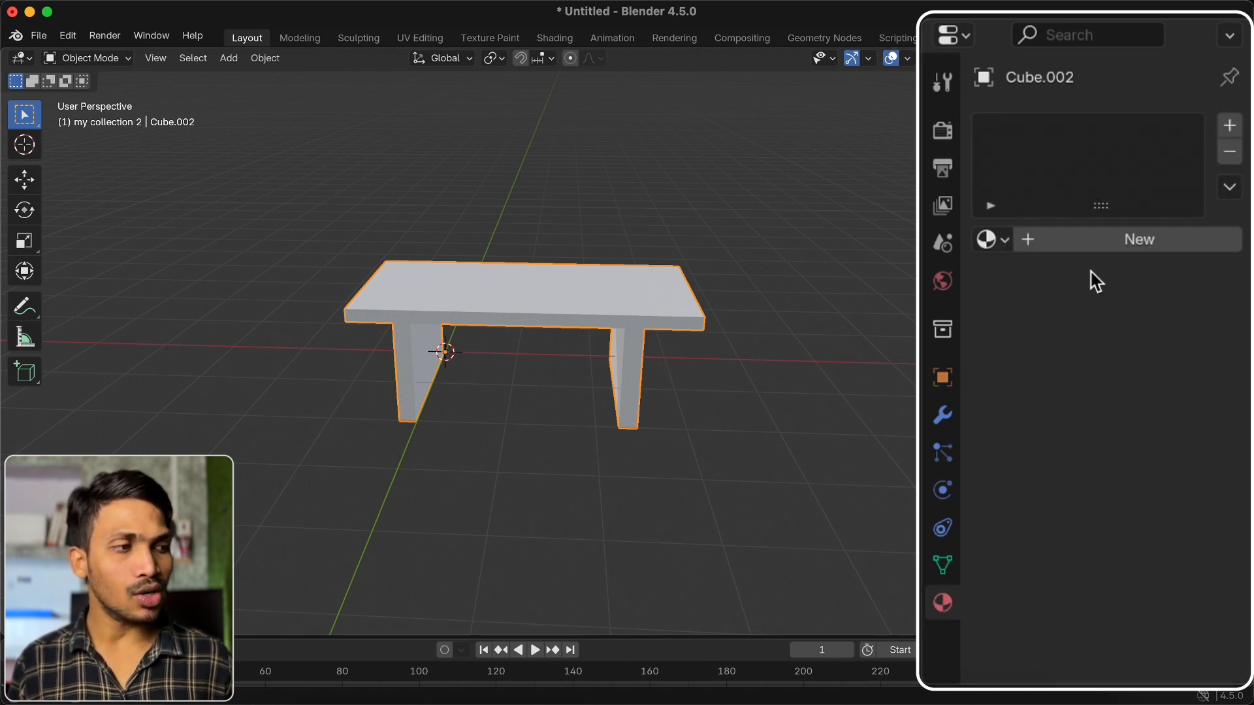
click(1151, 248)
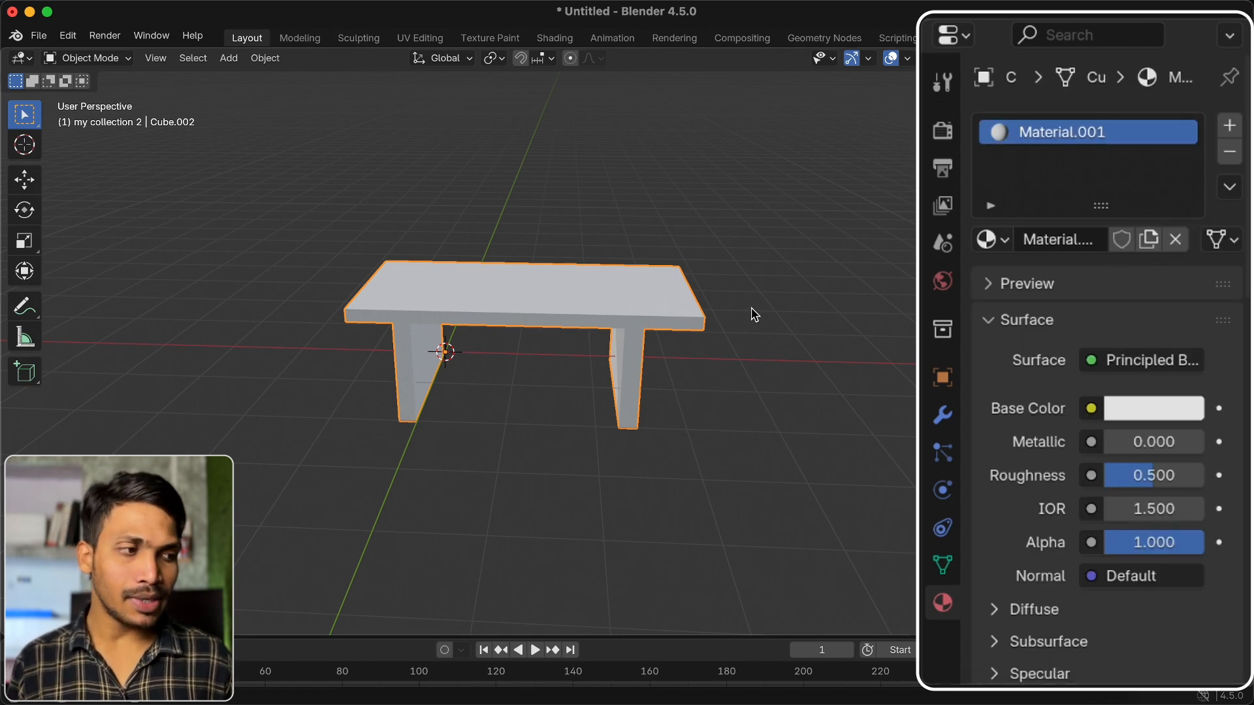
click(1173, 418)
drag(1079, 173, 1071, 196)
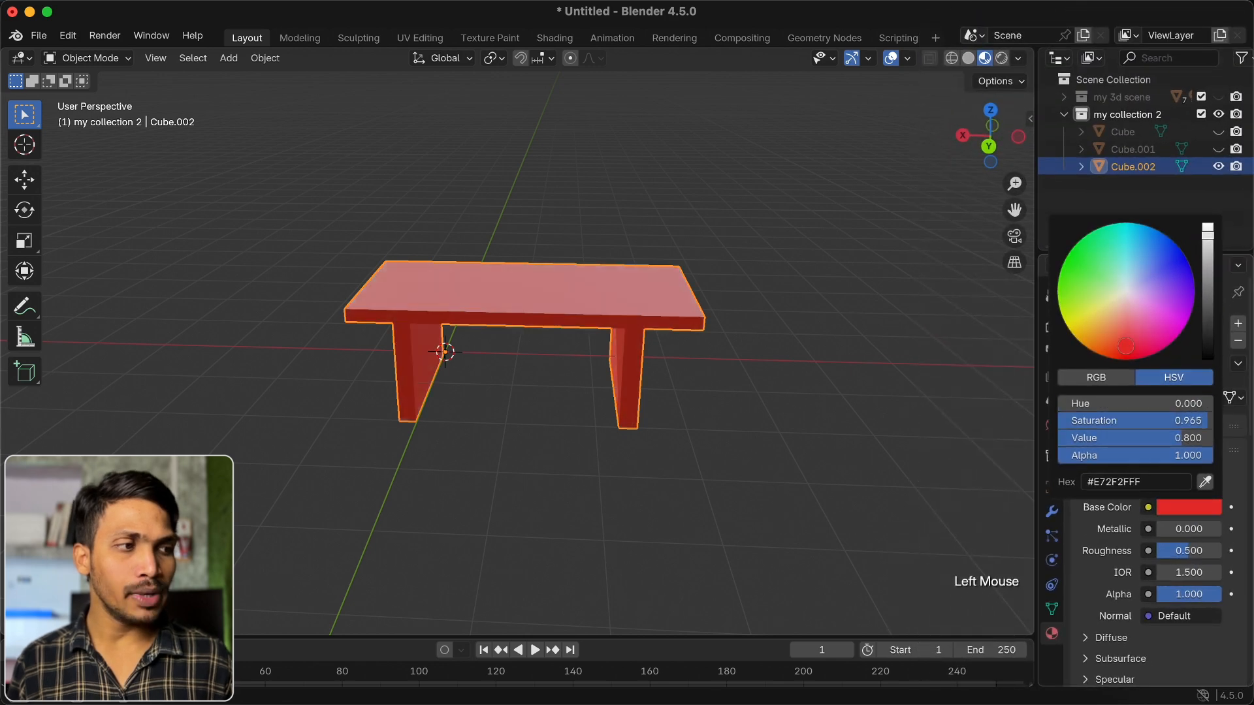
mouse_move(1126, 346)
mouse_down()
mouse_move(1149, 343)
mouse_move(1131, 365)
mouse_up()
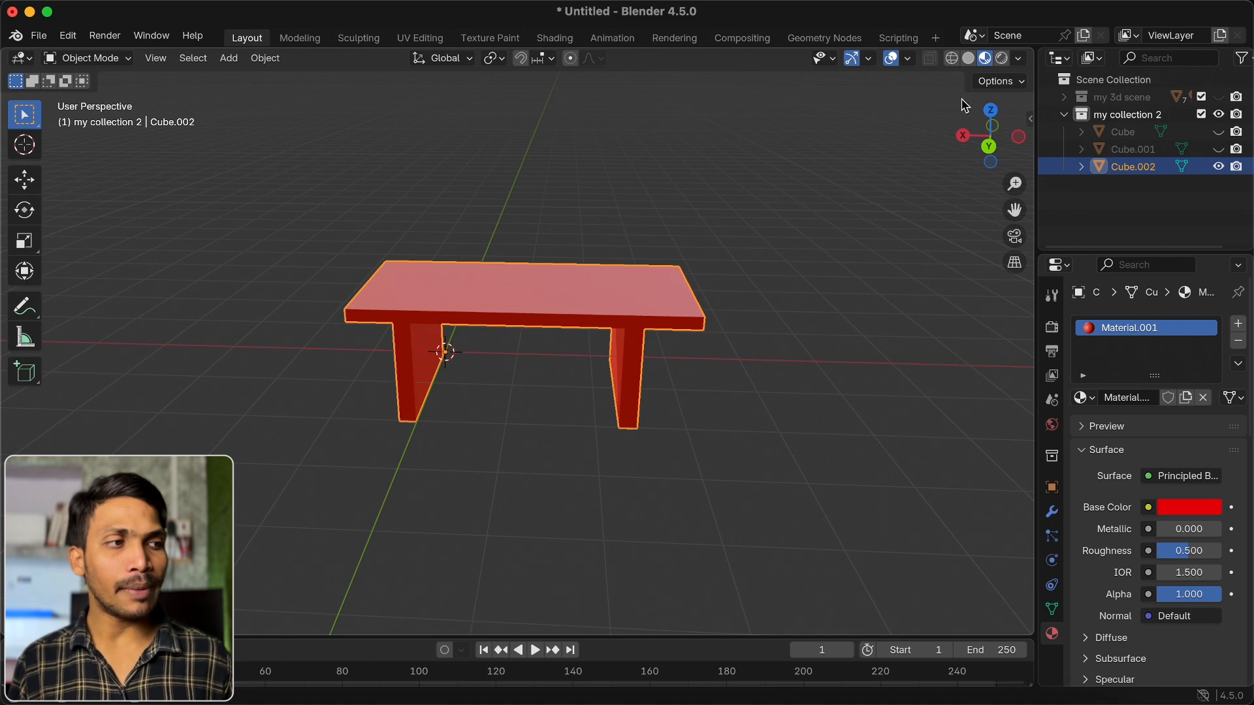
Switch the viewport to Rendered shading and view the red table from several angles
click(969, 59)
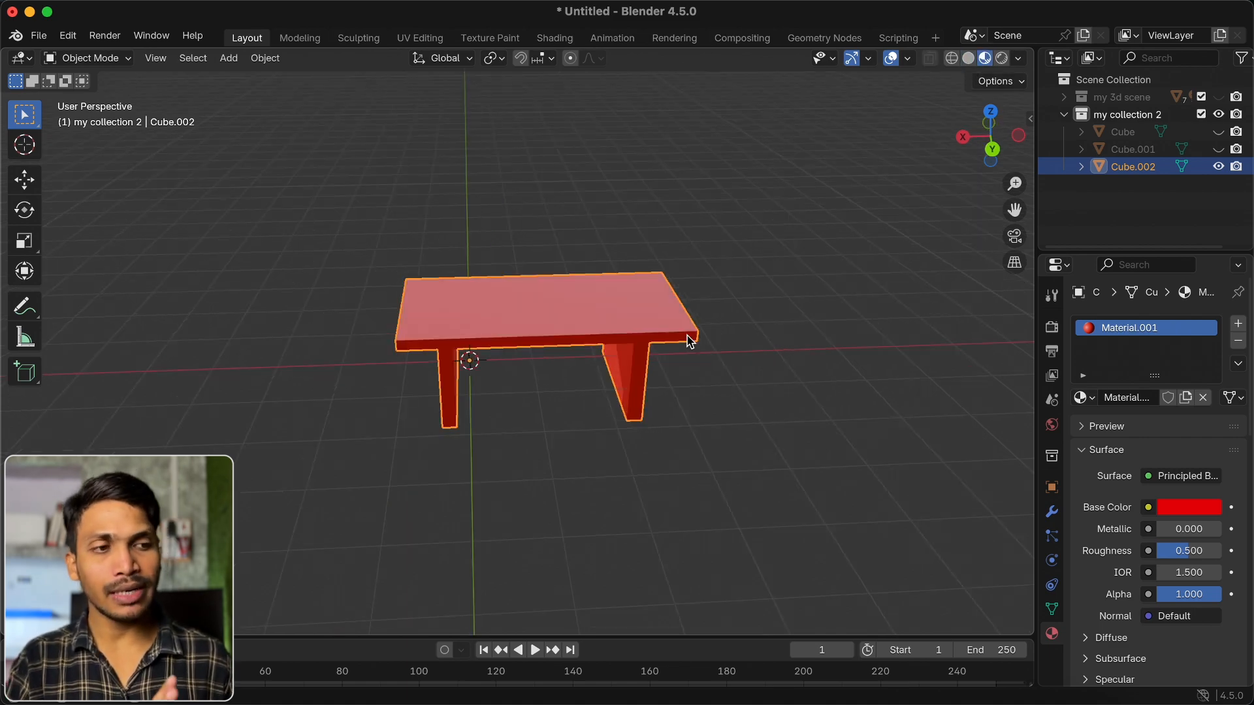
scroll(690, 342, left, 10)
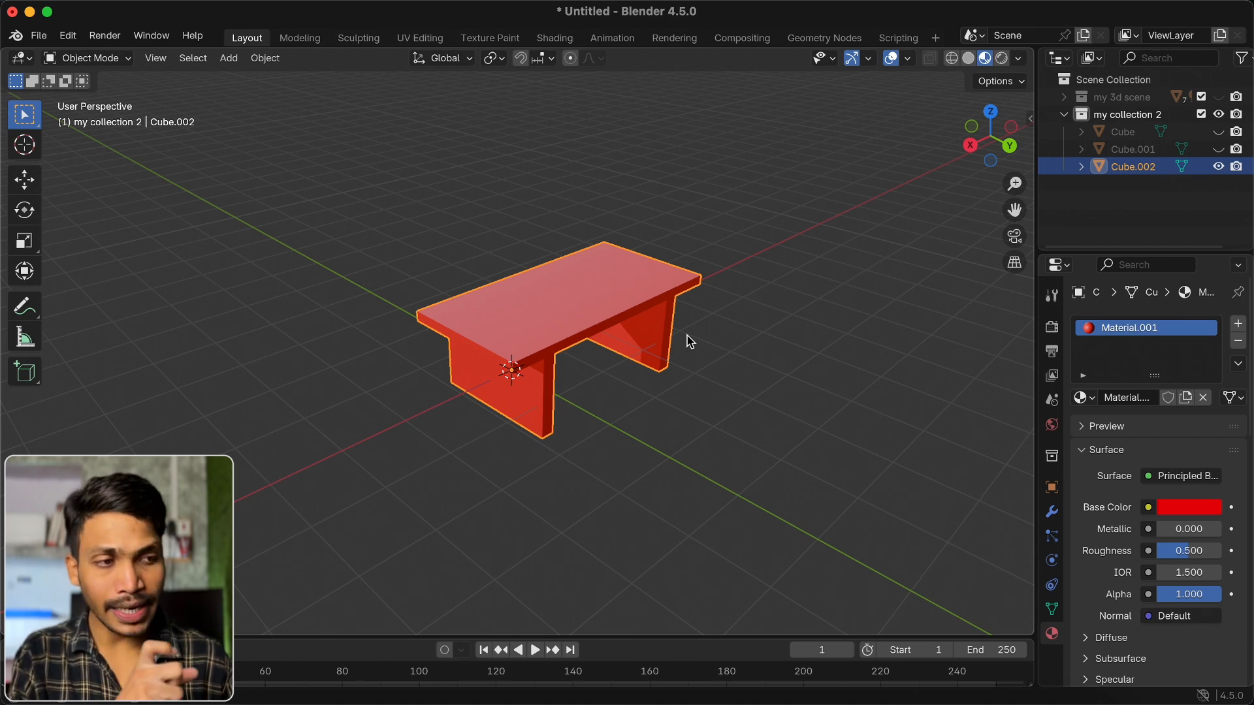
click(1002, 58)
scroll(540, 386, right, 10)
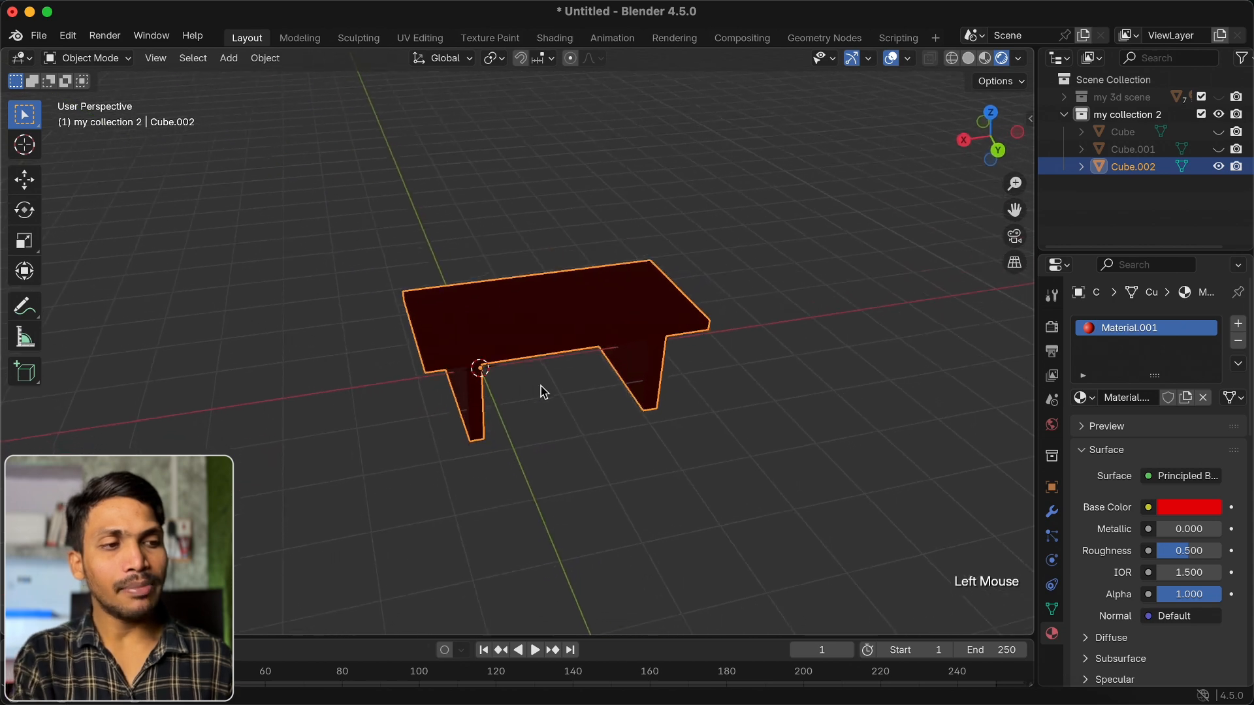
super+scroll(541, 386, down, 5)
scroll(541, 385, down, 3)
scroll(541, 385, right, 1)
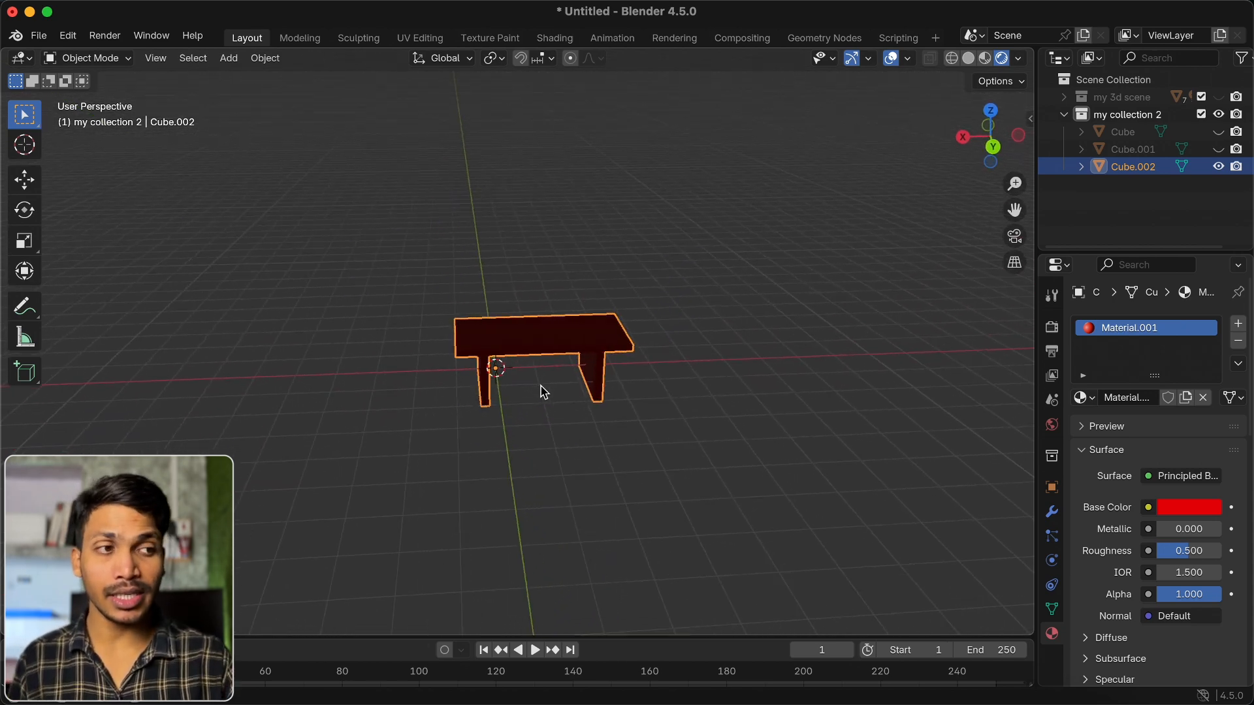
Show the my 3d scene collection briefly to inspect its light, and hide the collection again
click(1217, 97)
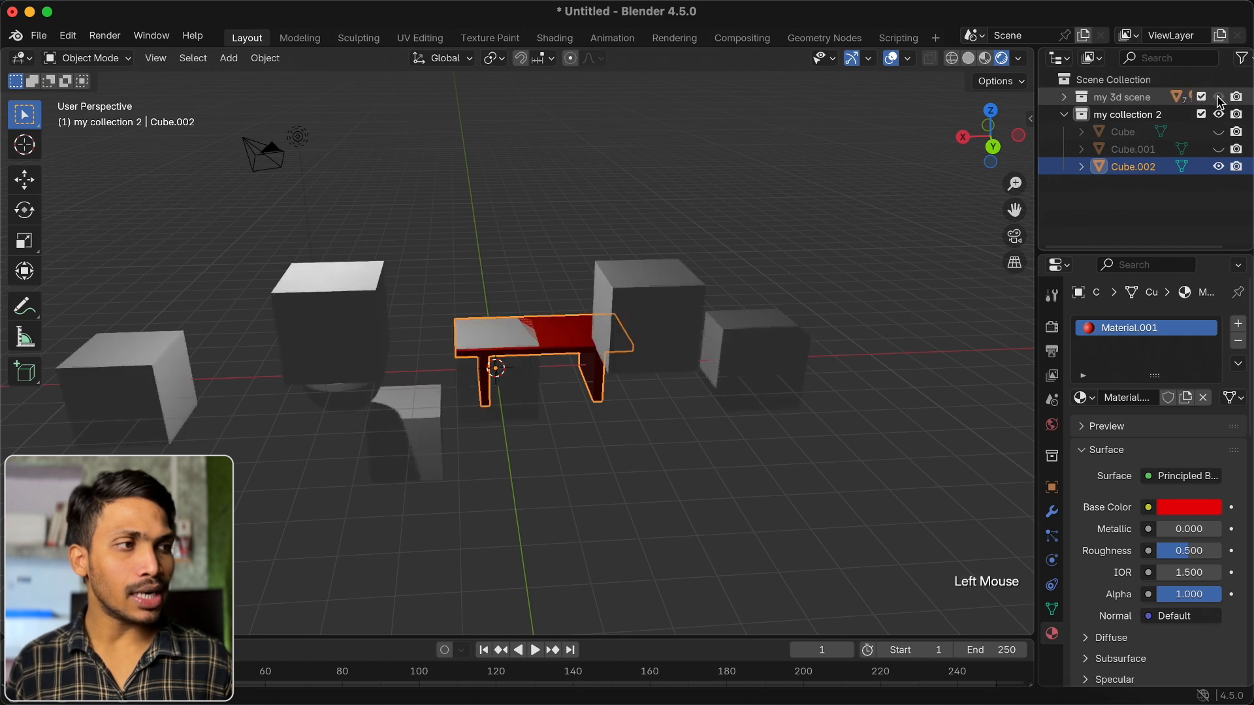
click(297, 139)
click(1217, 97)
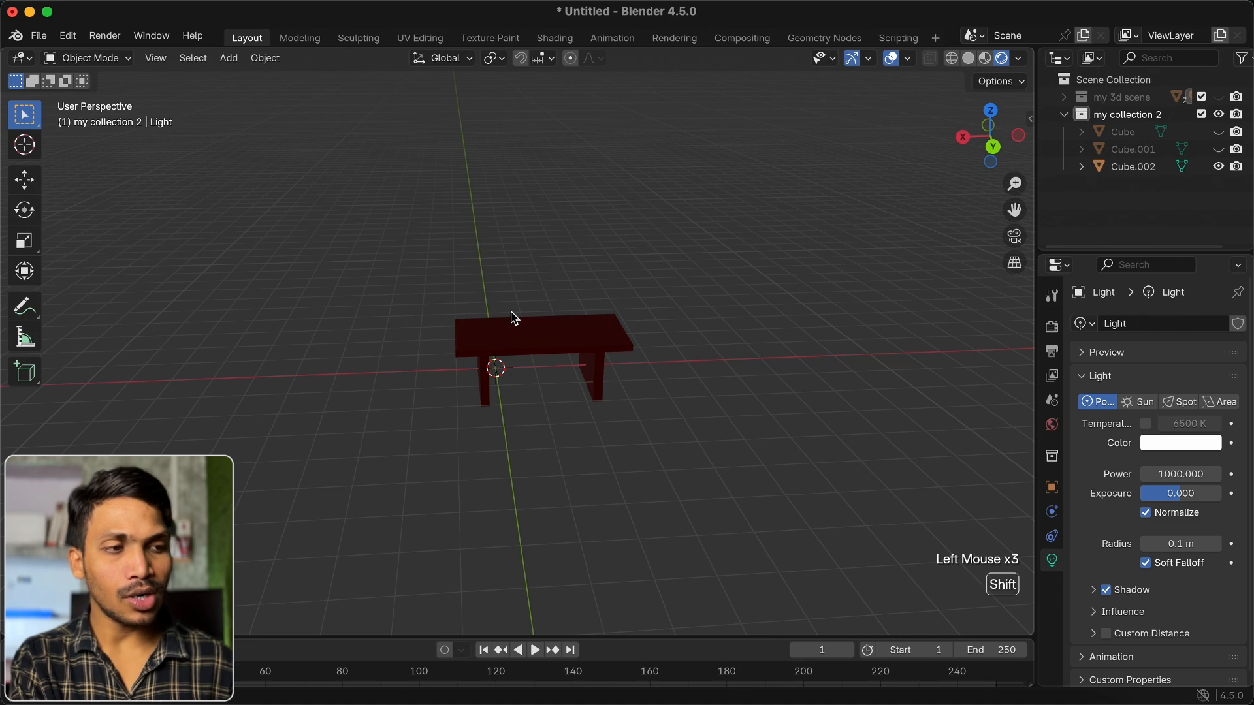
Add a Spot light to the scene at the 3D cursor
key(shift+a)
mouse_move(418, 547)
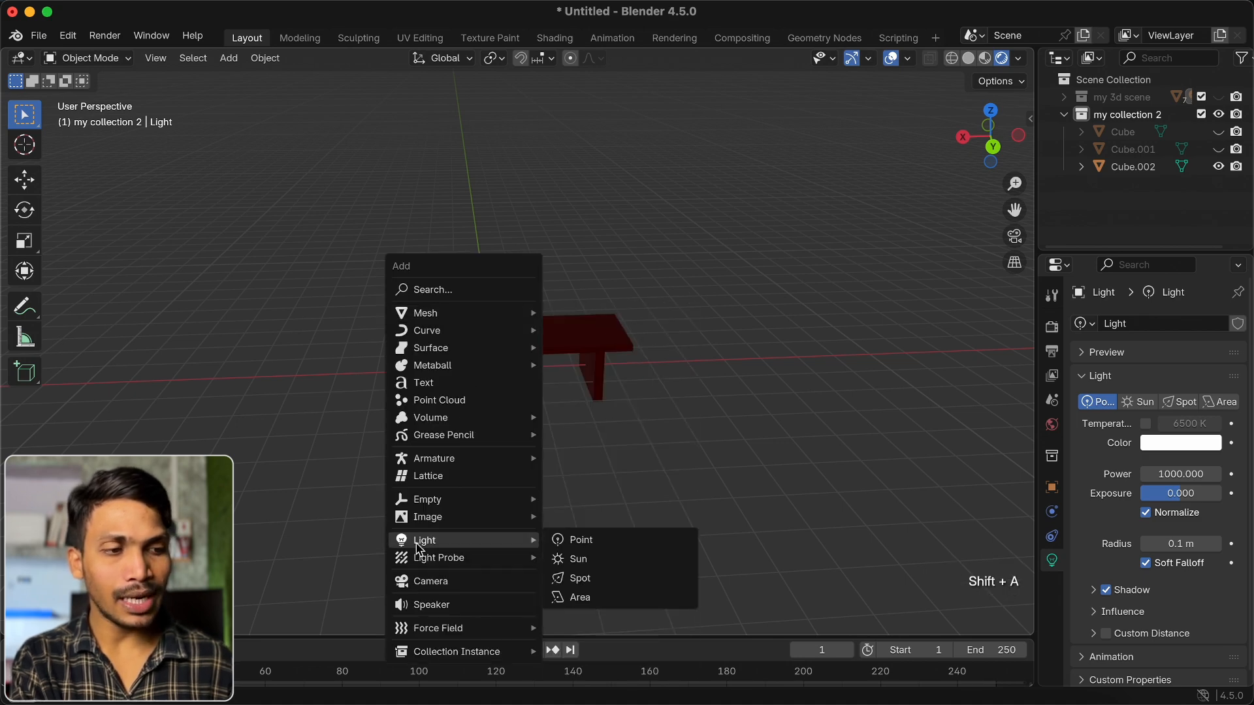
click(586, 579)
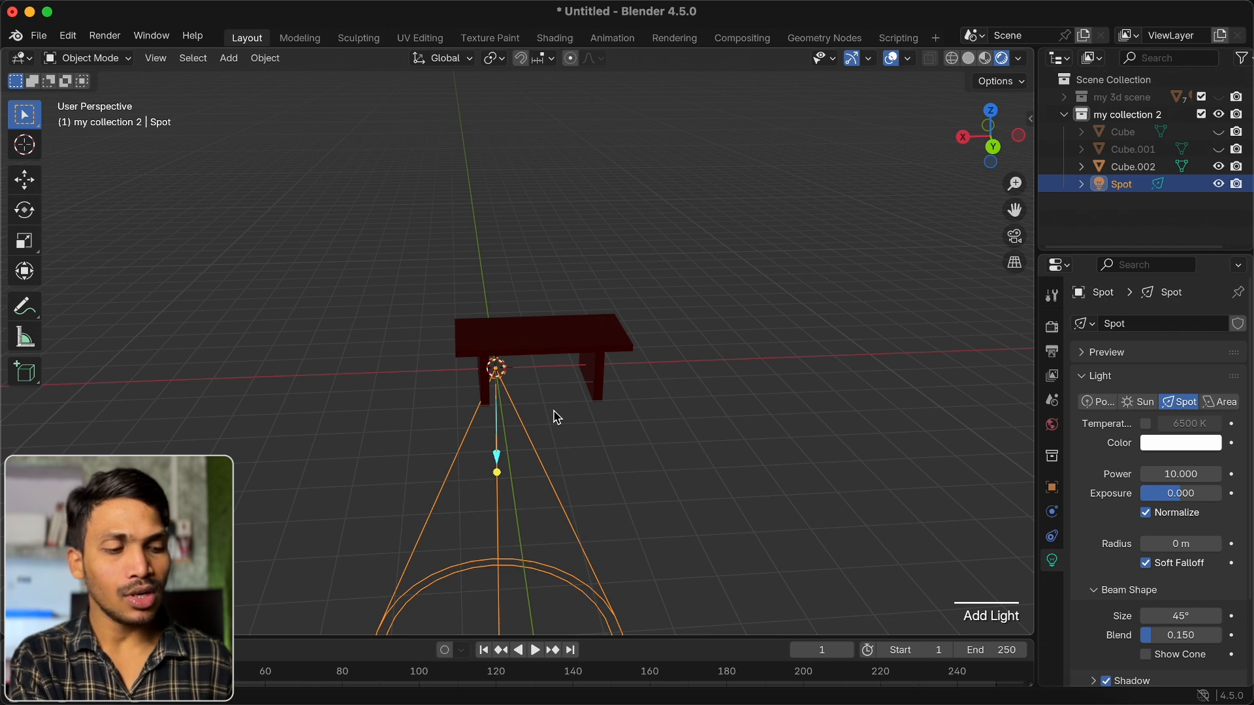
Move the Spot light straight up along the Z axis so that it shines down from high above the table
key(g)
key(z)
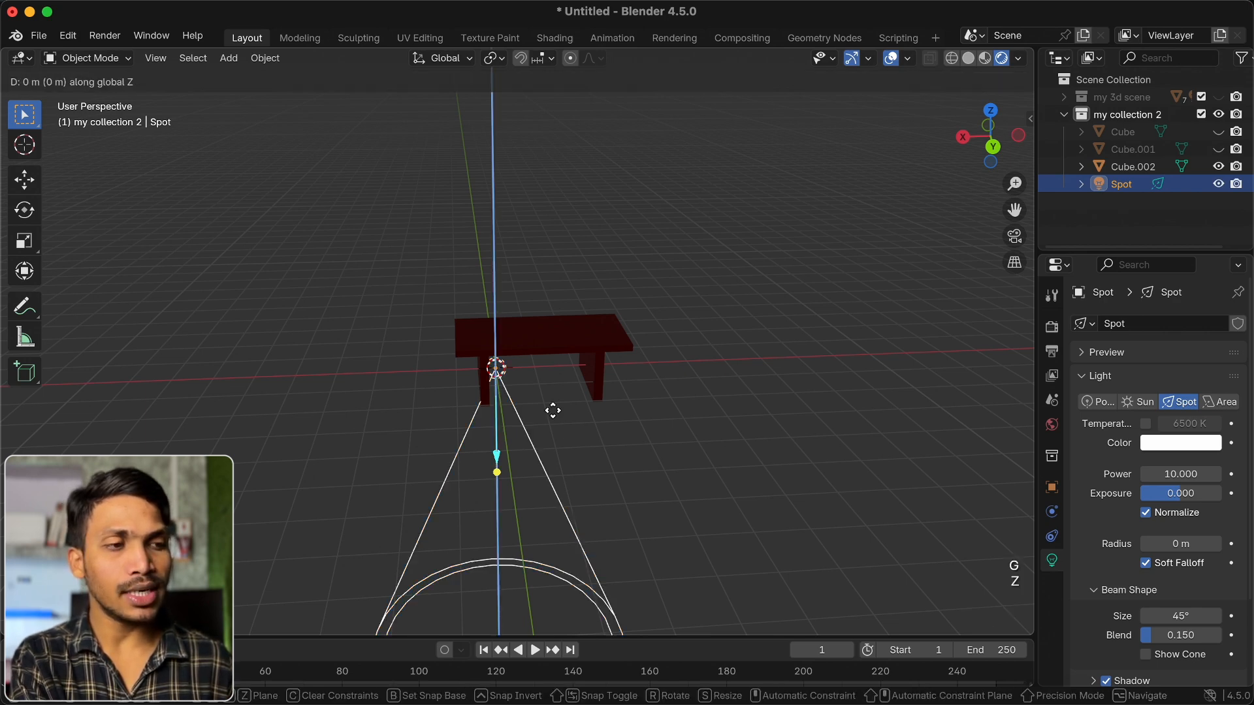
click(546, 243)
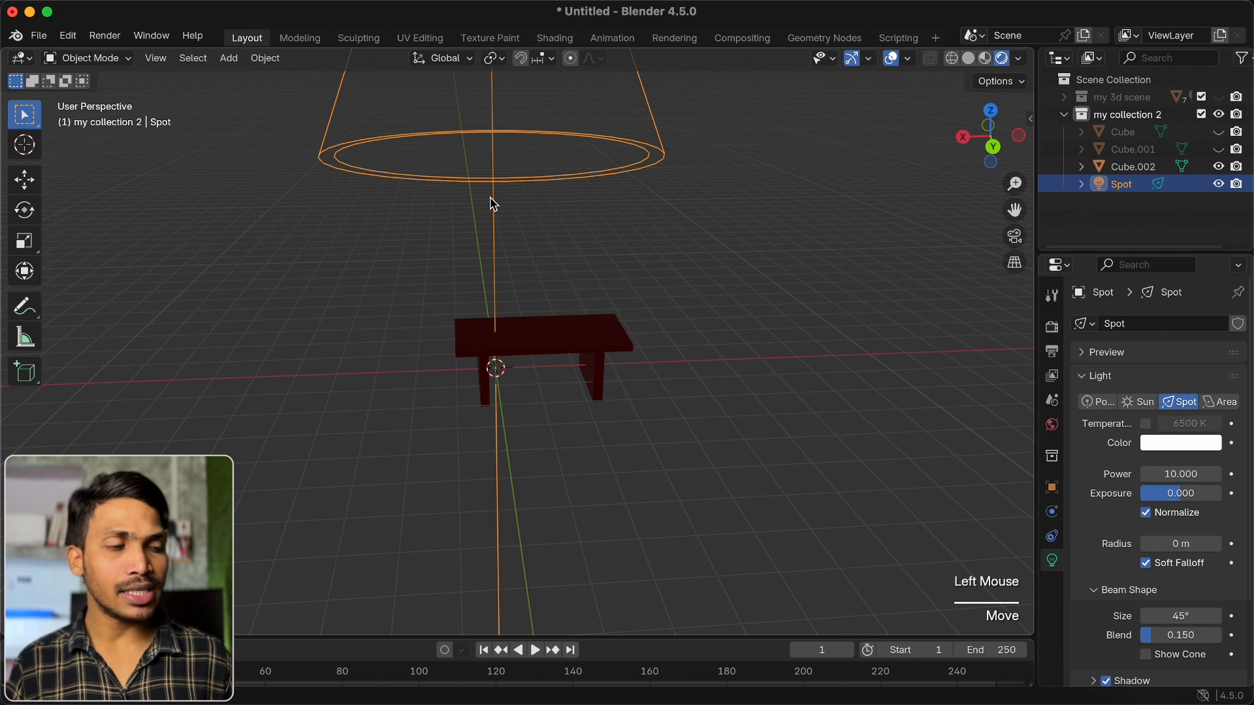
Add a Point light, raise it along the Z axis above the tabletop, and shift it towards the table's far end
key(shift+a)
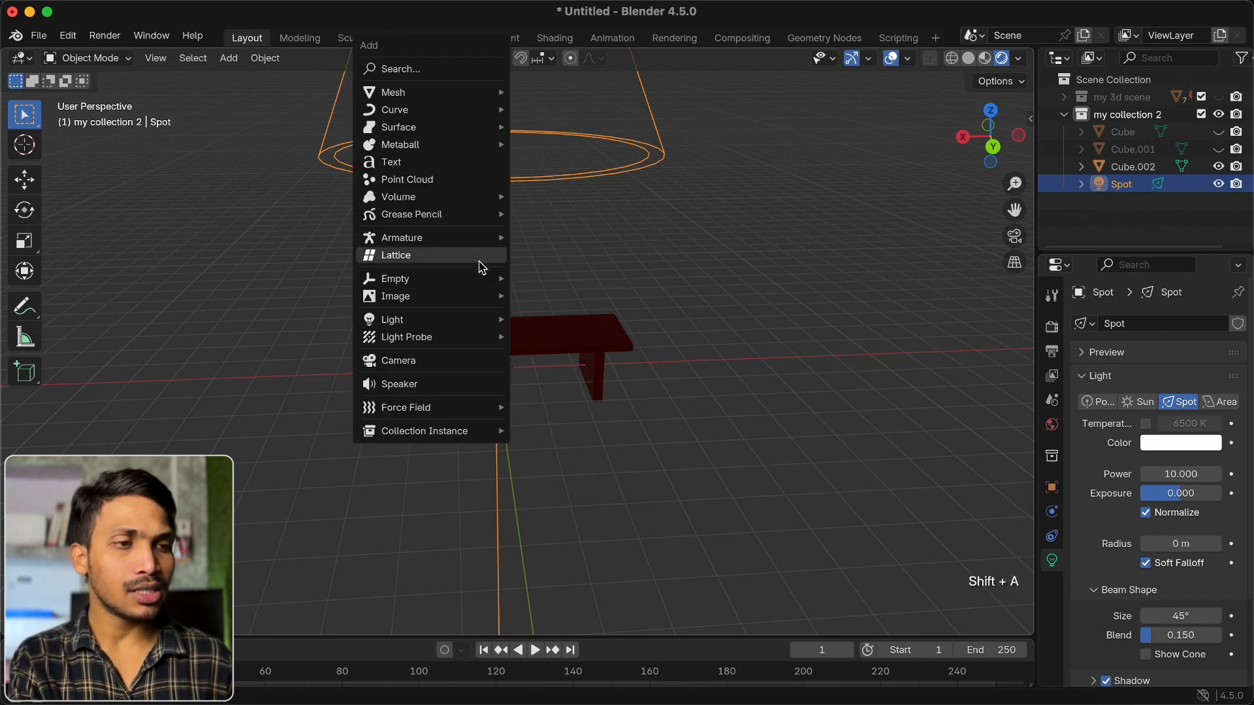
mouse_move(456, 321)
click(561, 322)
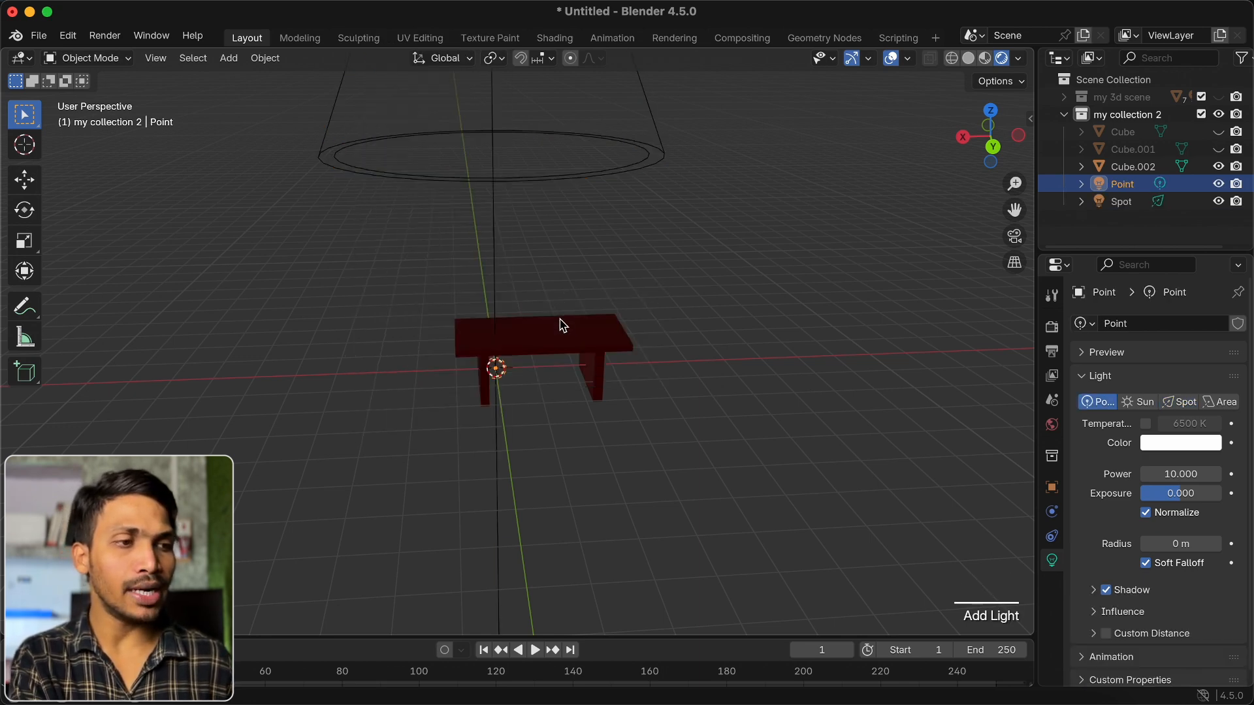
key(g)
key(z)
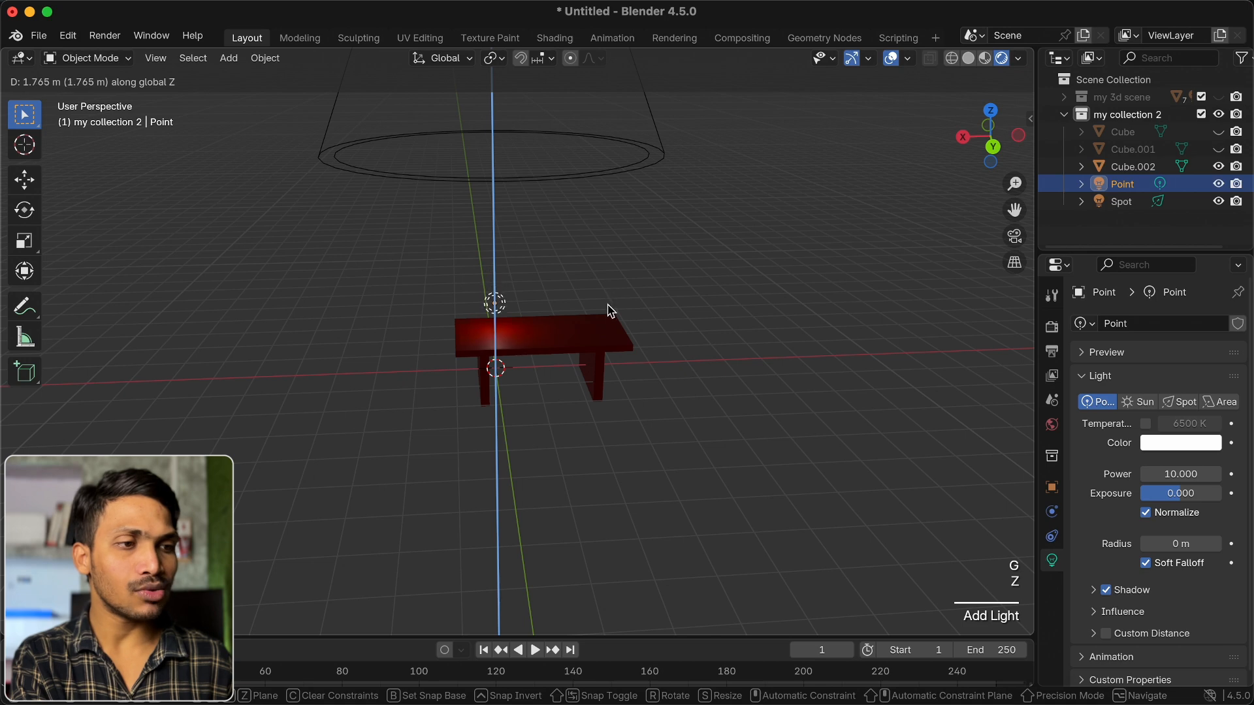
click(611, 310)
key(g)
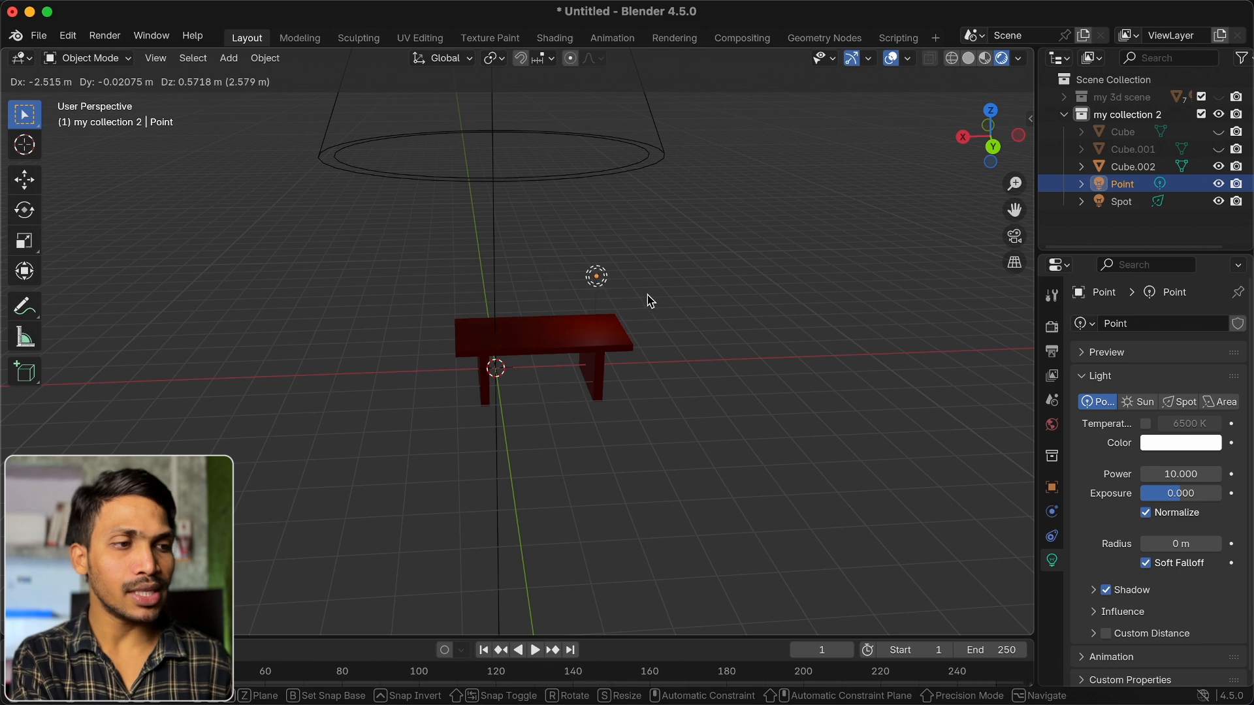
click(638, 289)
Delete the Point light
shift+scroll(639, 289, up, 3)
key(x)
click(638, 289)
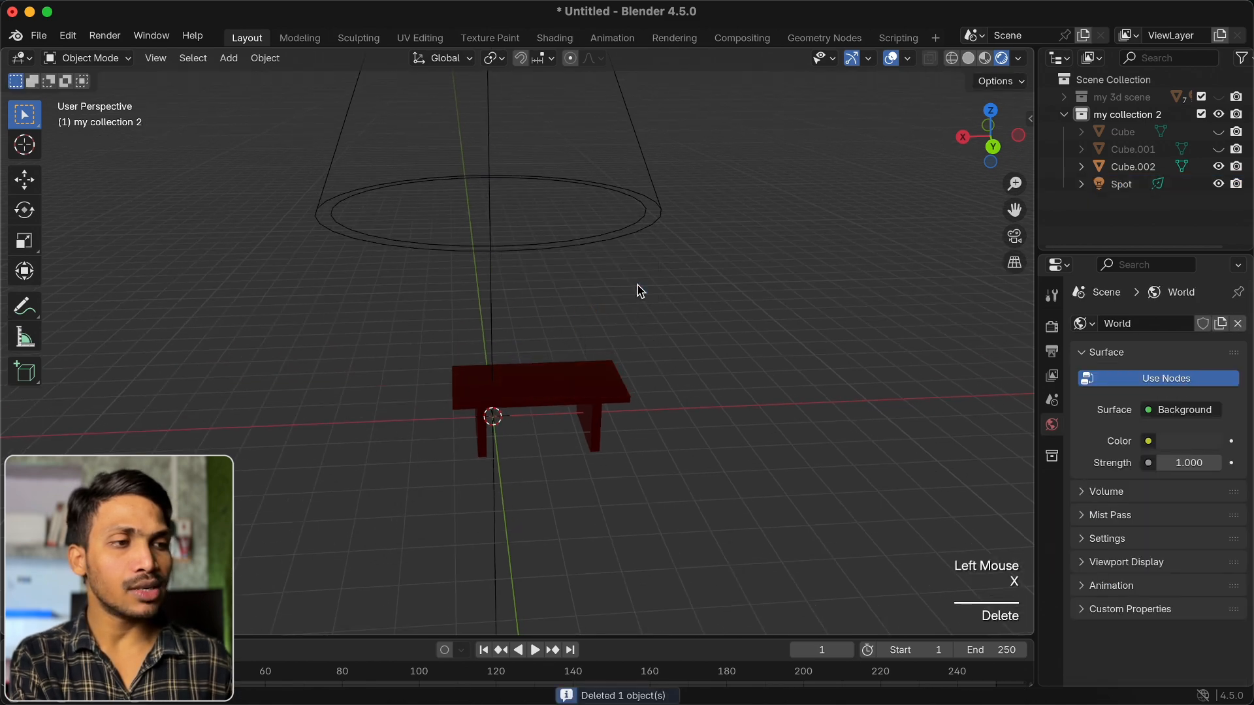
Select the Spot light and raise its power to 298.4
shift+scroll(638, 288, up, 5)
click(461, 383)
shift+scroll(462, 383, down, 5)
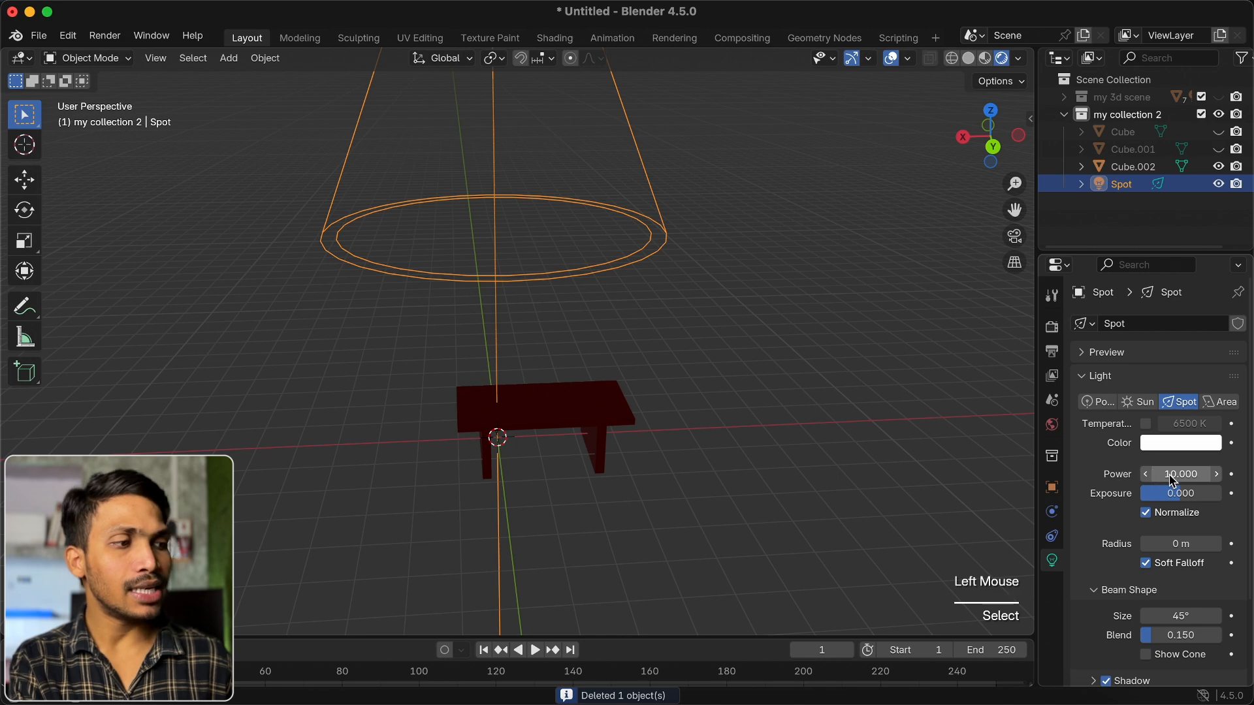
click(1172, 479)
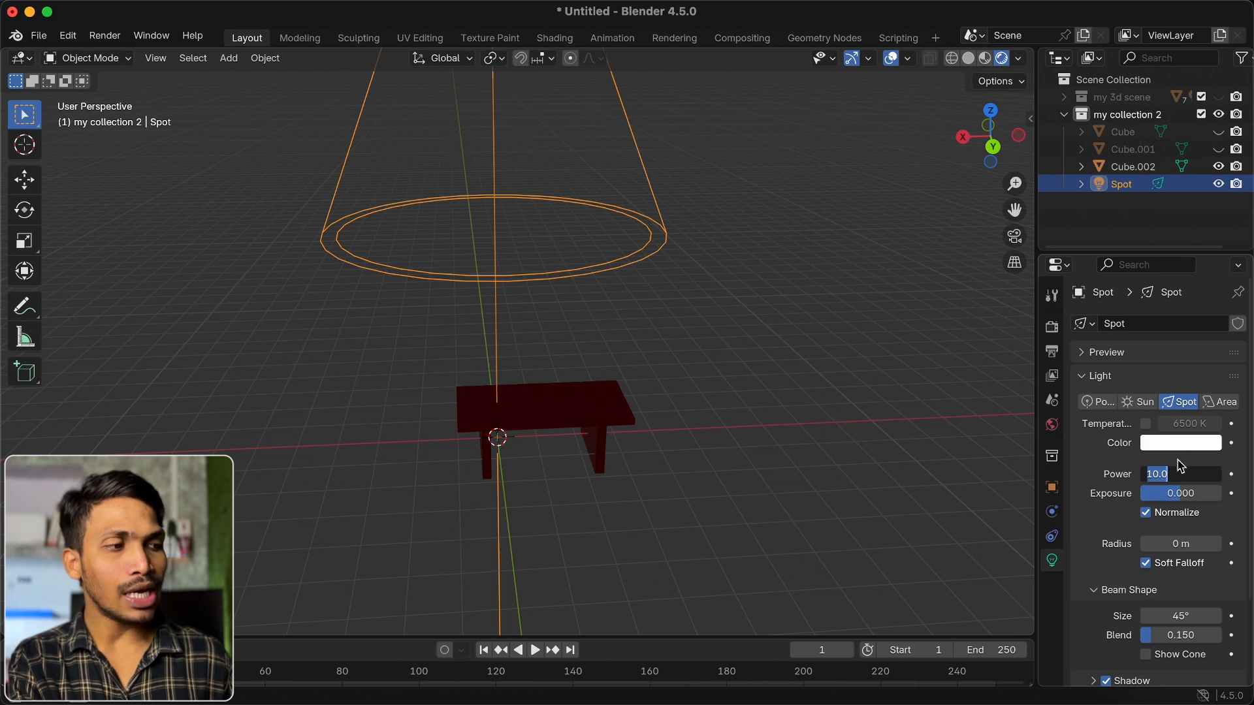
click(1182, 477)
click(1129, 476)
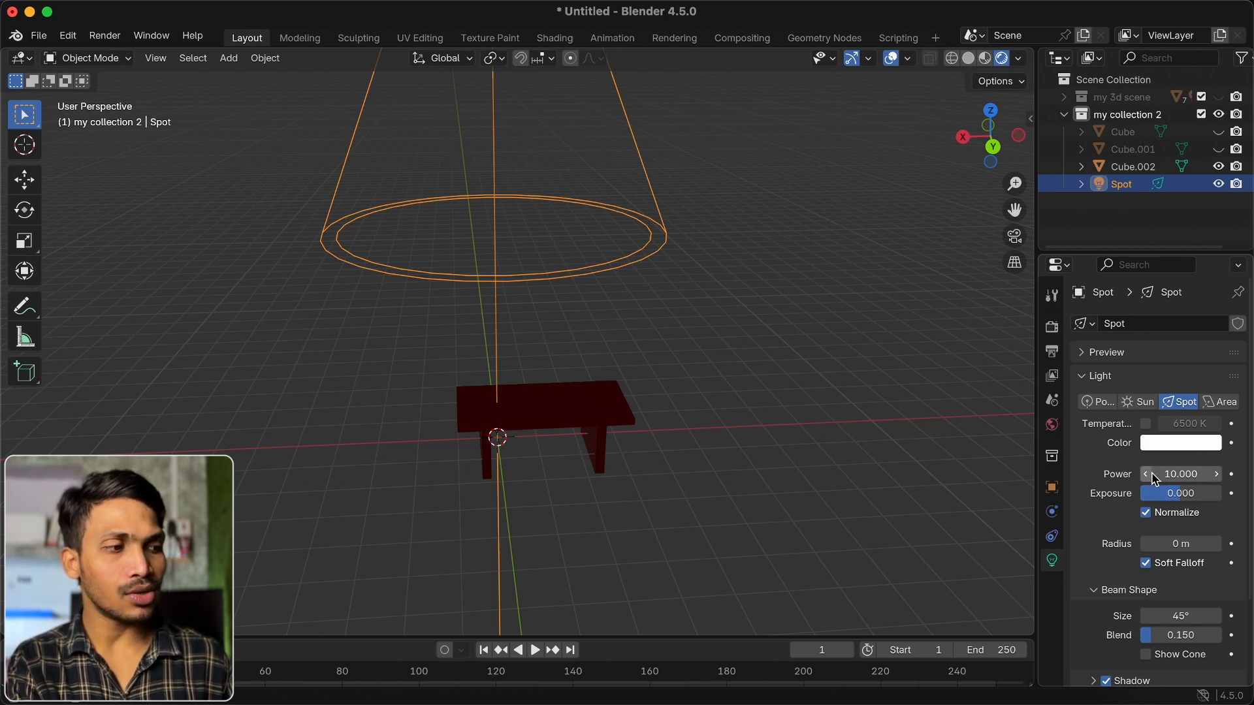
drag(1167, 476, 1215, 474)
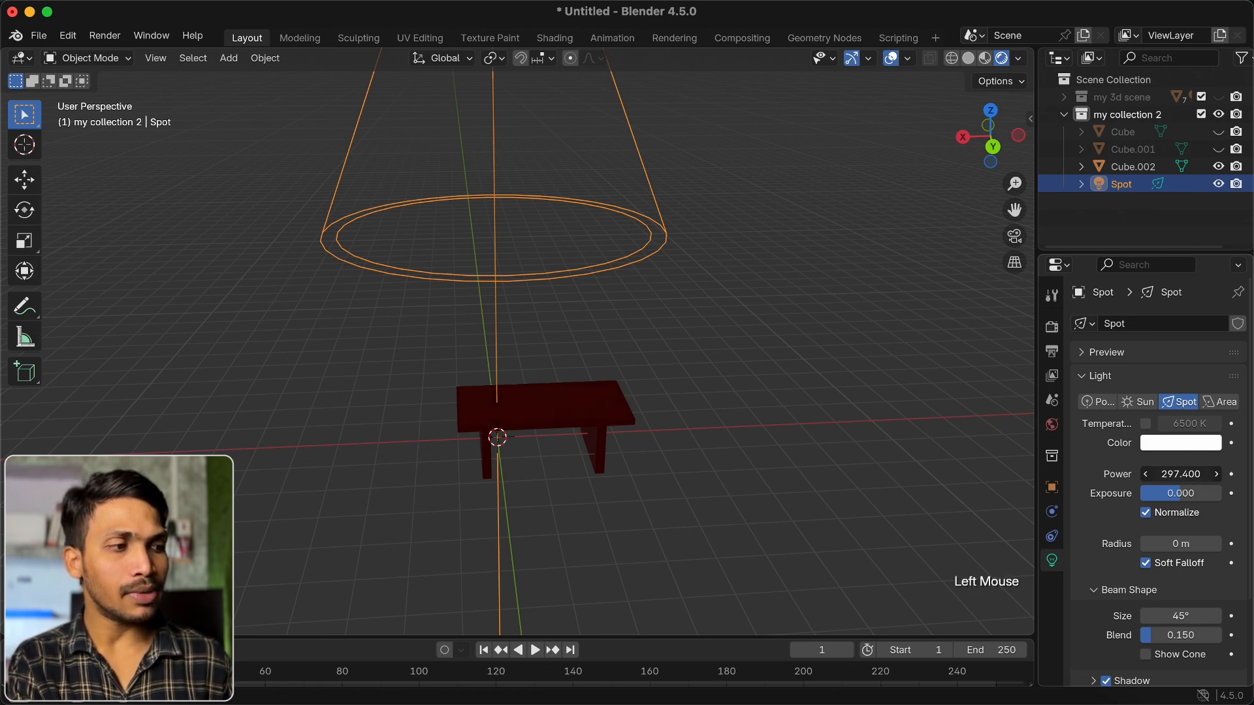
Add a plane at the 3D cursor and scale it up into a floor extending well beyond the table
key(shift+a)
mouse_move(516, 379)
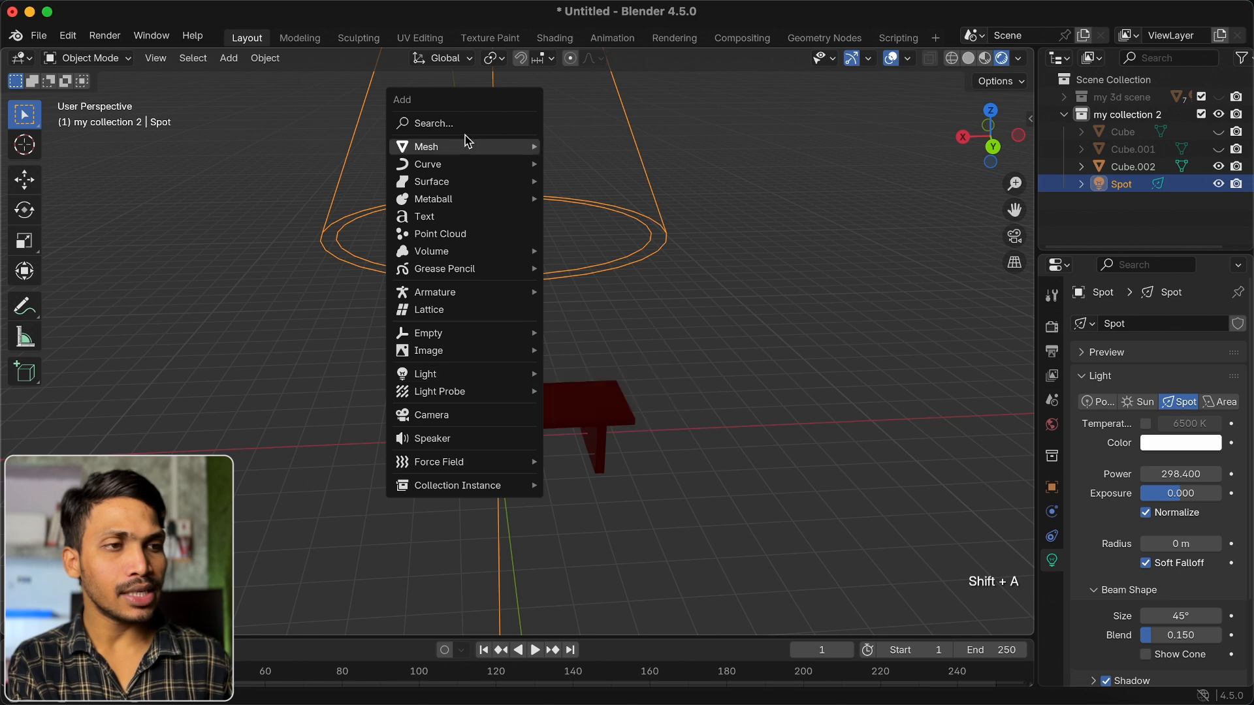
mouse_move(462, 152)
click(603, 147)
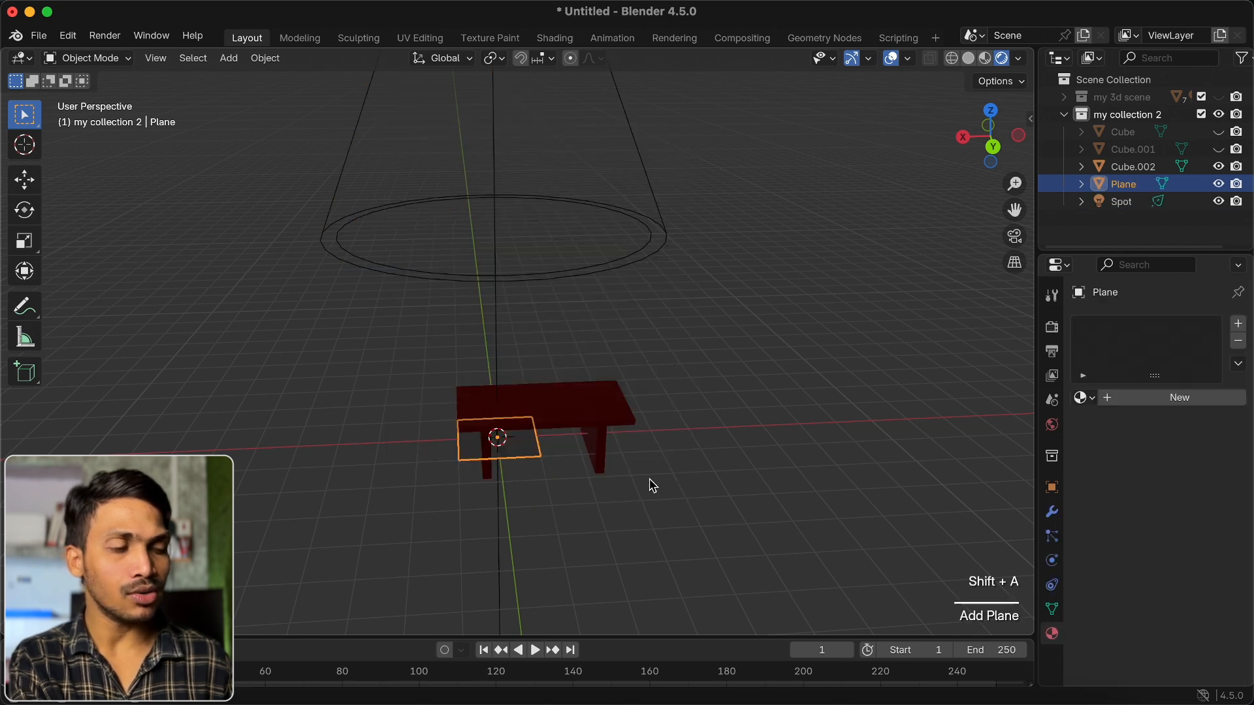
key(s)
click(28, 508)
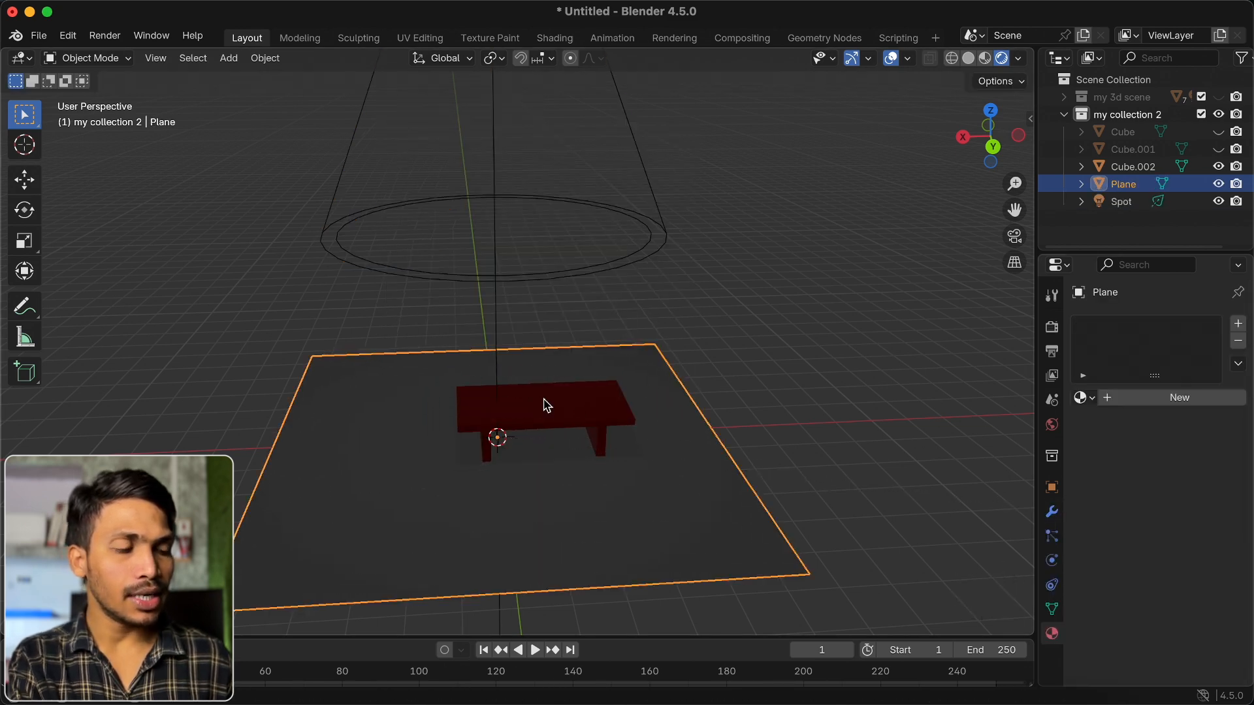
Move the table along the X axis so that it is centered on the floor plane beneath the Spot light
click(548, 404)
key(g)
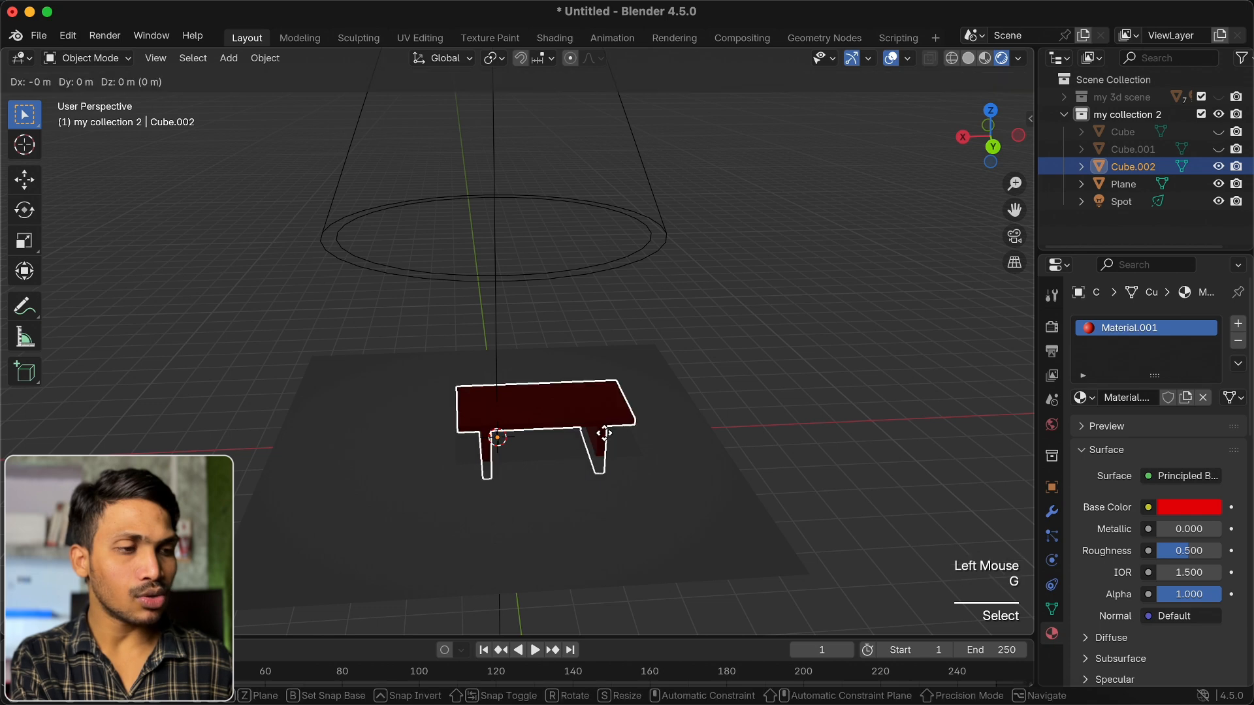
key(x)
click(562, 435)
scroll(563, 436, up, 10)
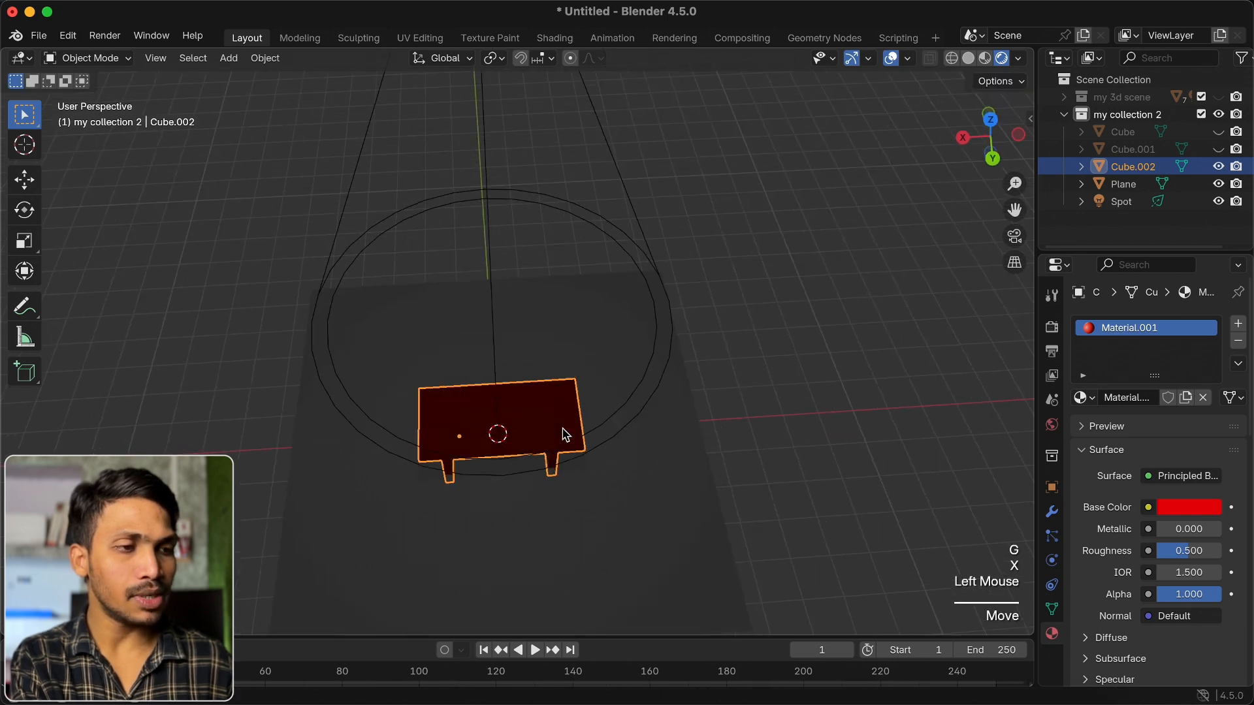
scroll(563, 436, down, 10)
super+scroll(562, 436, down, 5)
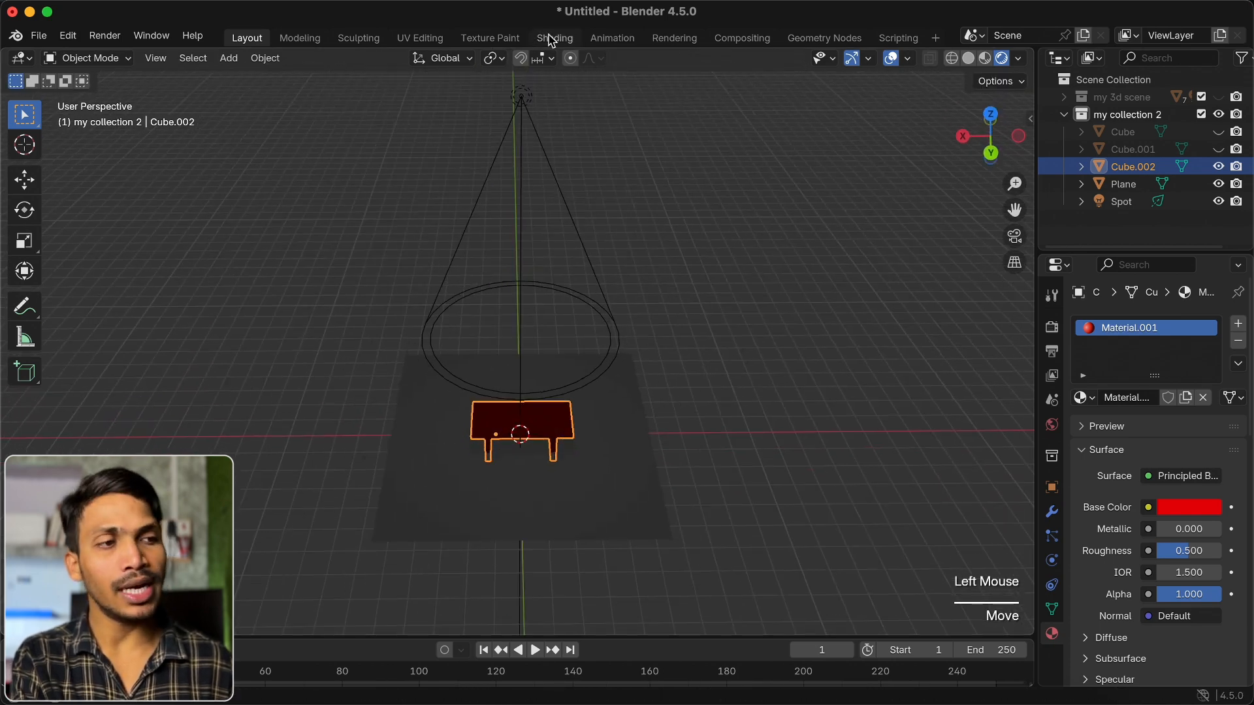
Select the Spot light above the table and set its power to 529
click(522, 108)
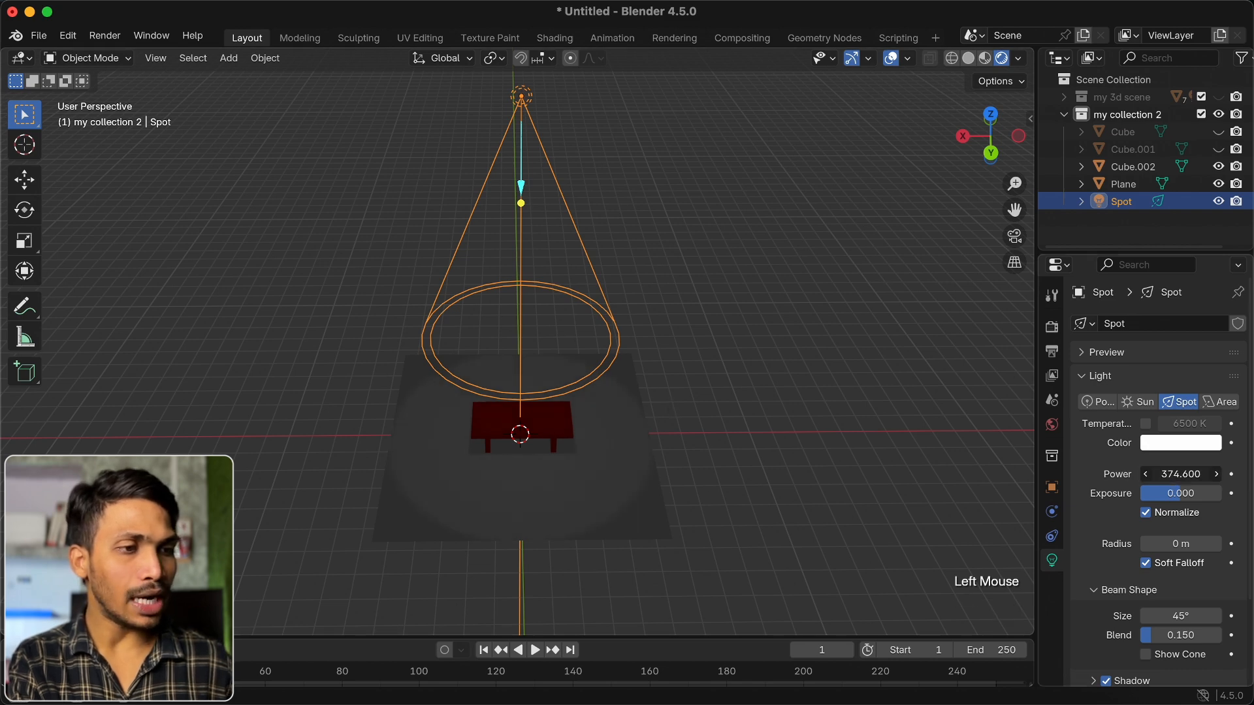
drag(1181, 474, 1169, 475)
Enable the Spot light's color temperature at 6940 K and give the light a pale blue tint
click(1146, 424)
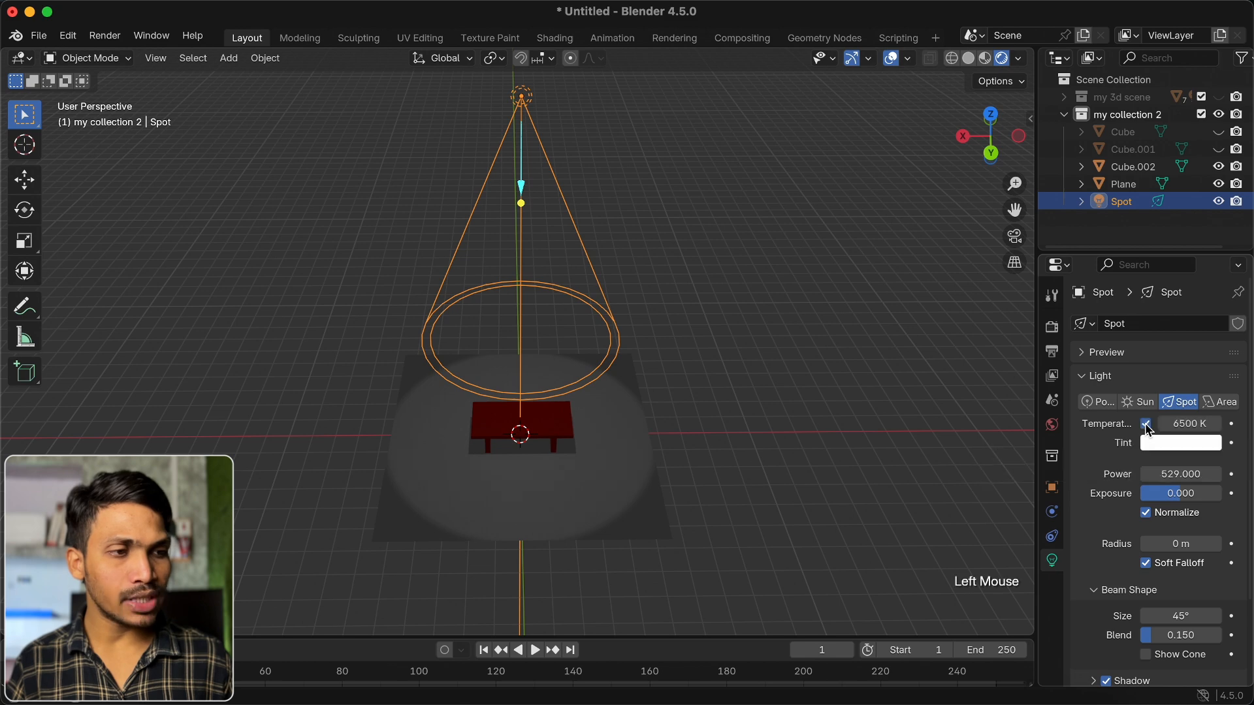
drag(1190, 426, 1185, 424)
click(1180, 443)
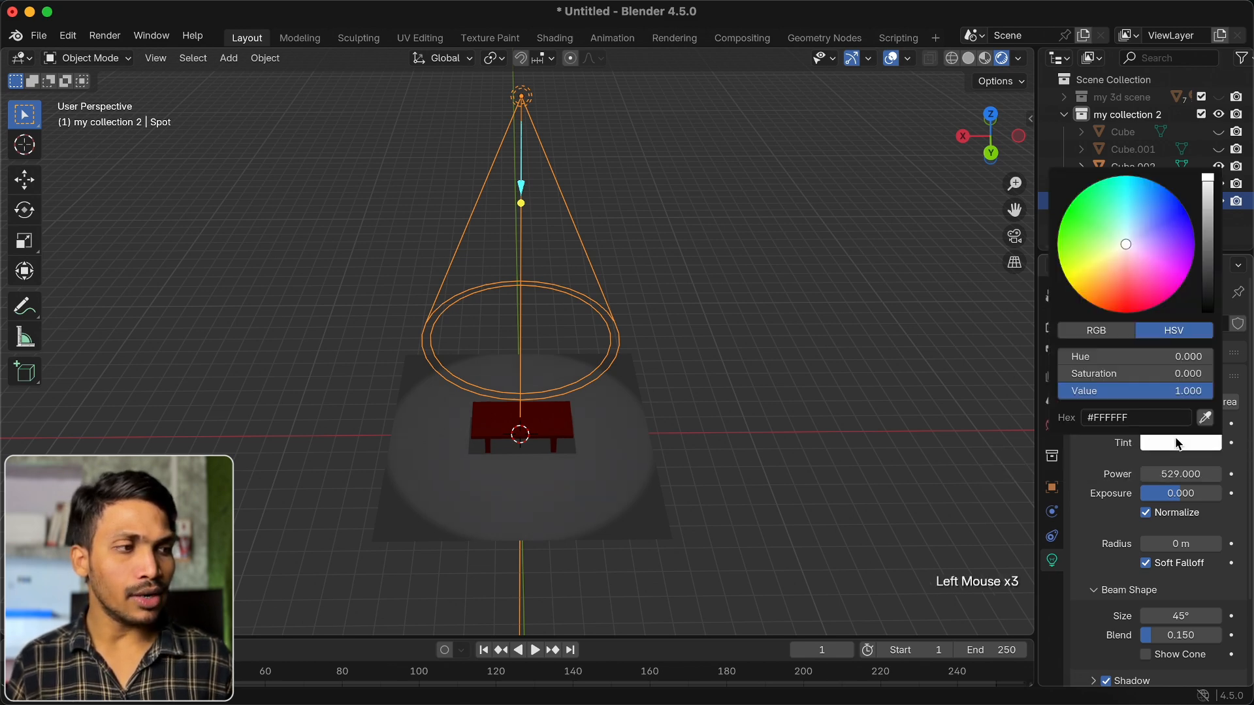
mouse_move(1124, 264)
mouse_down()
mouse_move(1111, 280)
mouse_move(1101, 269)
mouse_move(1136, 210)
mouse_move(1132, 225)
mouse_up()
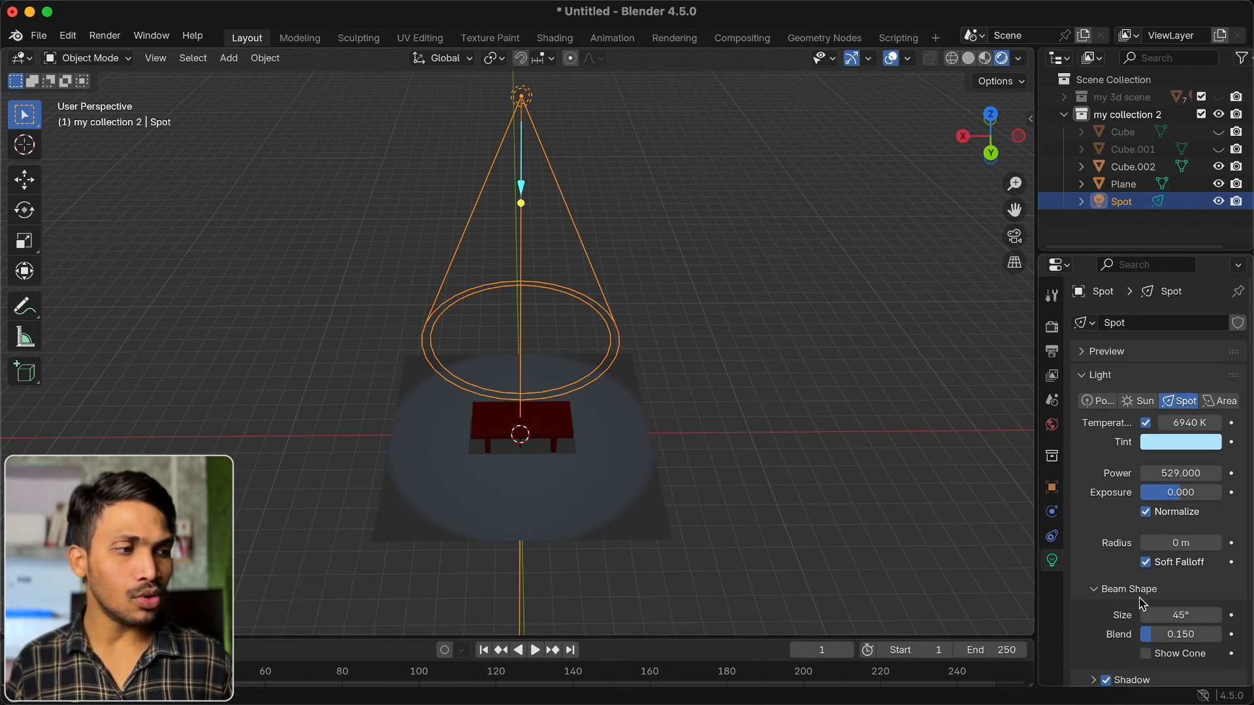
Toggle the Spot light's shadow off and on to compare its effect on the floor
scroll(1142, 603, down, 2)
click(1106, 628)
click(1106, 628)
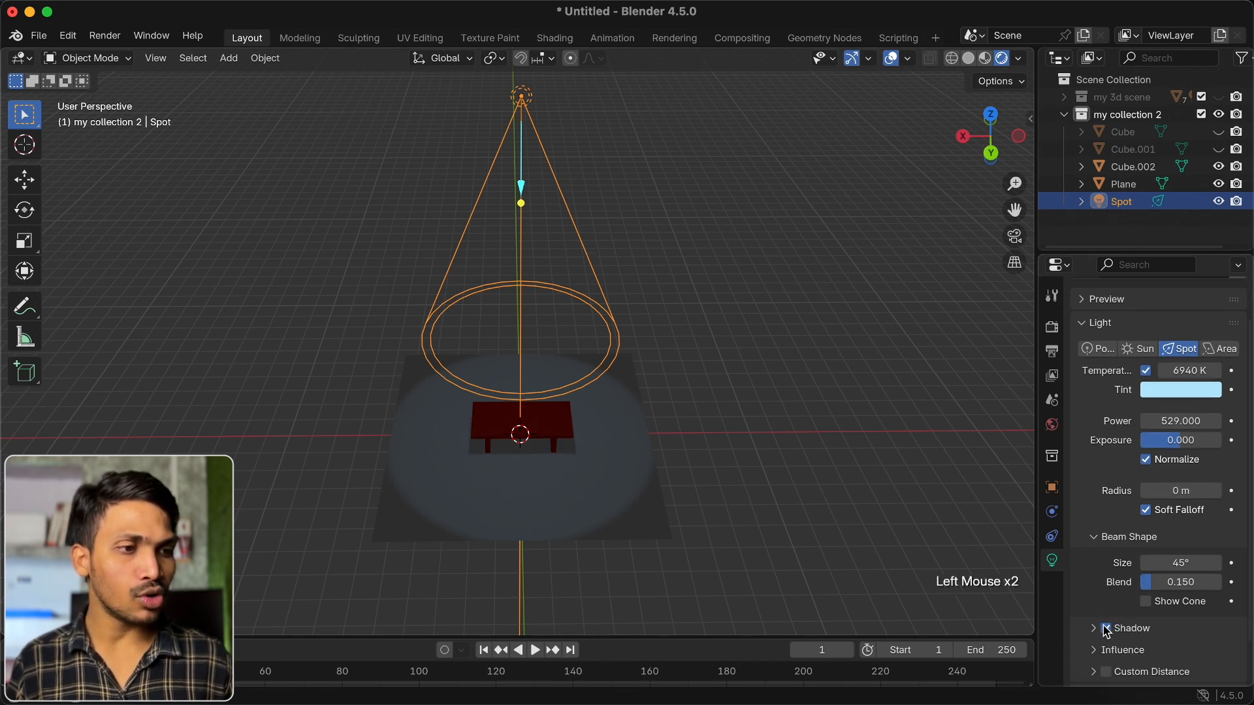
click(1104, 628)
click(1104, 628)
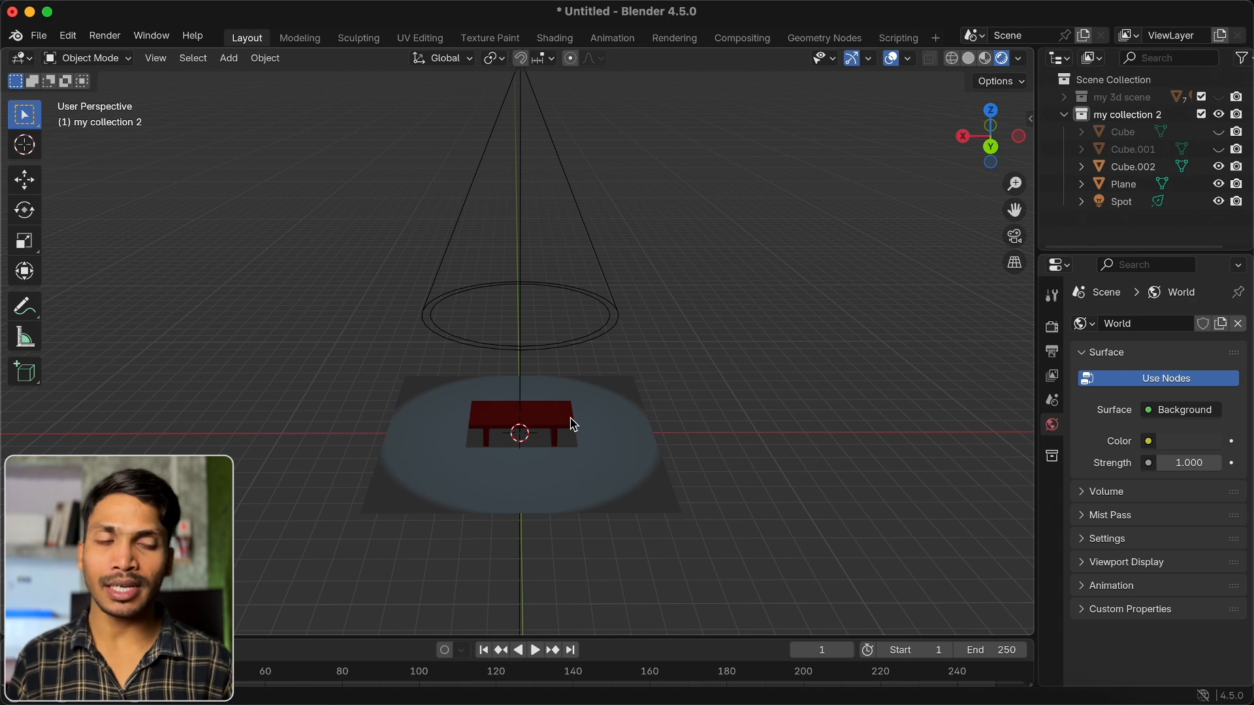
Add a camera at the 3D cursor and switch the viewport to the active camera's view
key(shift+a)
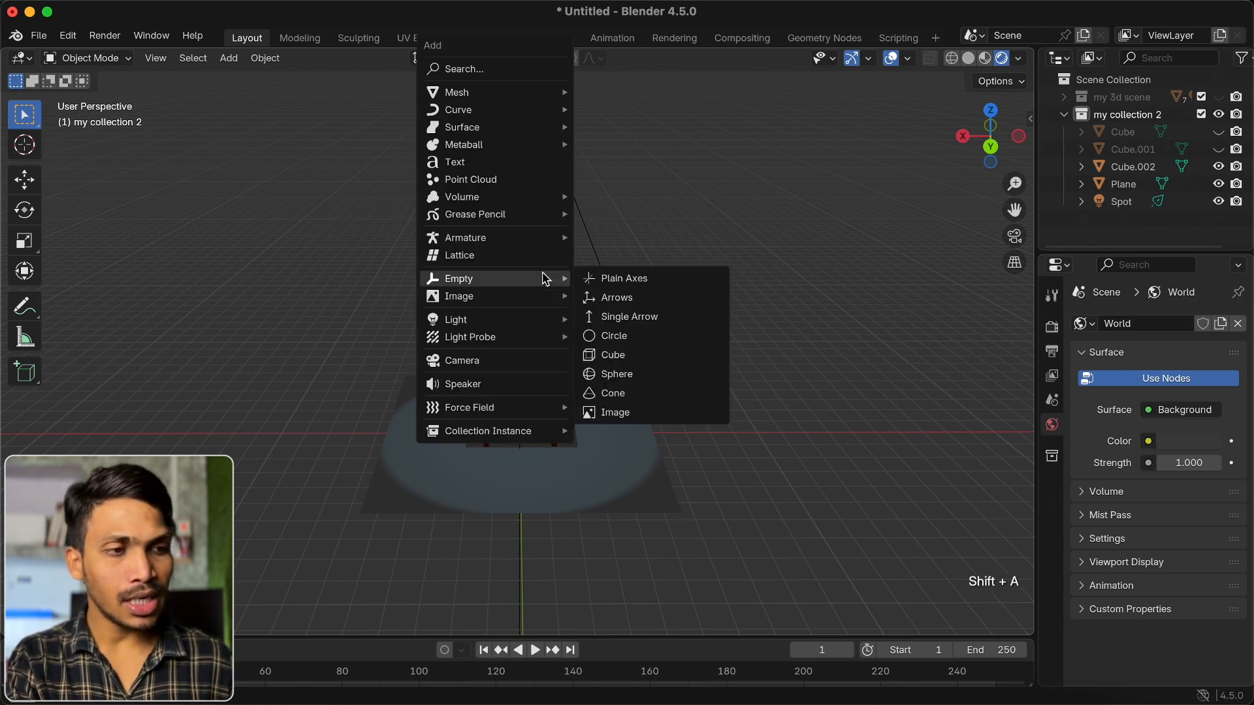
click(480, 365)
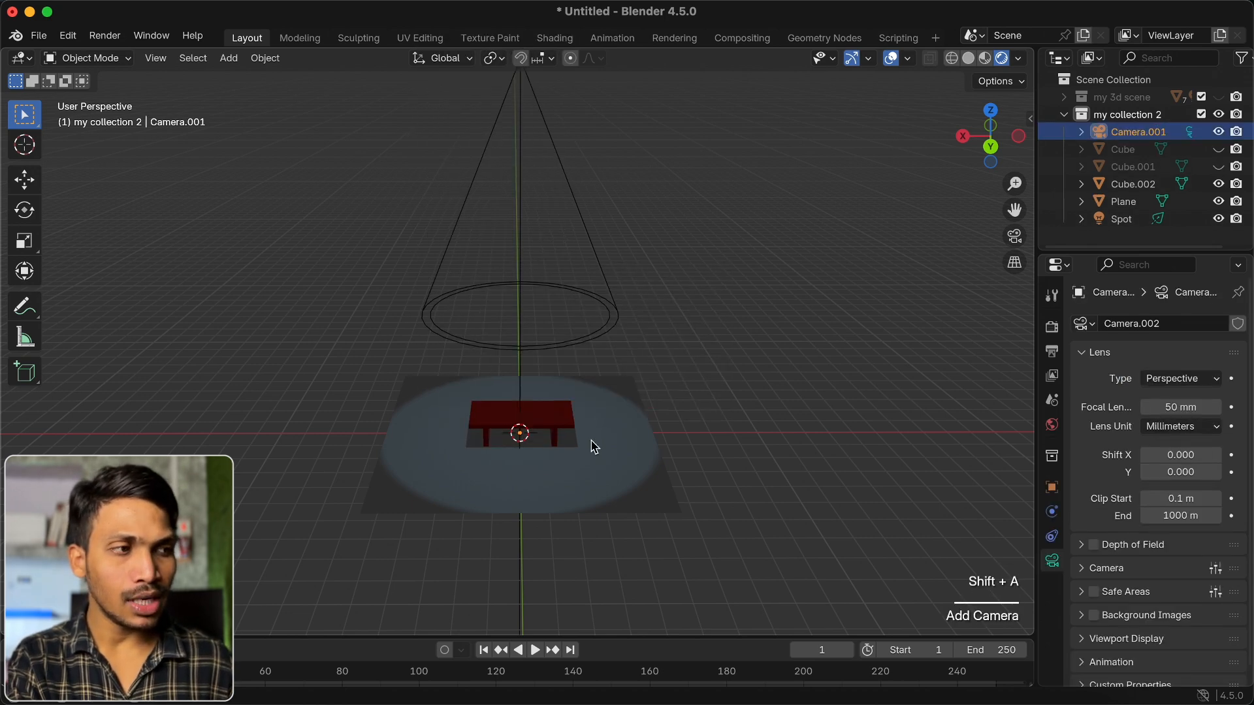
click(1015, 237)
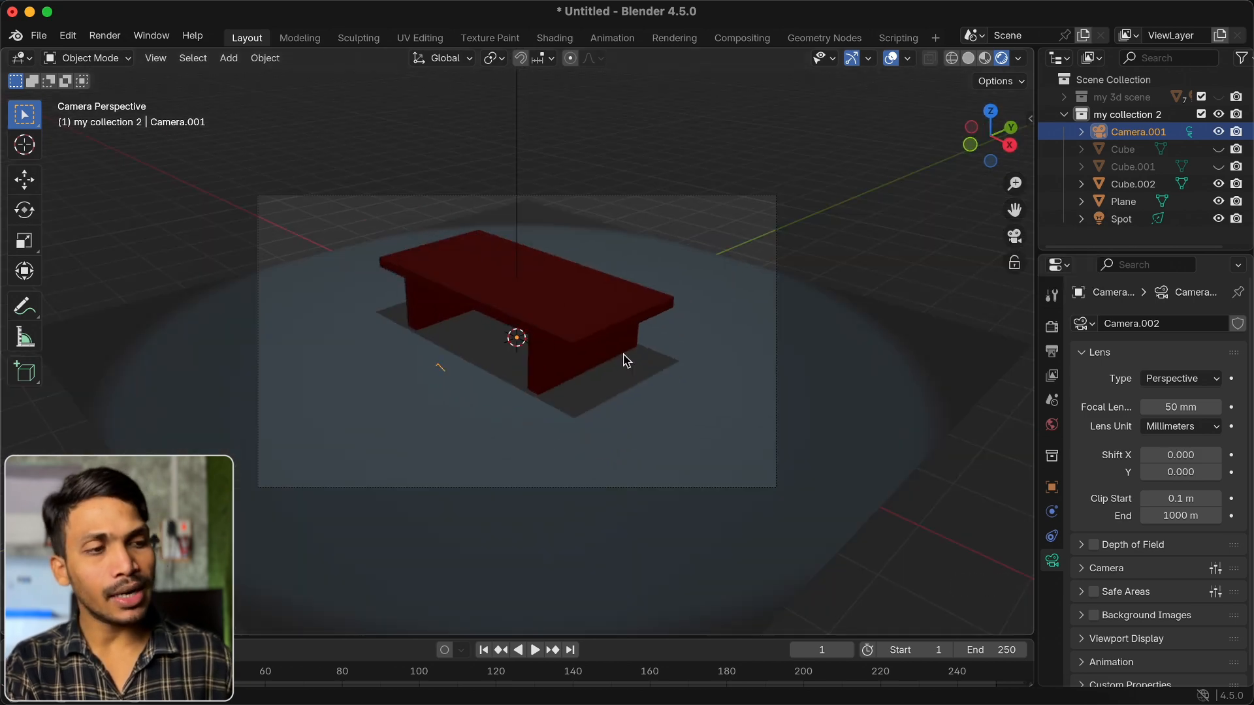
key(KP_0)
key(KP_0)
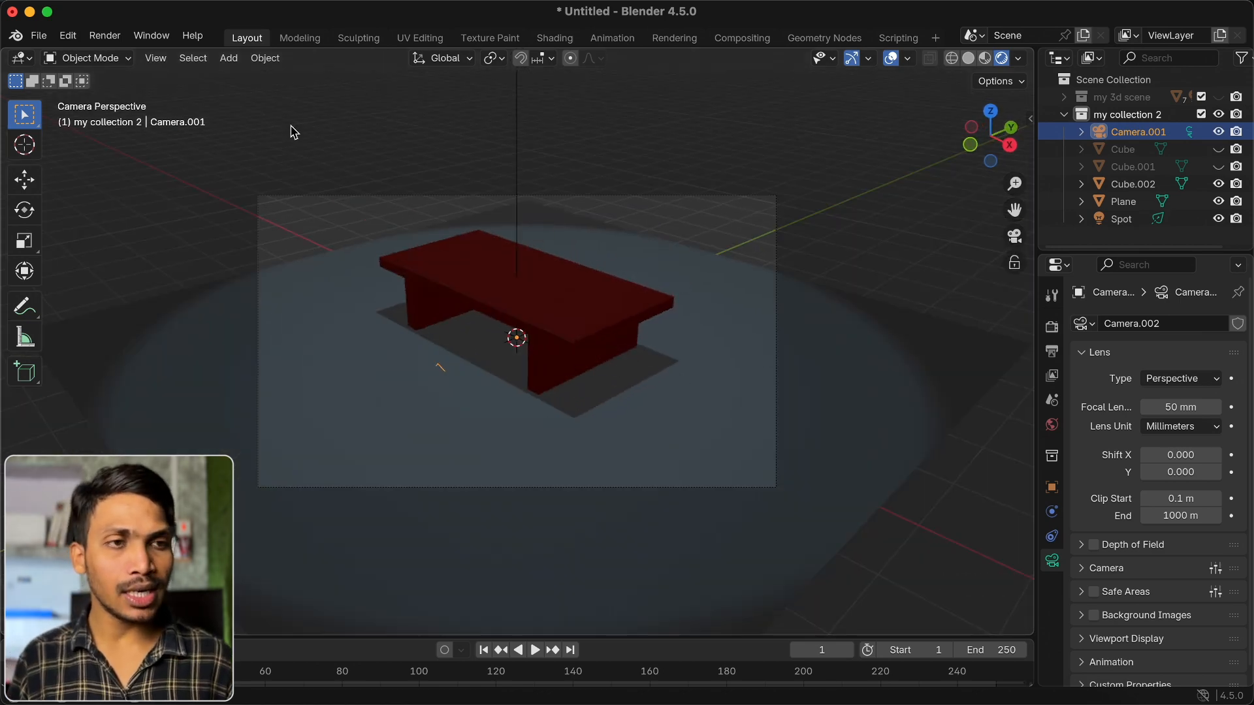
Render a still image from the active camera, check the result, and close the render window
click(104, 36)
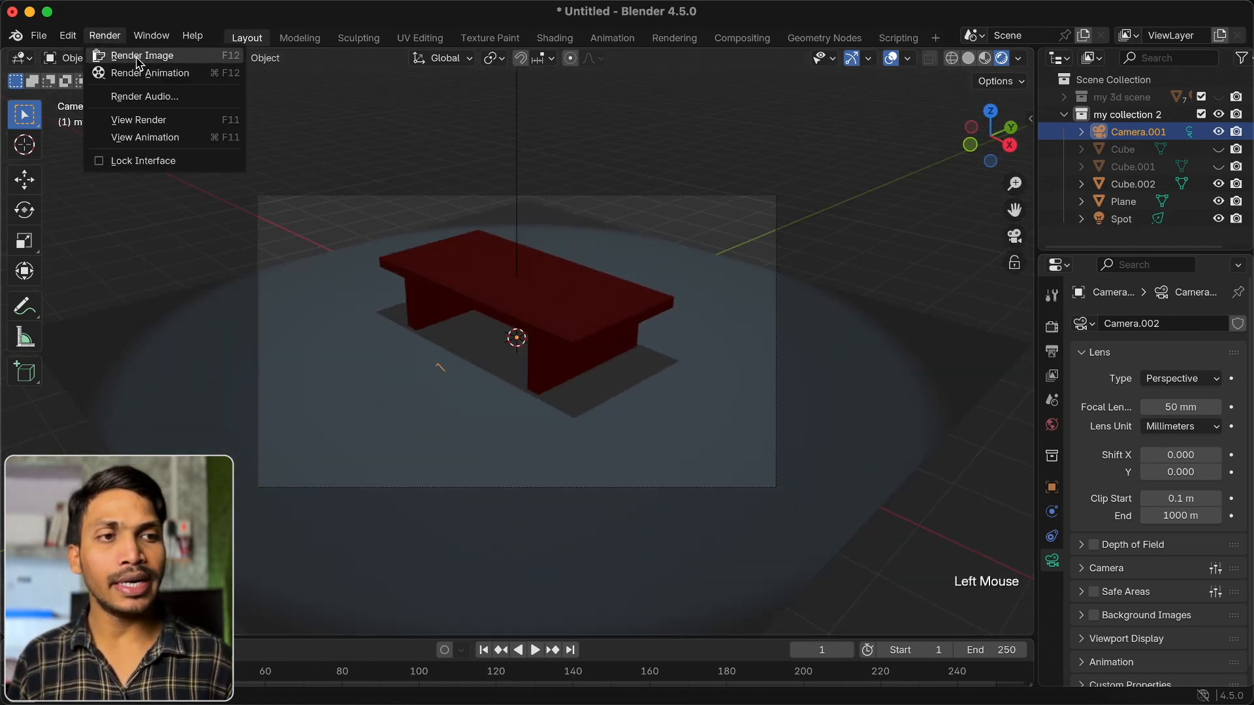
click(138, 59)
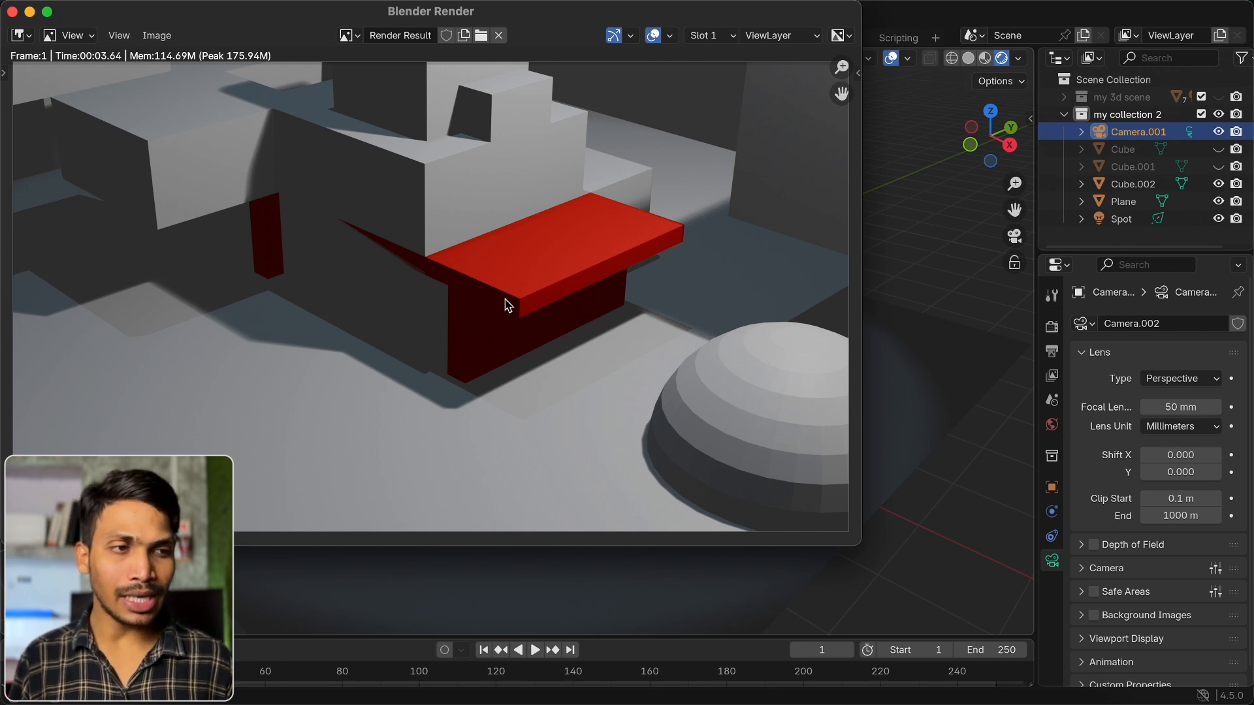
click(12, 12)
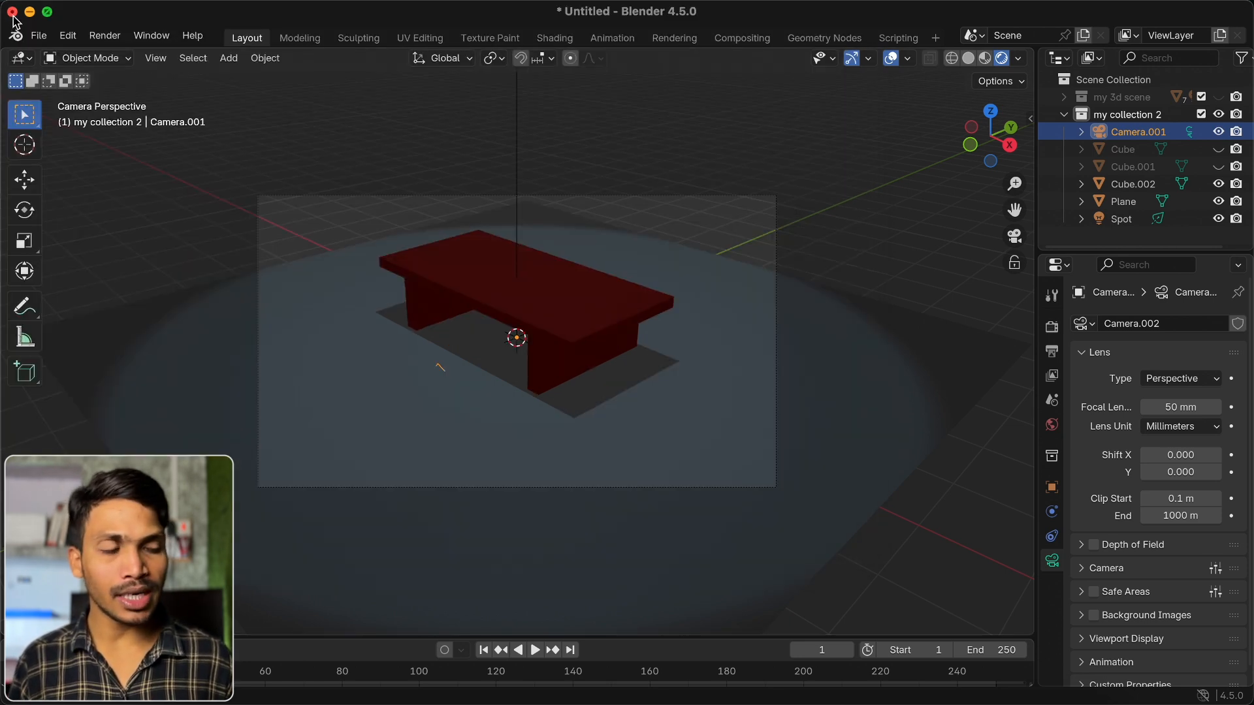
Expand the my 3d scene collection, disable it in renders, and leave it hidden in the viewport
click(1066, 107)
click(1064, 99)
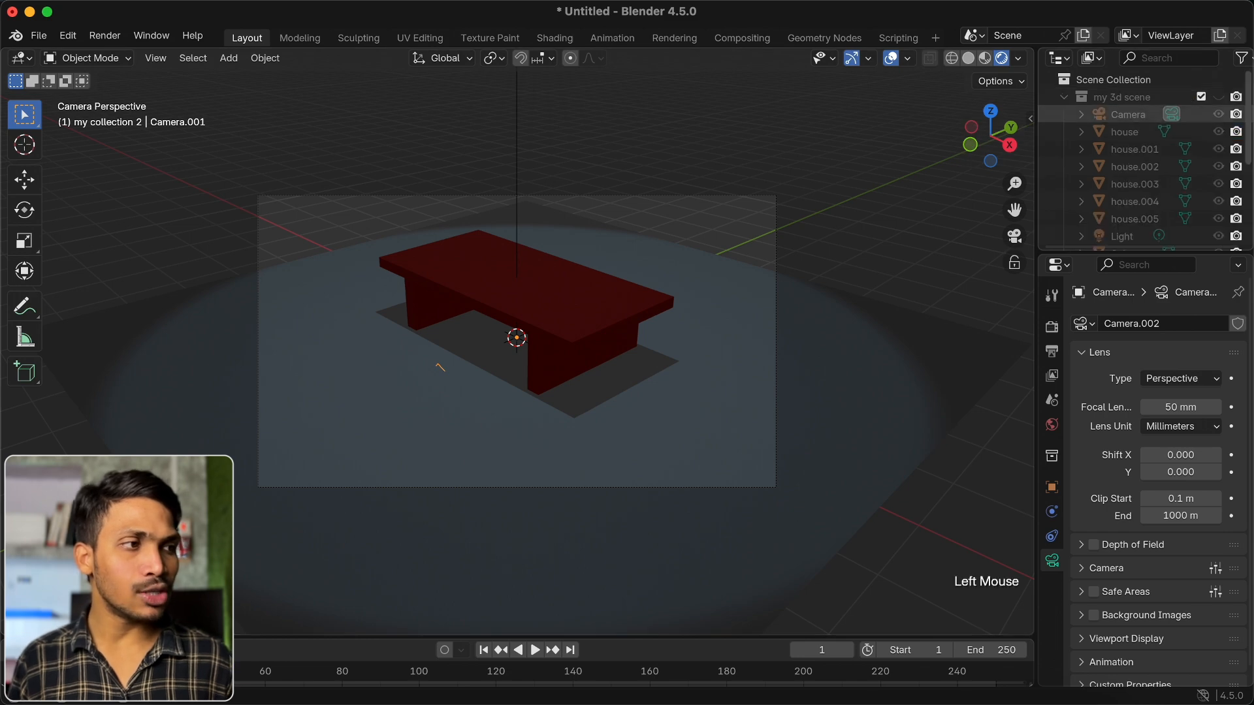
click(1220, 97)
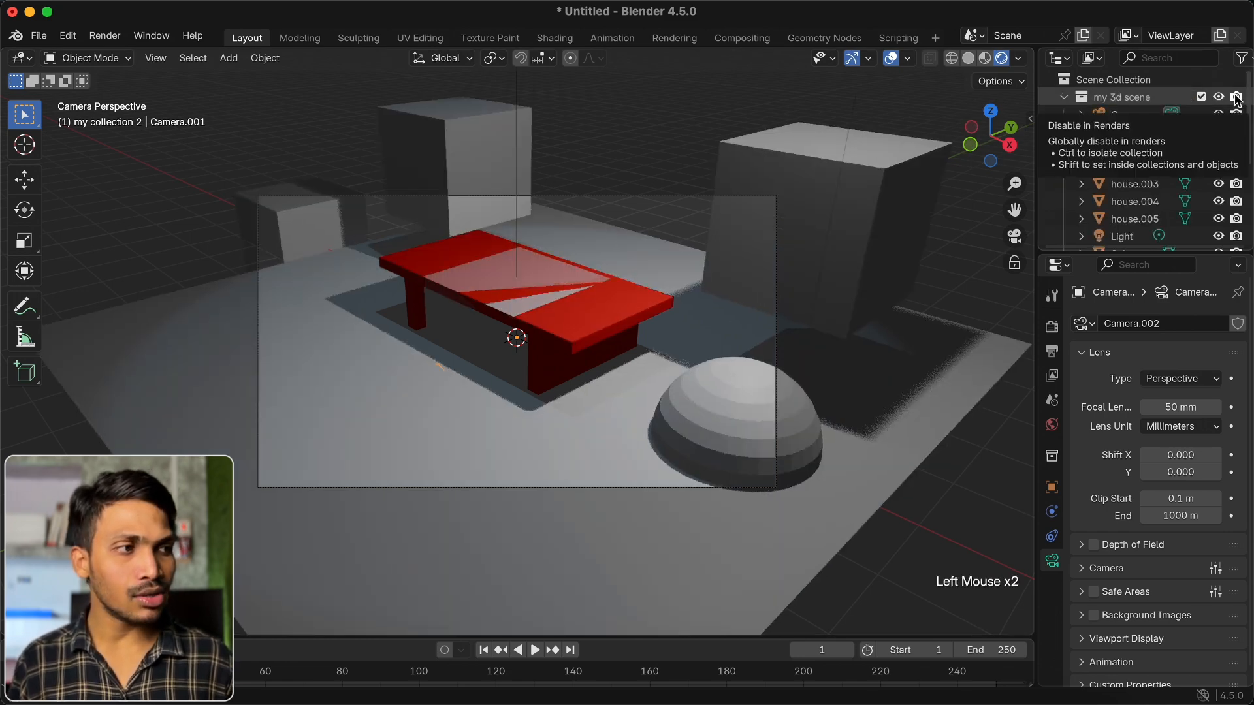
click(1236, 98)
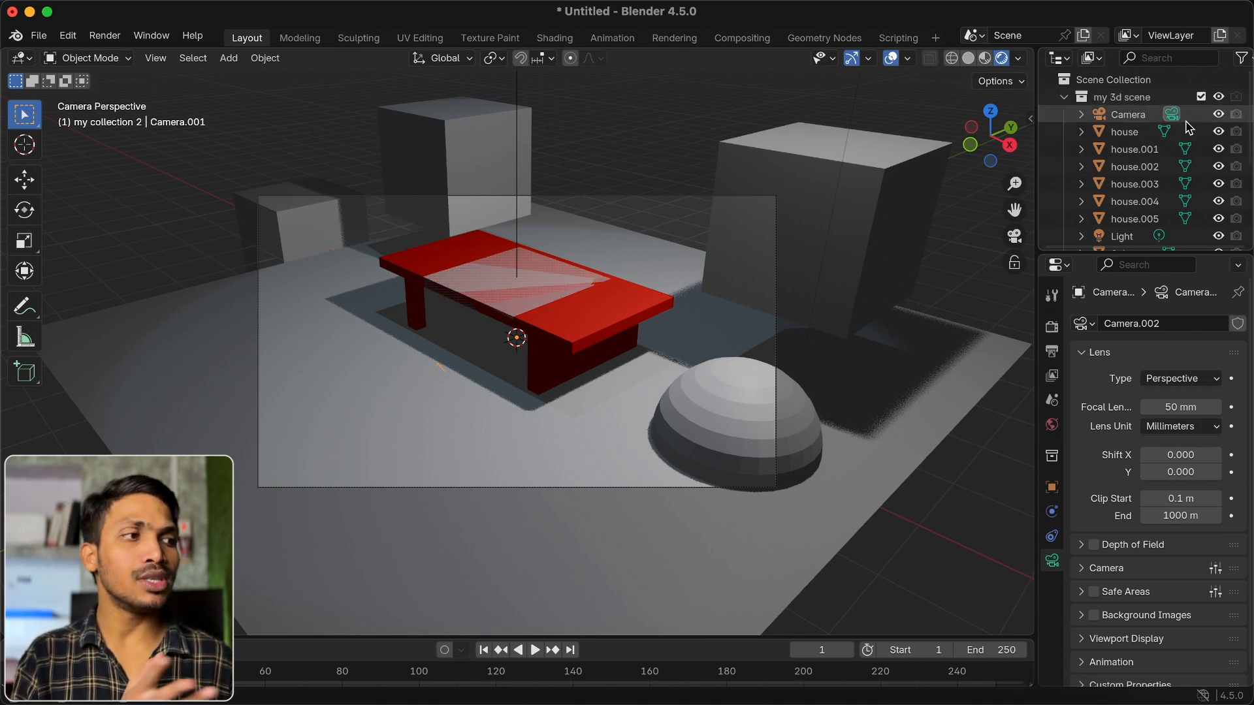
click(1219, 97)
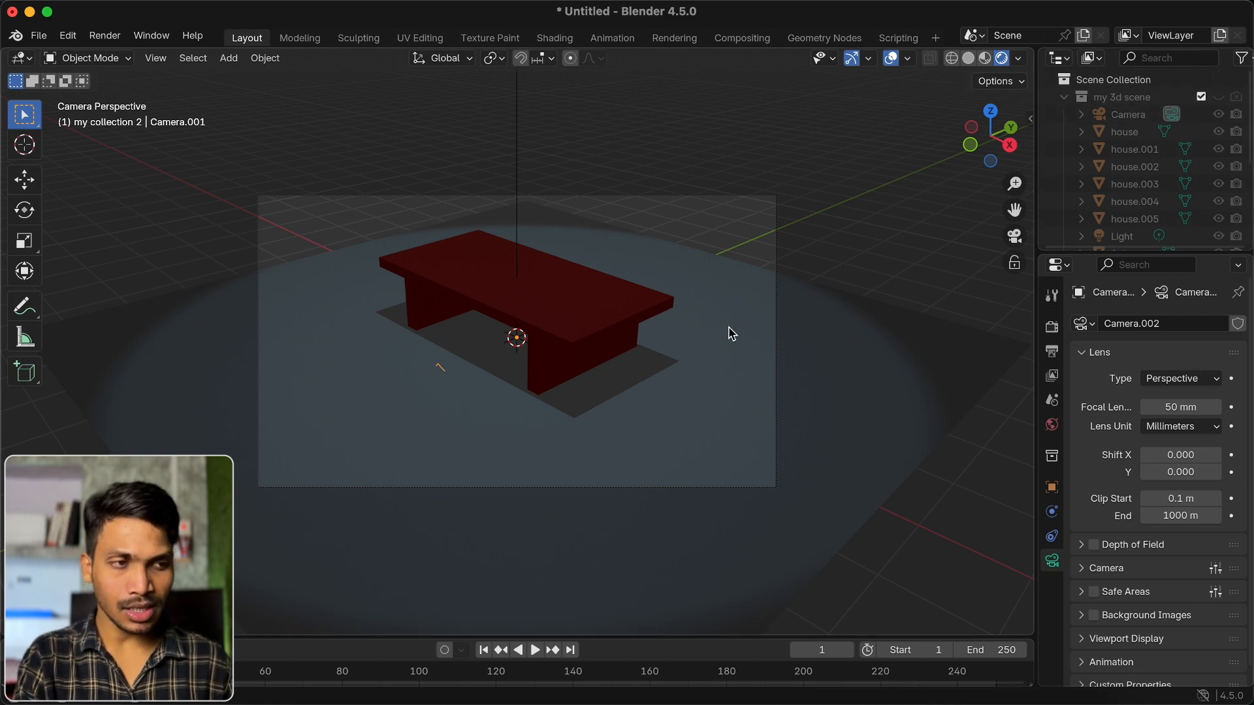
Render the camera view again to check for unwanted objects, and close the render window
click(106, 36)
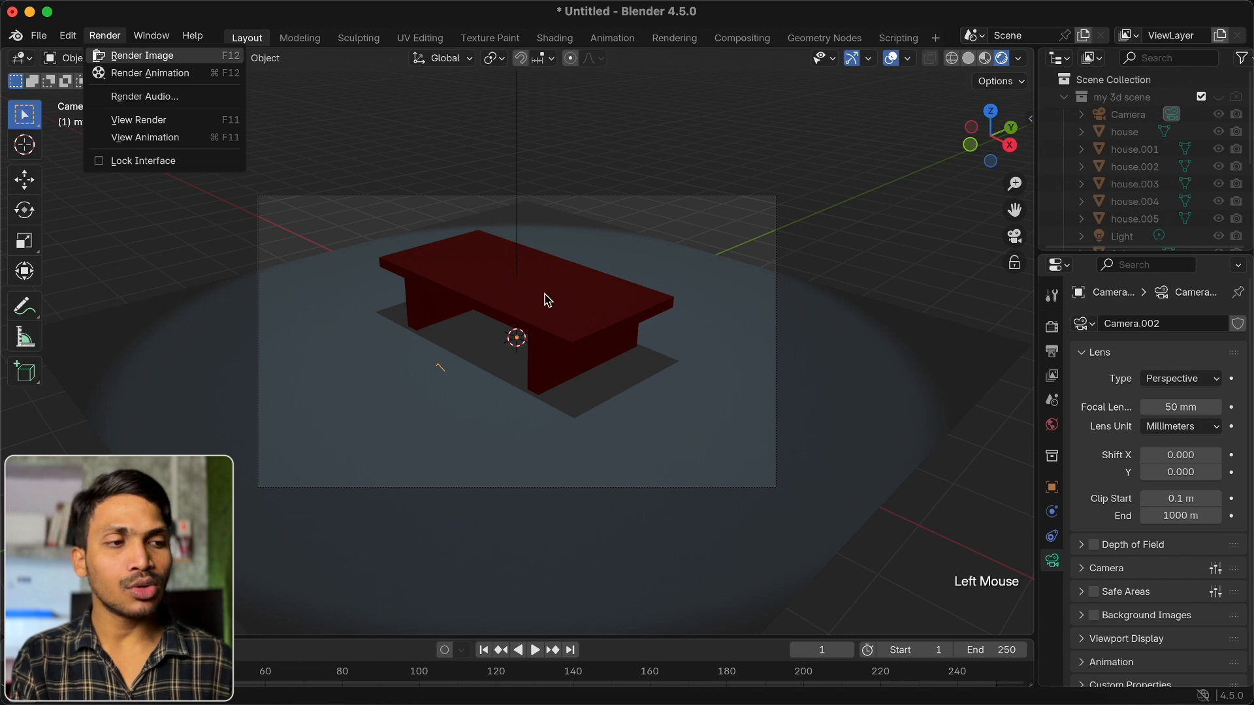
key(F12)
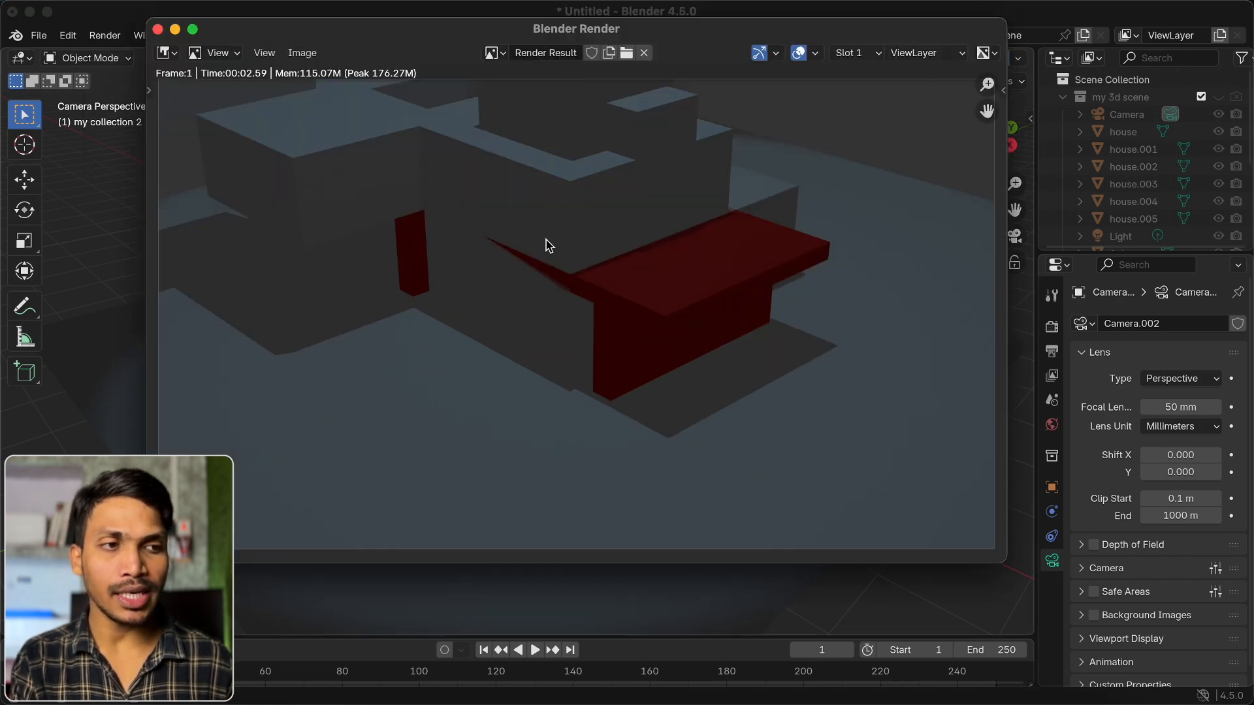
click(157, 29)
Disable the hidden Cube and Cube.001 objects of my collection 2 in renders
scroll(1190, 205, down, 5)
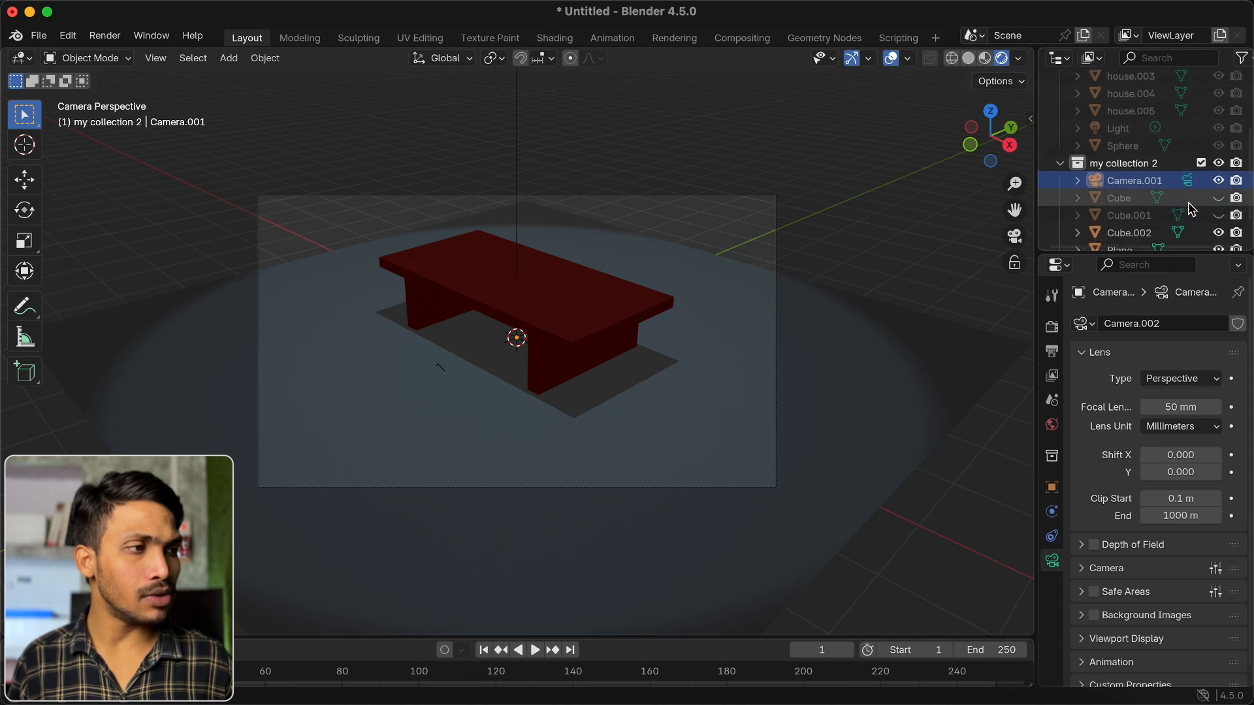
click(1237, 163)
click(1236, 180)
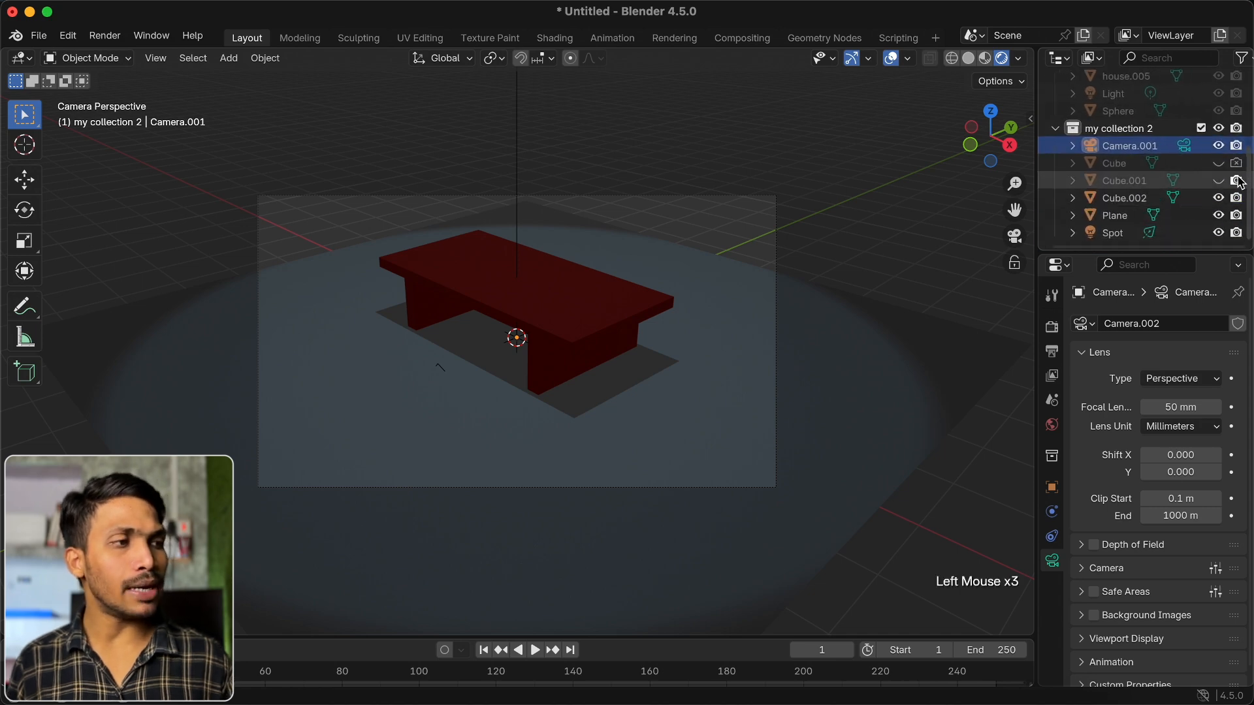
click(1239, 181)
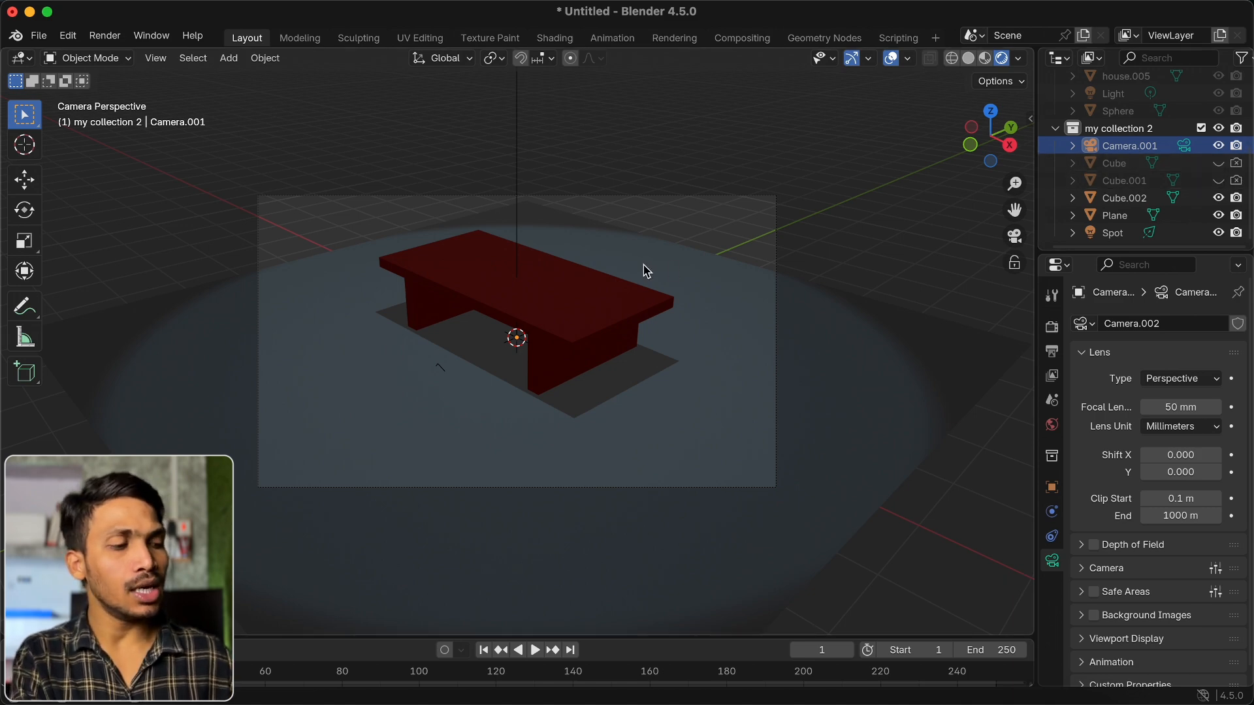
Render the table through the camera, view the options for saving the image as a file, and close without saving
click(104, 36)
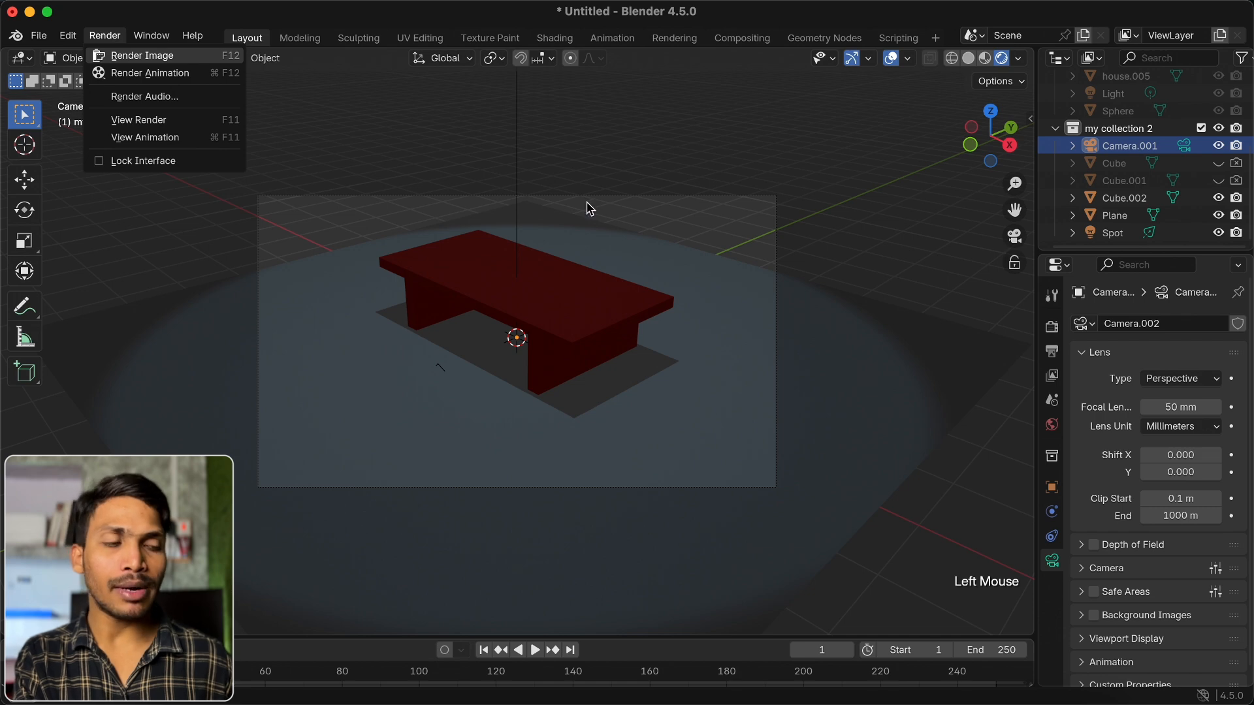
key(F12)
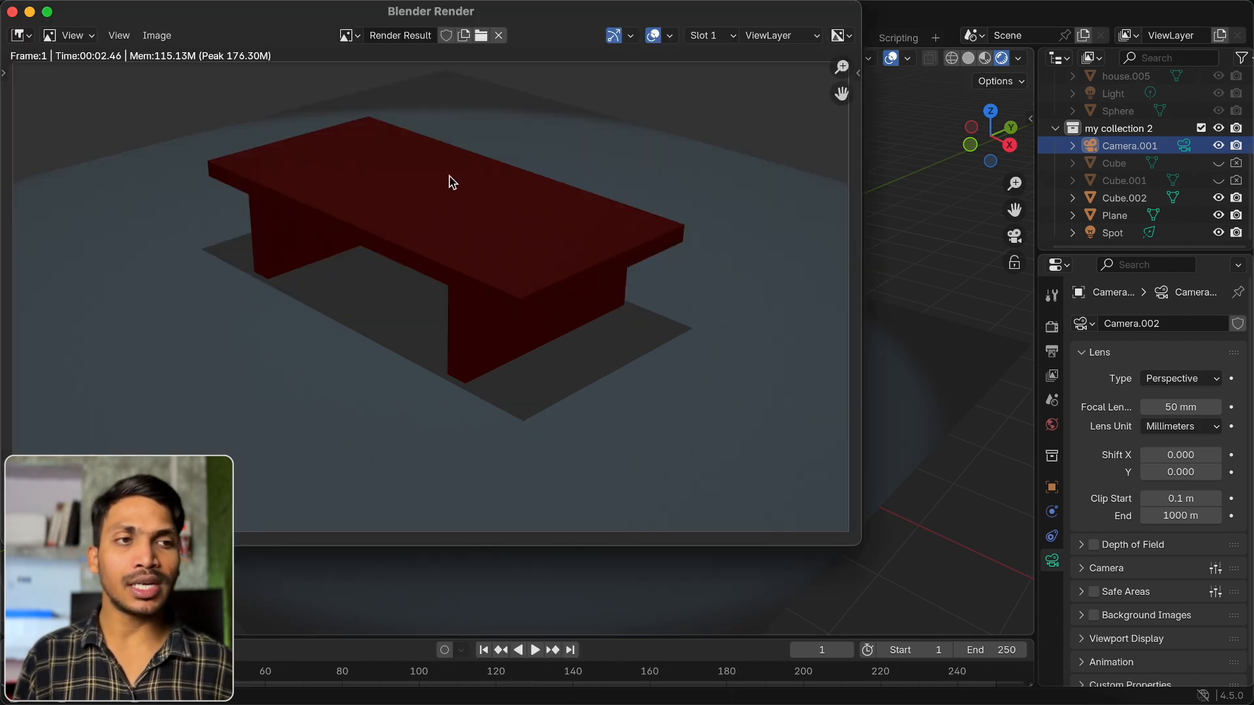
click(157, 35)
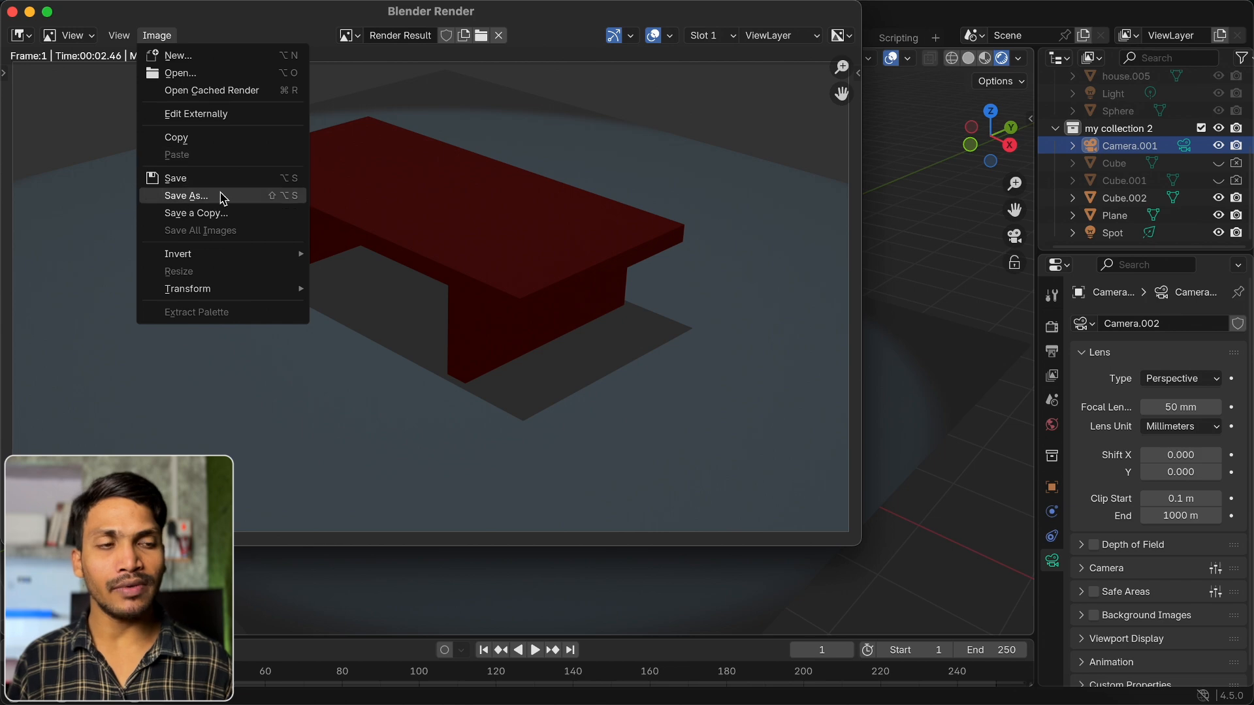
click(186, 196)
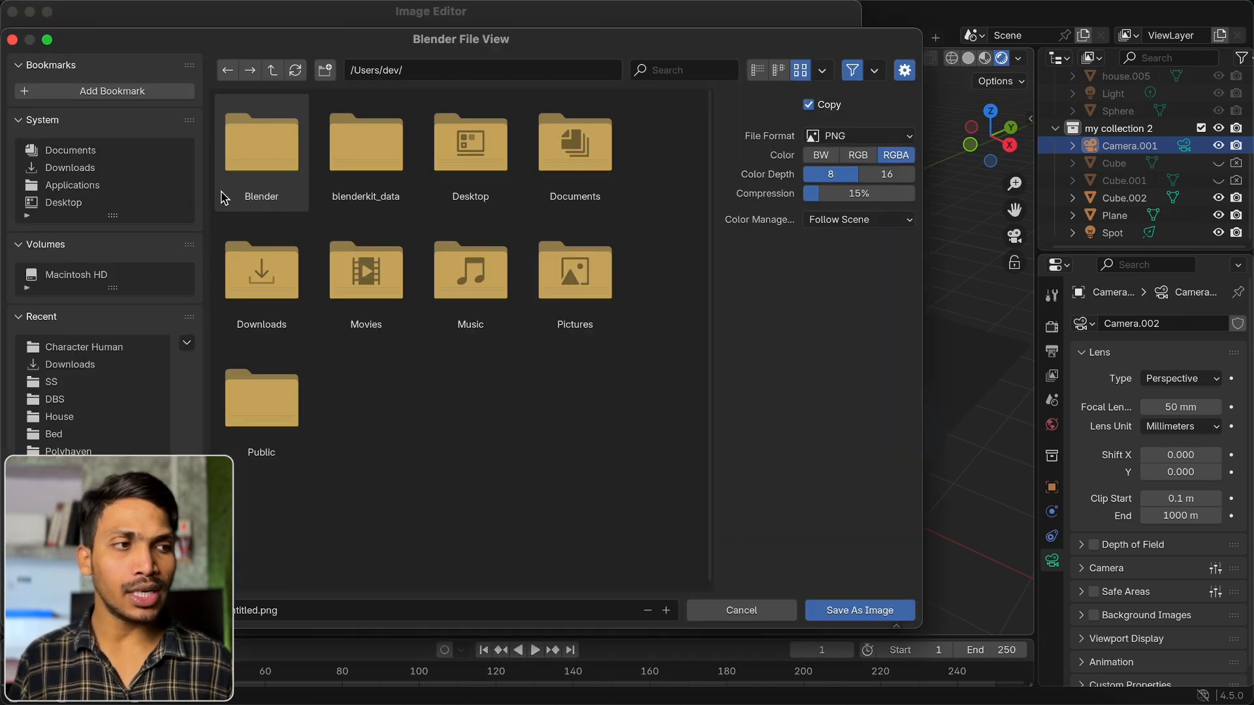
click(739, 611)
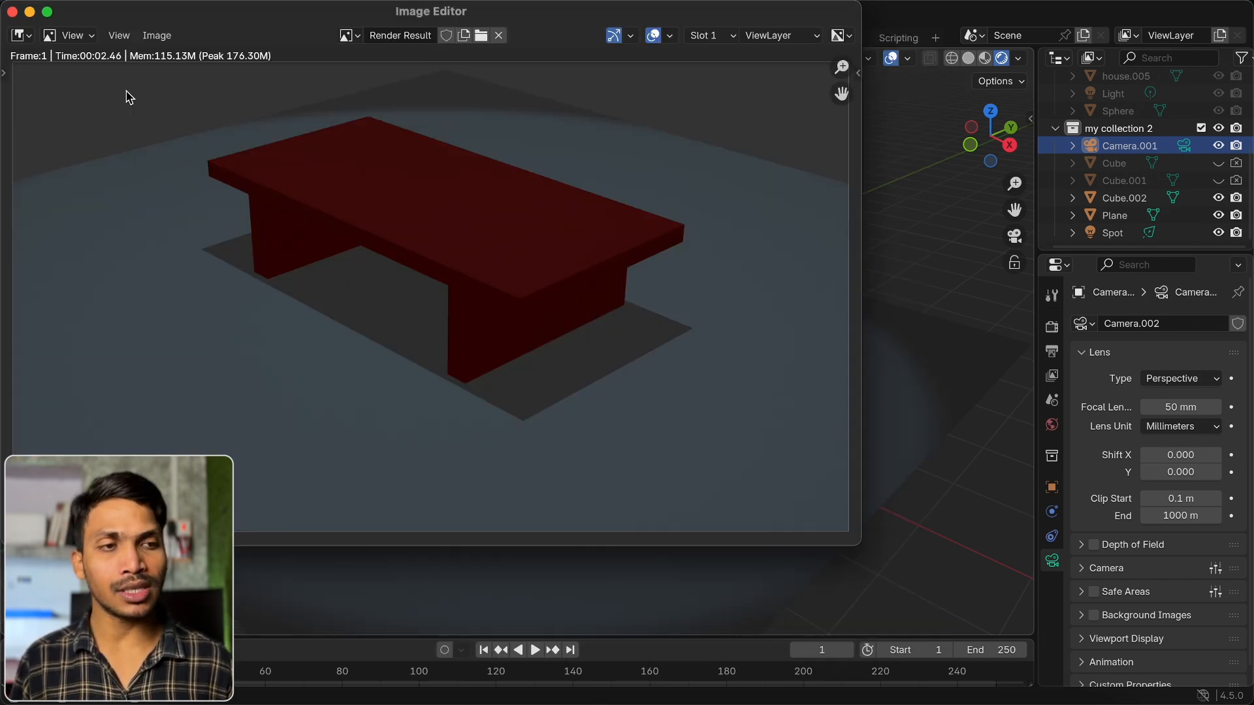
click(12, 11)
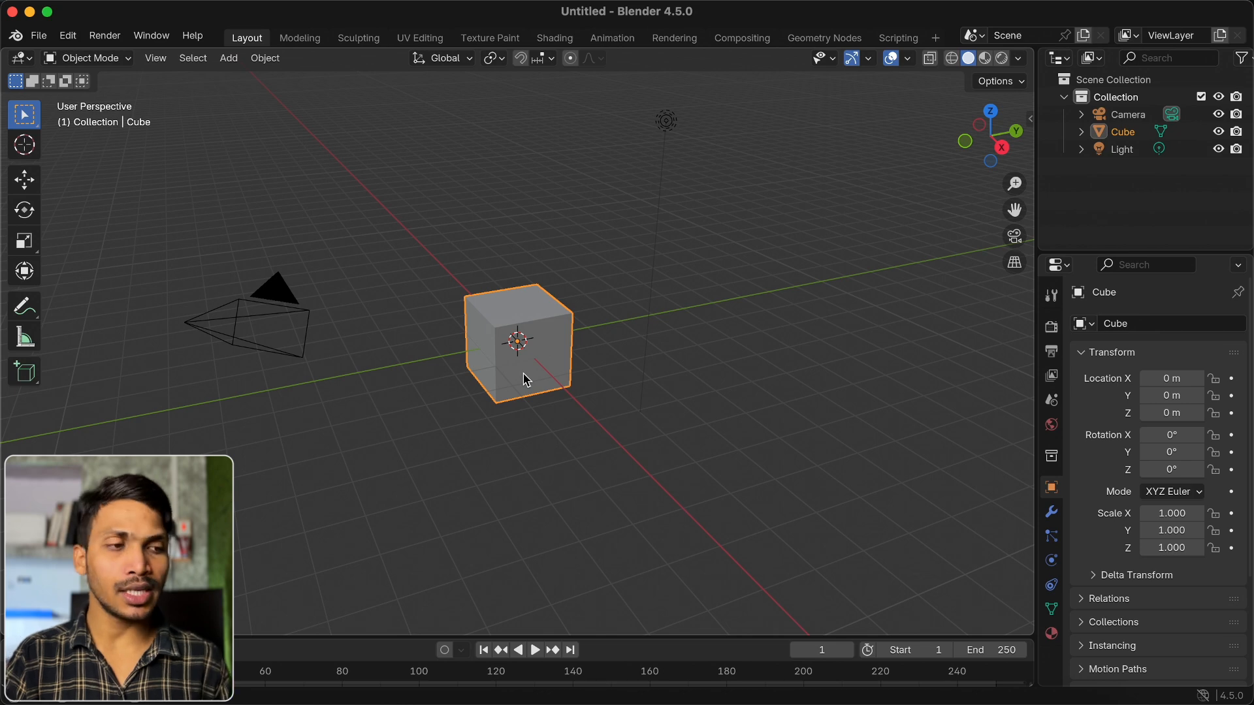
Select the default cube in the new scene and display its transform and dimension values beside the viewport
click(527, 379)
middle_drag(526, 378, 589, 340)
scroll(588, 340, left, 10)
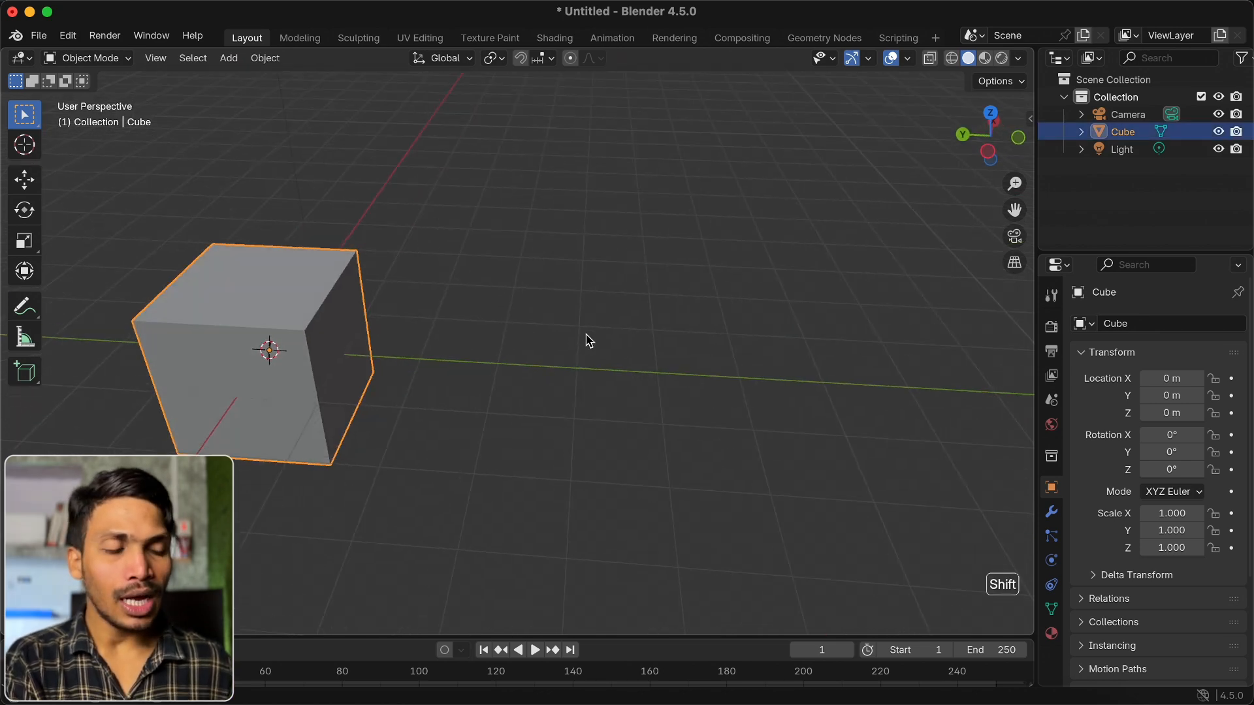
shift+scroll(588, 340, left, 6)
super+scroll(588, 340, down, 4)
shift+scroll(588, 340, left, 5)
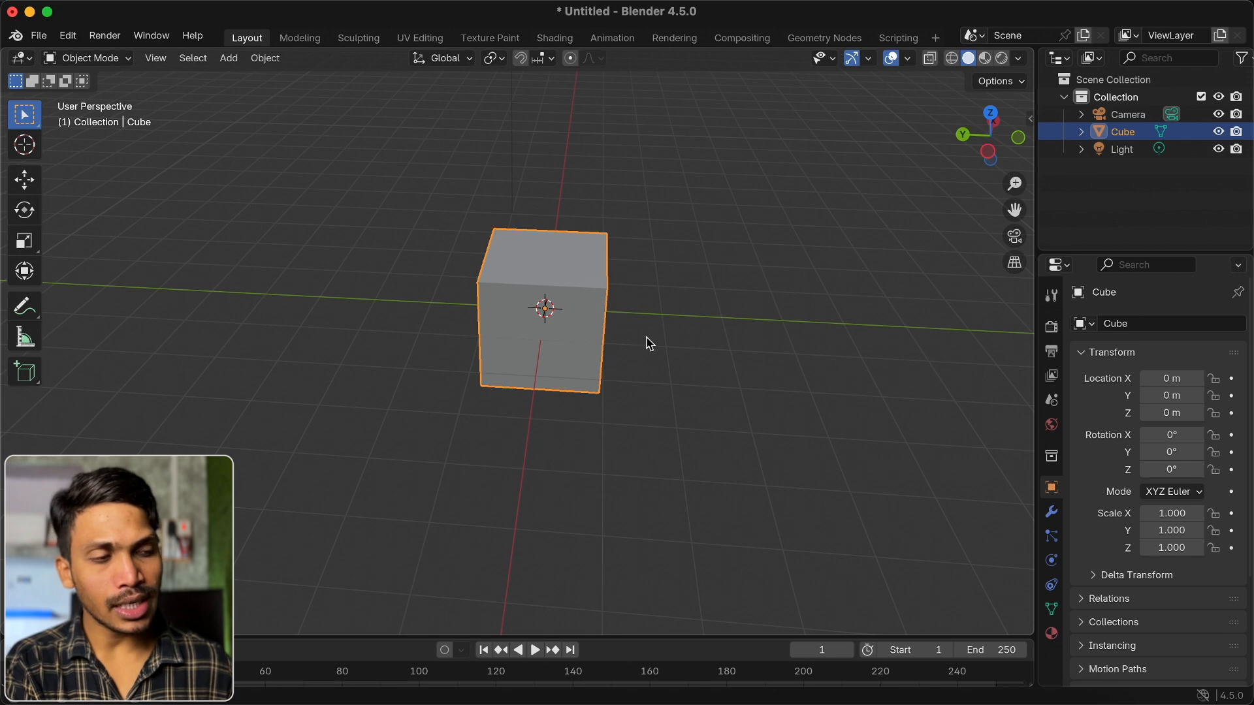
key(n)
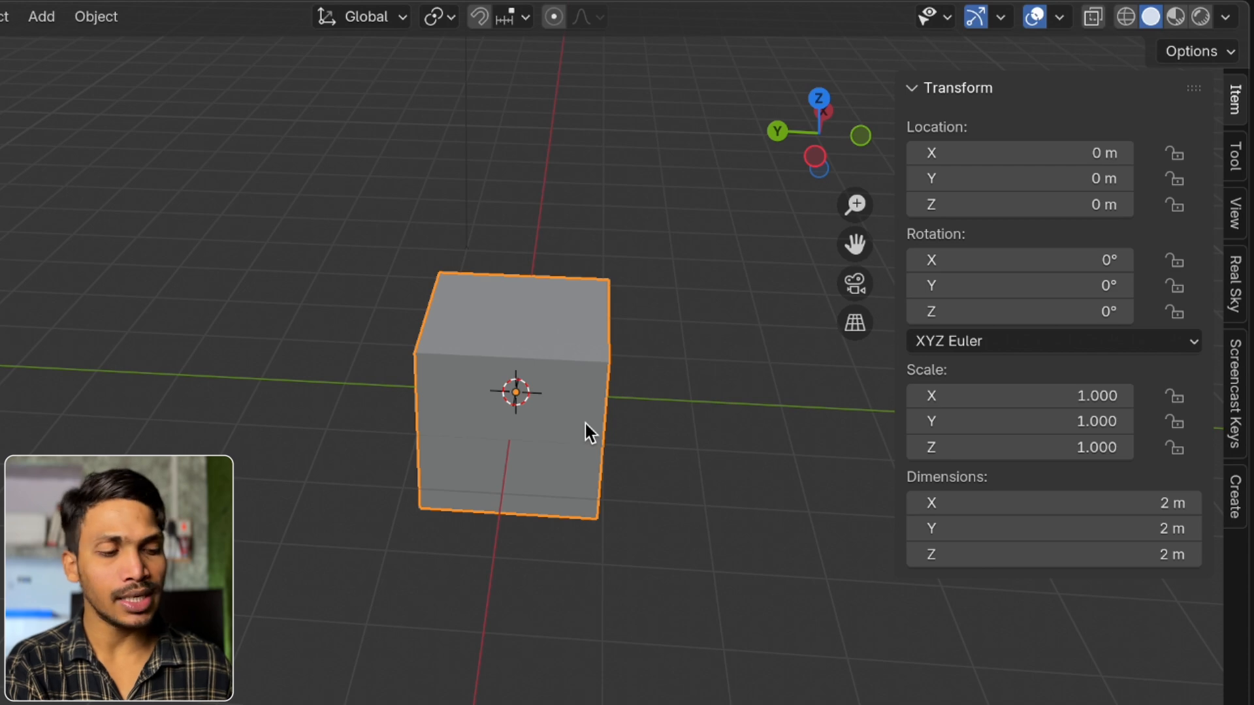
Try moving the cube freely and along the X axis while watching its location values
key(g)
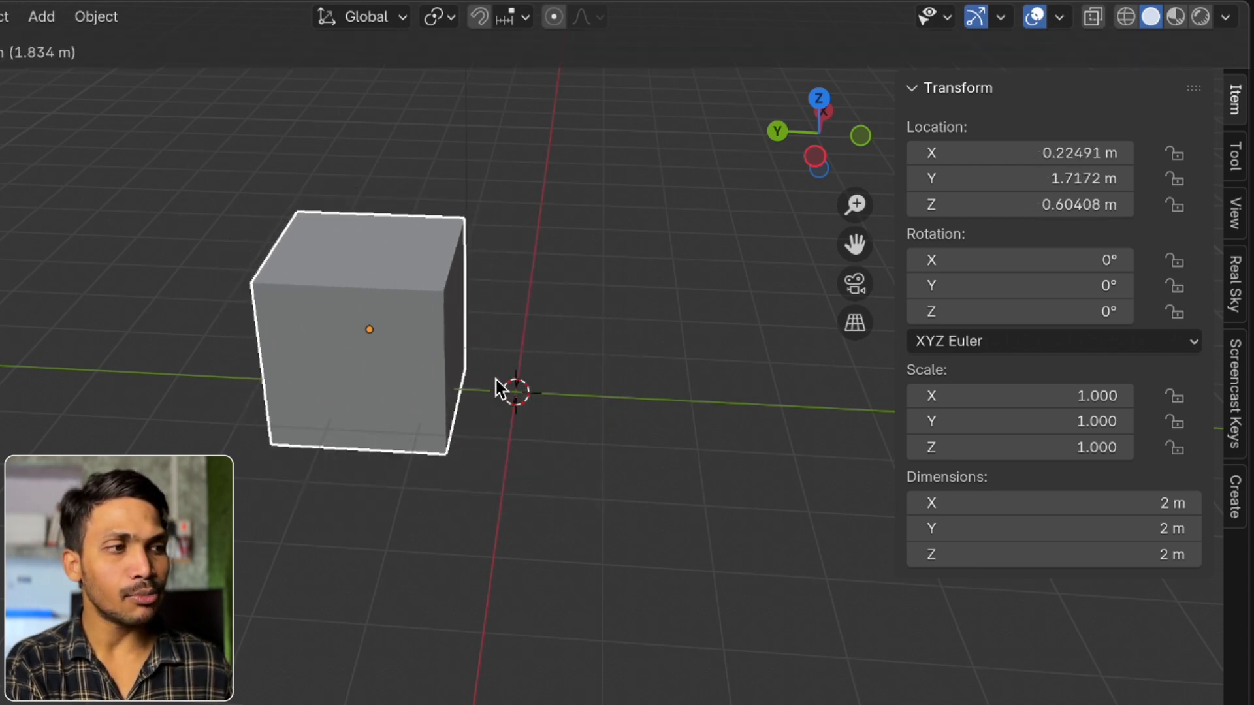
key(x)
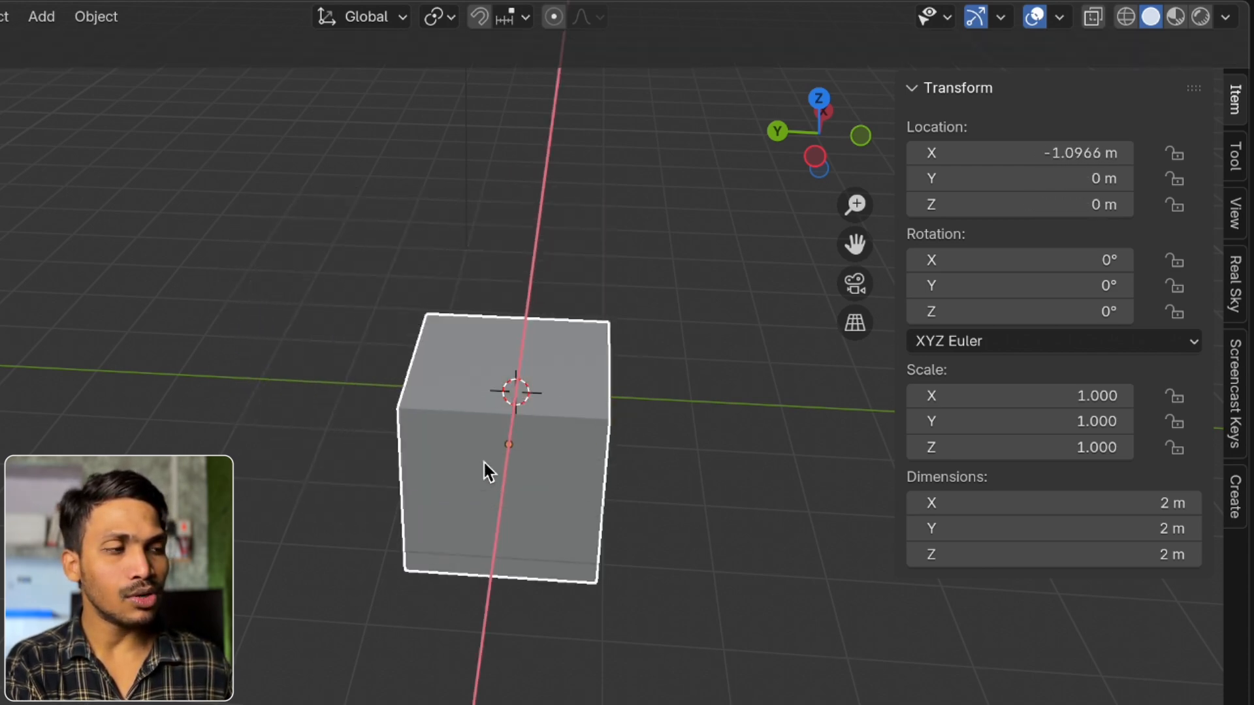
key(Escape)
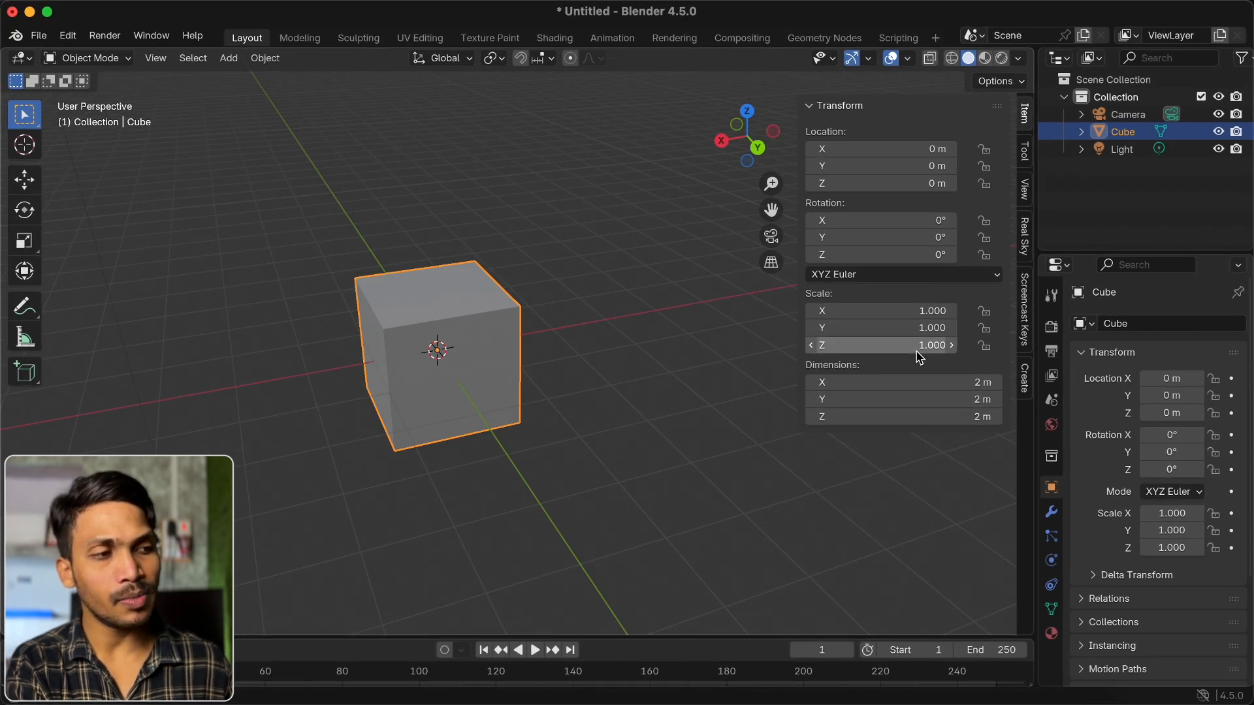
Set the cube's dimensions to 4 m in X, 6 m in Y and 2.8 m in Z
middle_drag(602, 358, 602, 357)
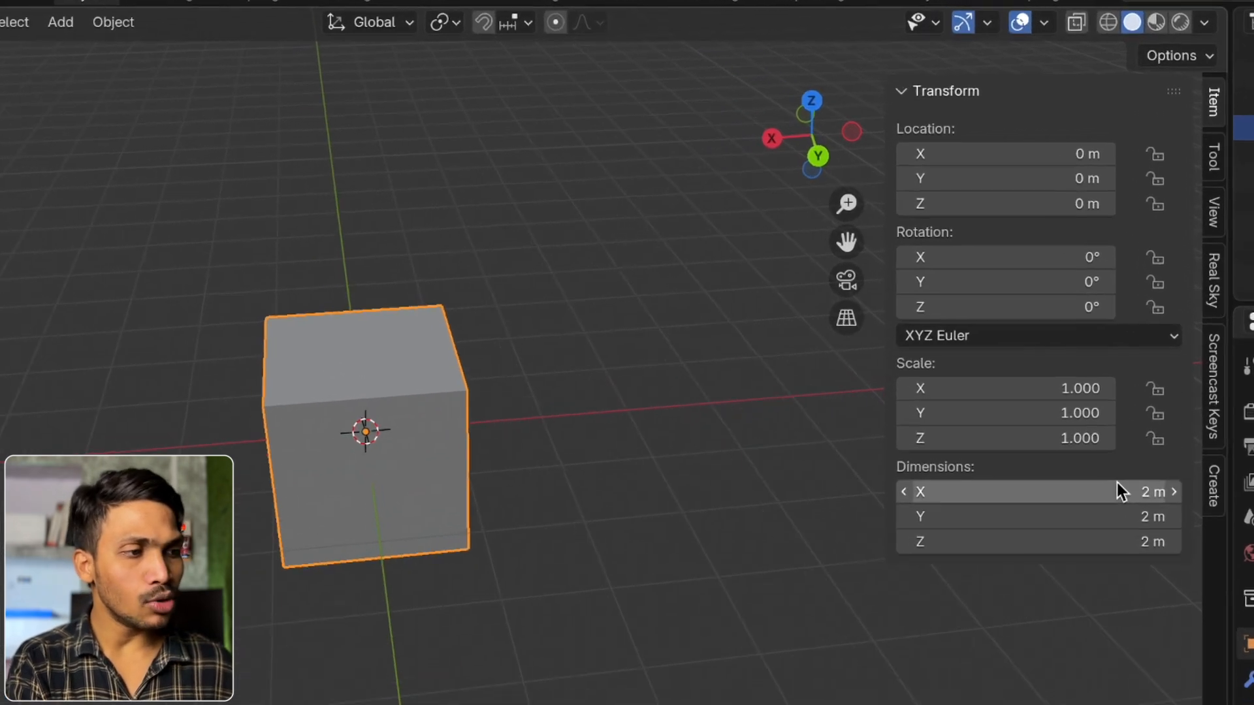
double_click(957, 378)
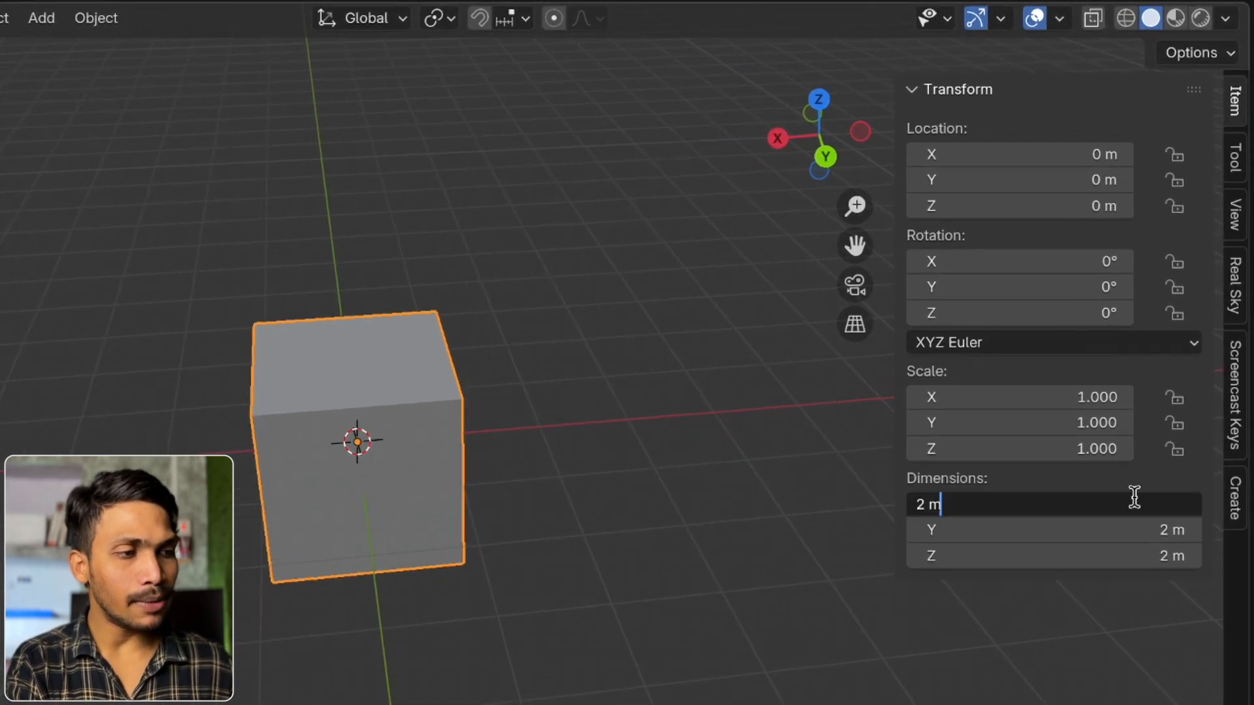
text(4)
key(Return)
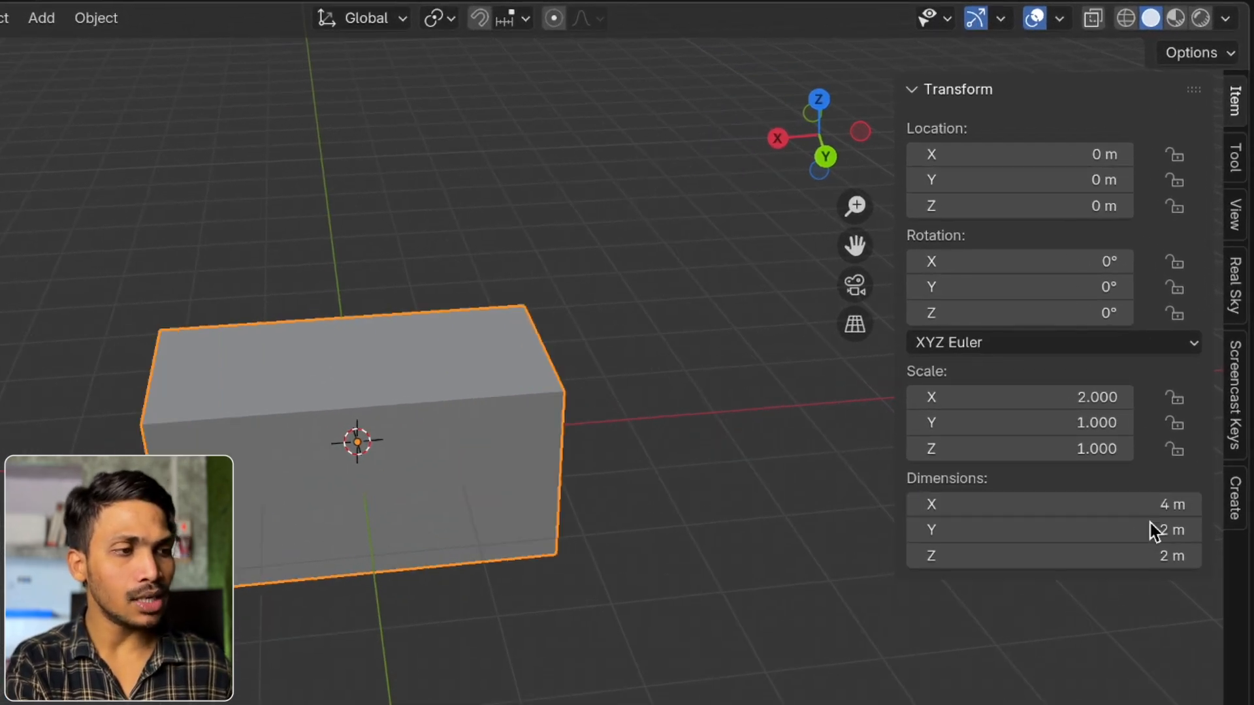
double_click(1150, 523)
text(6)
key(Return)
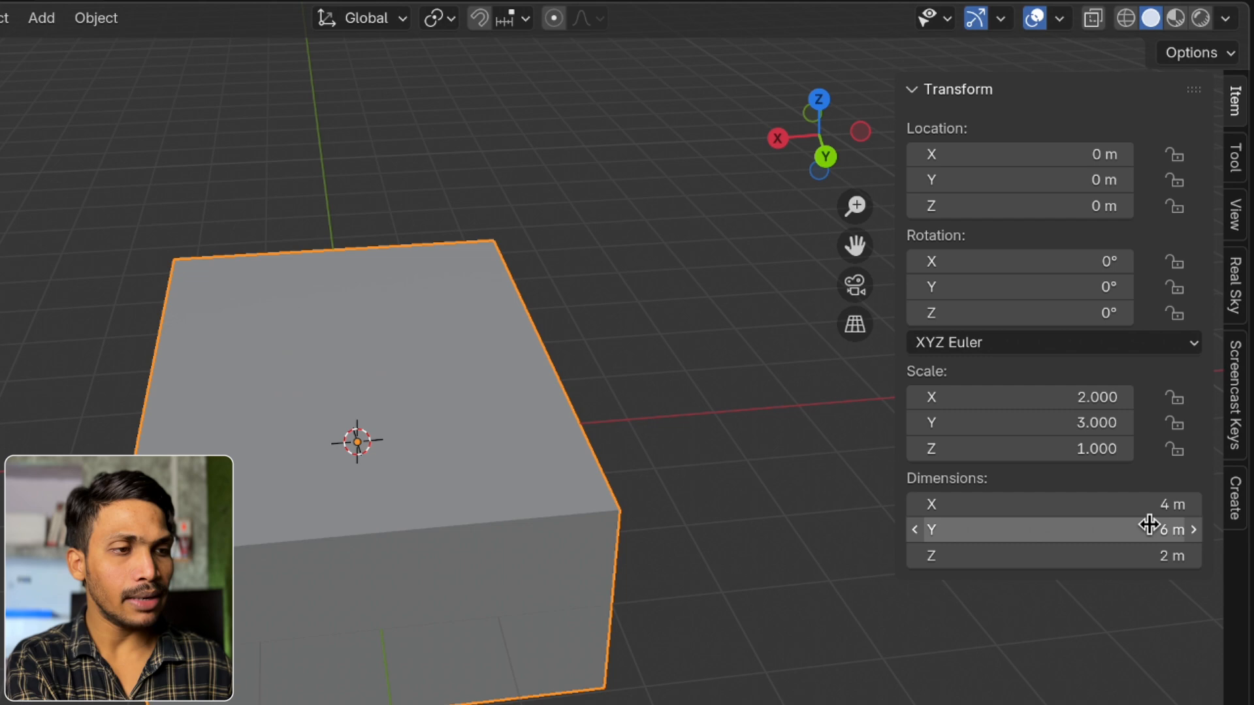
double_click(1117, 552)
text(2.8)
key(Return)
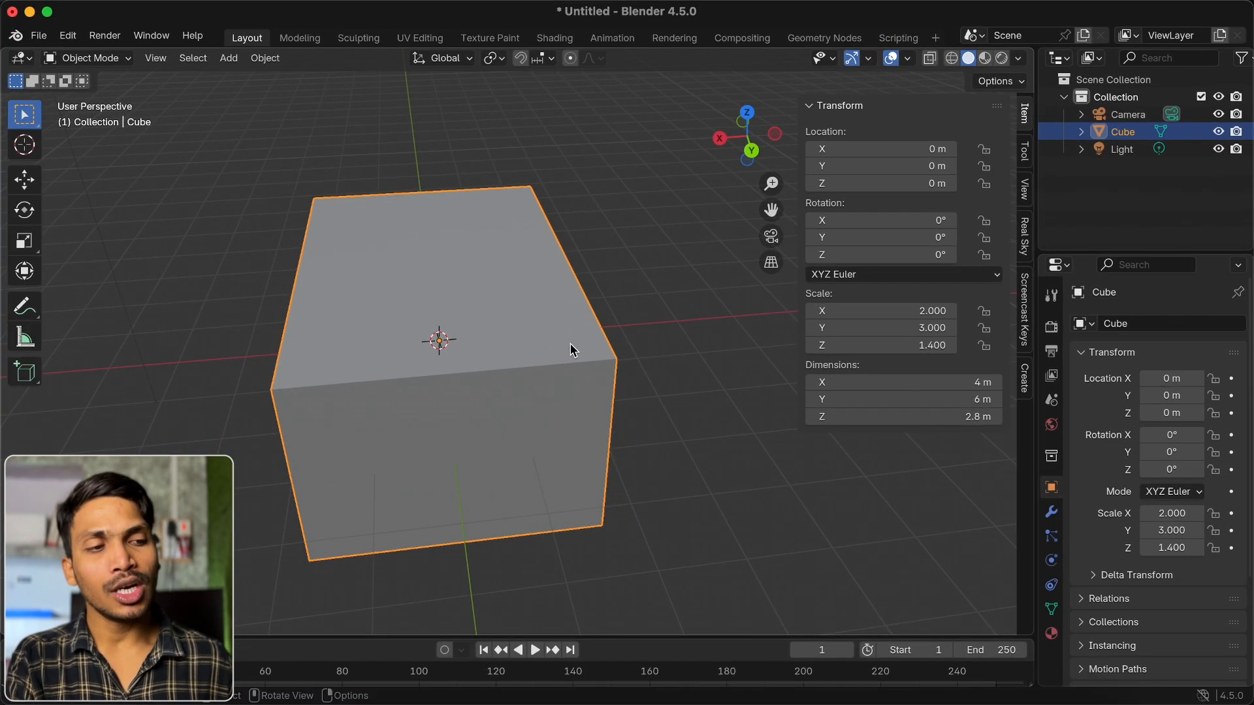
Set the cube's Z dimension to 0.2 m to flatten it into a slab
click(968, 416)
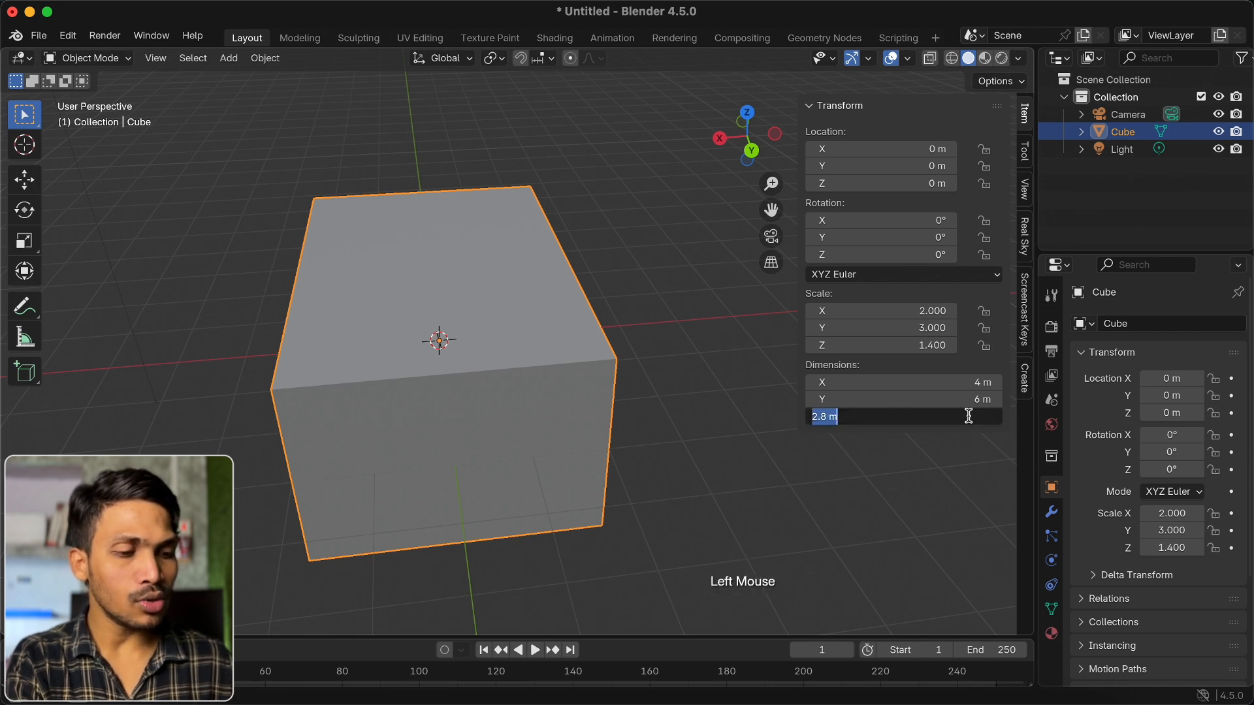
text(0.2)
key(Return)
Bevel the upper front edge of the slab in Edit Mode with a single segment
super+scroll(622, 448, up, 2)
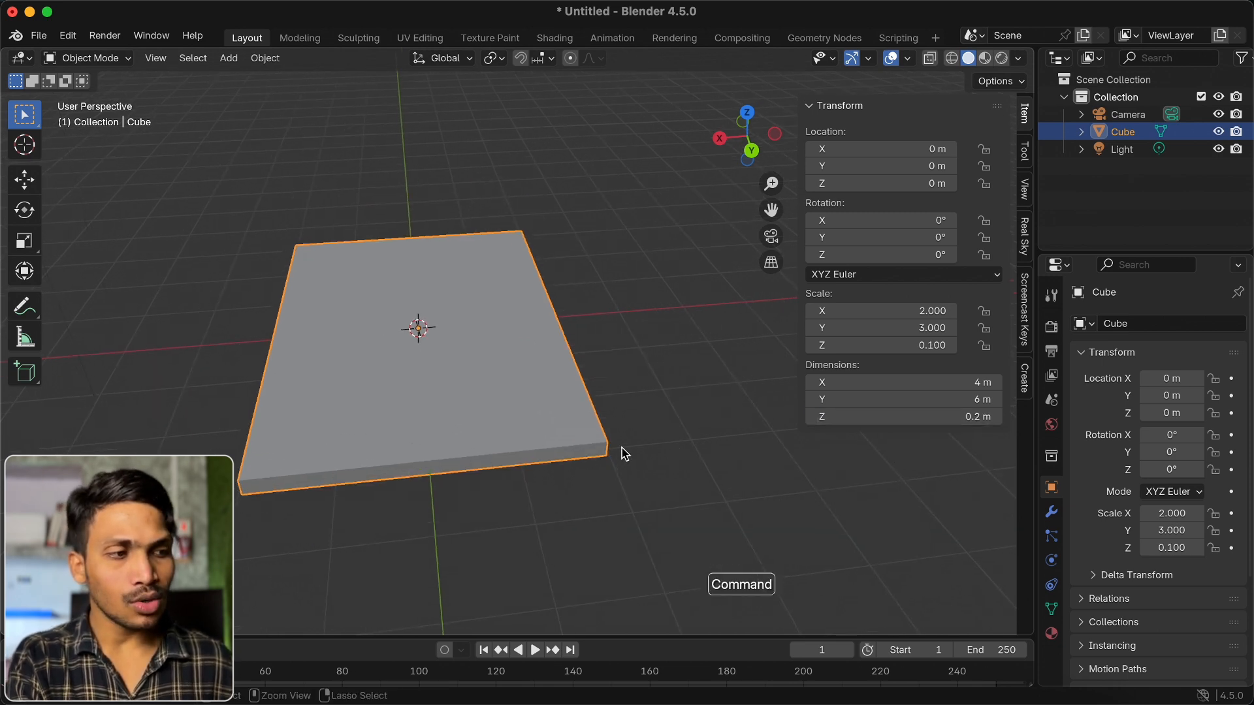
shift+scroll(532, 455, left, 2)
key(Tab)
super+scroll(526, 429, up, 1)
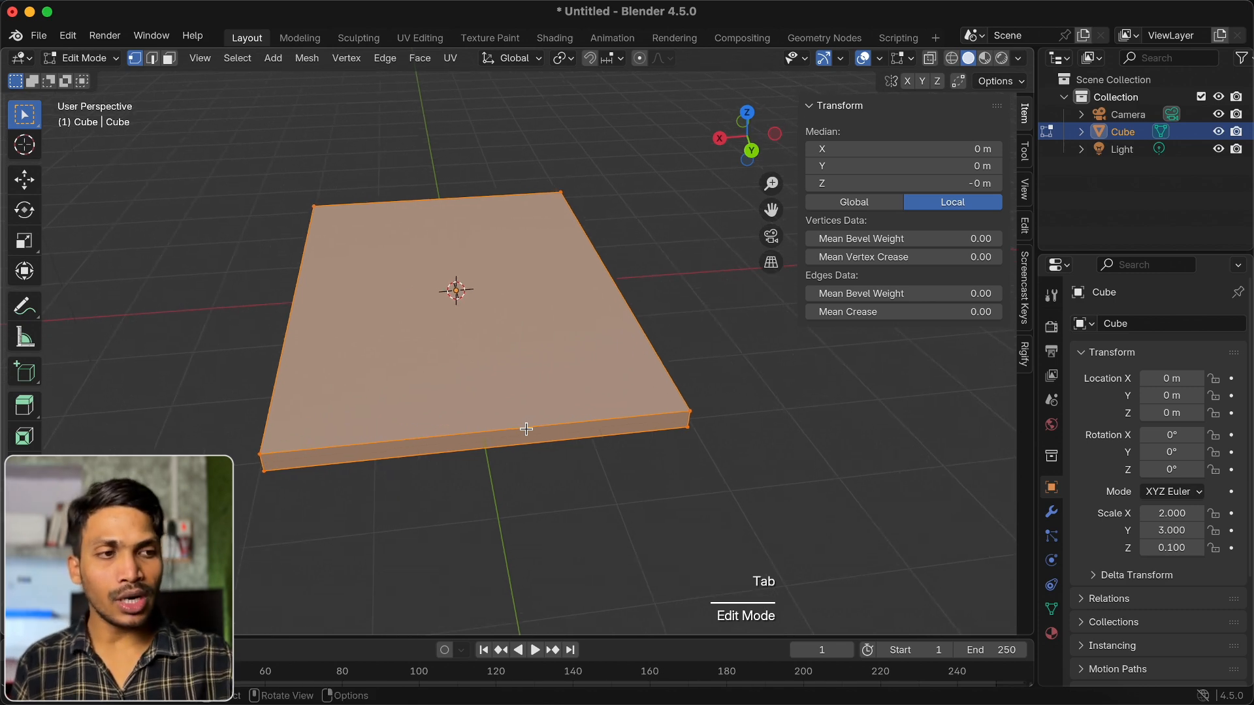
click(152, 57)
click(562, 432)
scroll(562, 432, left, 2)
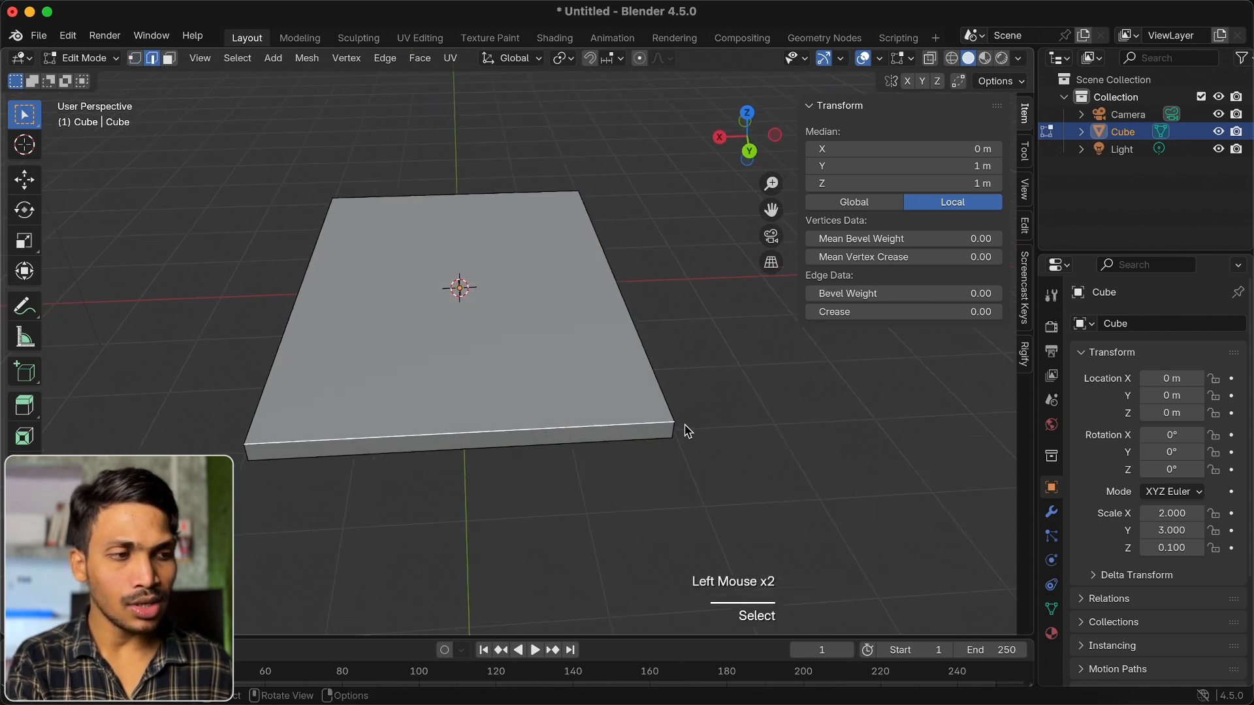
key(super+b)
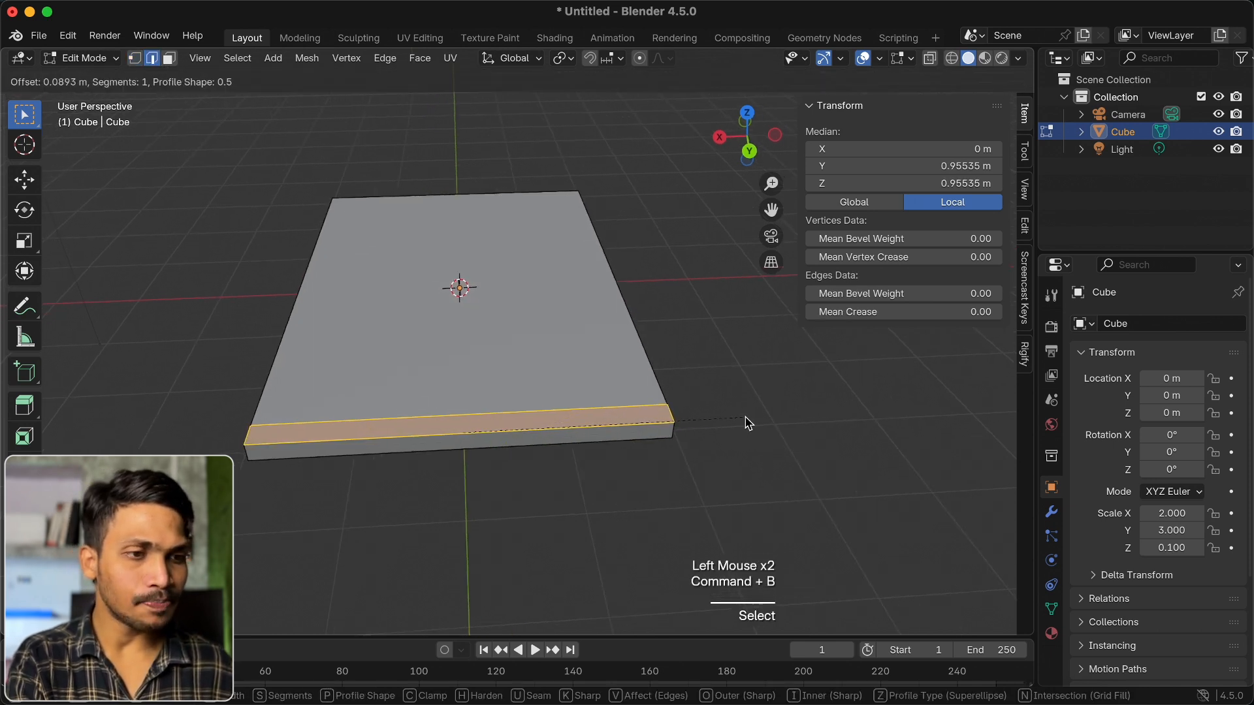
click(756, 422)
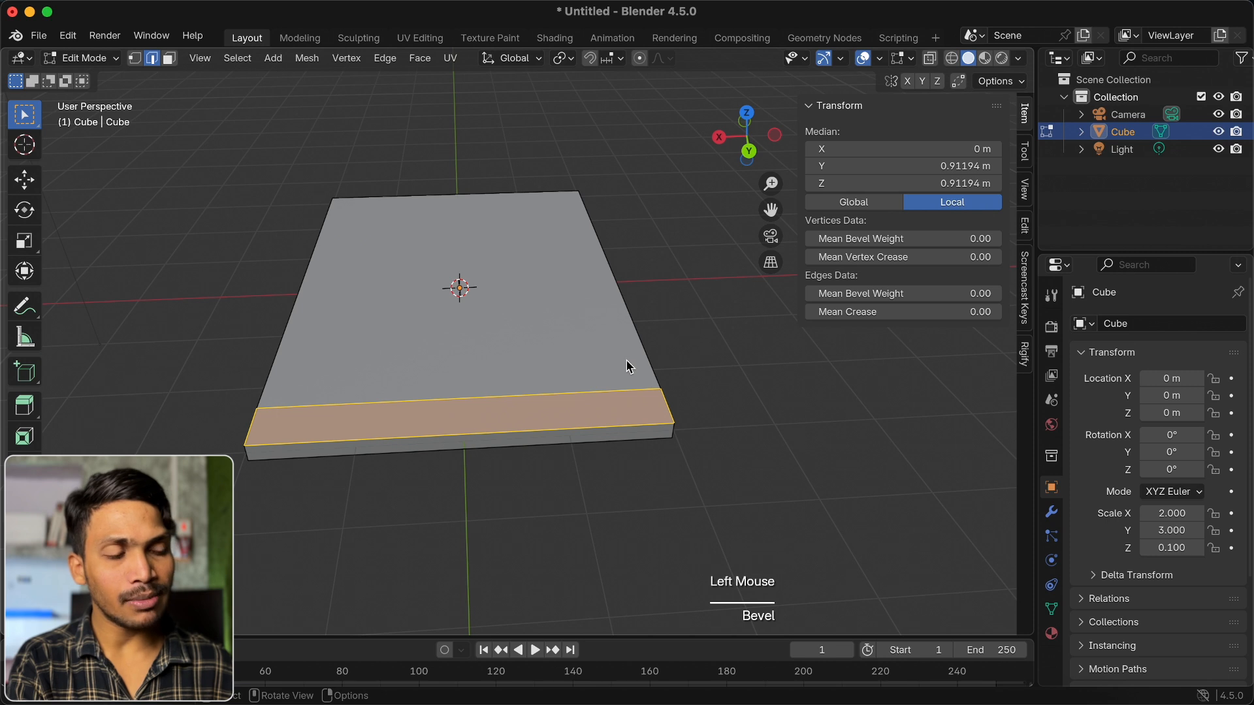
Undo the edge bevel and the slab's 0.2 m height change, ending in Object Mode
scroll(622, 339, down, 3)
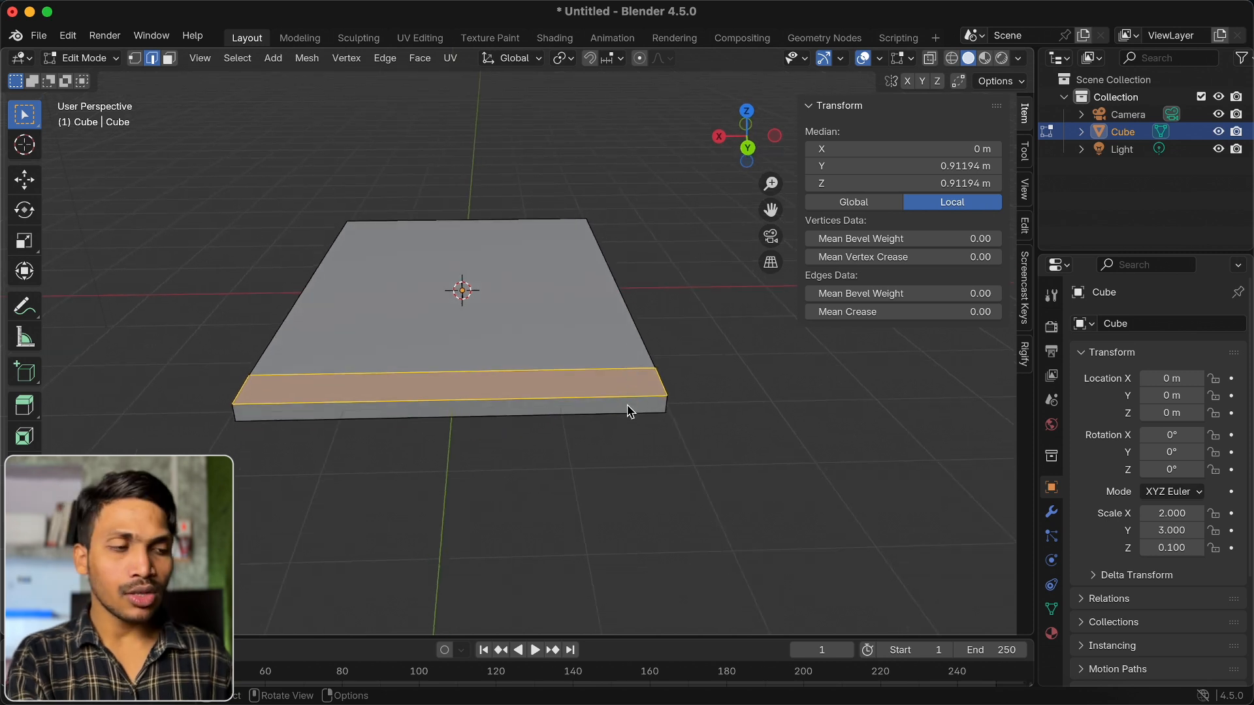
key(super+z)
key(super+z)
key(Tab)
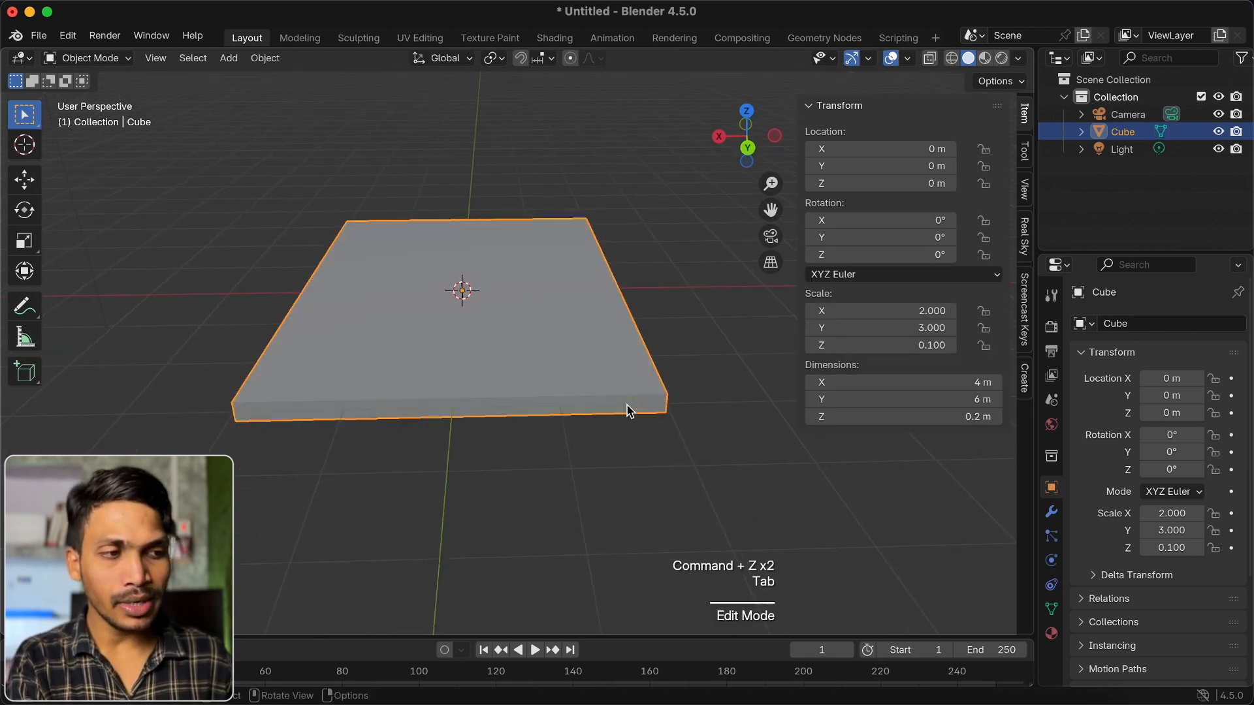
key(super+z)
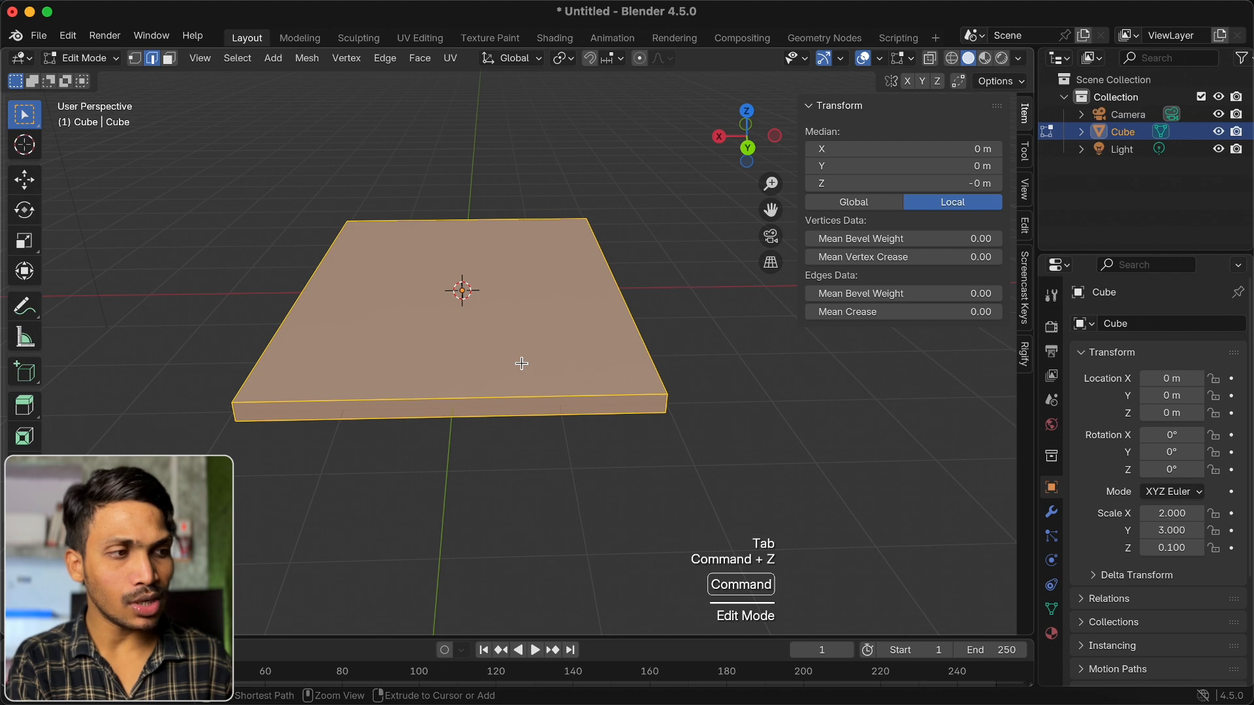
key(super+z)
key(super+z)
key(super+z)
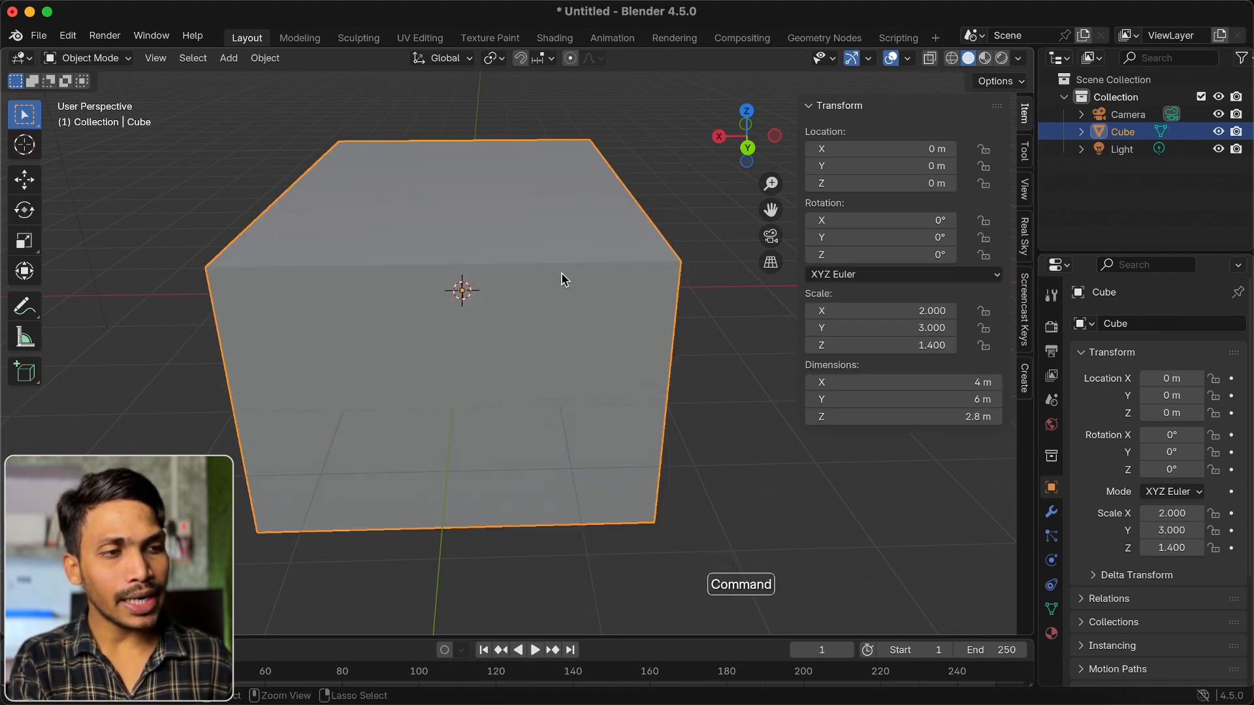
Apply the scale of the resized cube and enter Edit Mode
key(super+a)
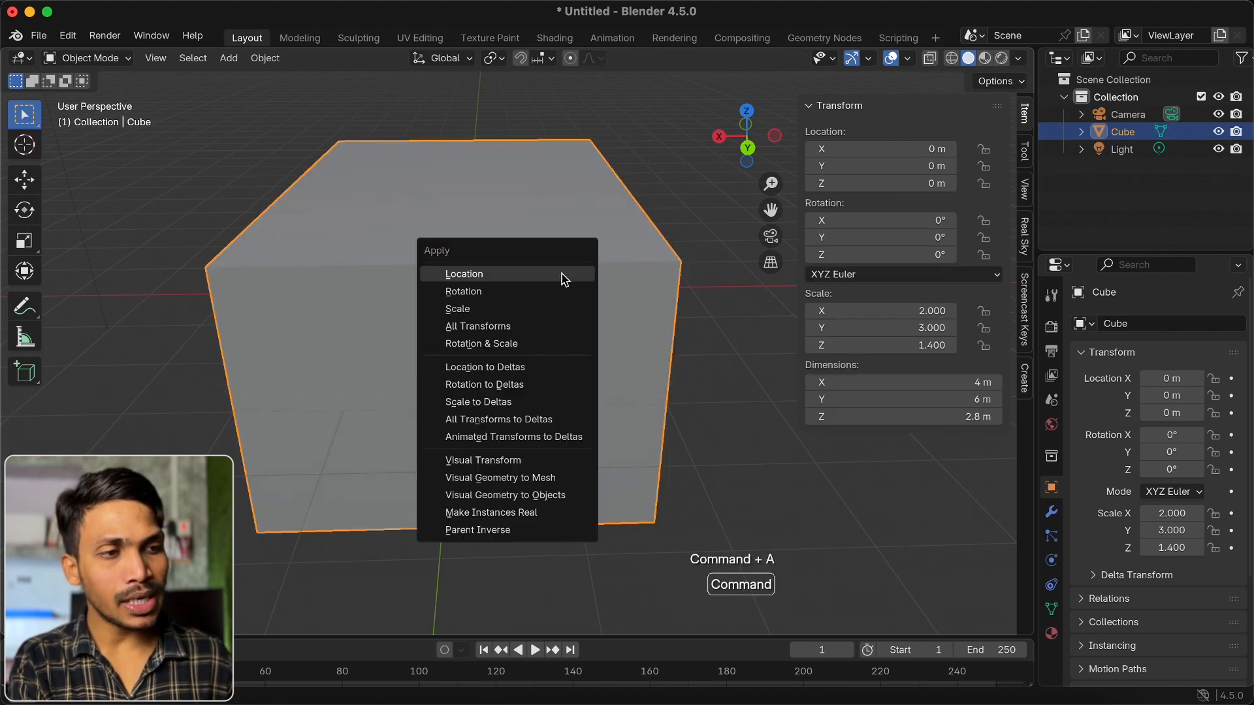
click(501, 309)
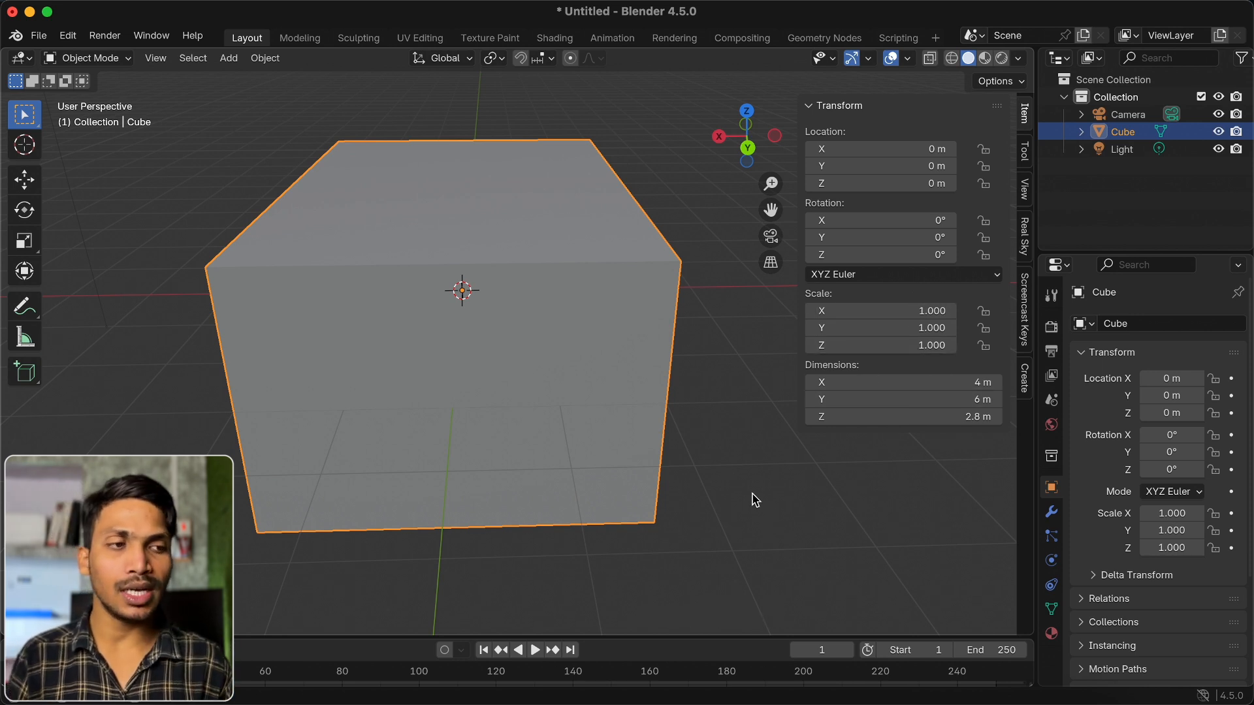
key(Tab)
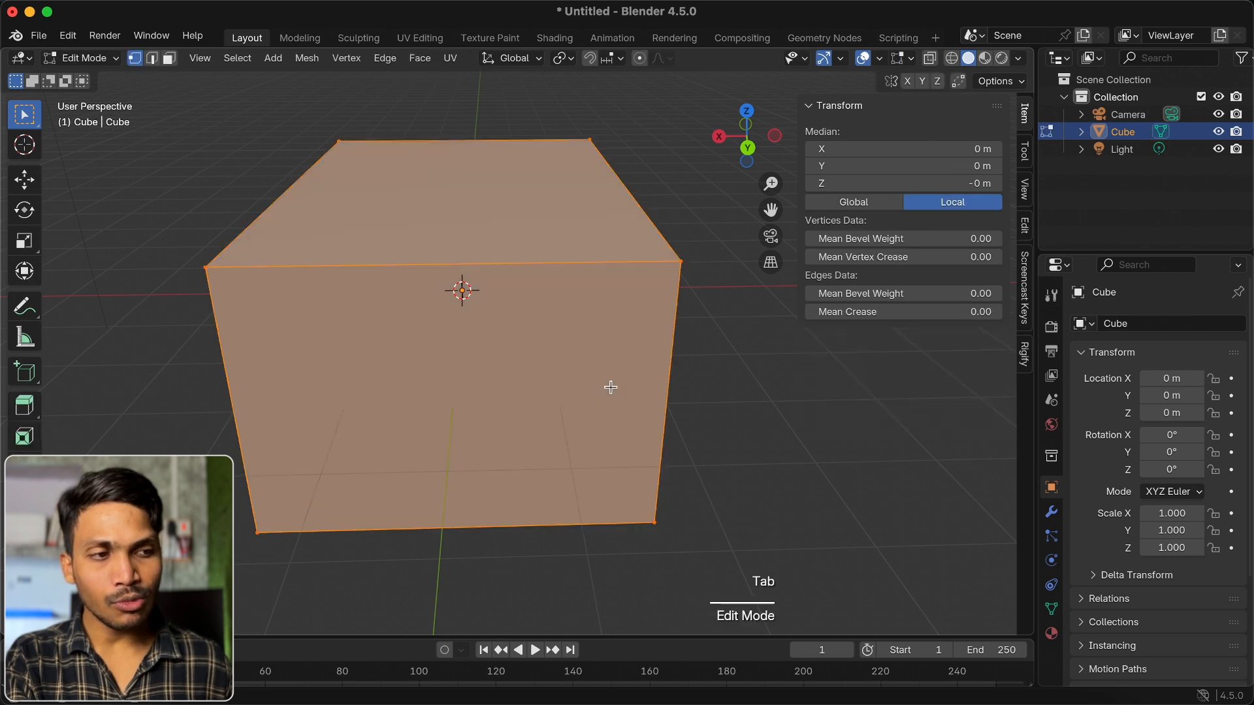
Bevel the upper front edge of the cube in edge select mode, now that its scale is applied
click(151, 59)
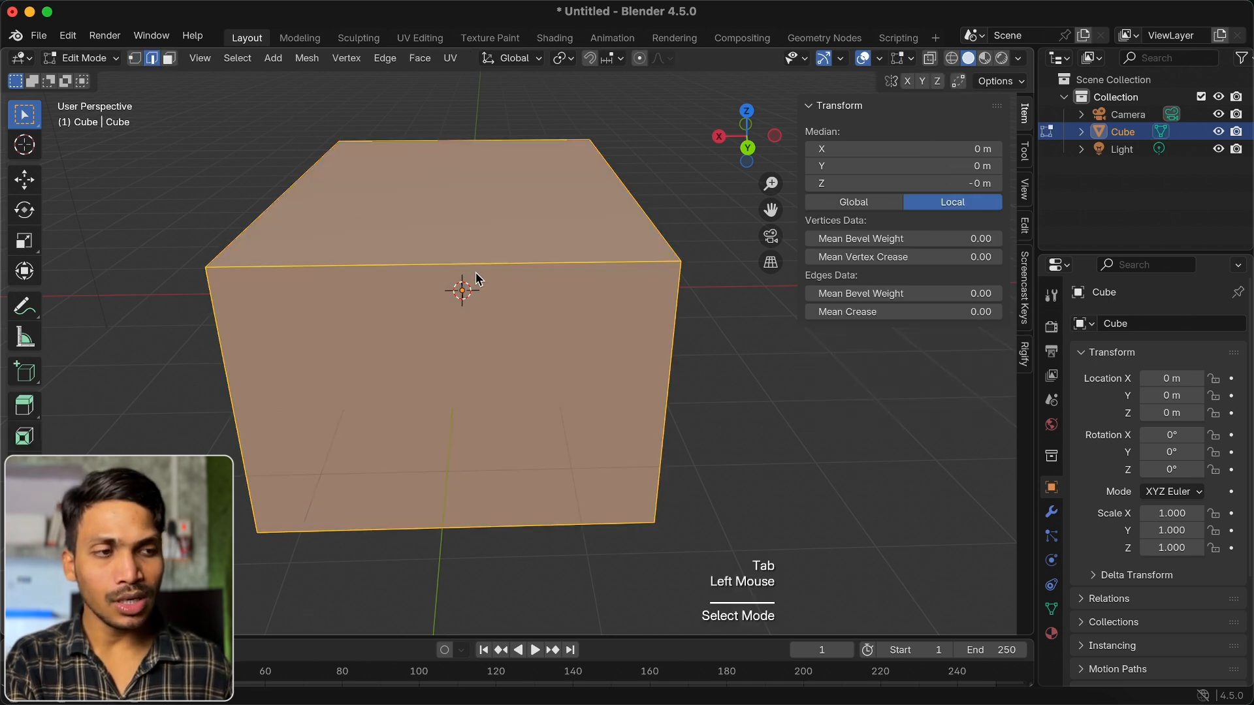
double_click(504, 275)
scroll(726, 342, right, 3)
key(super+b)
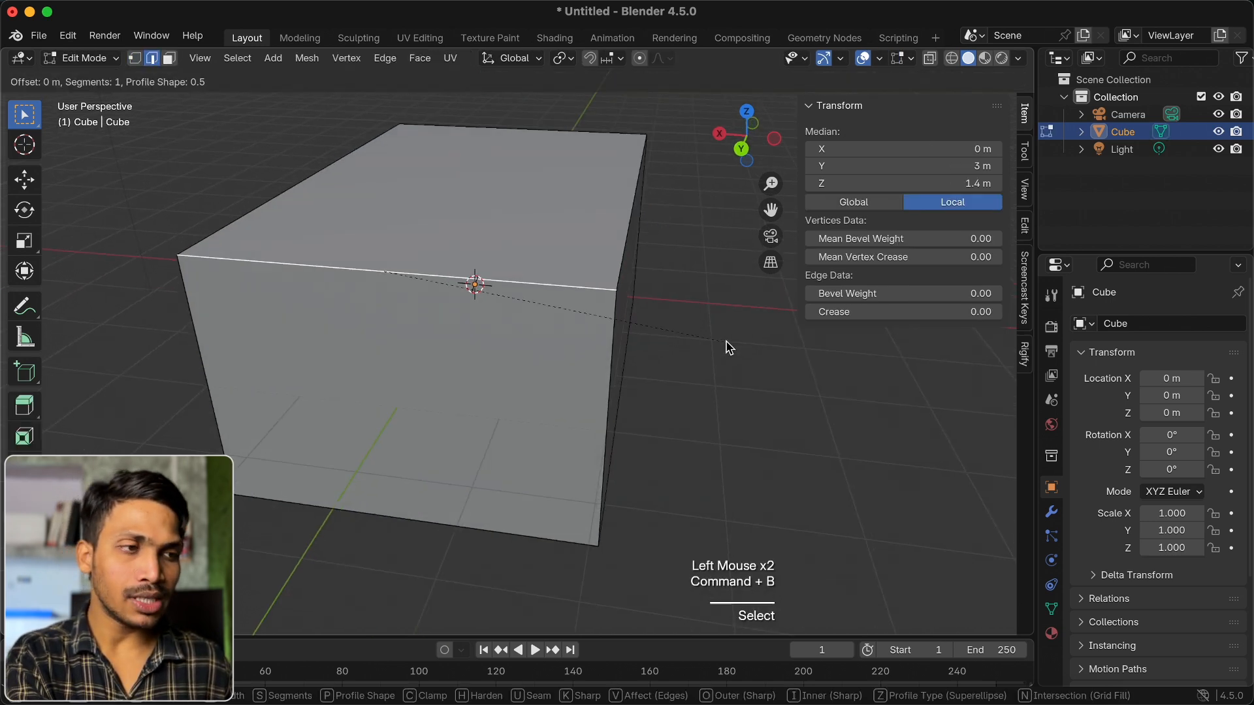
scroll(753, 357, up, 3)
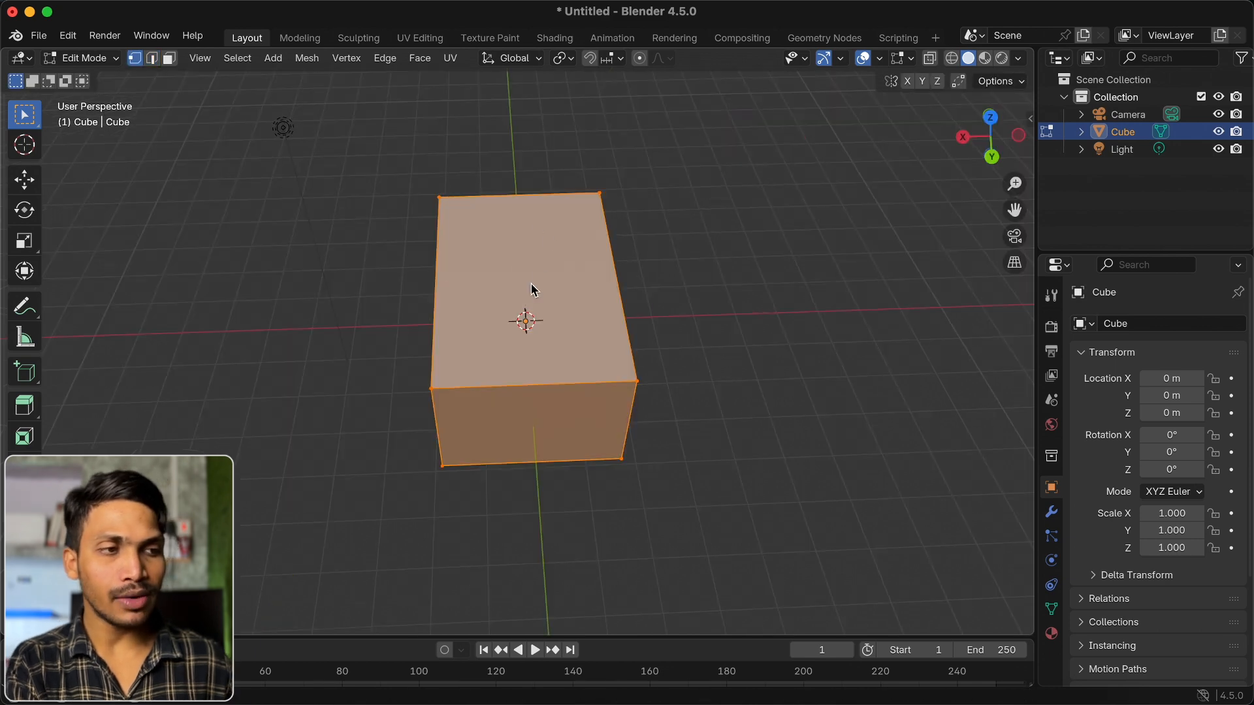
Add one lengthwise loop cut through the middle of the box
key(super+r)
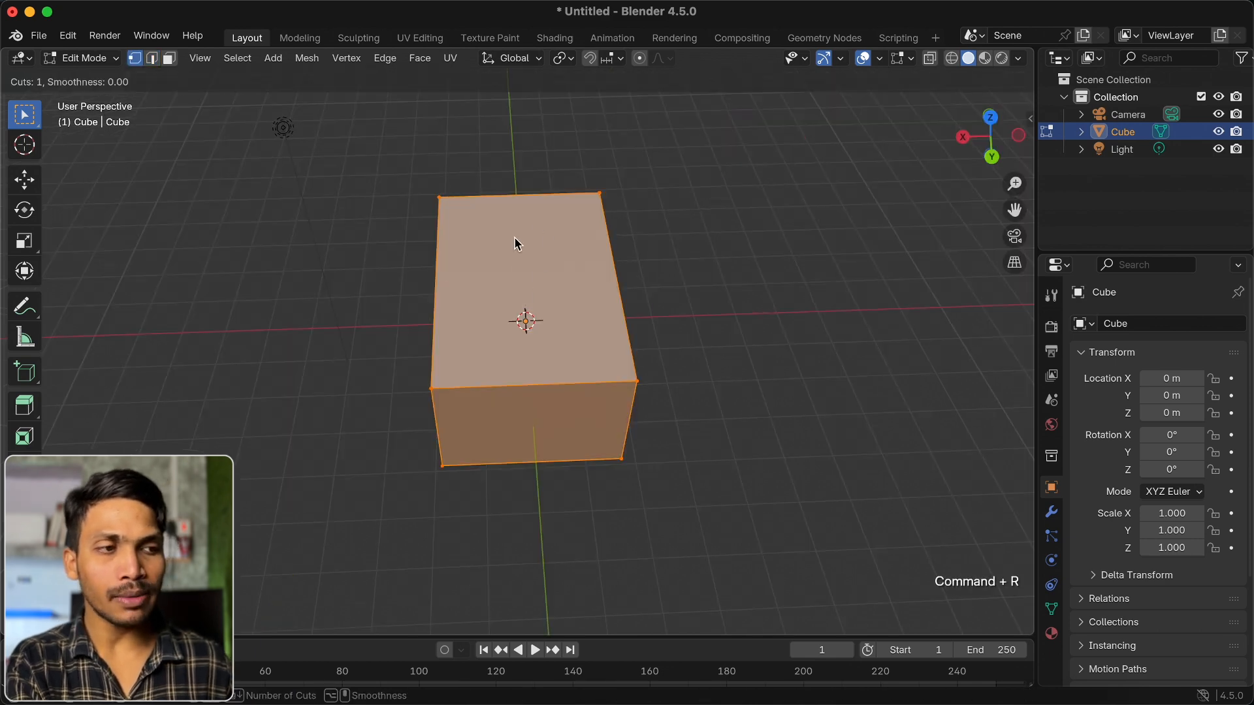
click(518, 191)
click(518, 188)
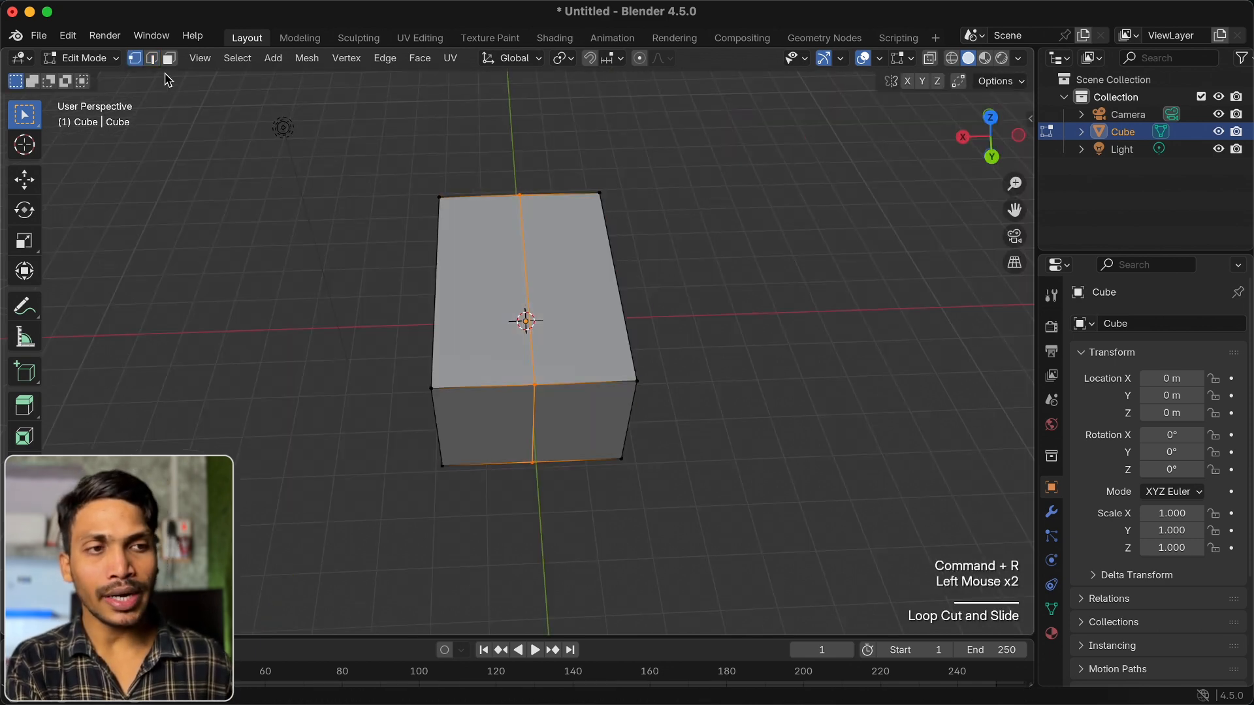
Raise the top centre edge about 0.92 m along Z to form a gabled roof ridge
click(151, 57)
click(529, 283)
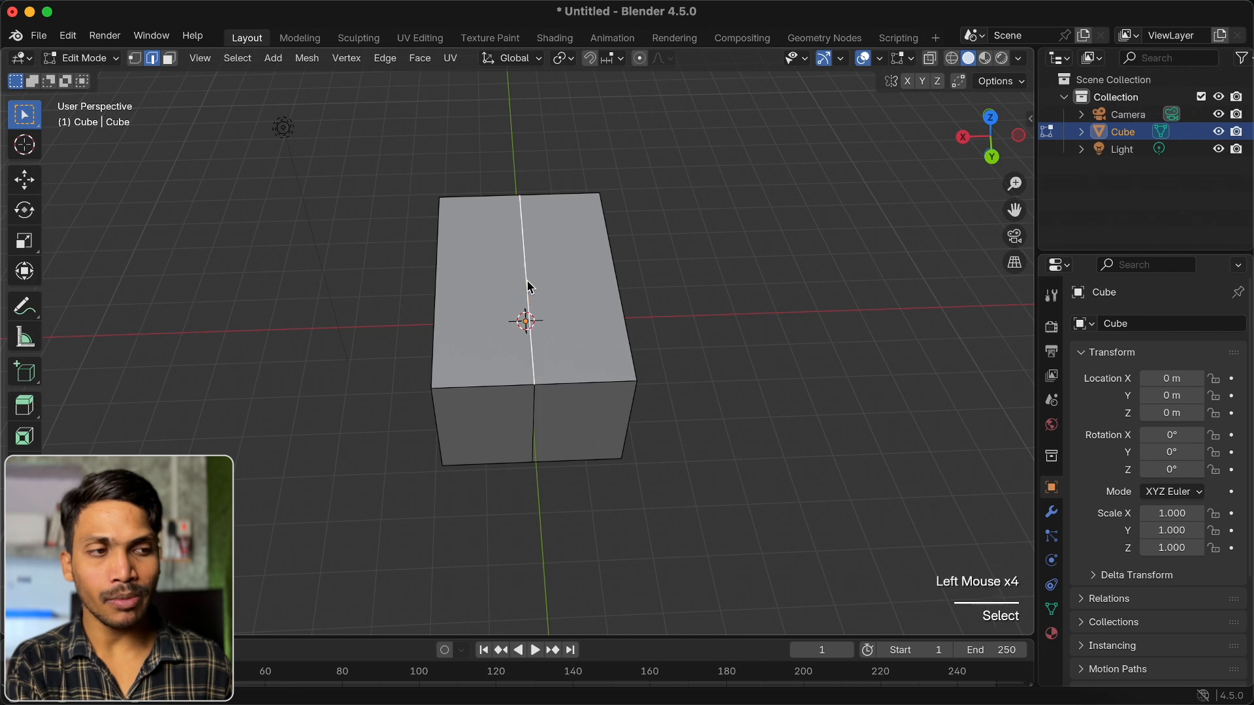
scroll(531, 288, up, 5)
key(g)
key(z)
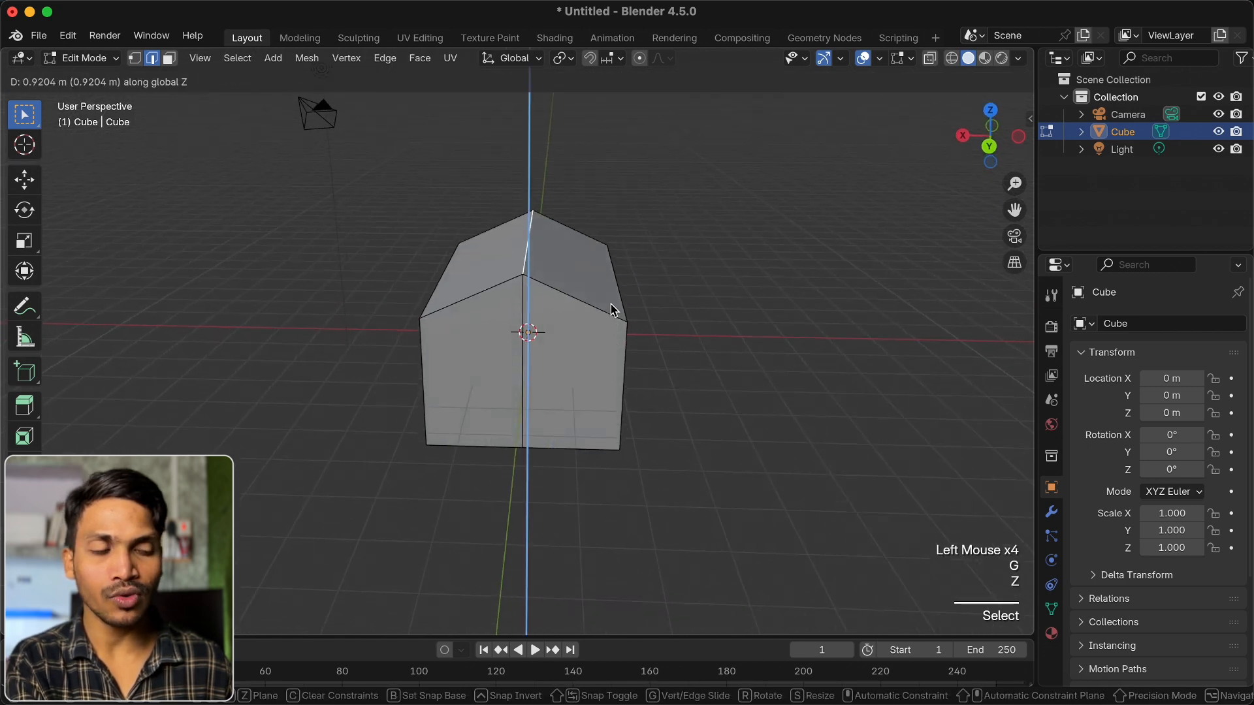
click(612, 311)
Select both sloped roof faces in face select mode
click(169, 59)
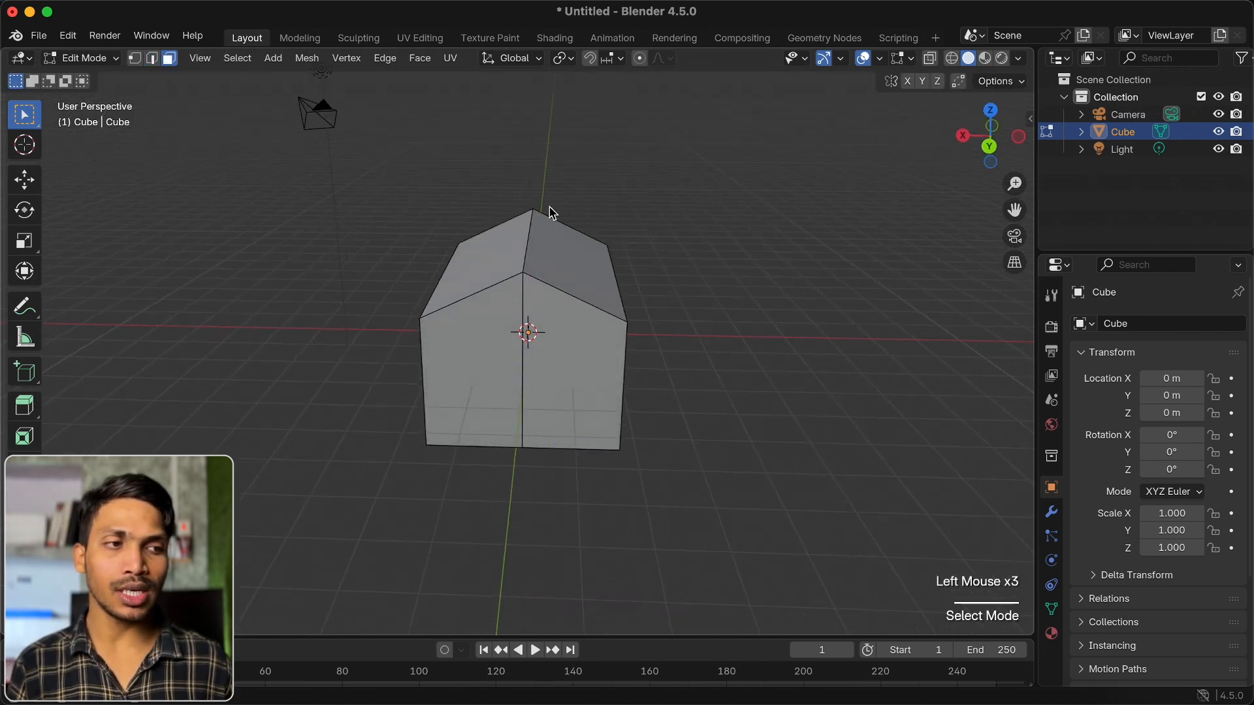
click(557, 252)
scroll(560, 261, right, 5)
shift+click(498, 274)
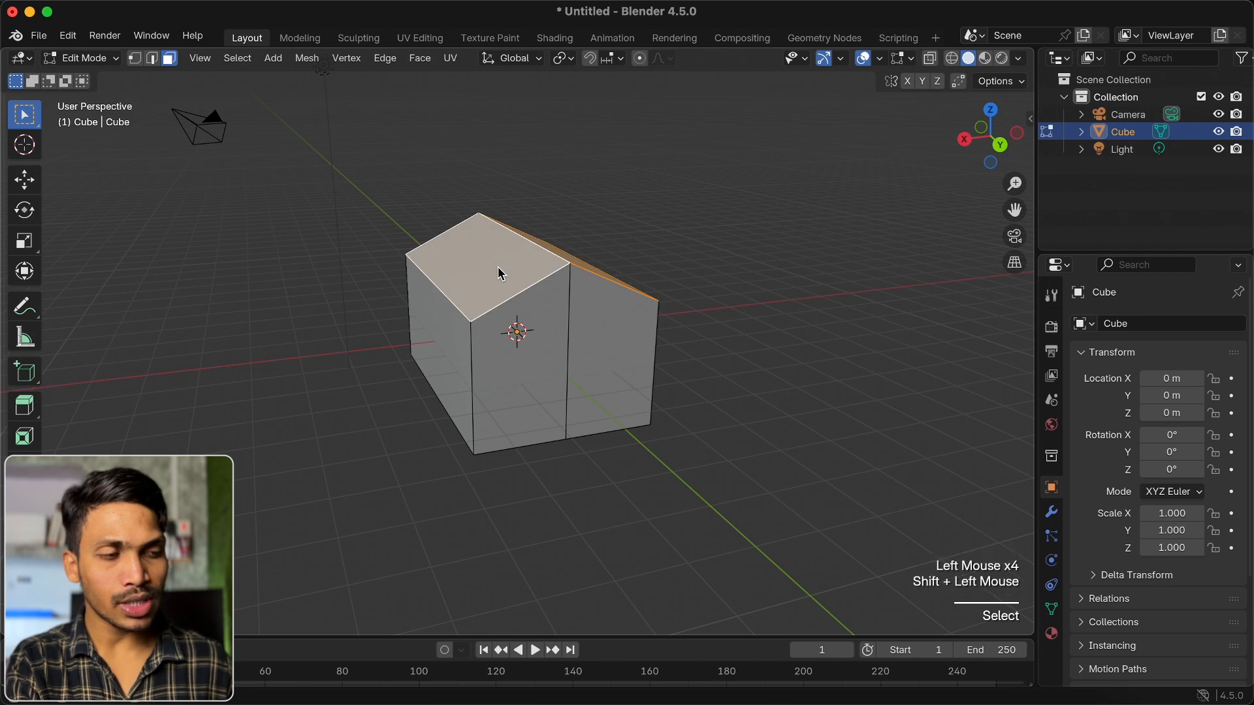
scroll(498, 268, right, 5)
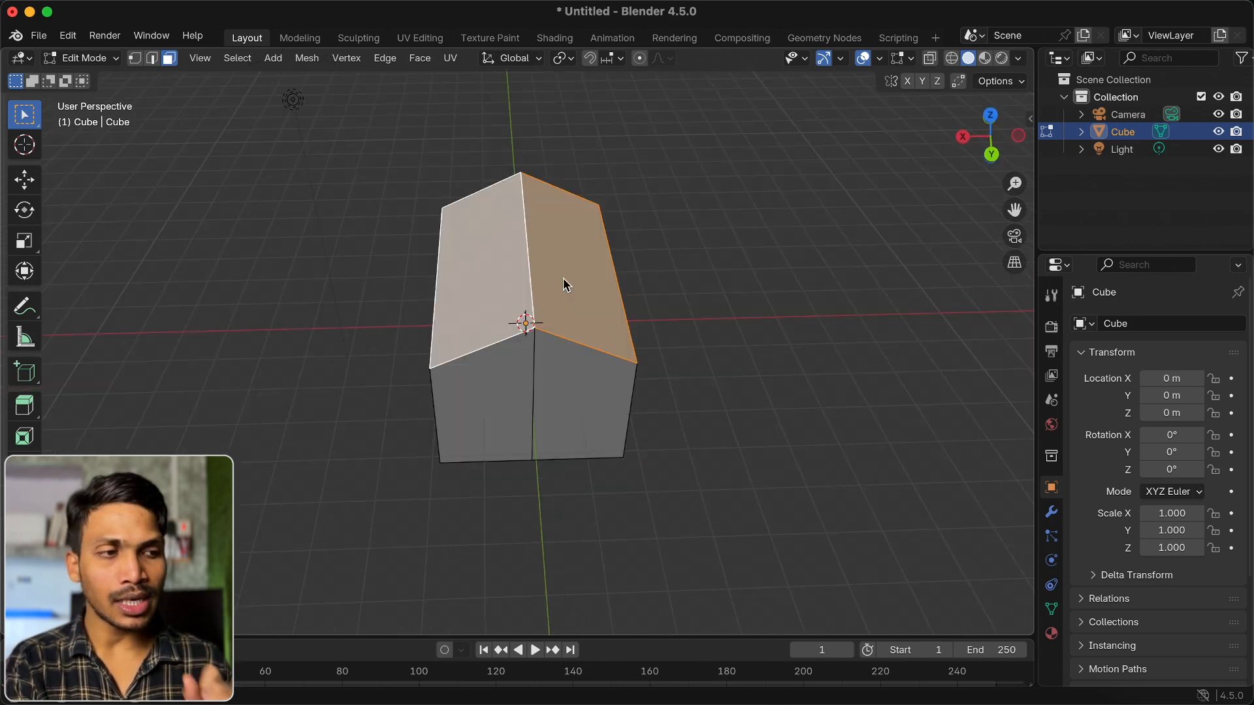
Try a plain extrusion of the two roof faces, then undo it
scroll(565, 284, up, 5)
key(e)
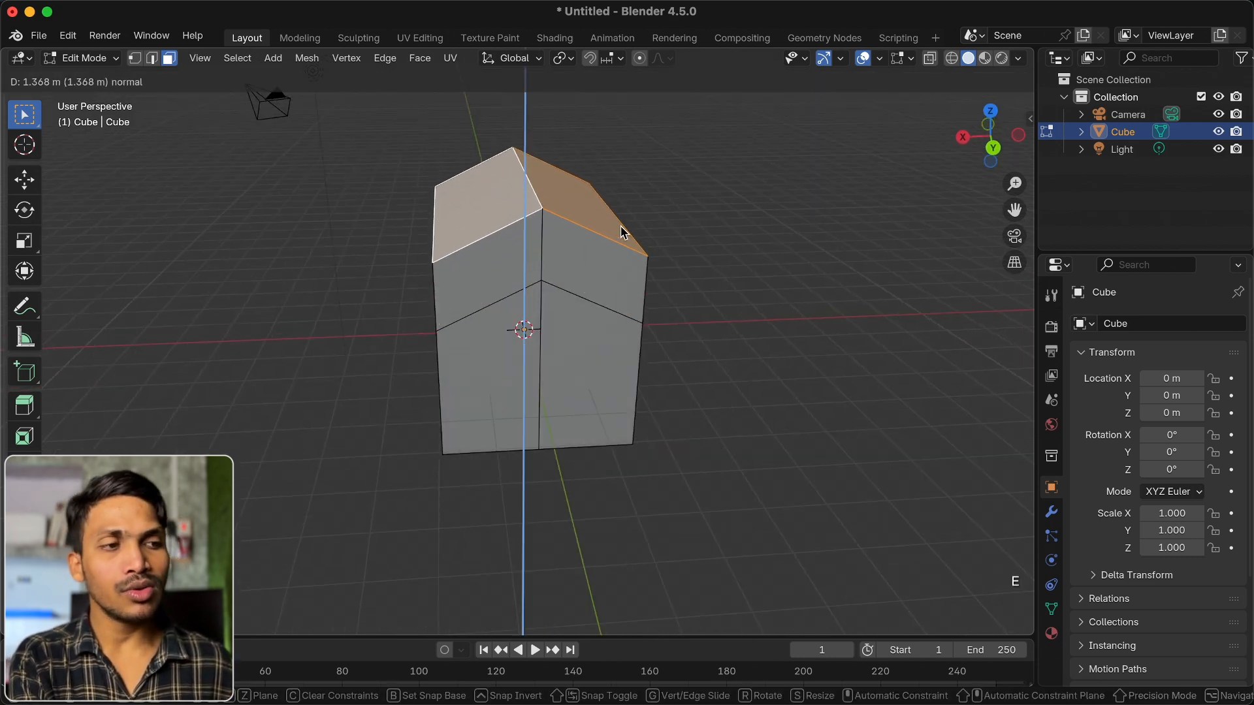
key(Escape)
key(super+z)
Display the mesh's face normals at size 2.00 to examine the roof directions, and hide them again
scroll(618, 227, up, 5)
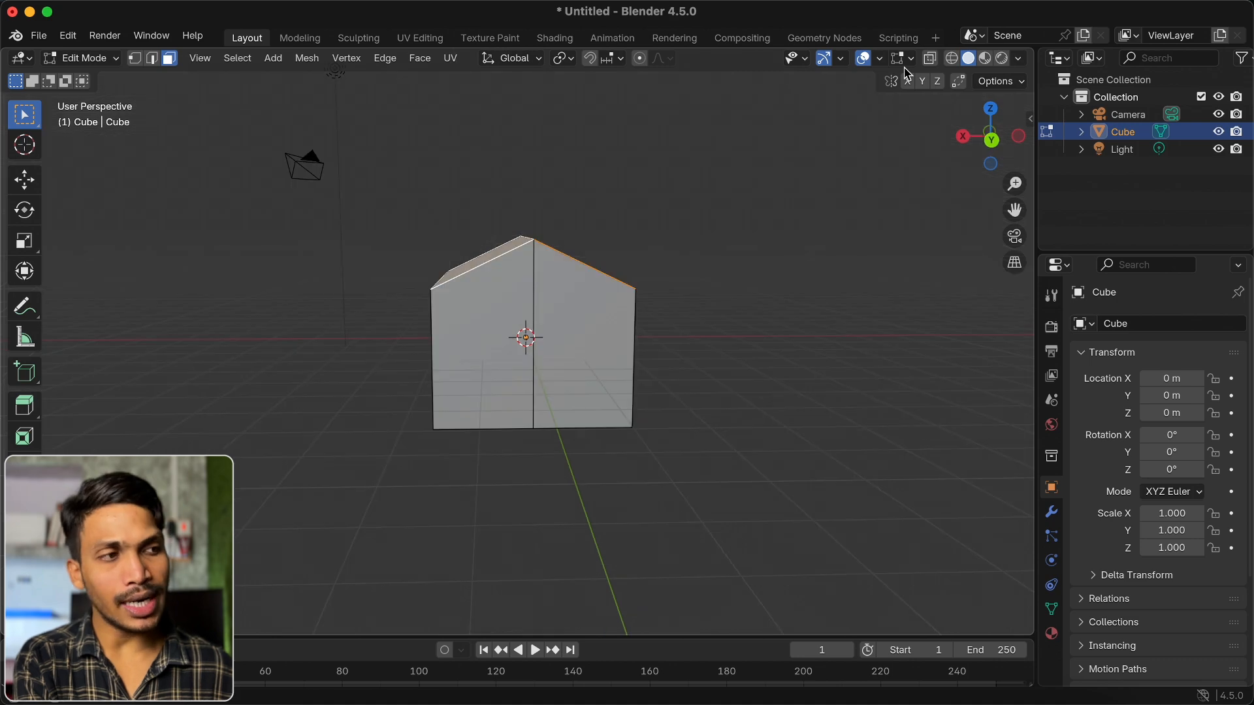
click(911, 61)
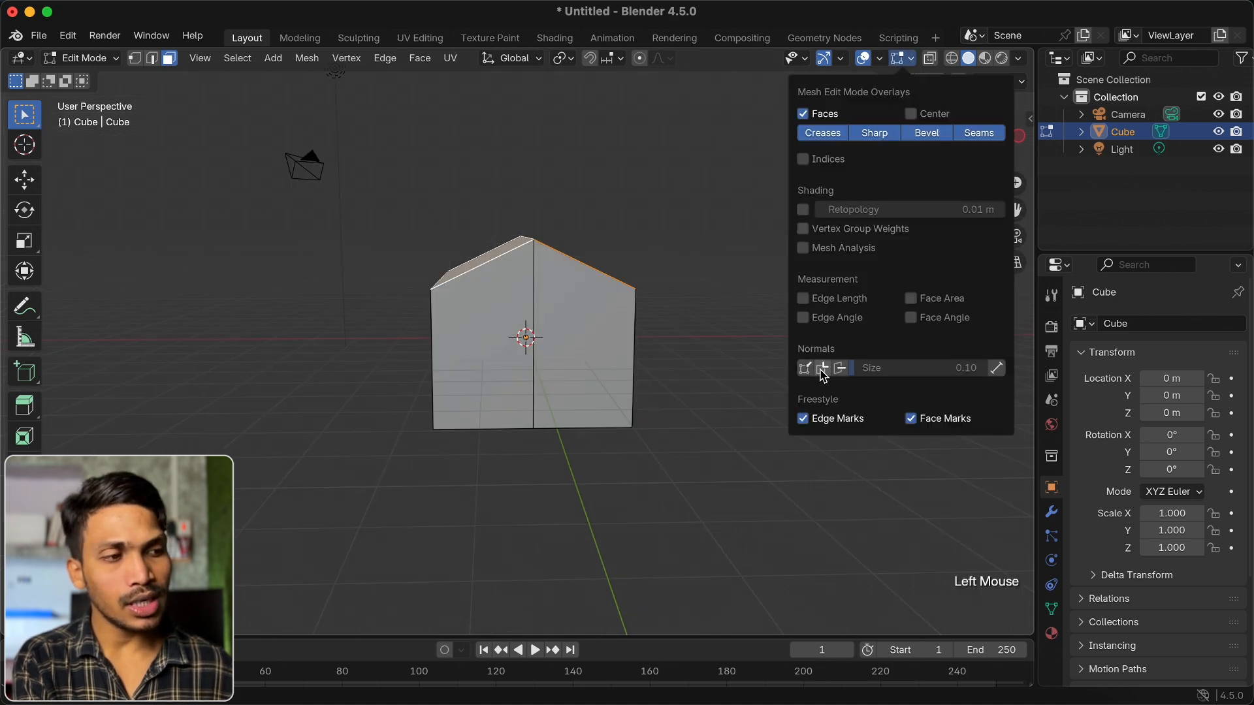
click(840, 369)
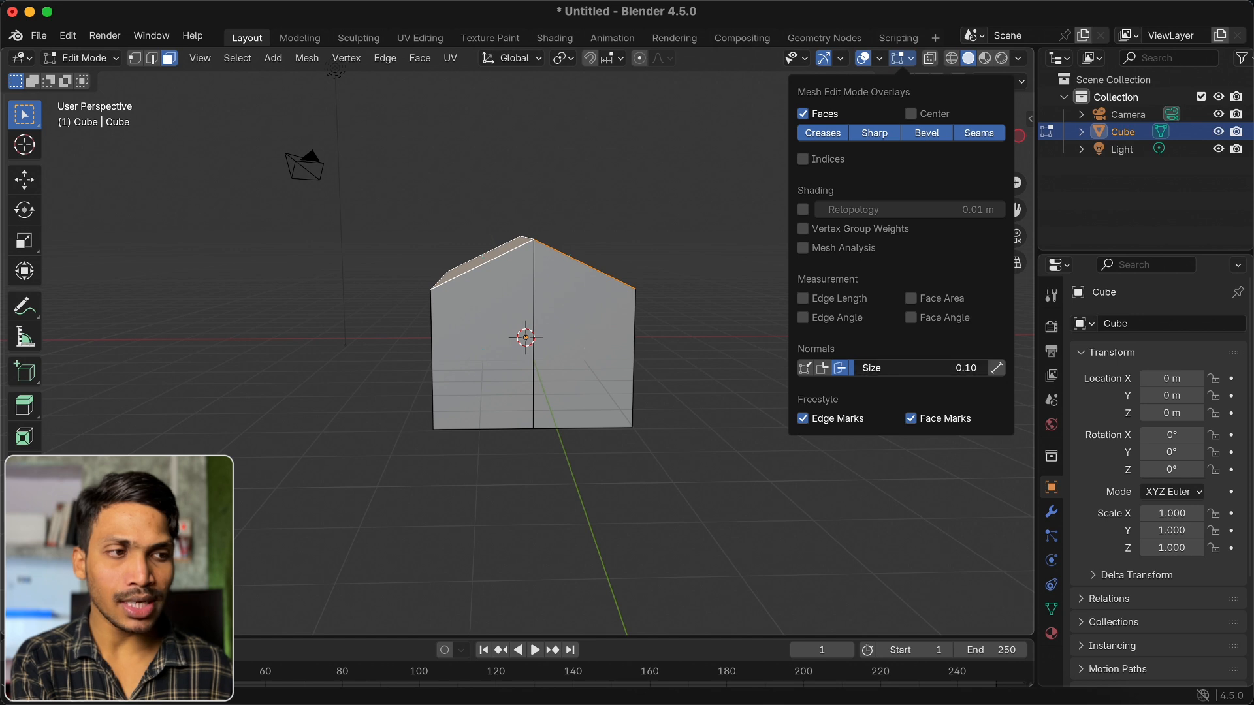
drag(873, 367, 992, 374)
middle_drag(643, 333, 600, 331)
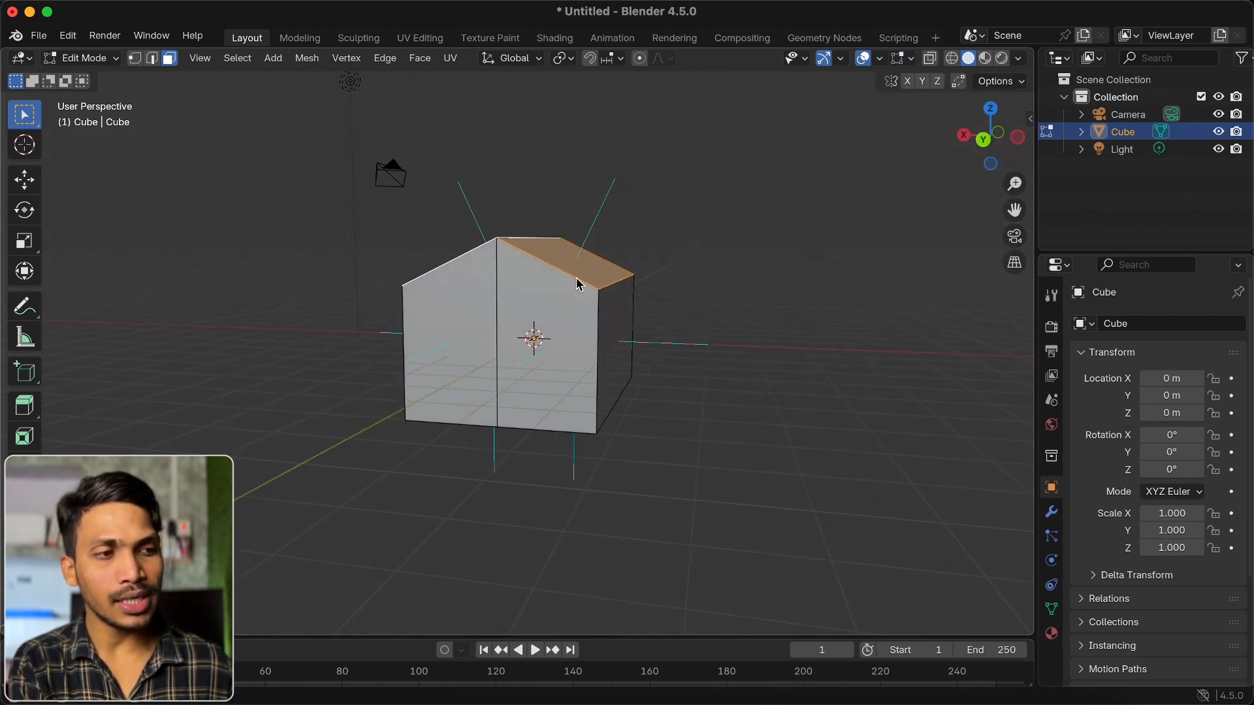
click(911, 58)
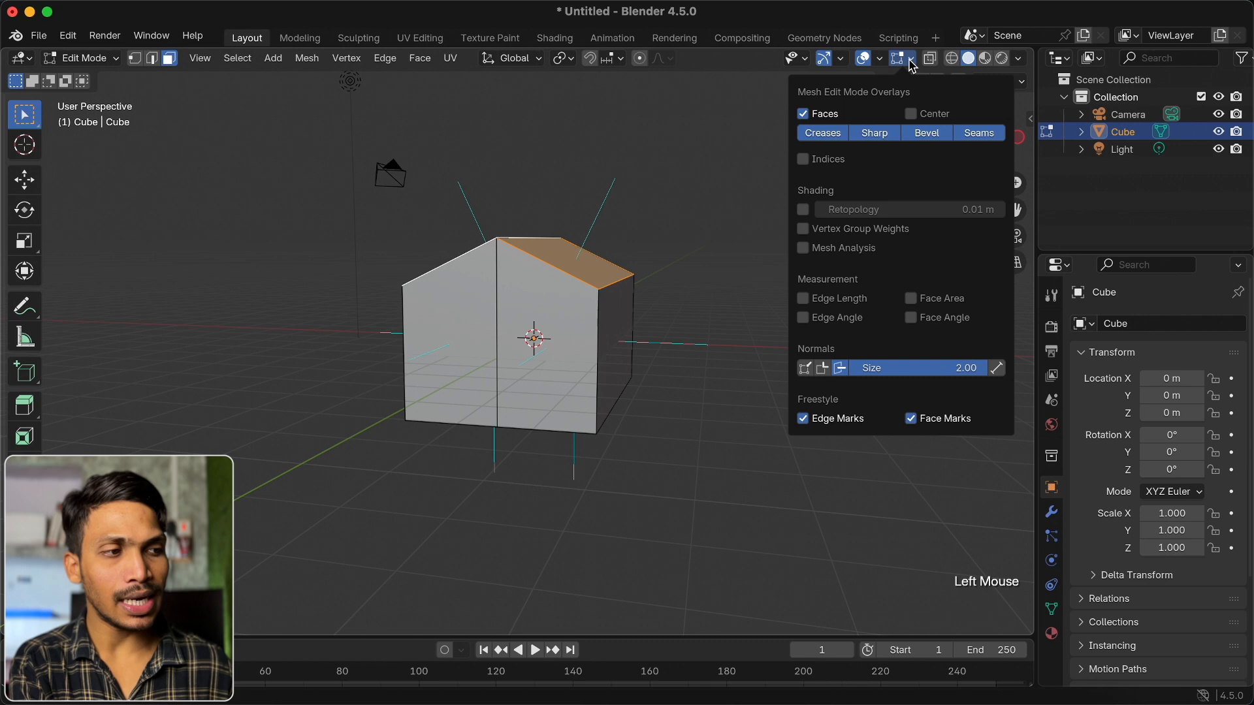
click(842, 370)
scroll(631, 313, up, 5)
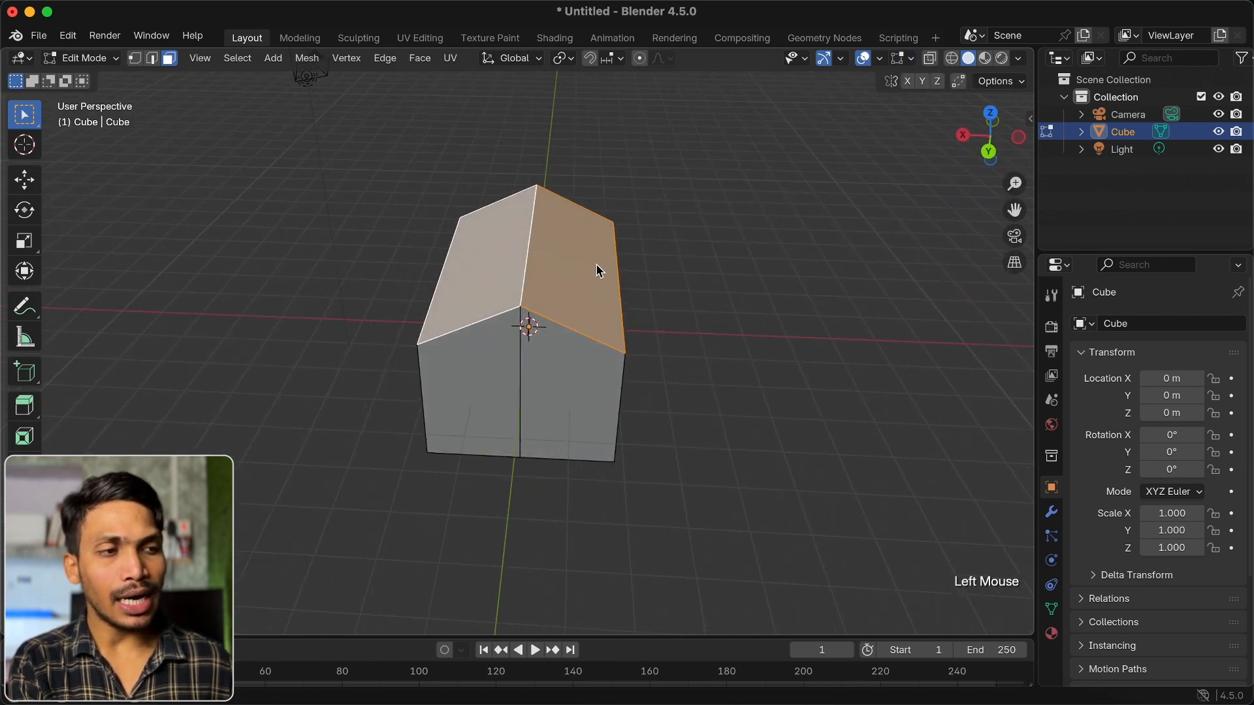
Extrude both roof faces along their normals by about 0.195 m with Offset Even enabled
scroll(595, 263, down, 1)
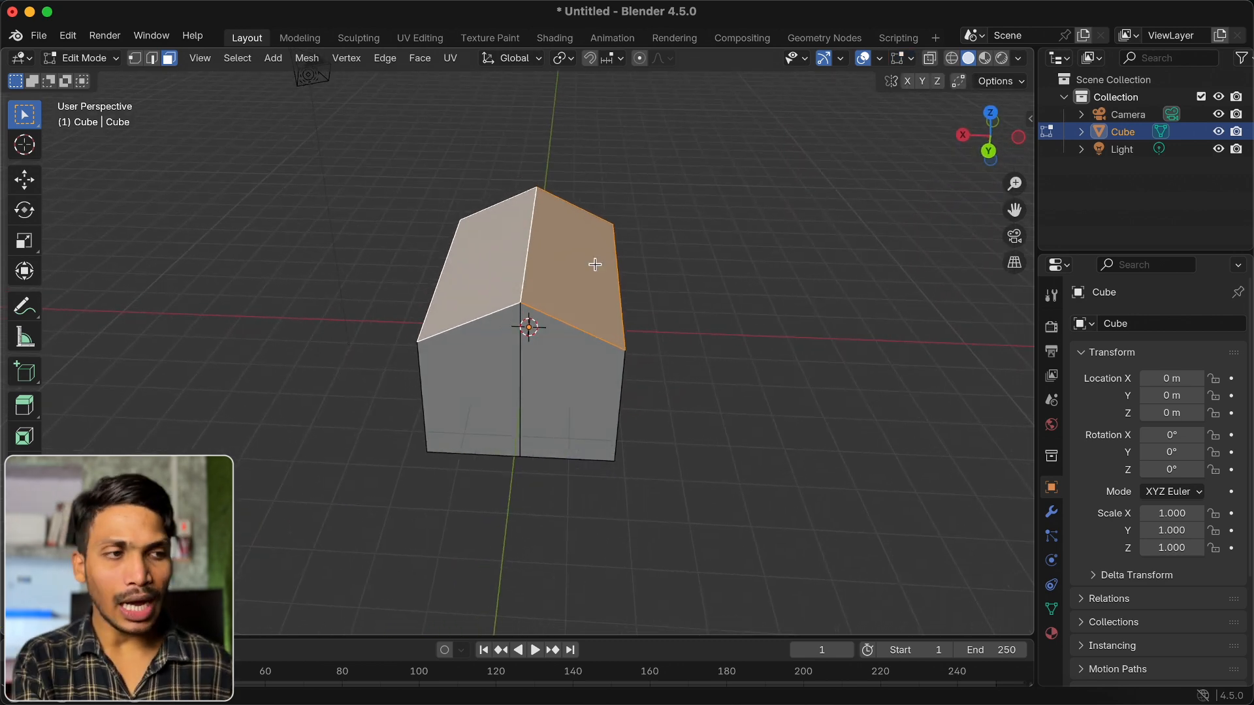
key(alt+e)
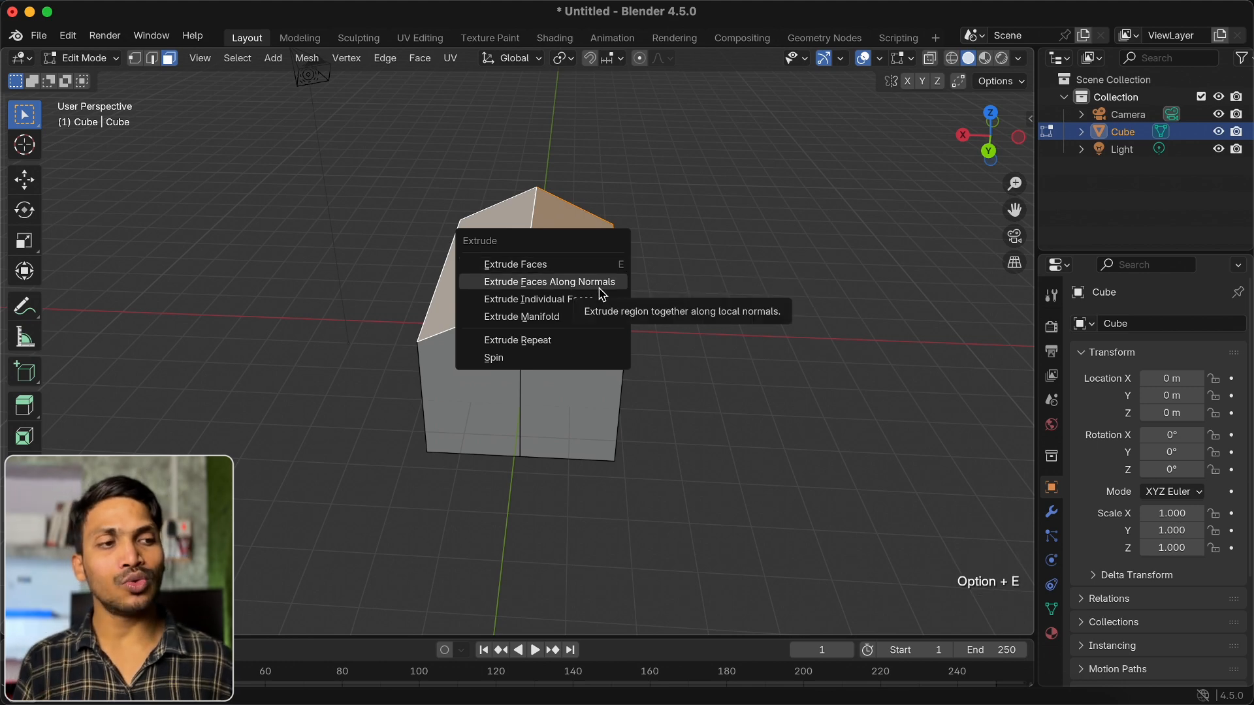
click(601, 293)
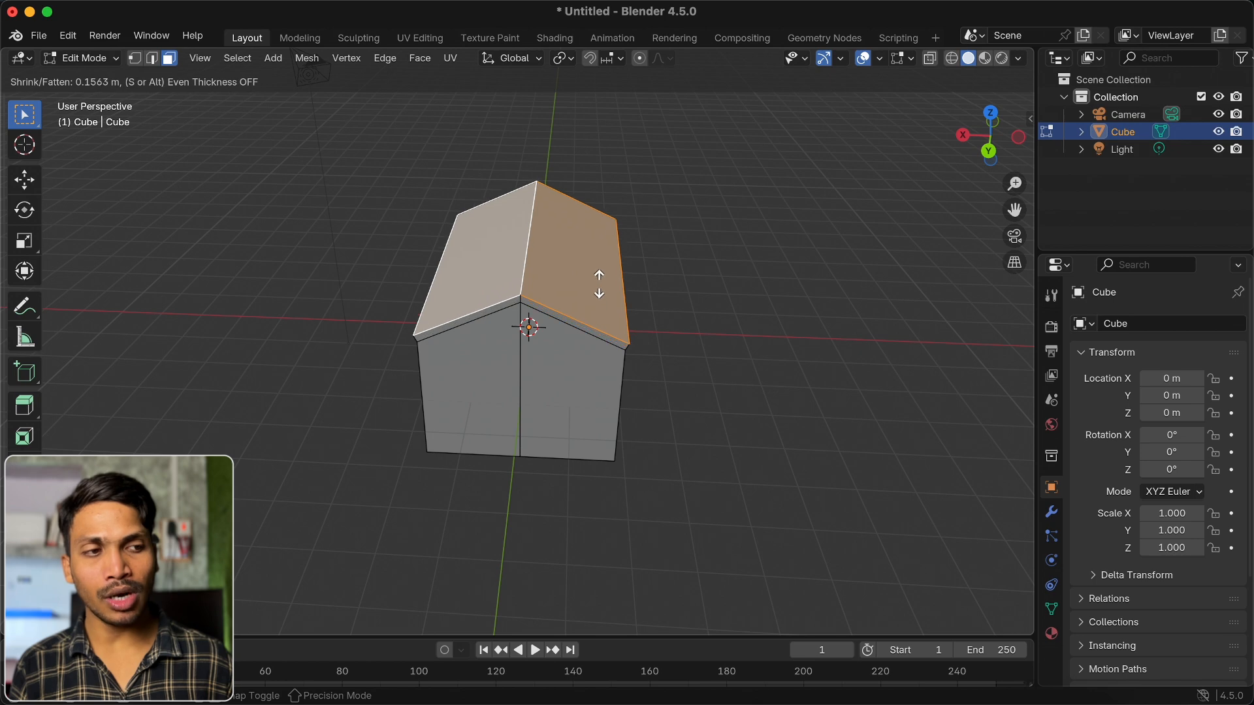
click(601, 286)
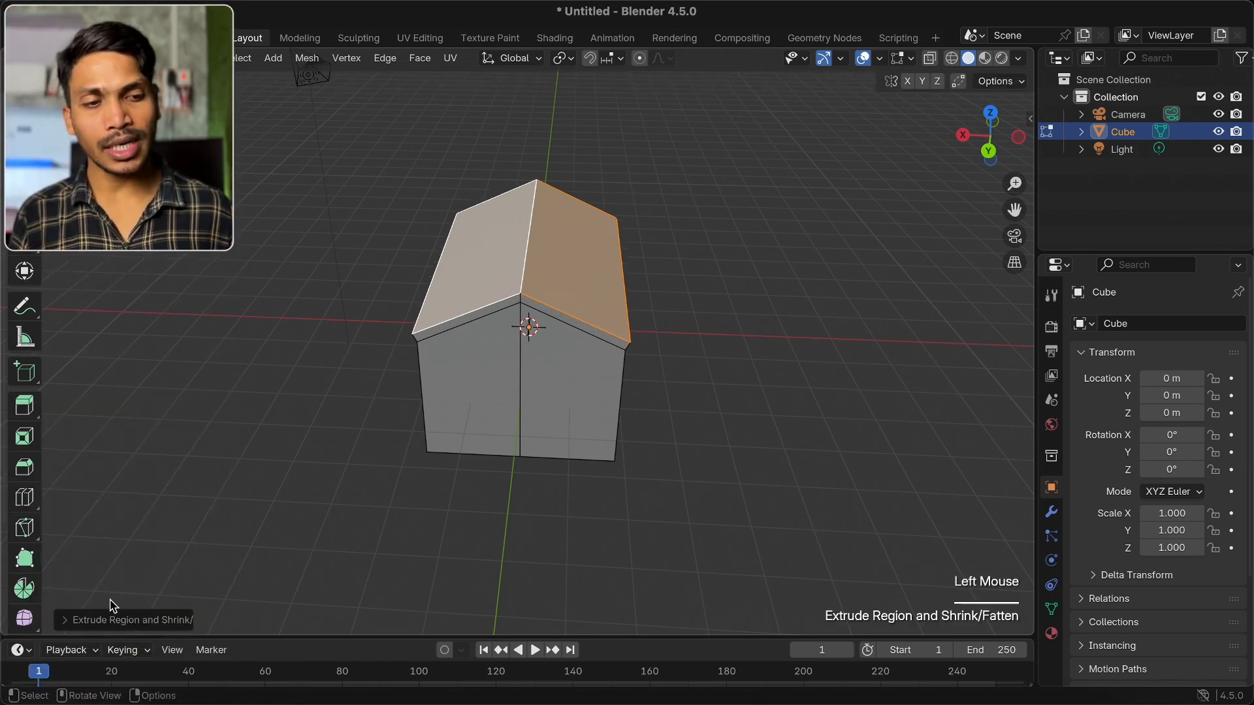
click(70, 622)
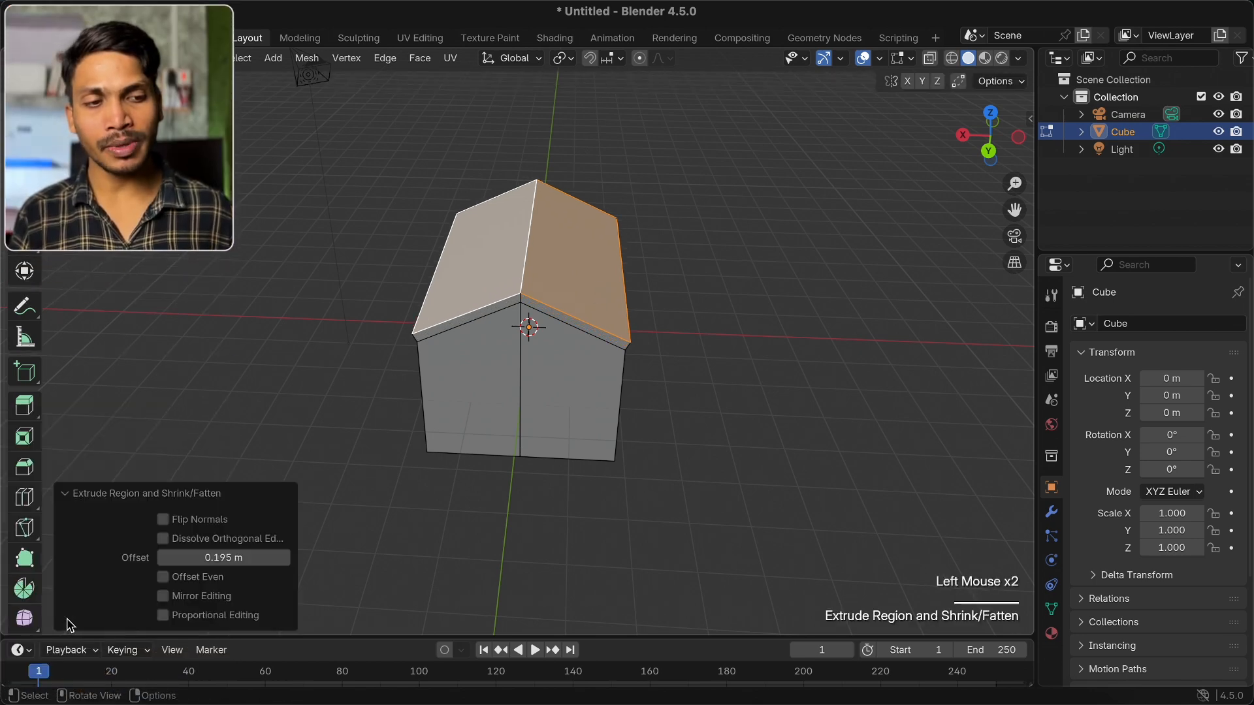
click(185, 581)
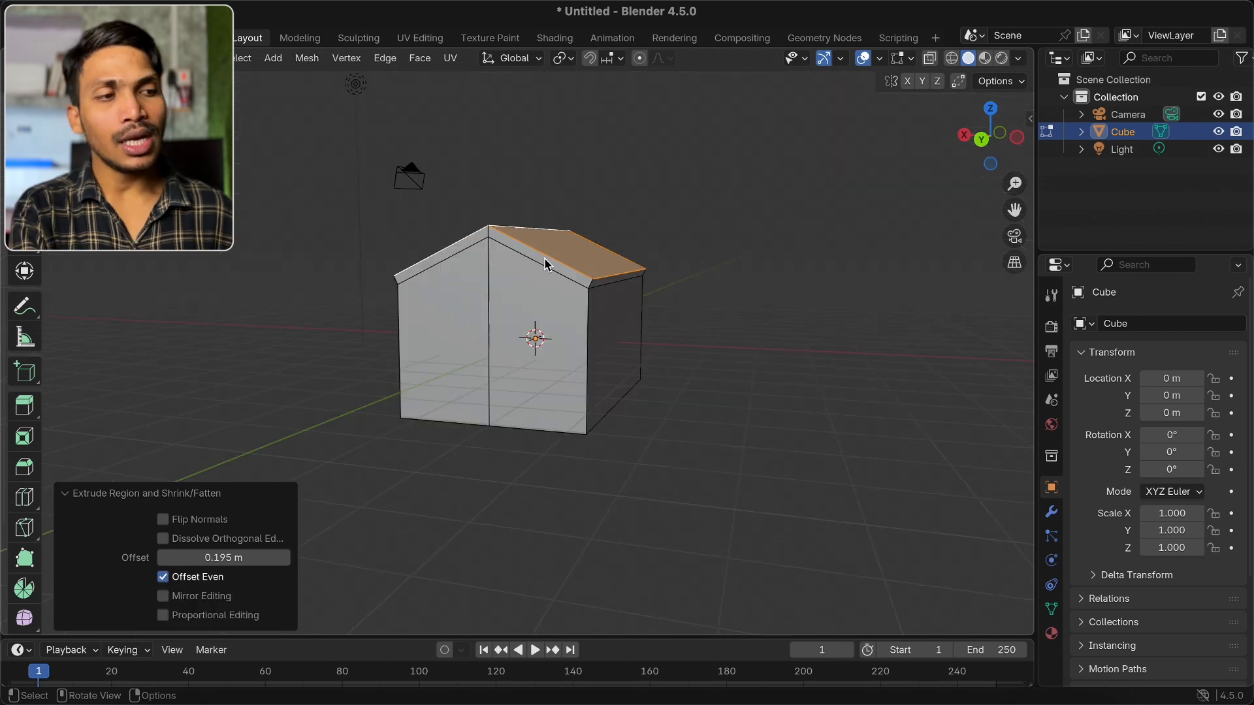
Select the thin rim faces around the roof slab and extrude them along normals about 0.73 m as overhangs
click(545, 261)
shift+click(476, 238)
scroll(476, 239, left, 10)
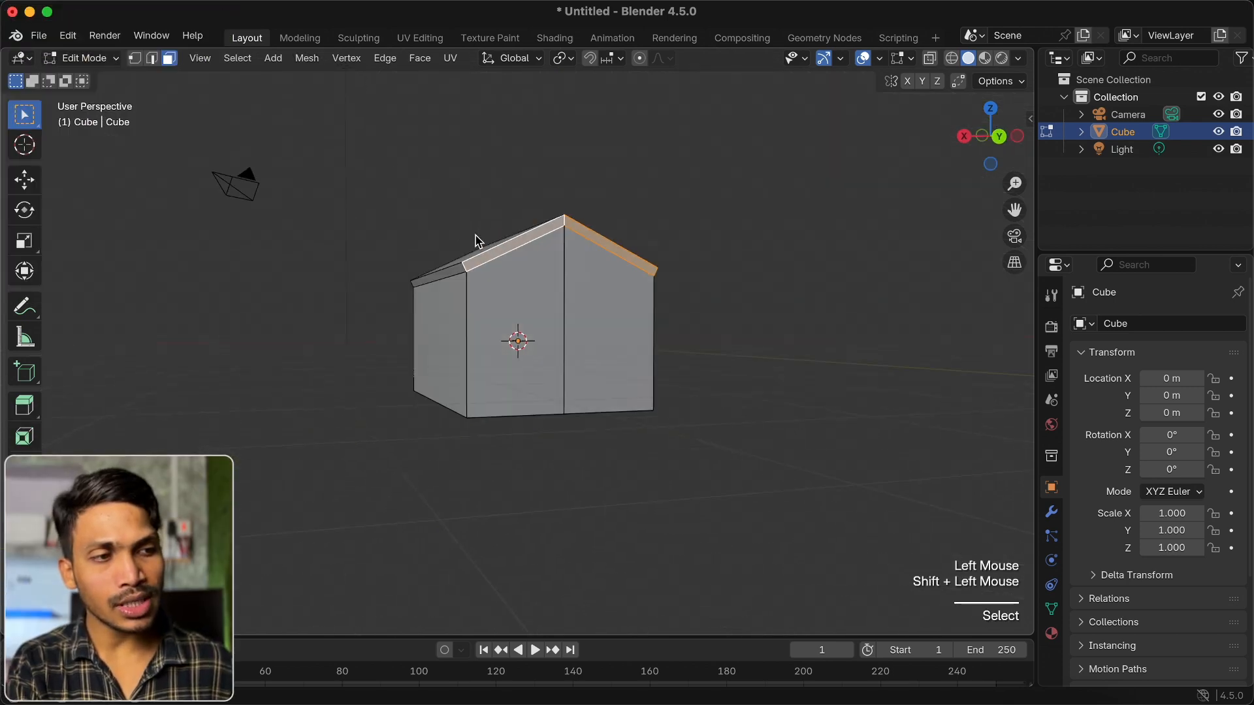
shift+click(503, 251)
scroll(504, 256, left, 10)
shift+click(516, 260)
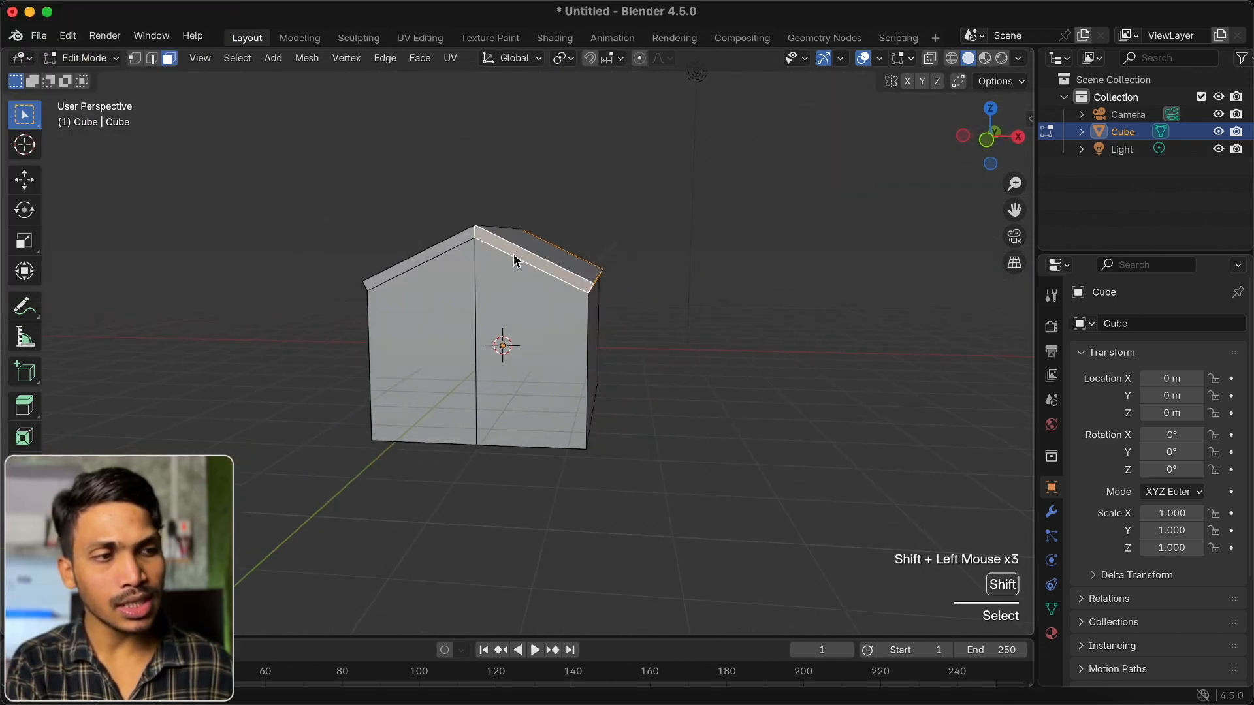
scroll(451, 250, left, 10)
scroll(522, 300, left, 8)
key(alt+e)
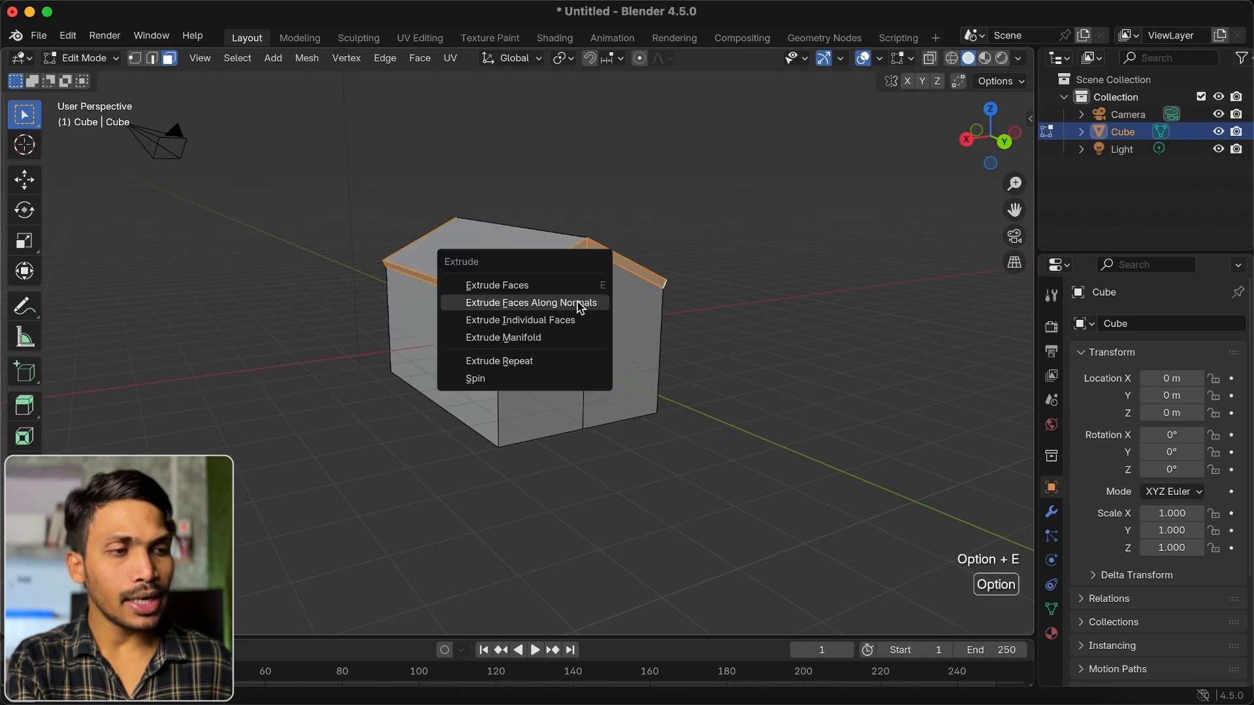
click(580, 304)
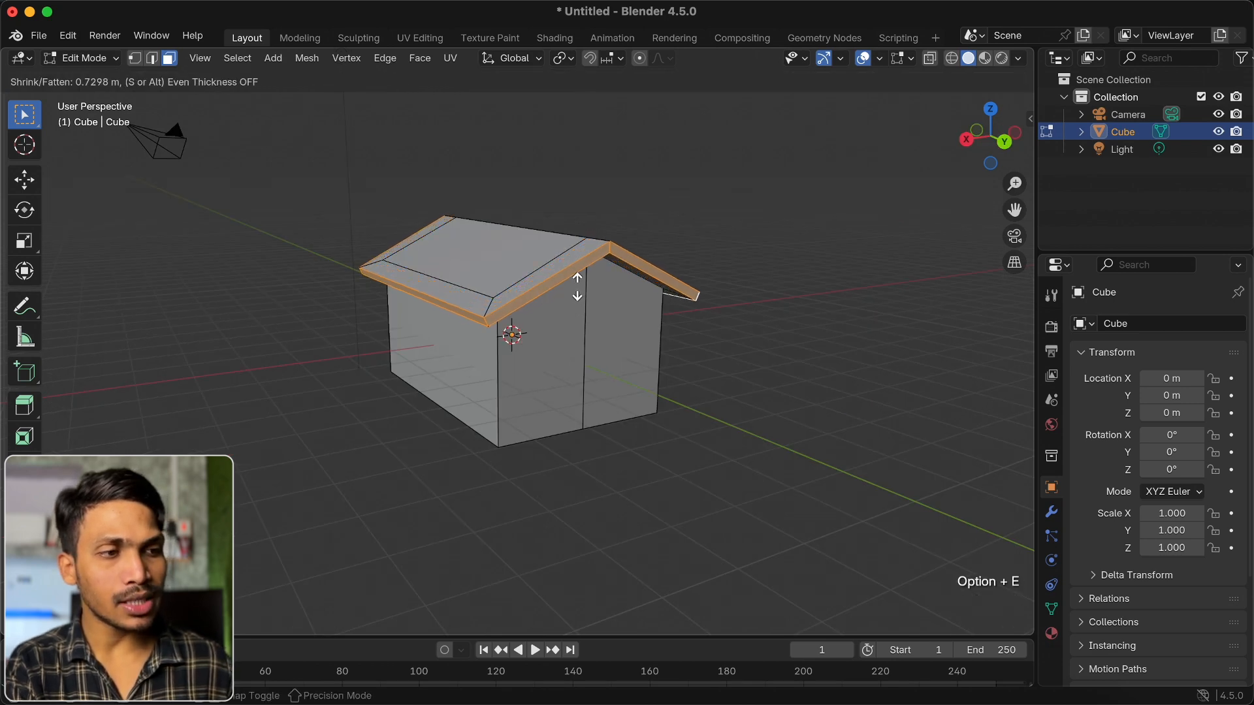
click(580, 279)
Add two vertical loop cuts through the house in right orthographic view, both slid toward its negative Y end
scroll(602, 307, left, 10)
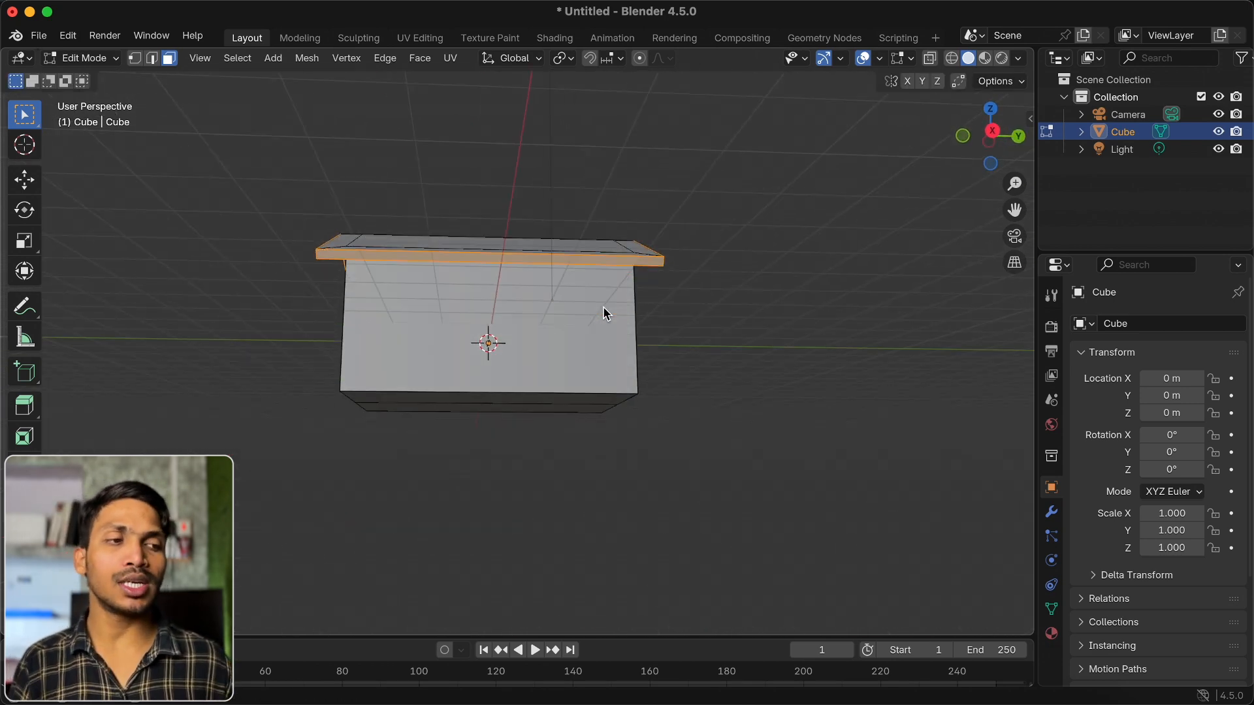
scroll(382, 362, up, 3)
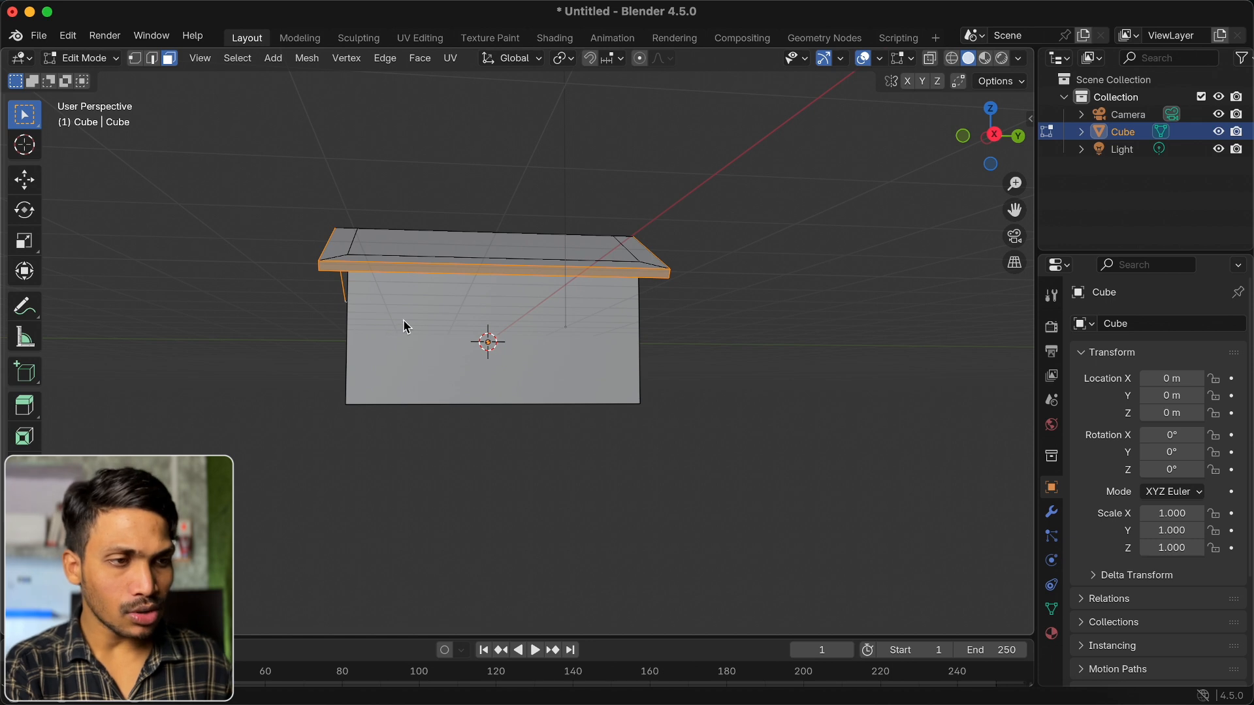
key(KP_3)
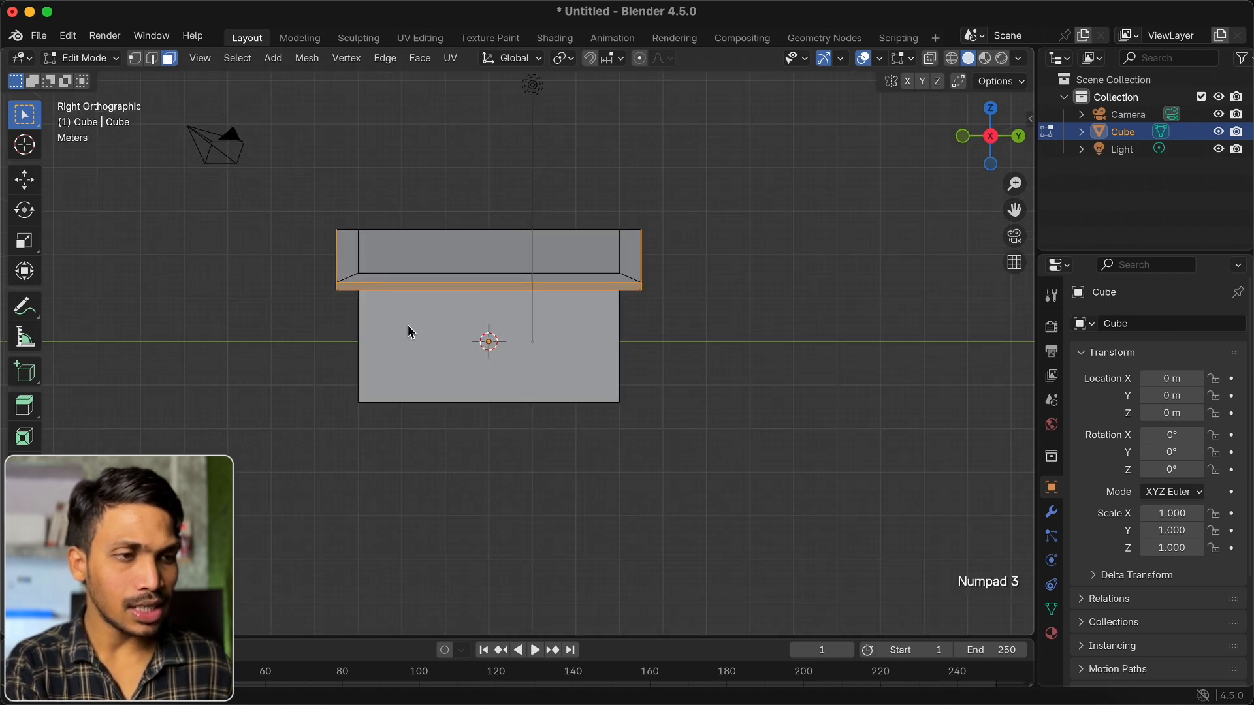
key(super+r)
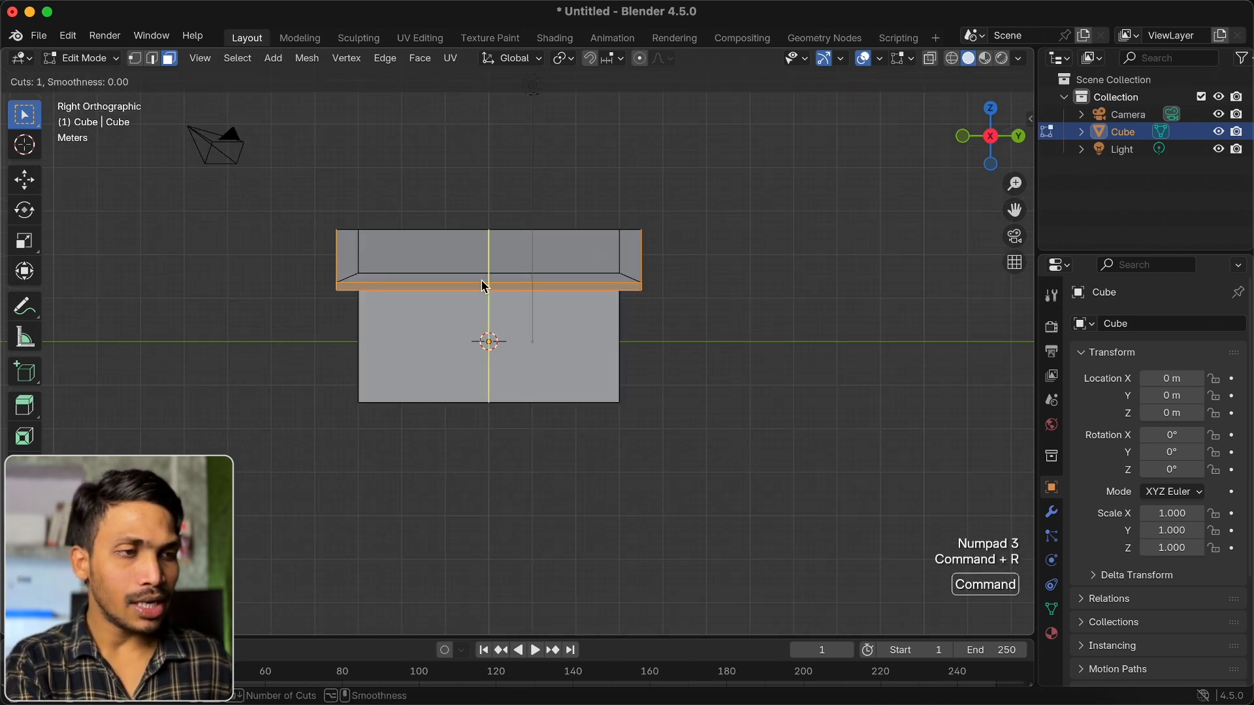
click(483, 286)
click(430, 290)
key(super+r)
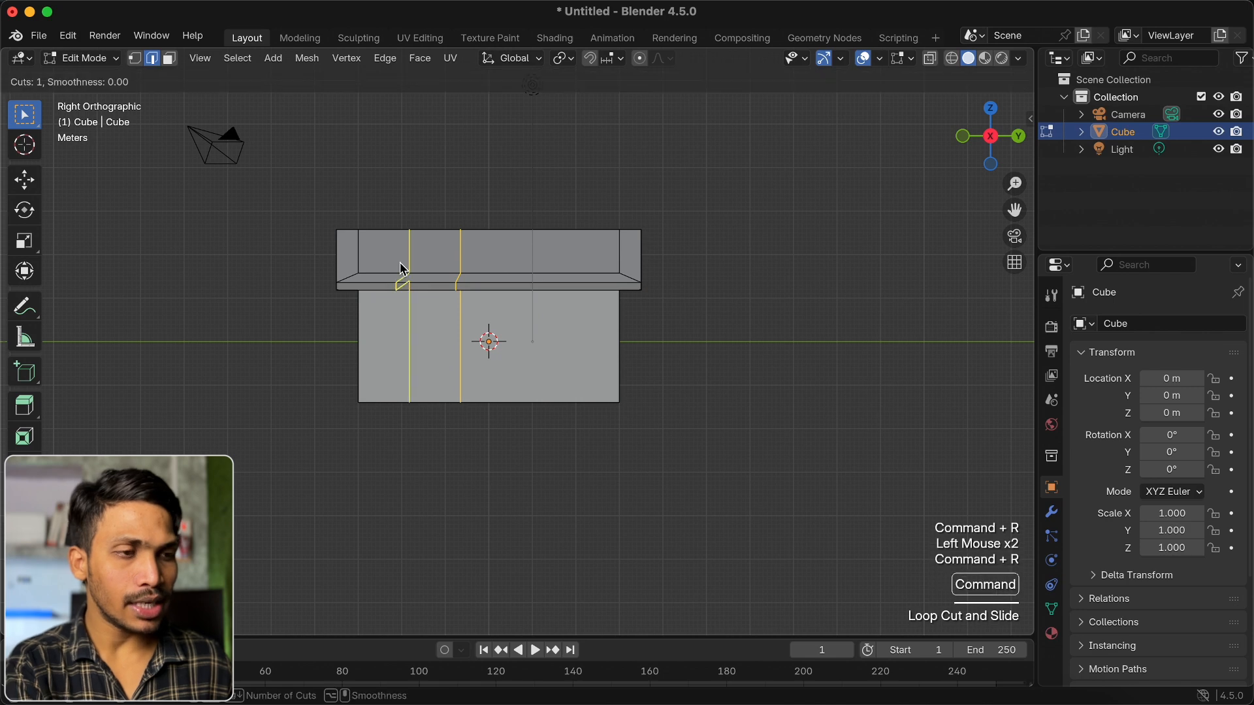
click(400, 266)
click(390, 264)
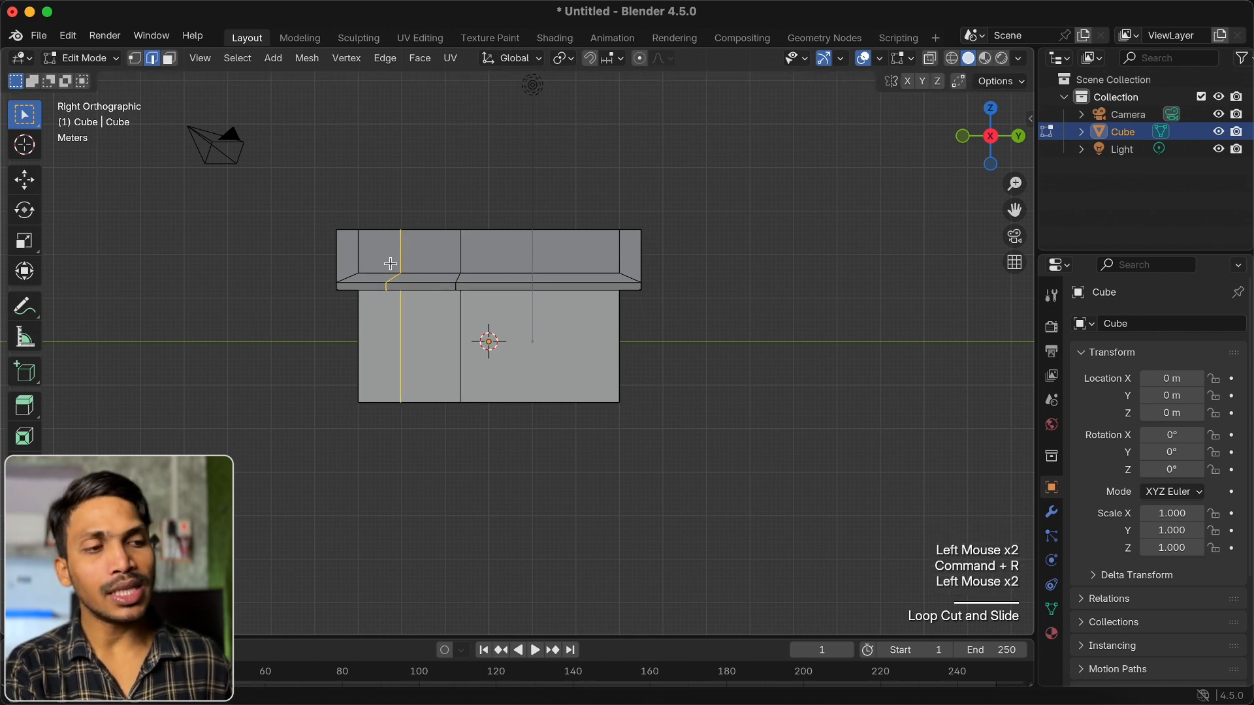
Show the edge length measurements on the house mesh to check the wall and new loop cut edges, and hide them again
scroll(438, 374, up, 3)
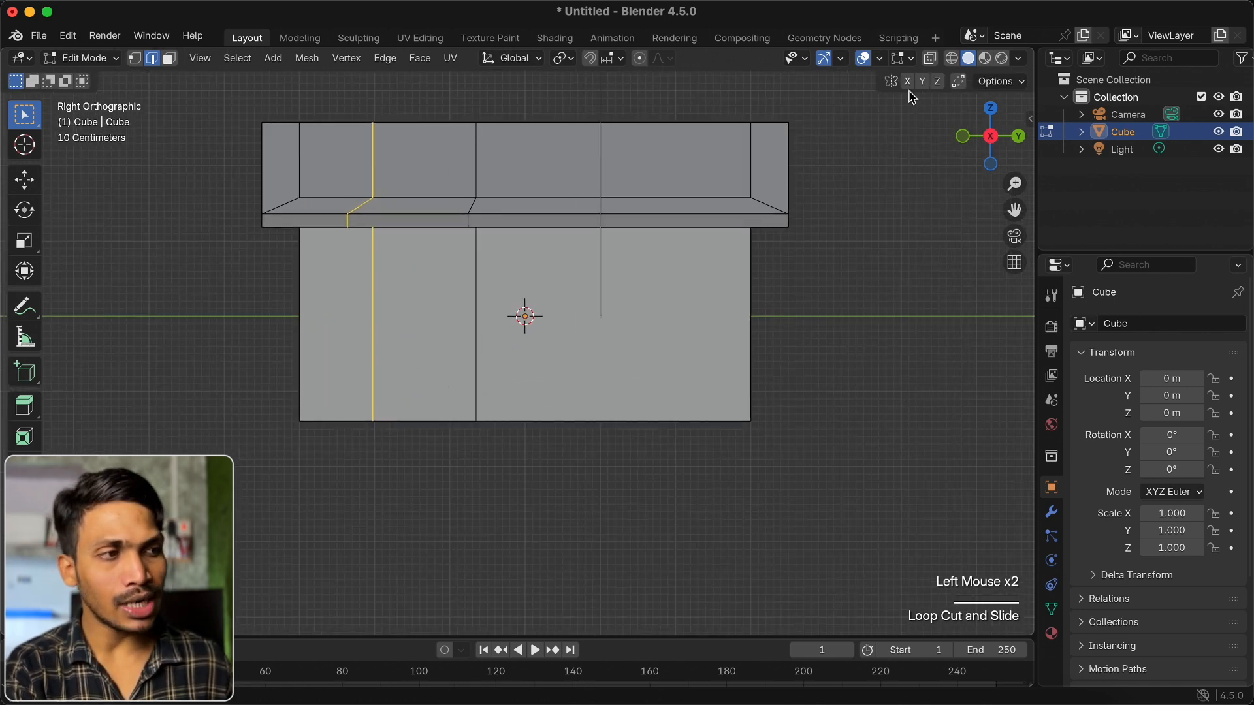
click(911, 58)
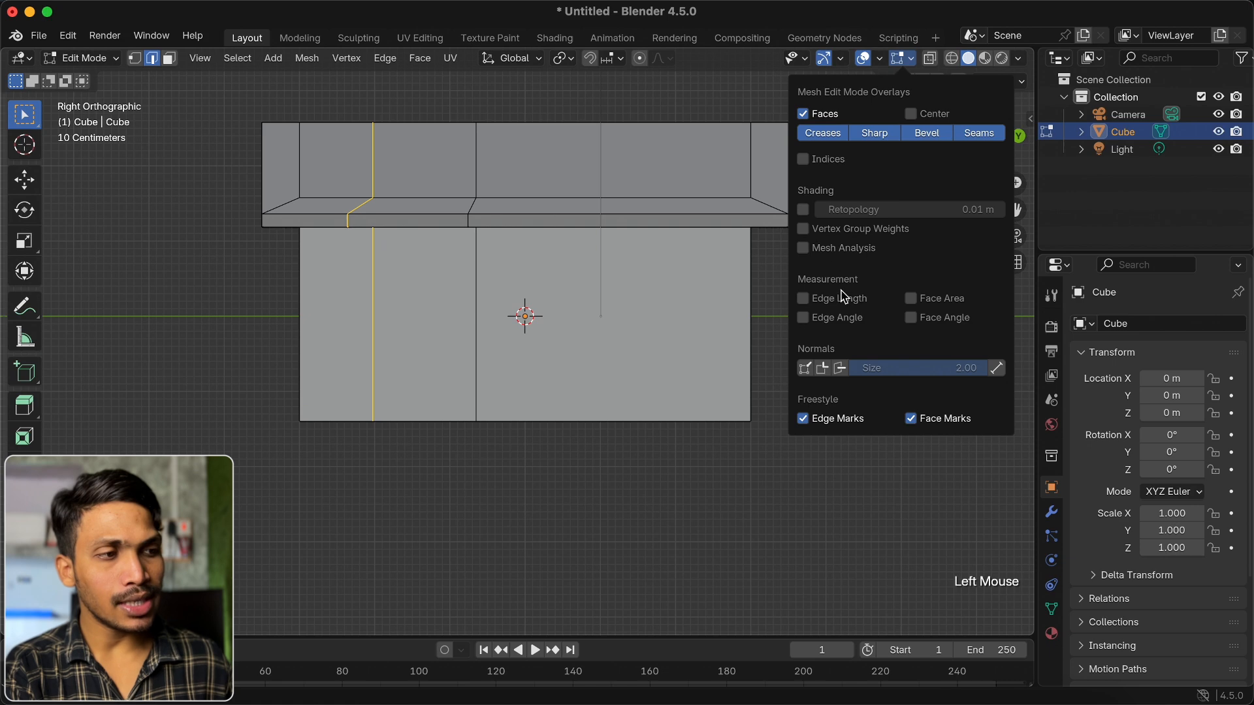
click(822, 302)
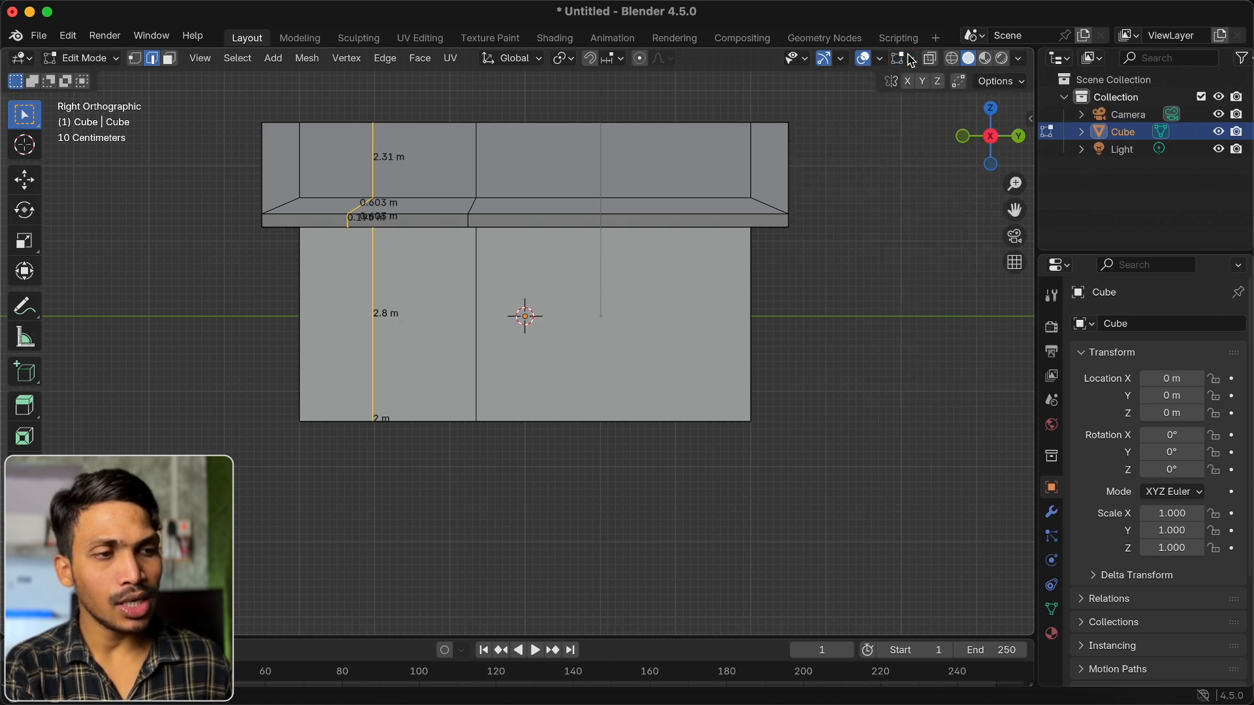
super+scroll(341, 344, up, 2)
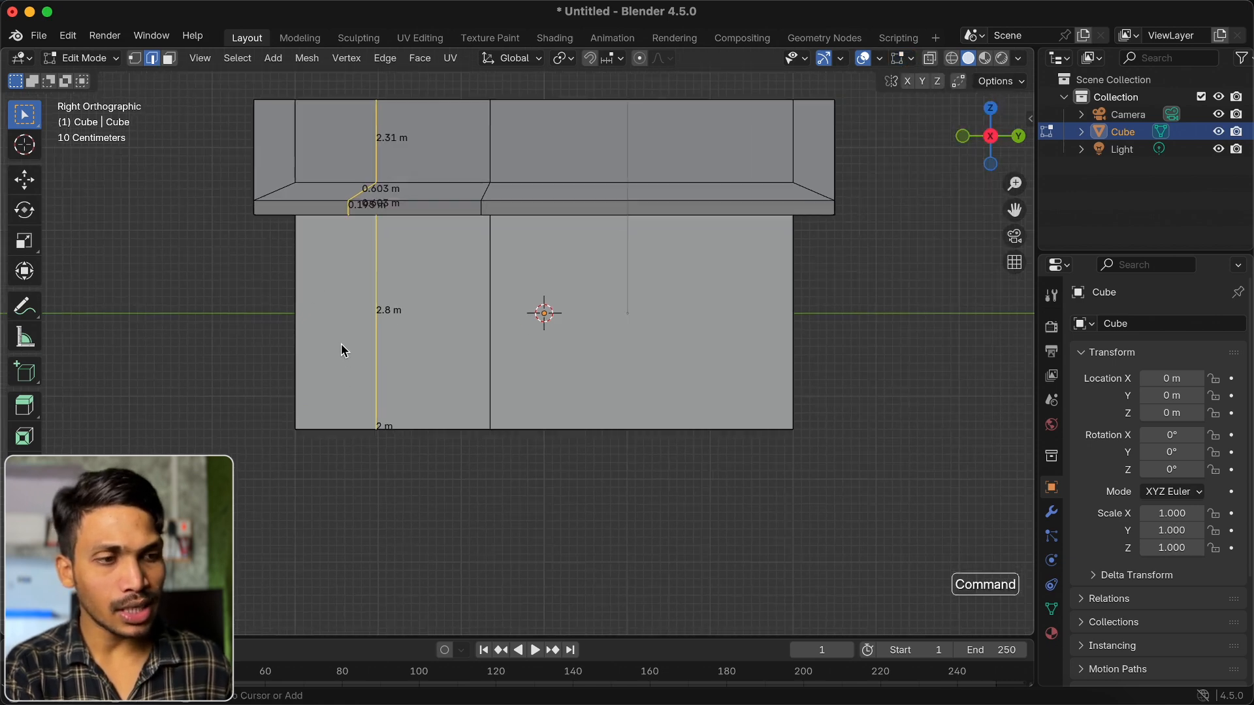
click(325, 432)
super+scroll(325, 432, up, 4)
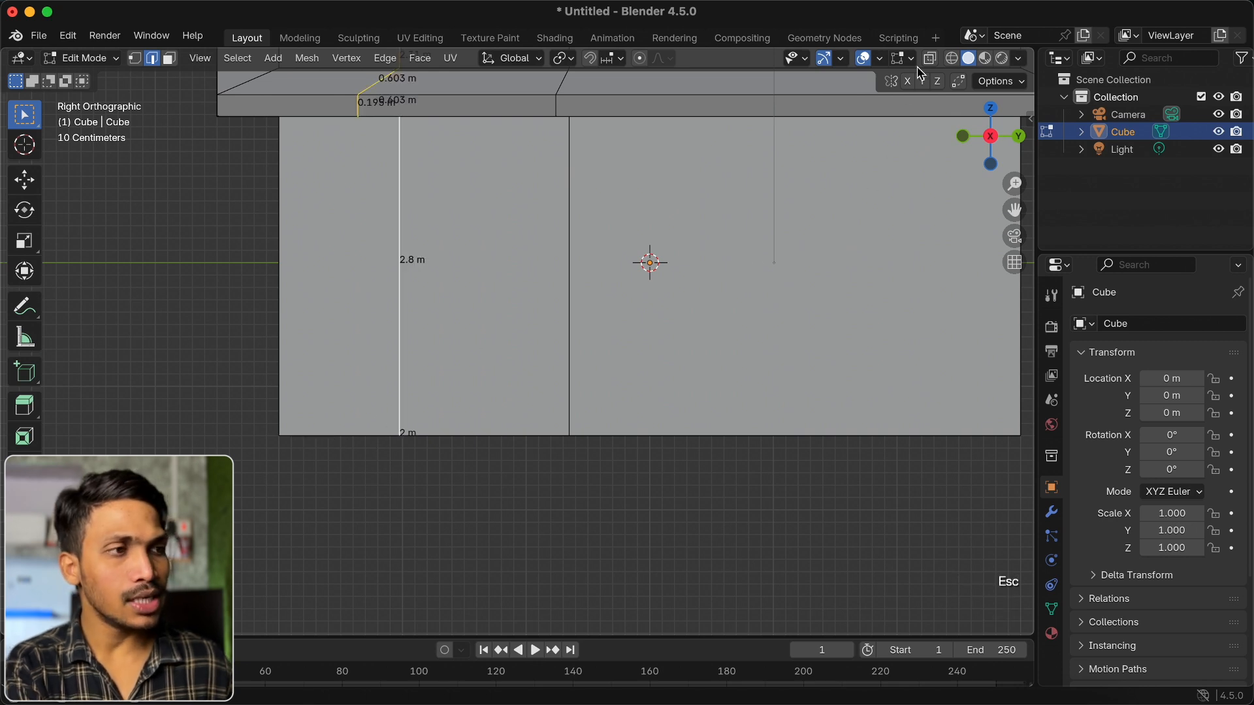
click(913, 58)
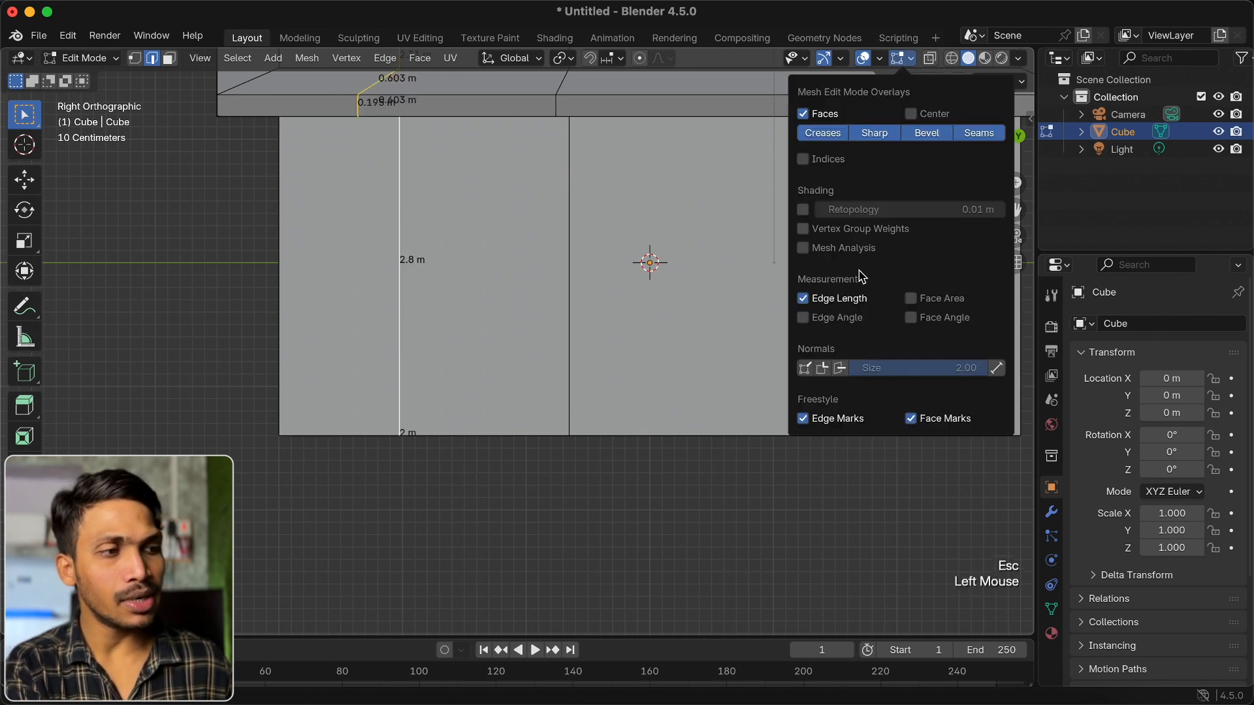
click(835, 299)
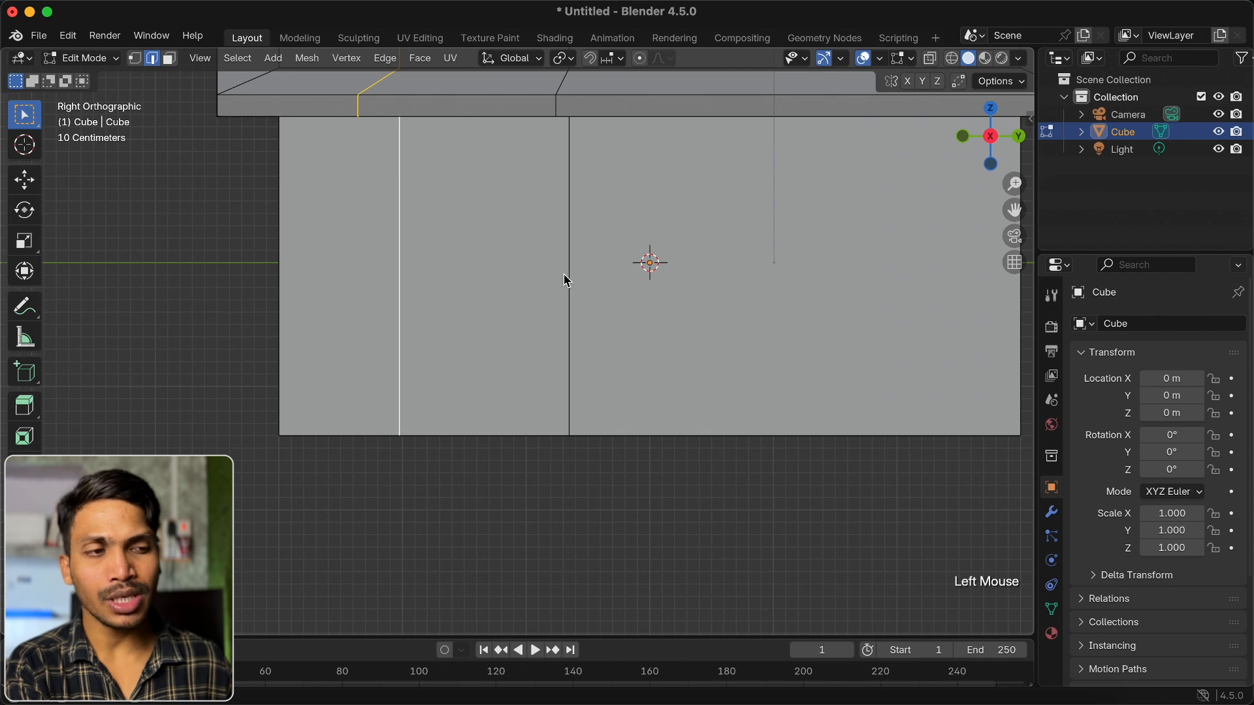
Add a horizontal loop cut around the house walls and slid above mid-height to mark the top of the door
super+scroll(565, 275, down, 4)
shift+scroll(564, 274, right, 2)
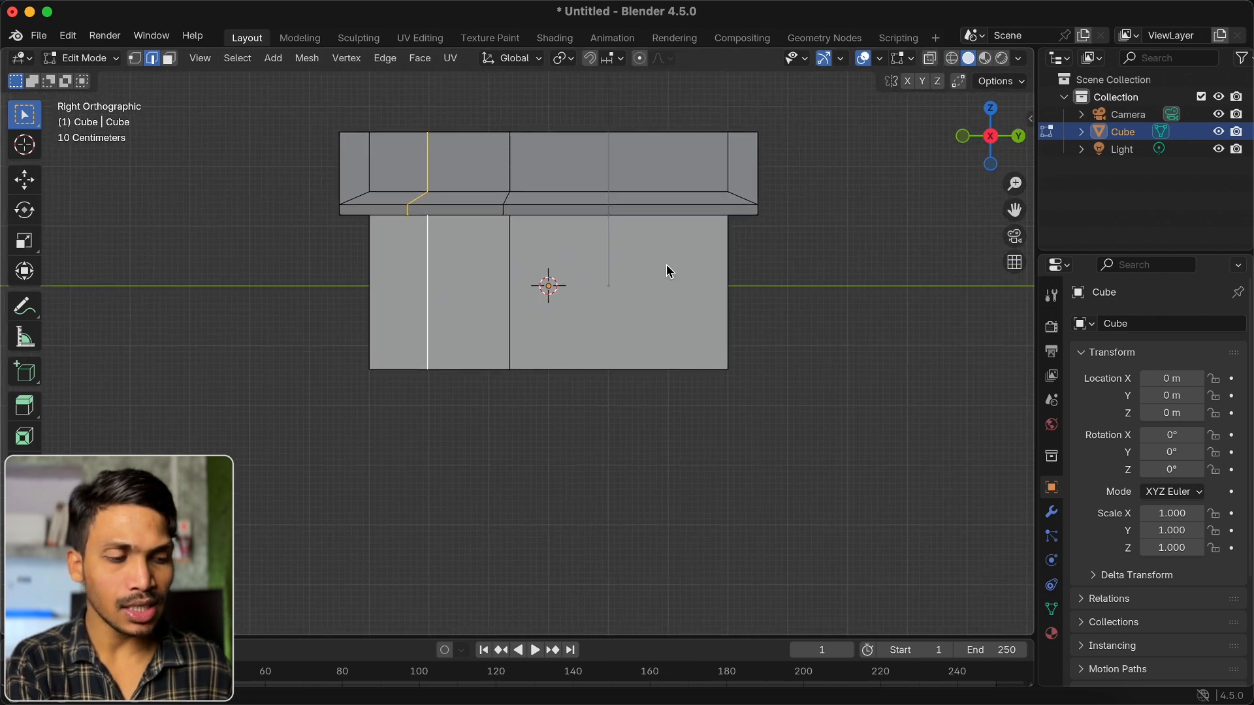
key(super+r)
click(723, 281)
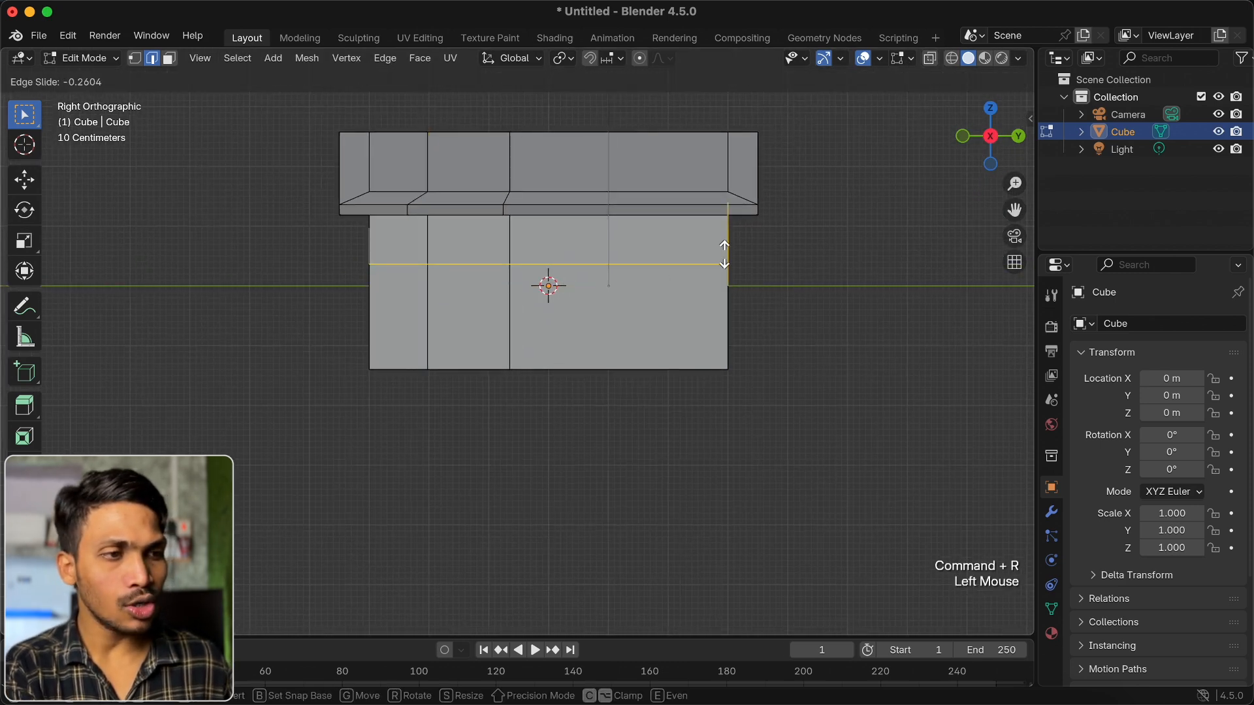
click(725, 247)
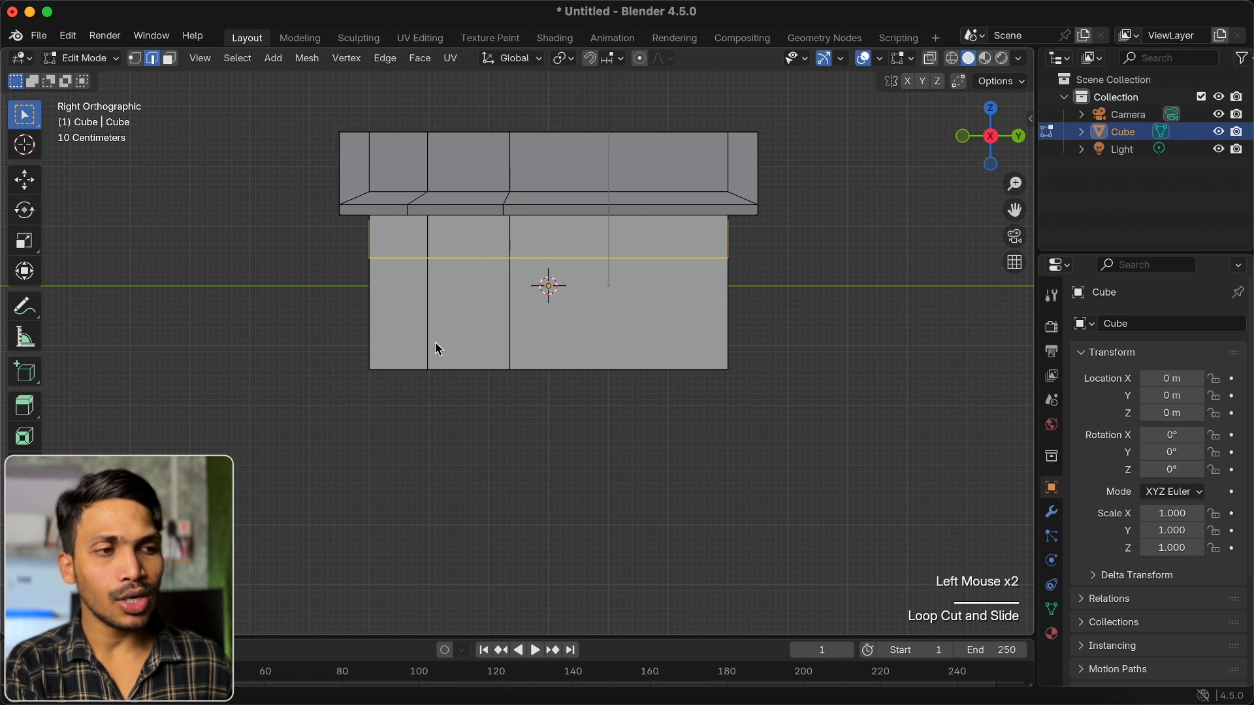
Separate the lower wall face between the two vertical cuts into its own object and return to Object Mode
click(169, 59)
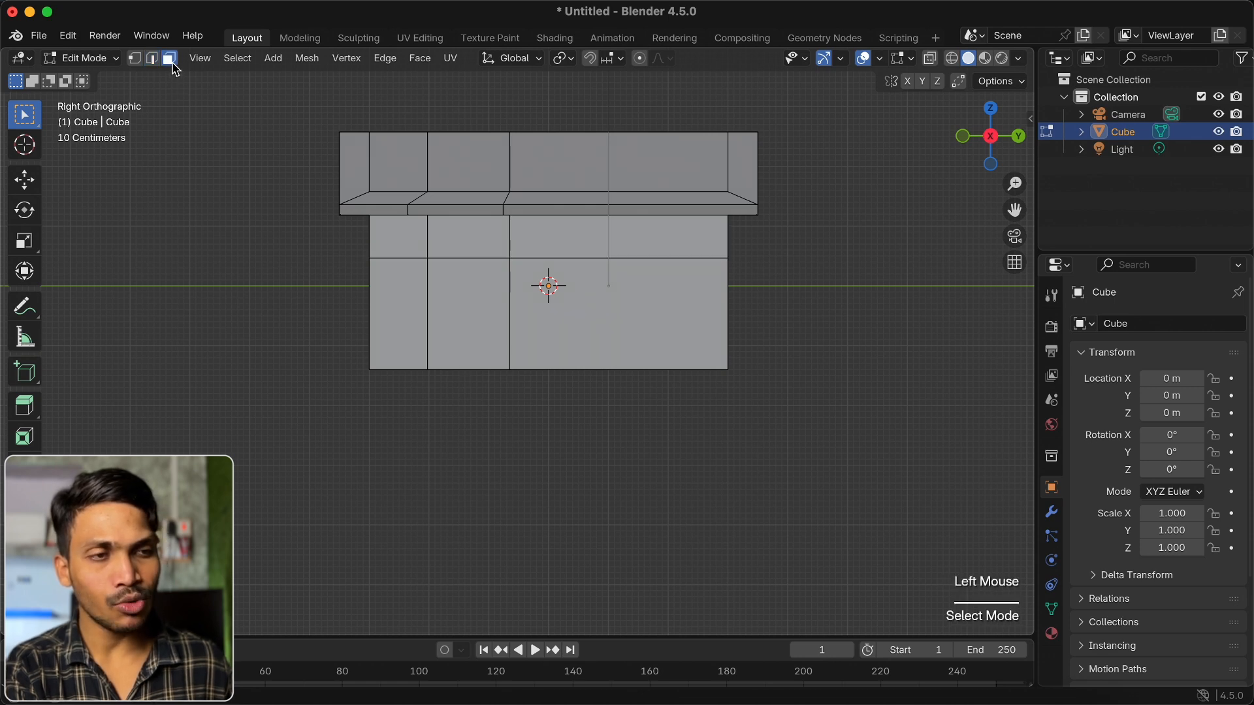
click(467, 293)
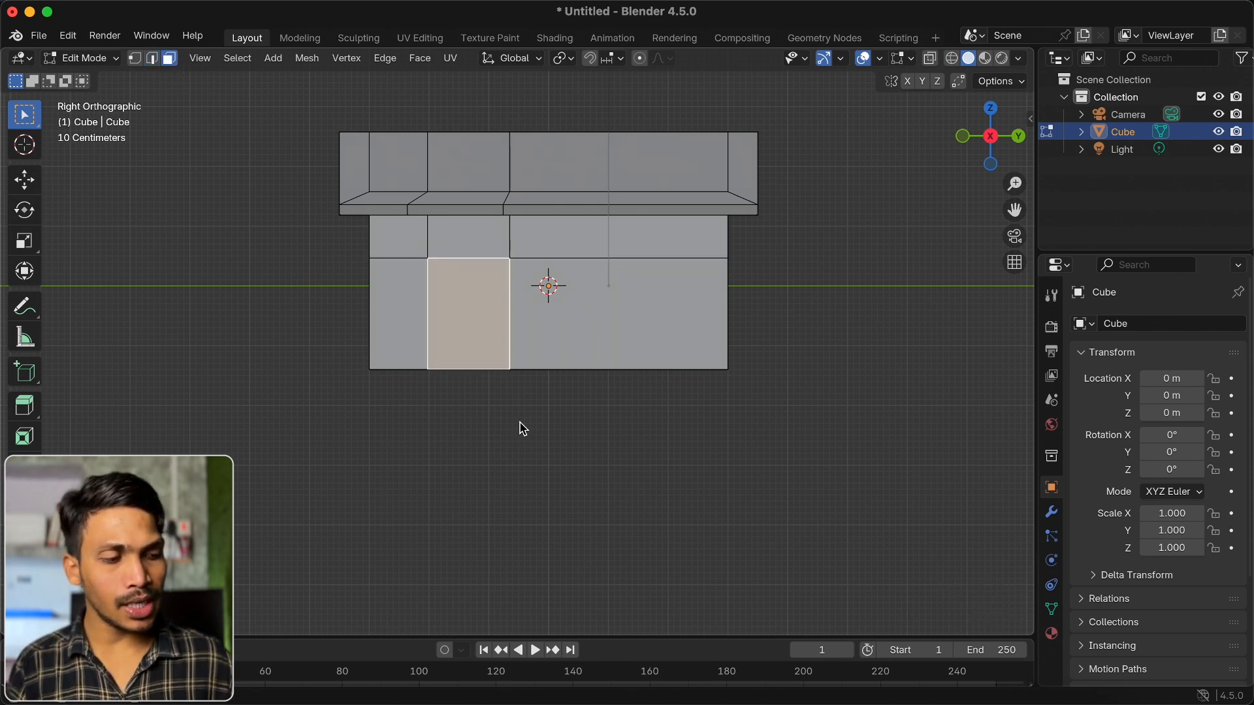
key(p)
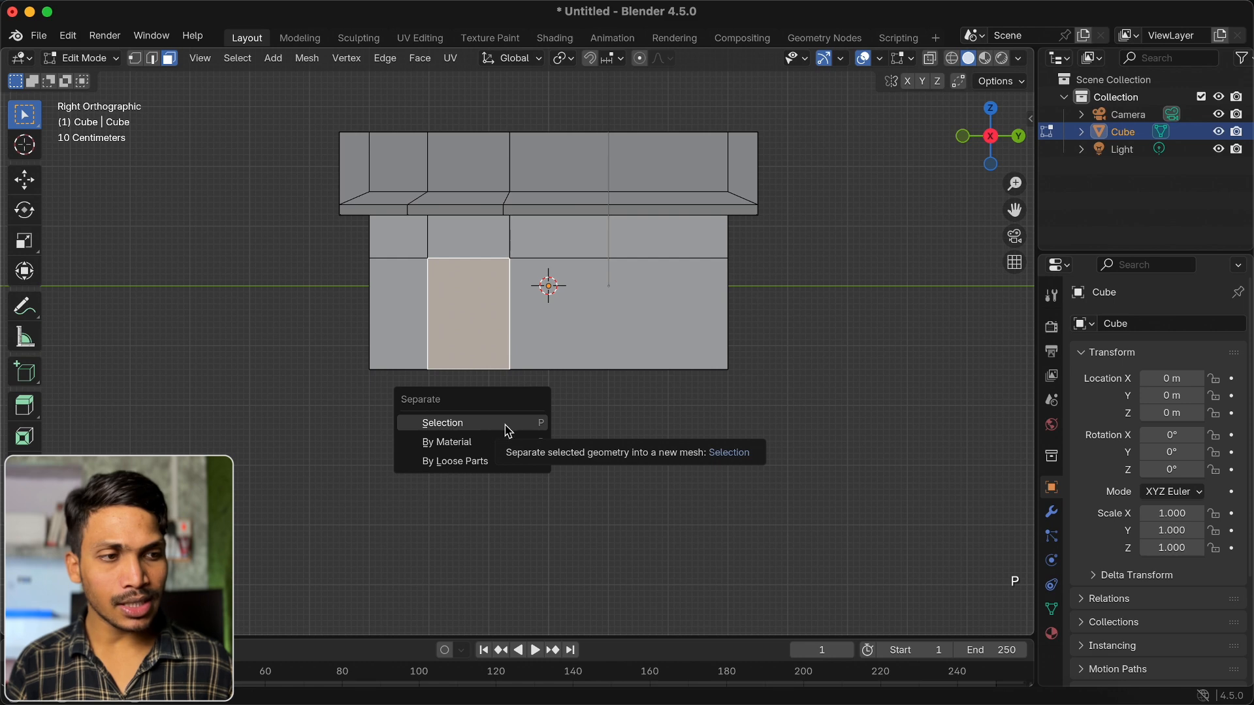
click(444, 423)
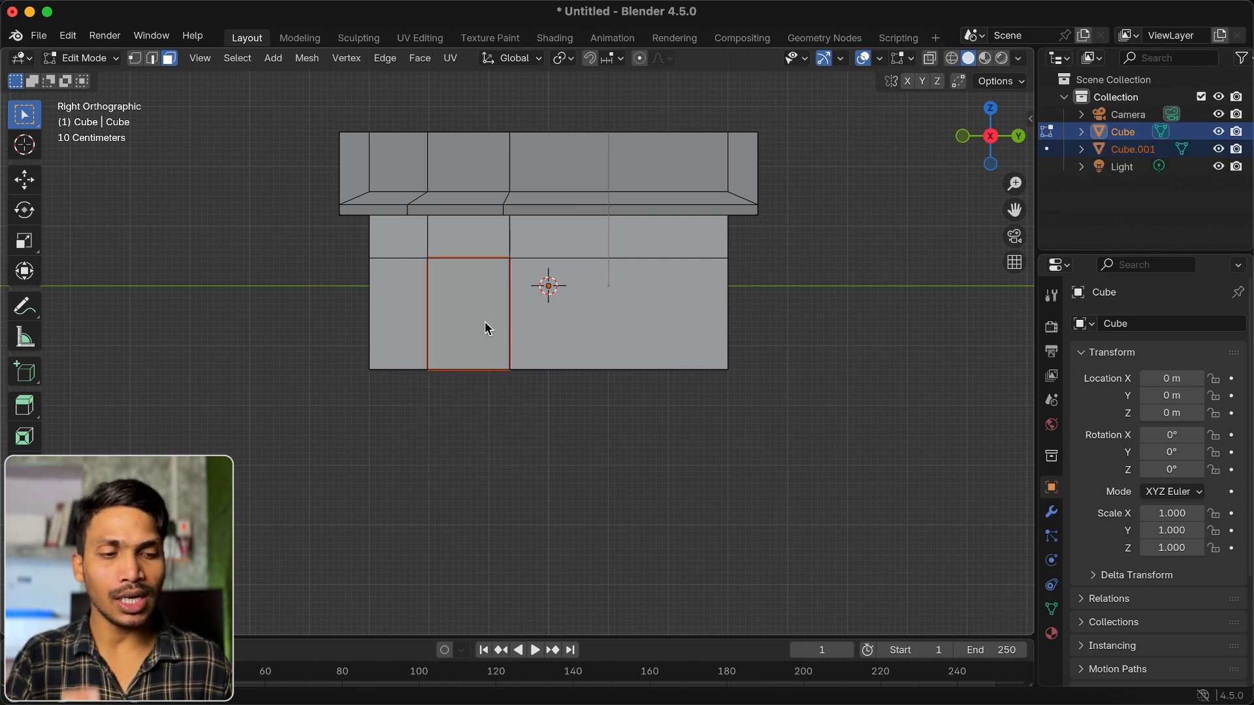
key(Tab)
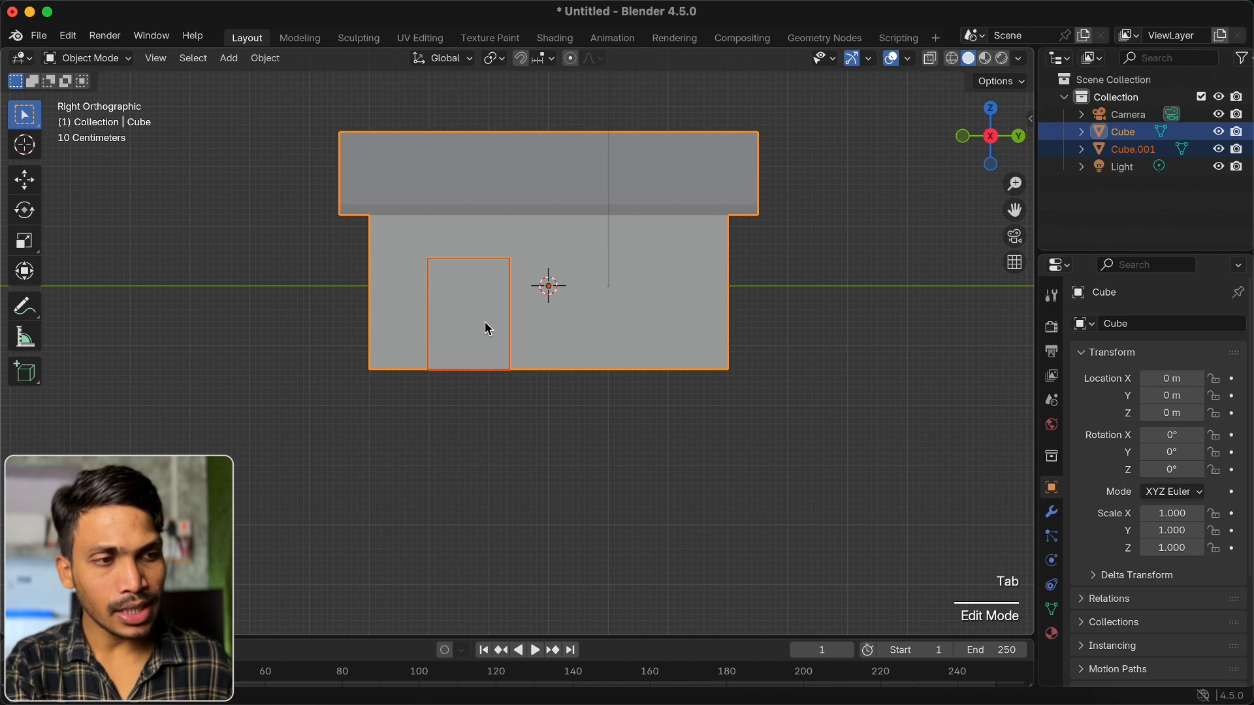
Rename the separated door panel to "door" and the house object to "hut"
click(486, 327)
double_click(1130, 150)
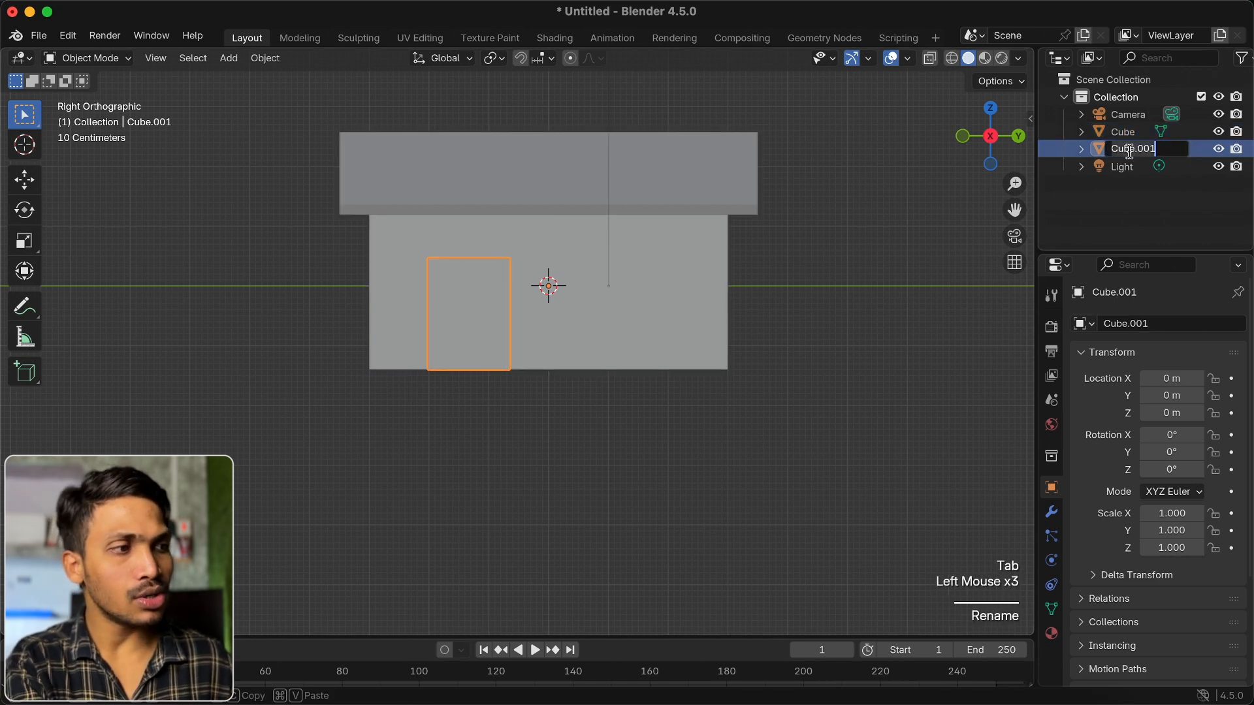
text(door)
key(Return)
click(1123, 132)
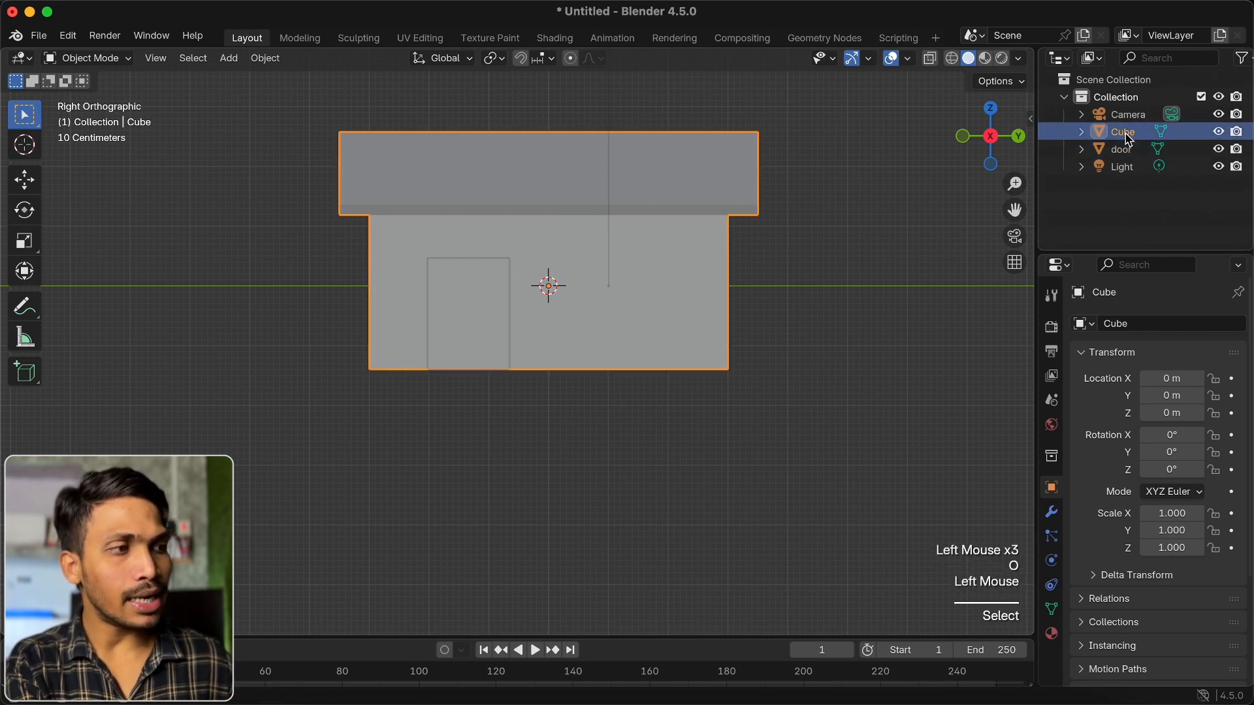
double_click(1123, 132)
text(hut)
Snap the 3D cursor to the door's vertical edge on its positive Y side, selected in the door's Edit Mode
click(480, 315)
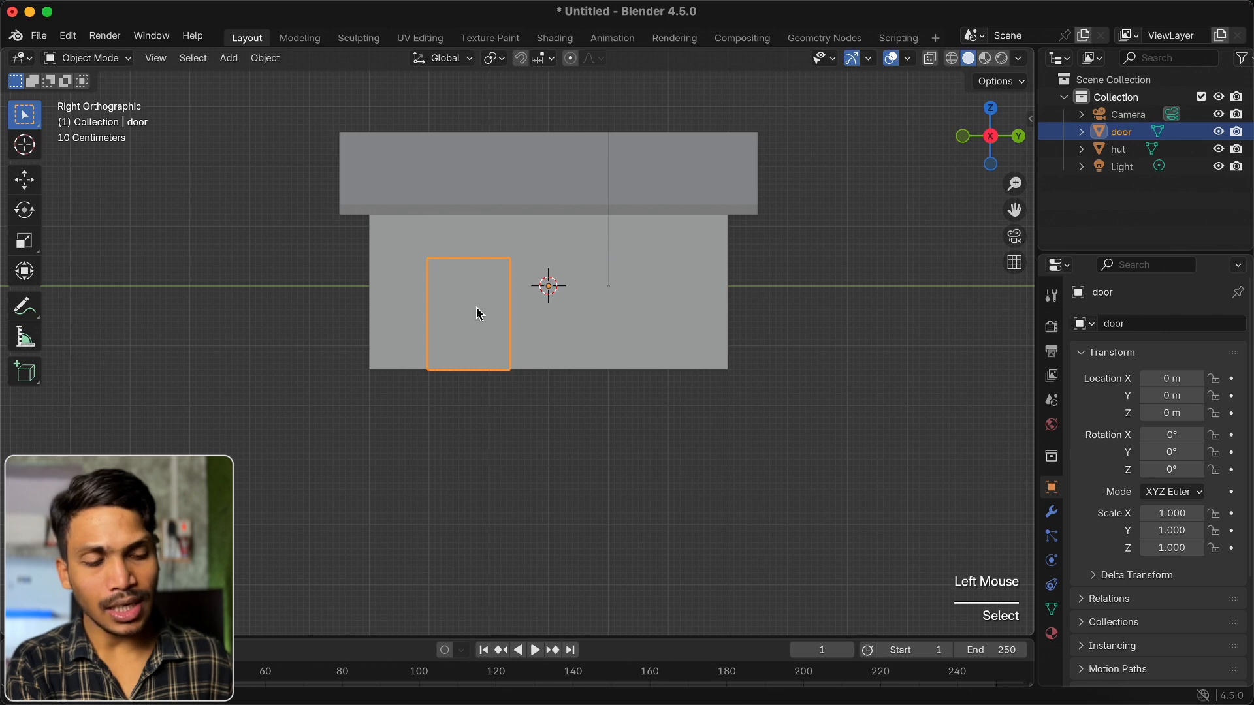
key(Tab)
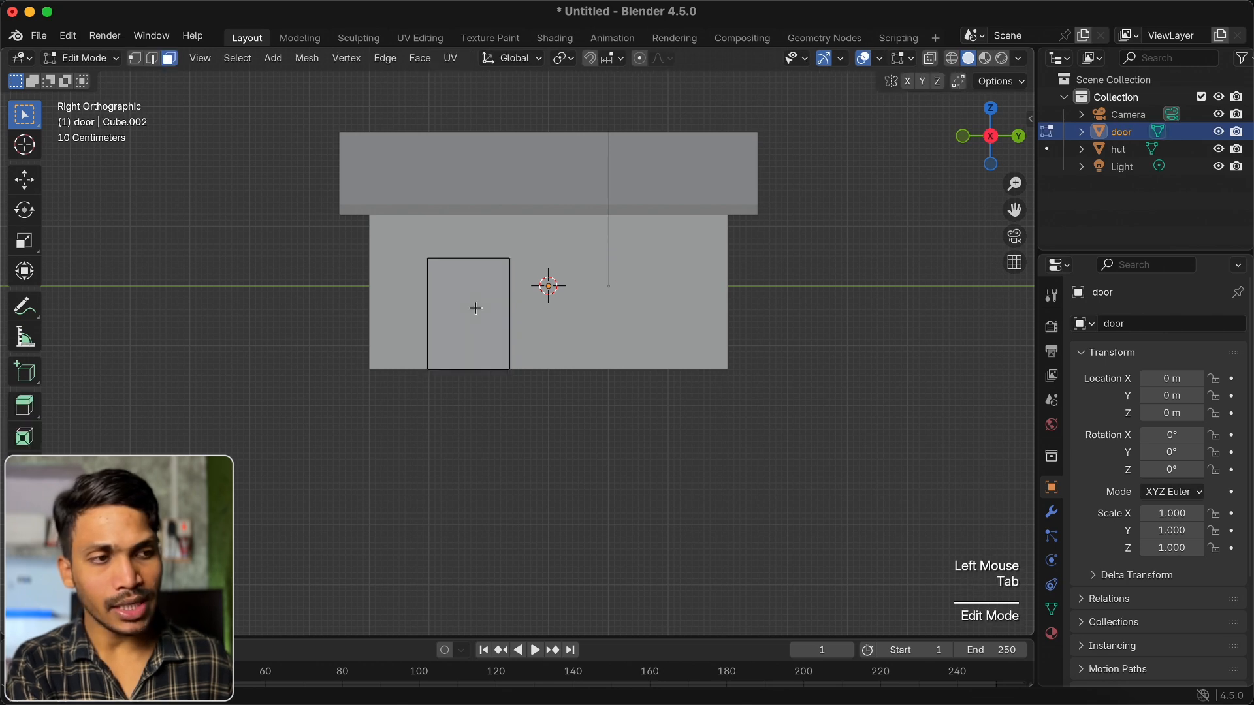
click(152, 59)
scroll(551, 338, up, 3)
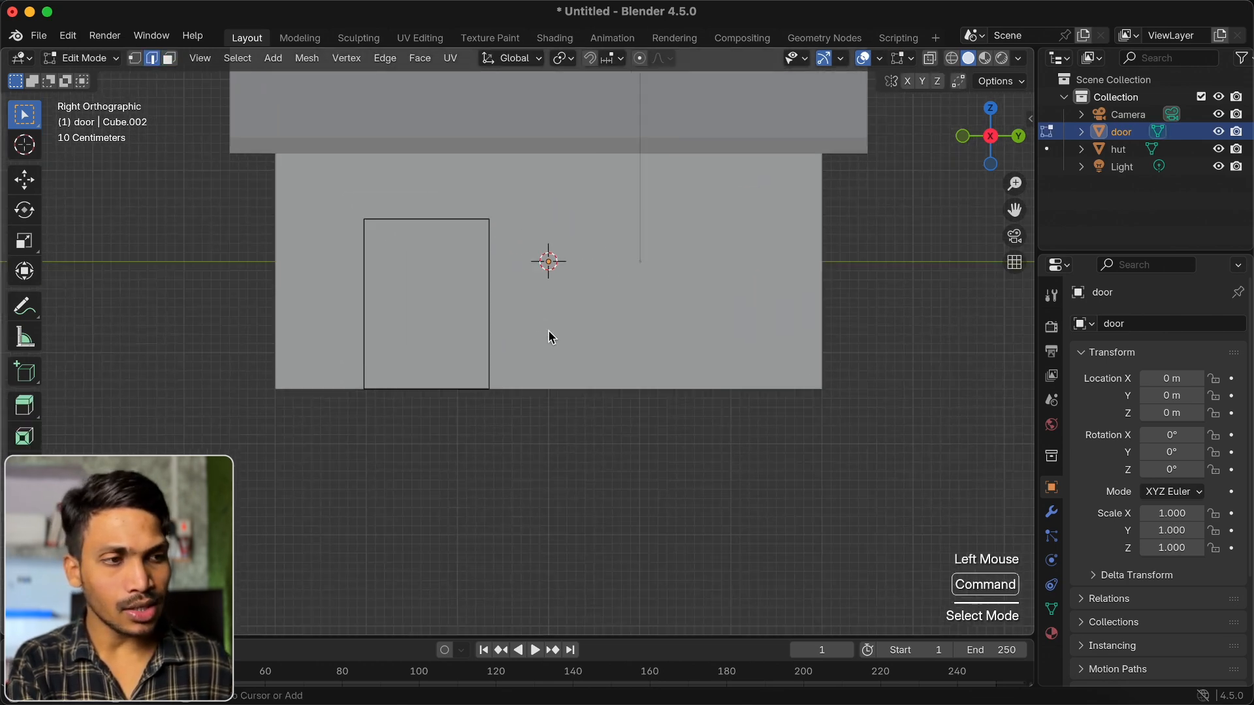
double_click(488, 302)
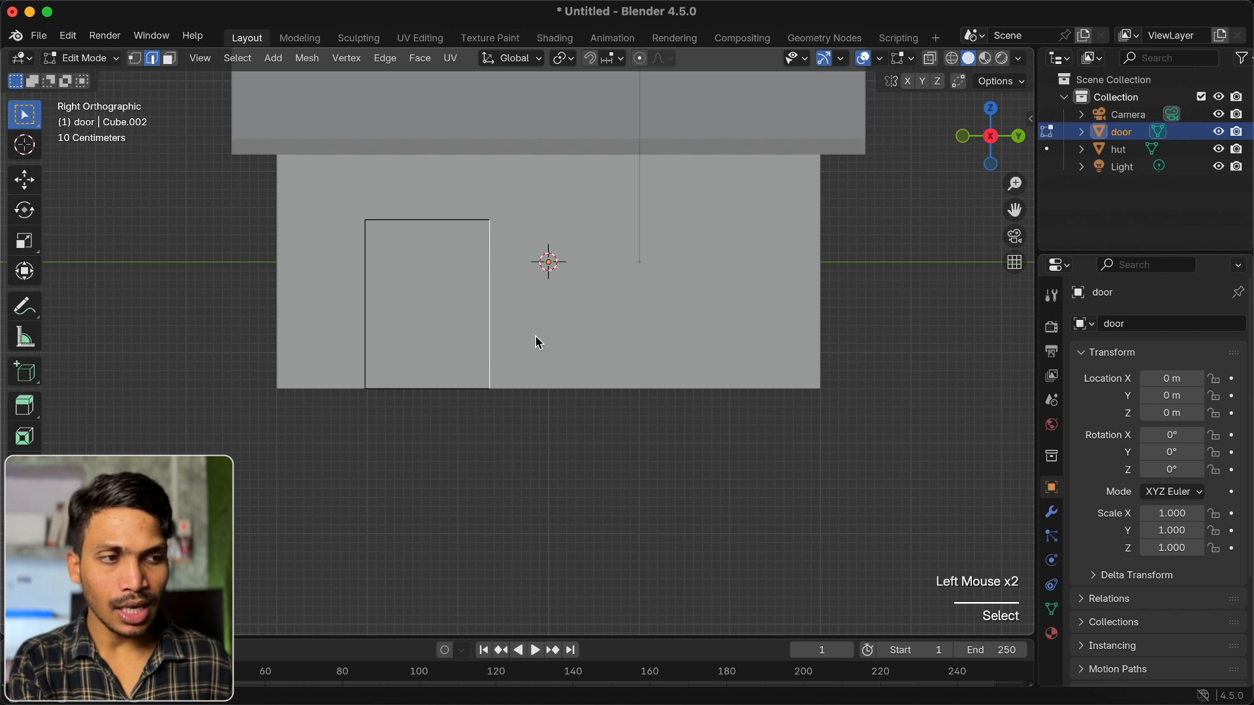
key(shift+s)
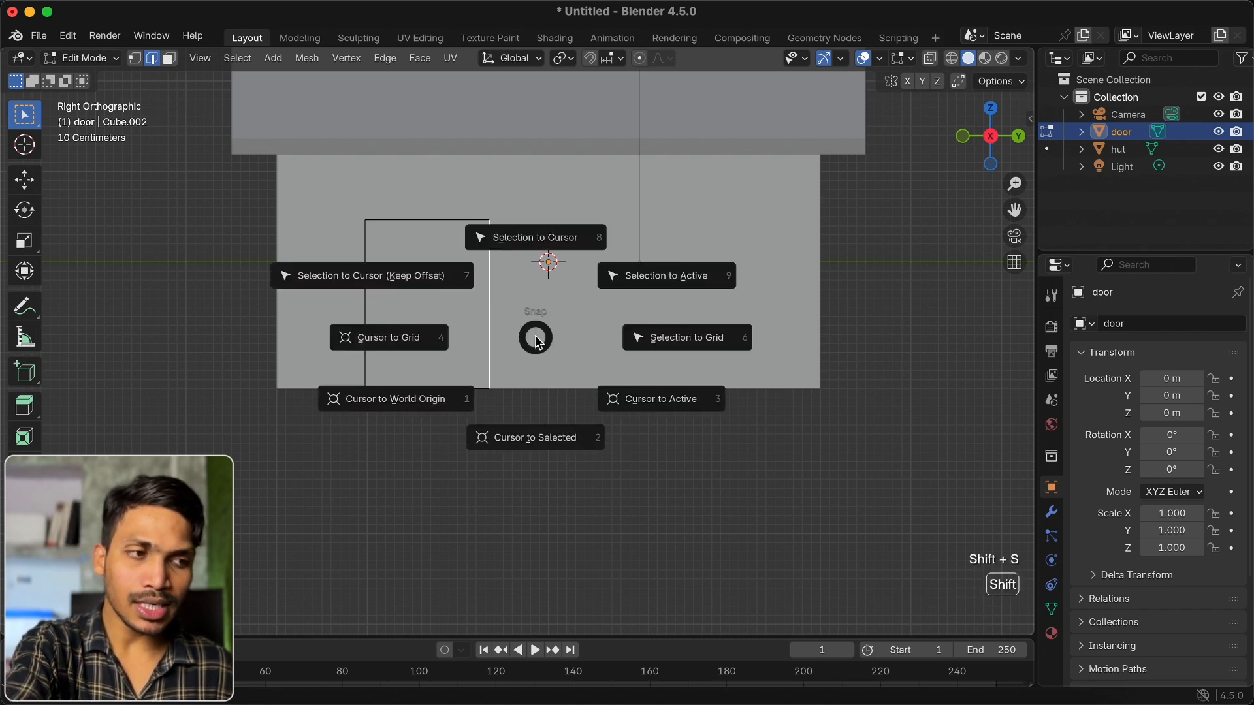
click(544, 435)
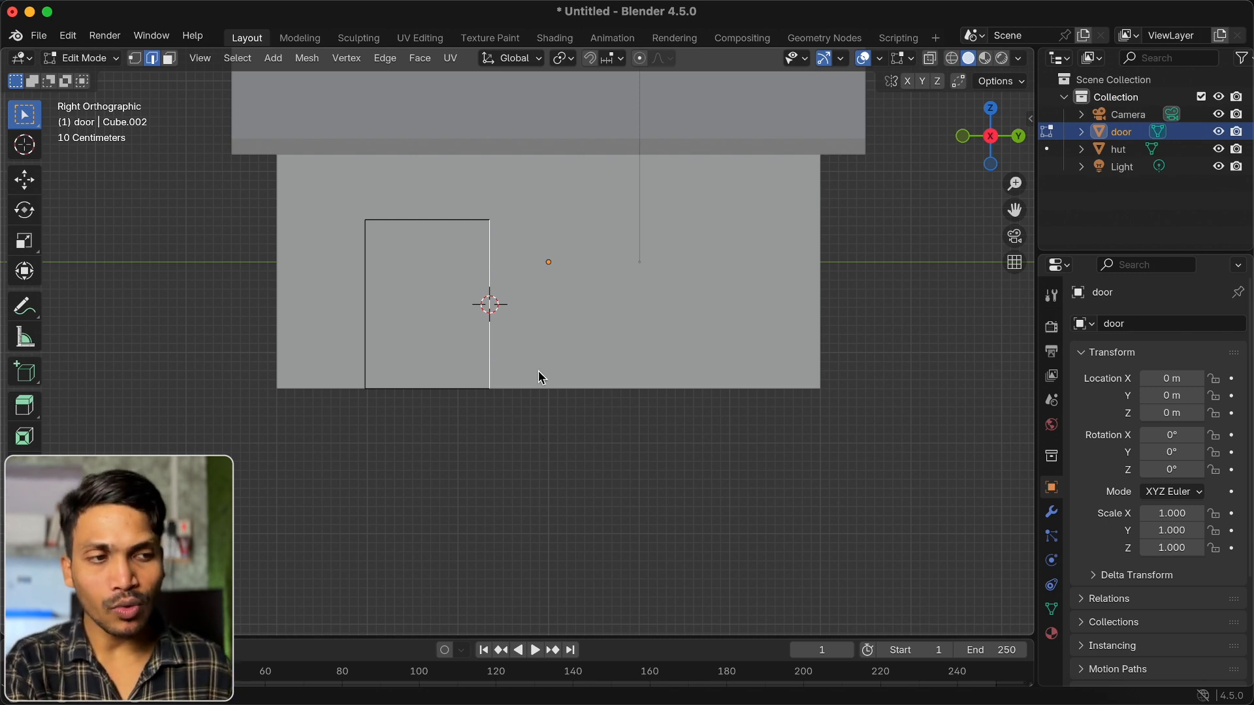
Set the door object's origin to the 3D cursor so that it hinges on its side edge
key(Tab)
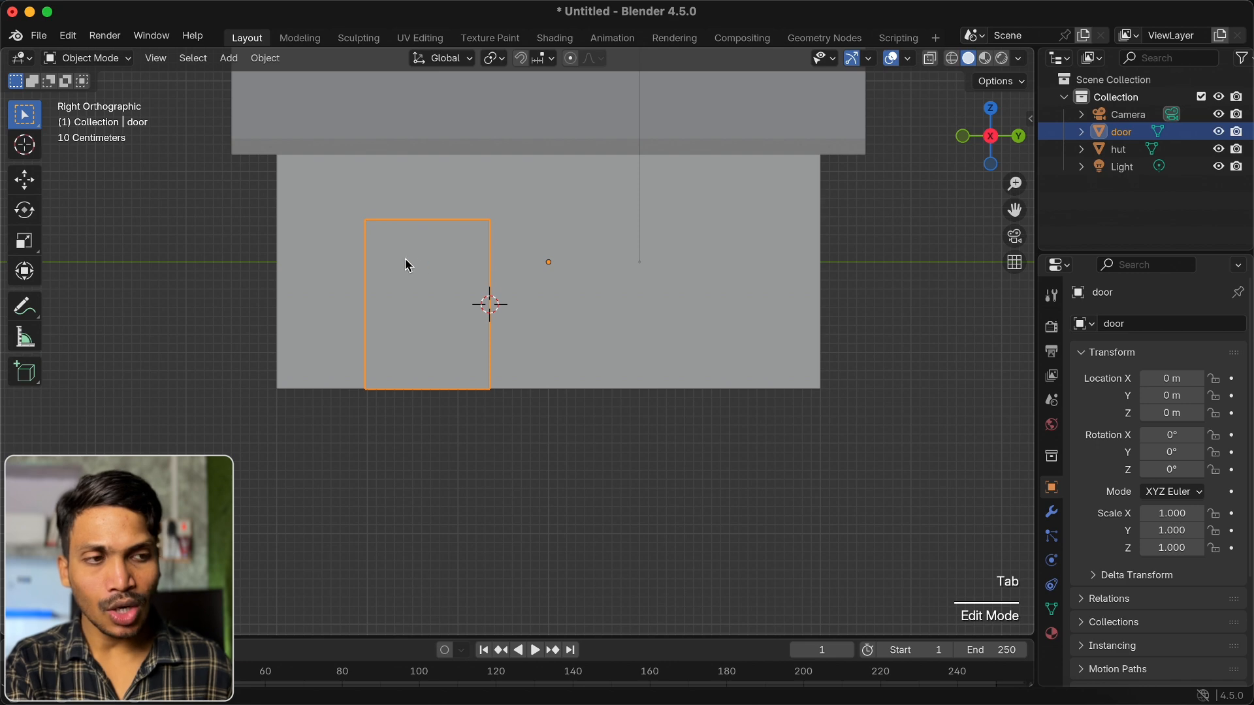
right_click(434, 303)
mouse_move(437, 305)
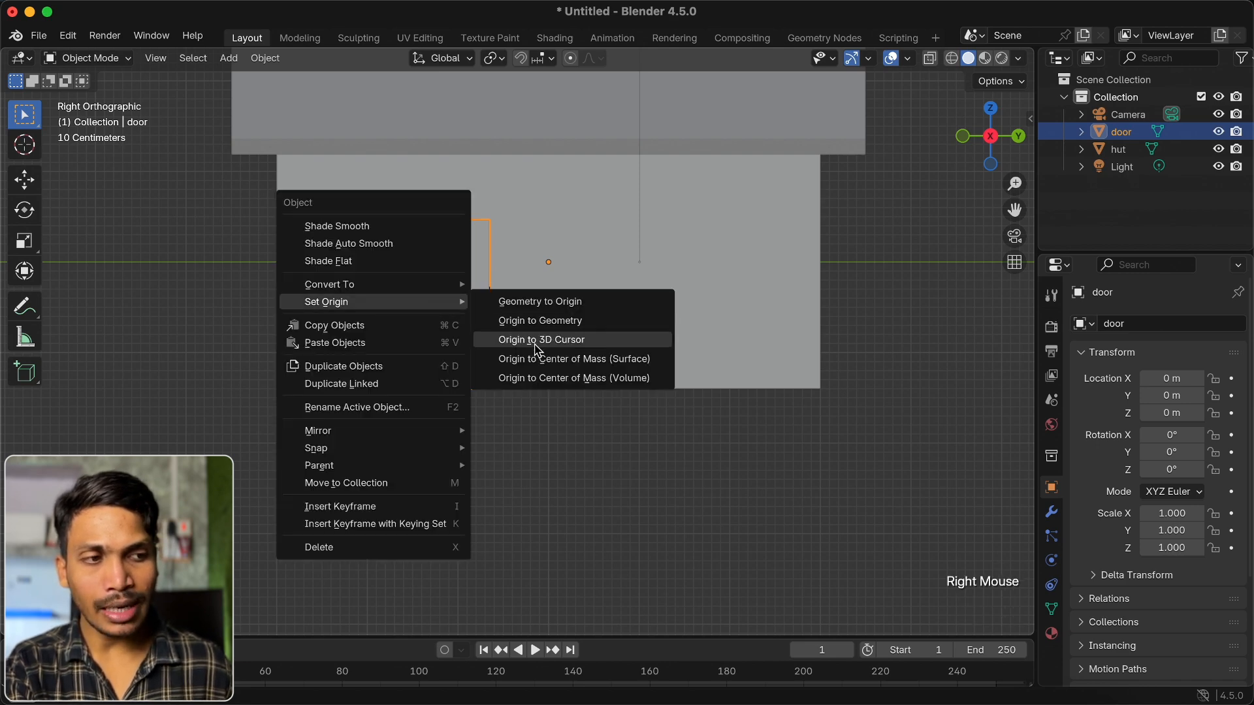
click(561, 339)
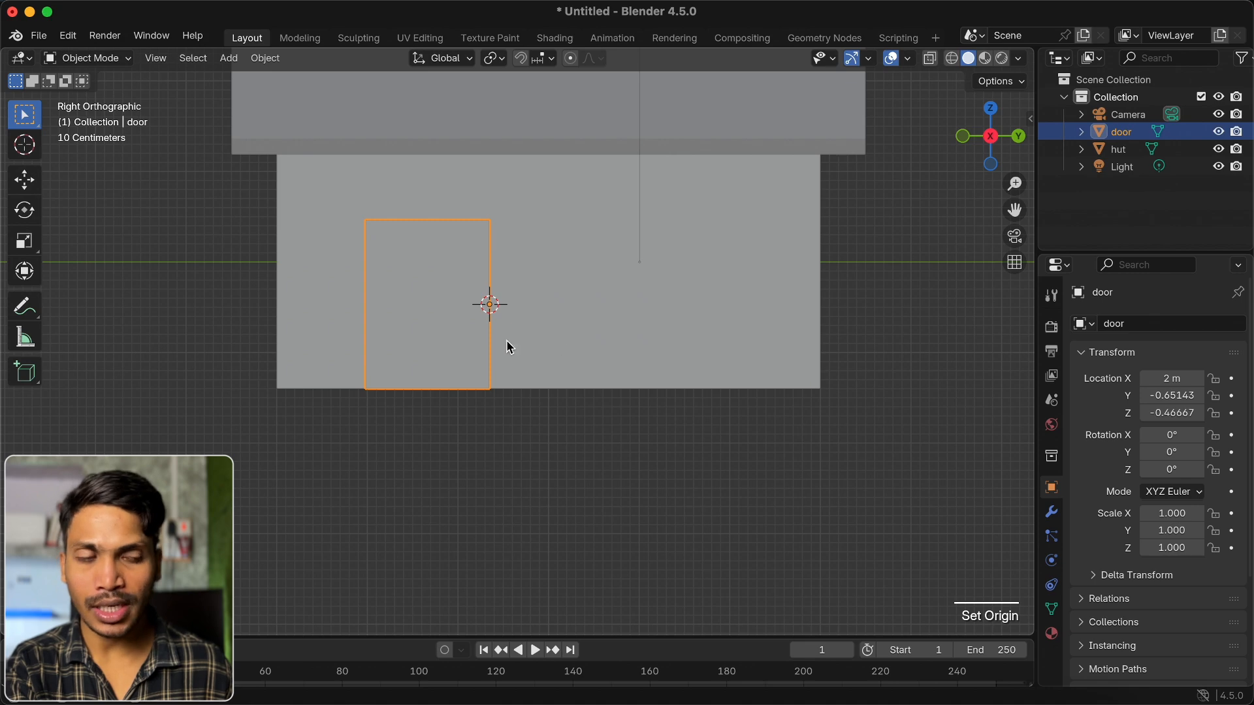
Rotate the door about 58° around the global Z axis so it swings open from its hinge edge
click(407, 330)
scroll(442, 315, down, 2)
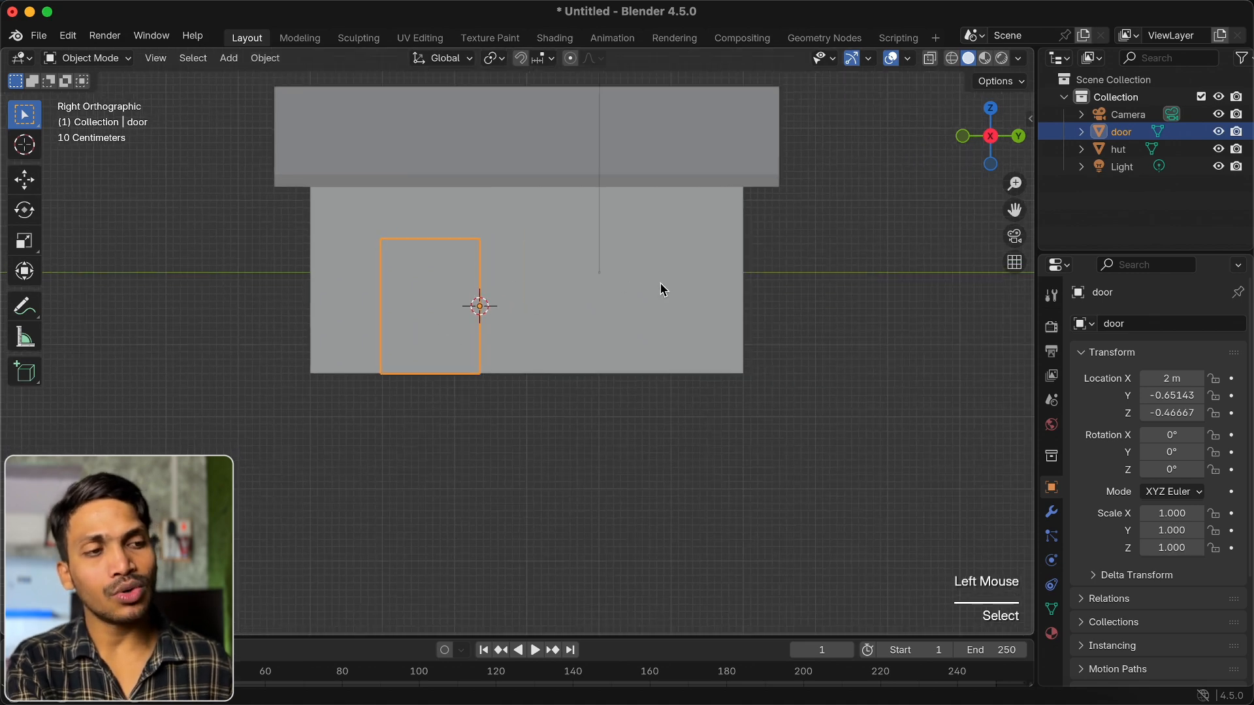
key(r)
key(Escape)
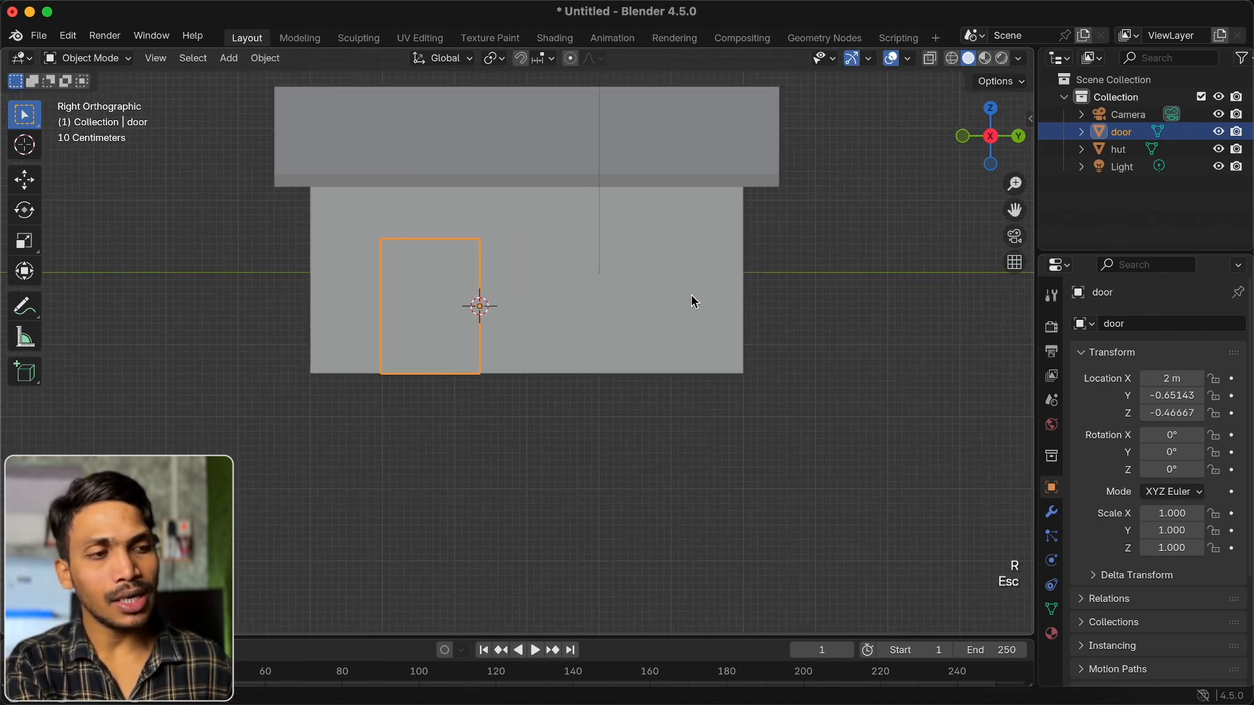
middle_drag(693, 302, 719, 340)
scroll(693, 302, down, 3)
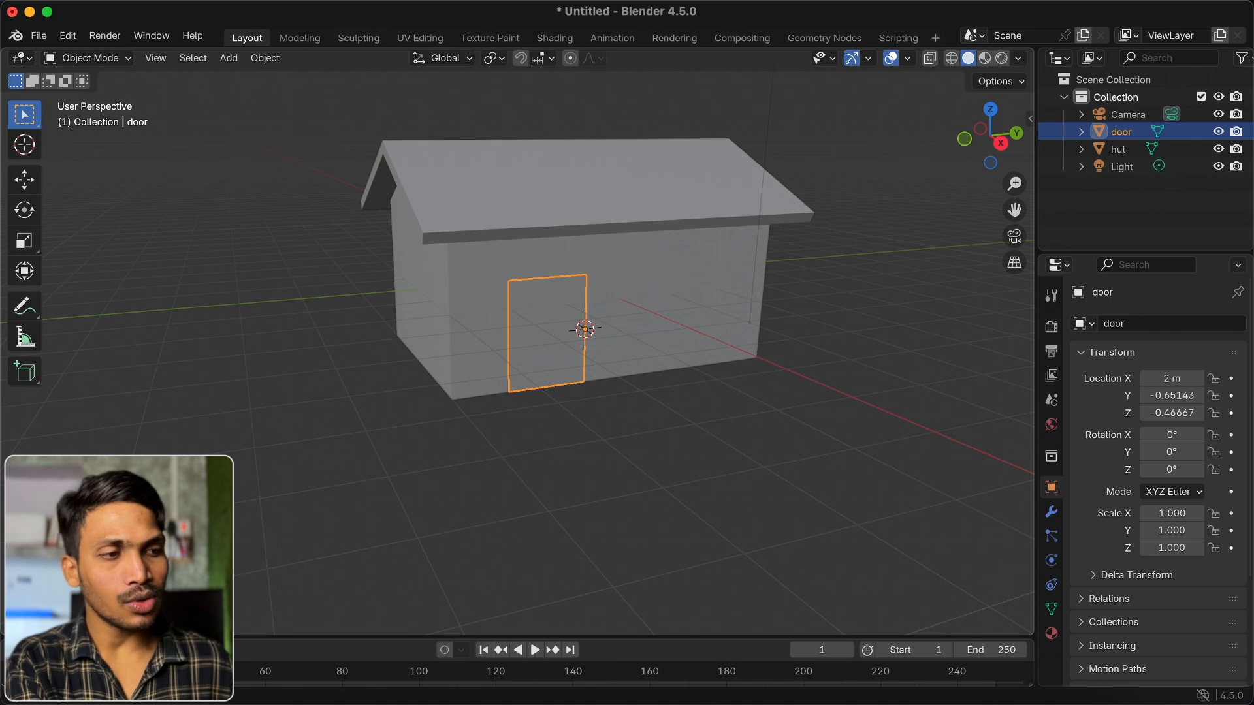
key(r)
key(z)
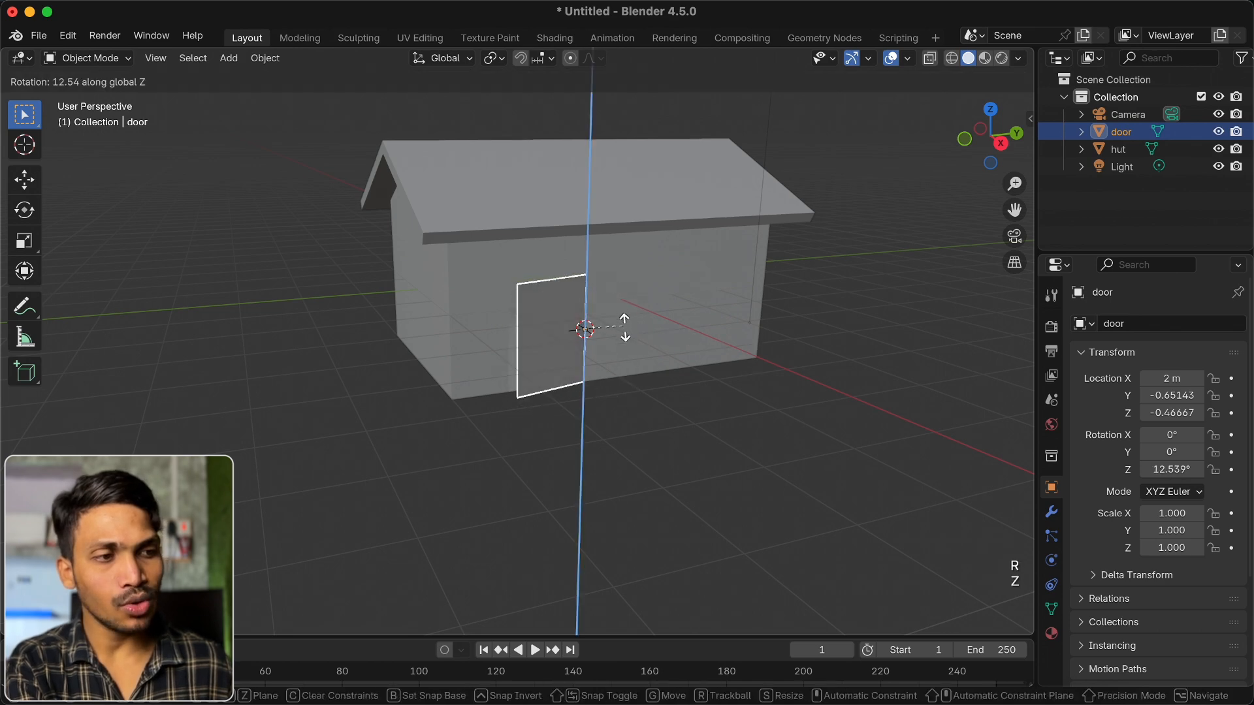
click(548, 342)
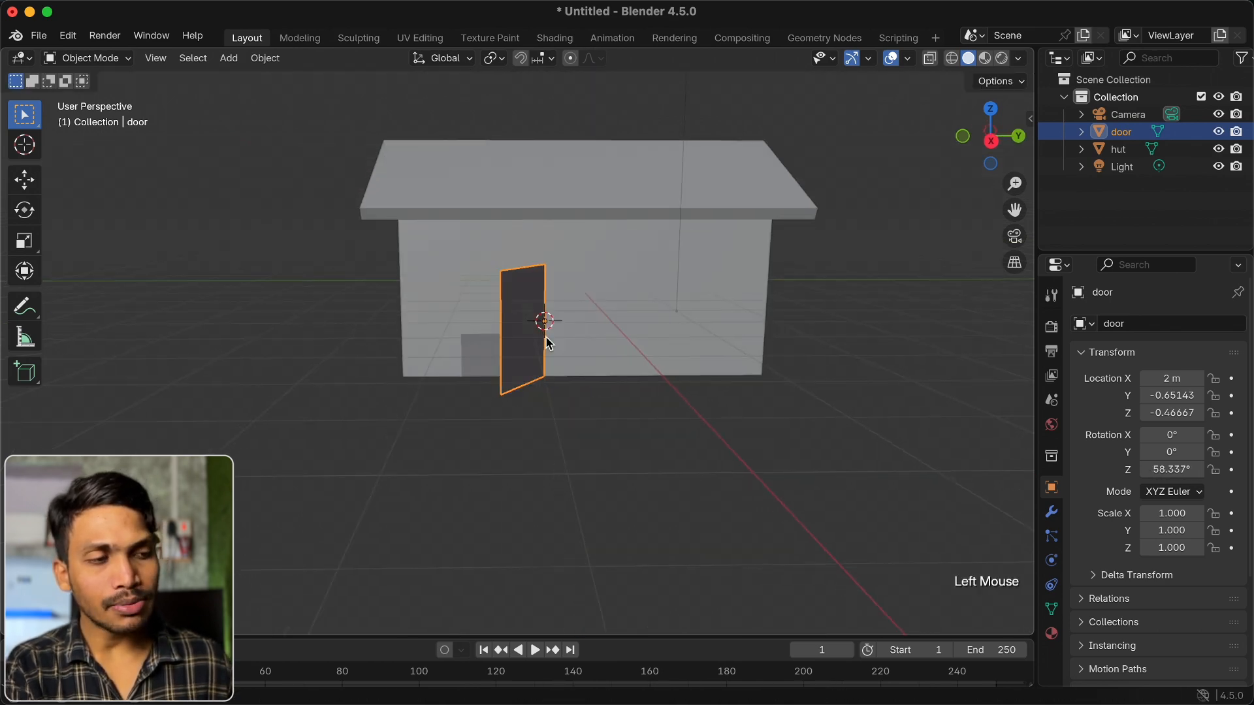
Thicken the door panel with a Solidify modifier by raising its thickness, and apply the modifier
middle_drag(546, 342, 547, 343)
super+scroll(547, 343, up, 2)
scroll(547, 343, left, 3)
scroll(548, 343, down, 2)
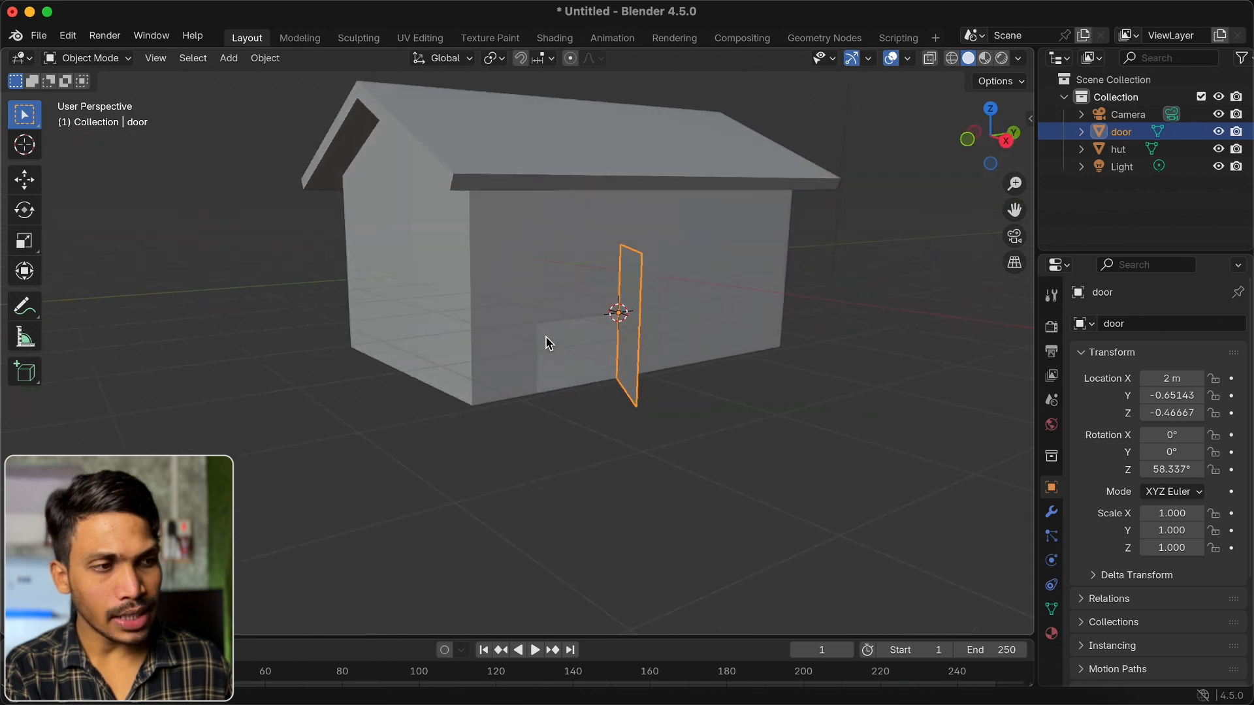
click(1053, 514)
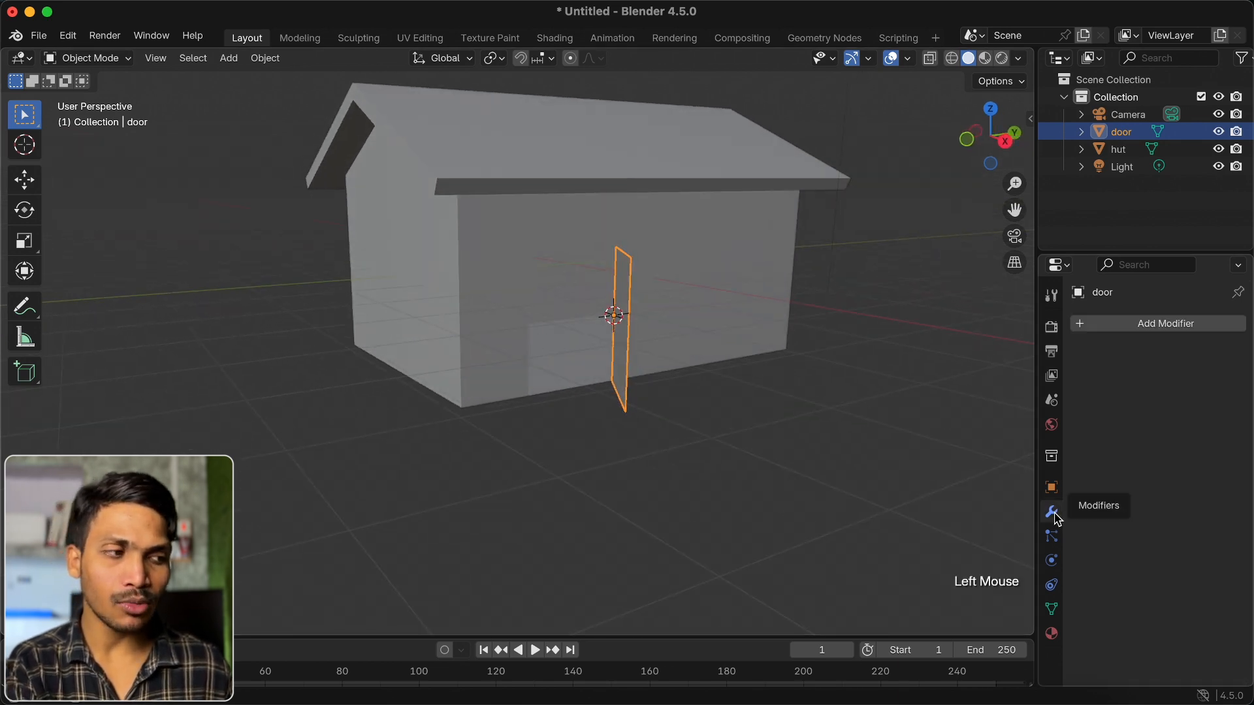
click(1173, 326)
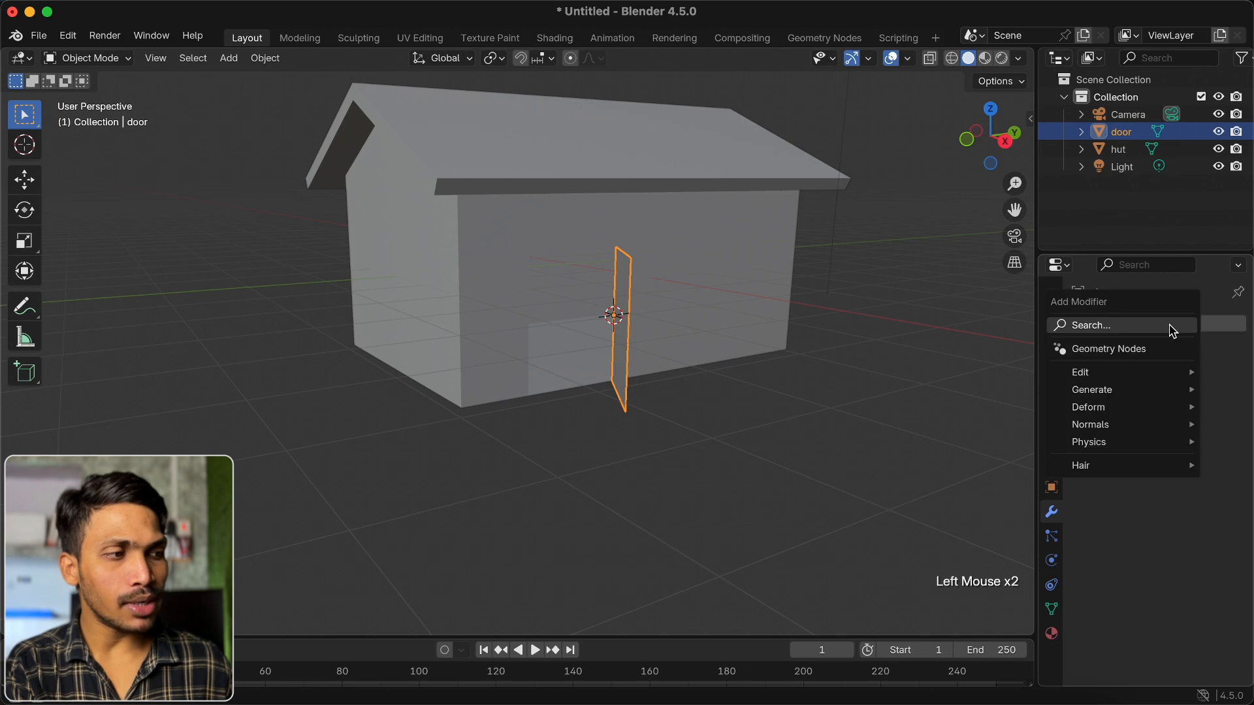
text(soli)
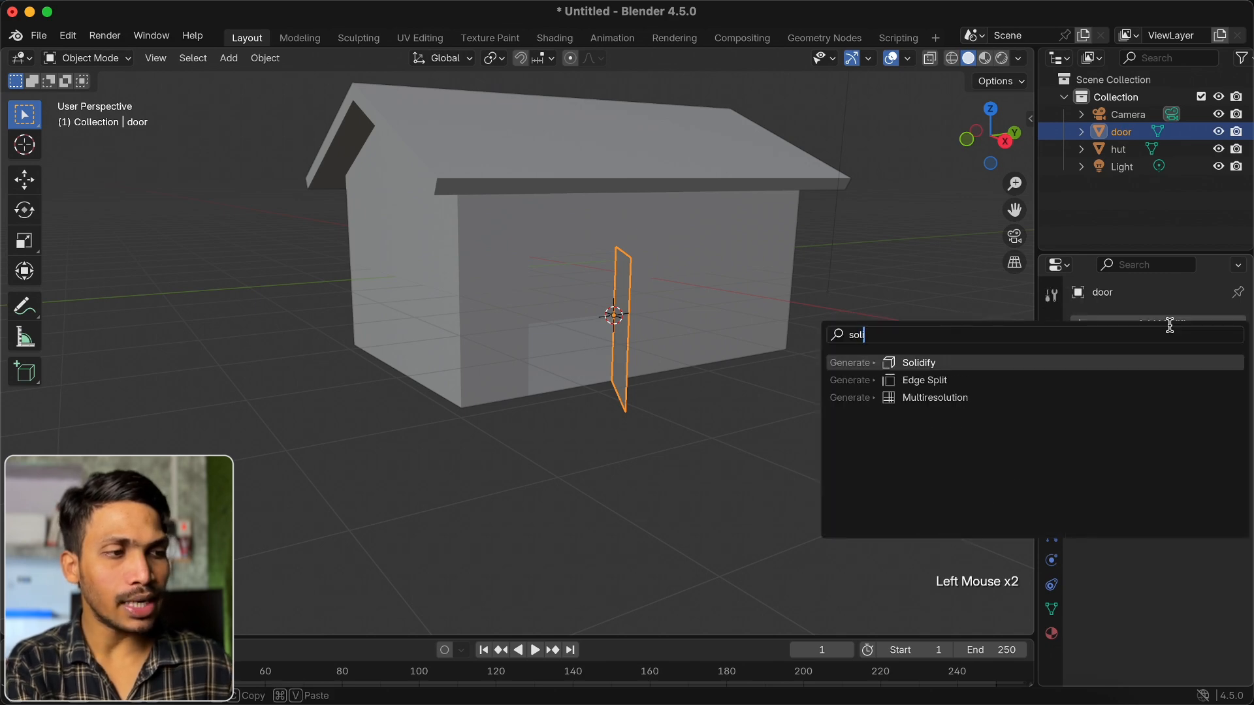
key(Return)
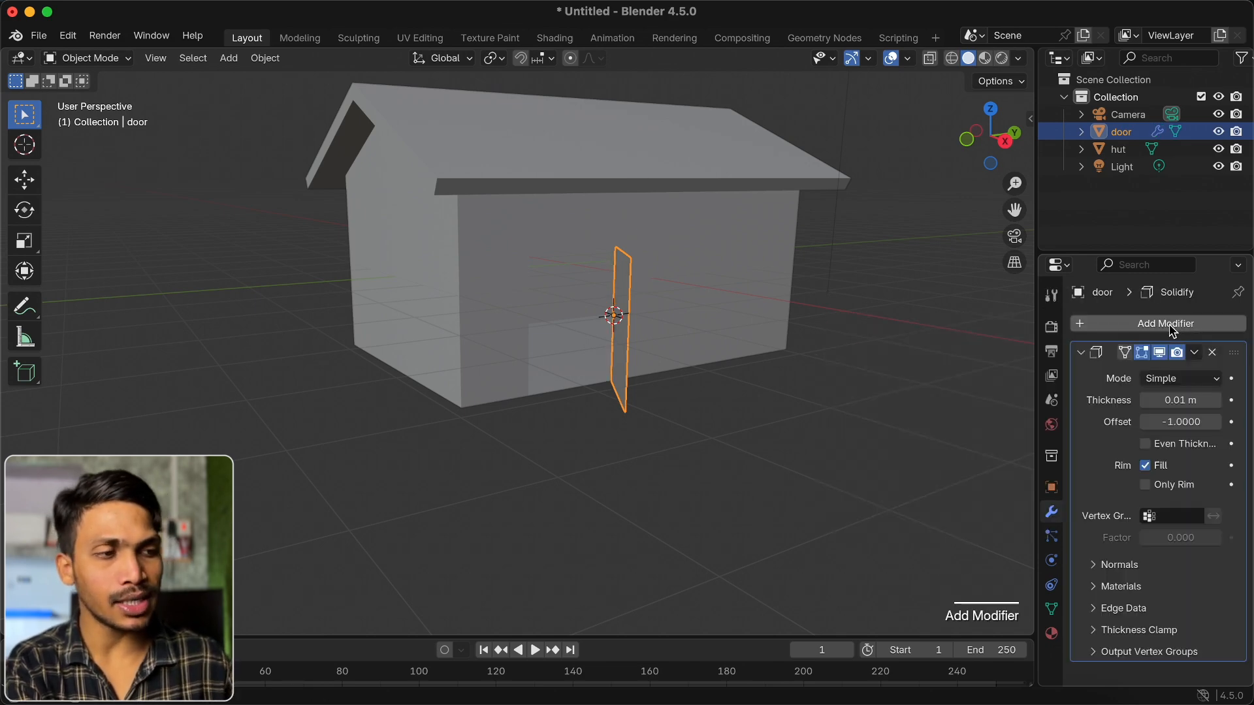
scroll(686, 331, up, 4)
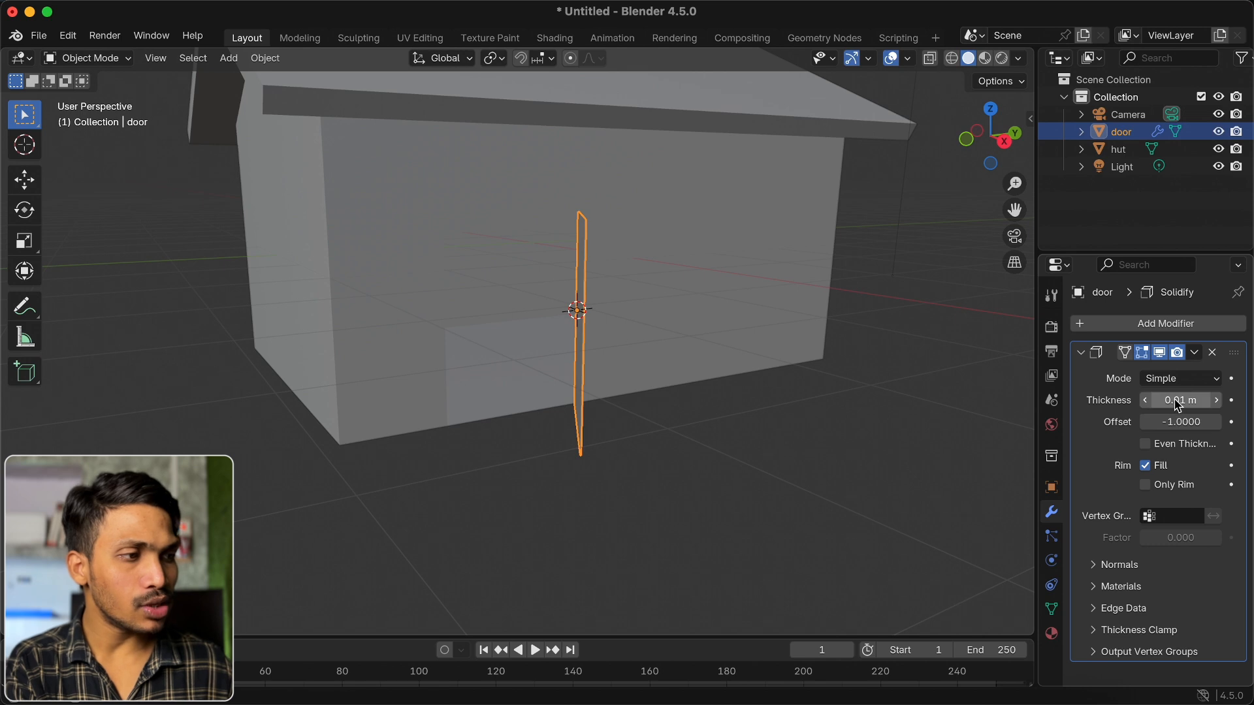
mouse_move(1177, 404)
mouse_down()
mouse_move(1235, 401)
mouse_move(1174, 399)
mouse_up()
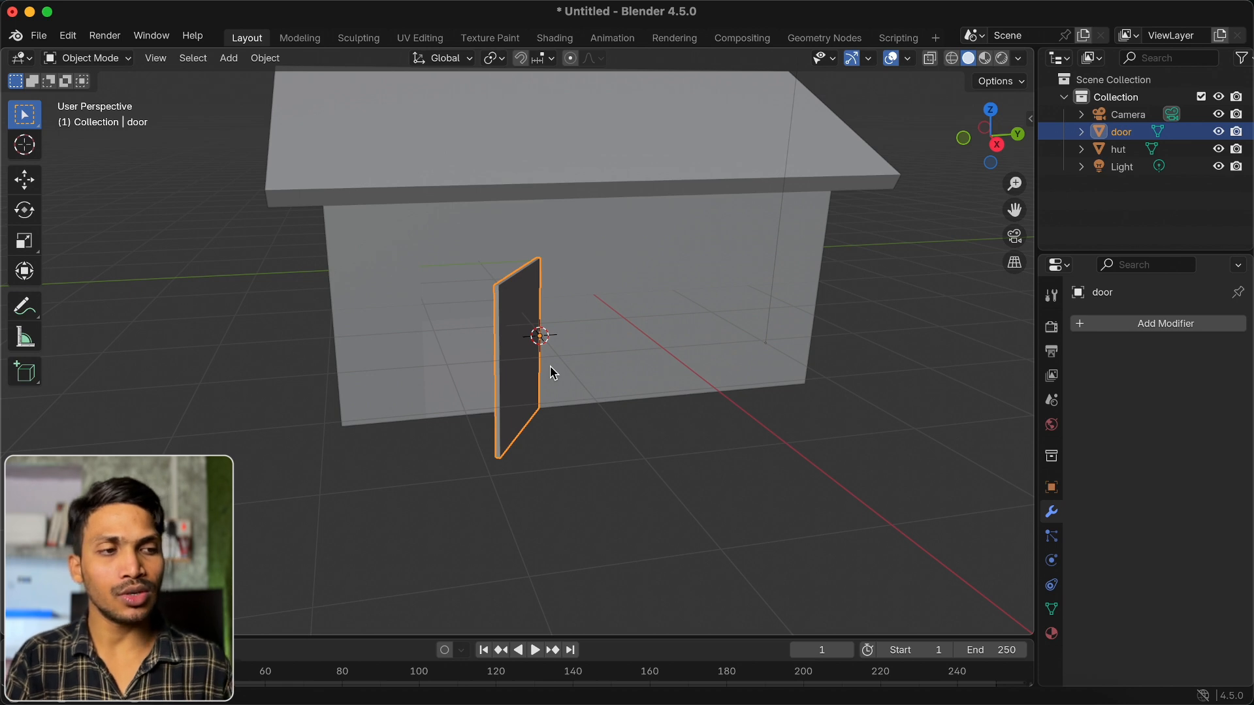
Place the 3D cursor inside the hut by targeting its interior through the door opening from a low viewing angle
scroll(550, 366, down, 5)
super+scroll(549, 365, up, 4)
scroll(549, 366, down, 5)
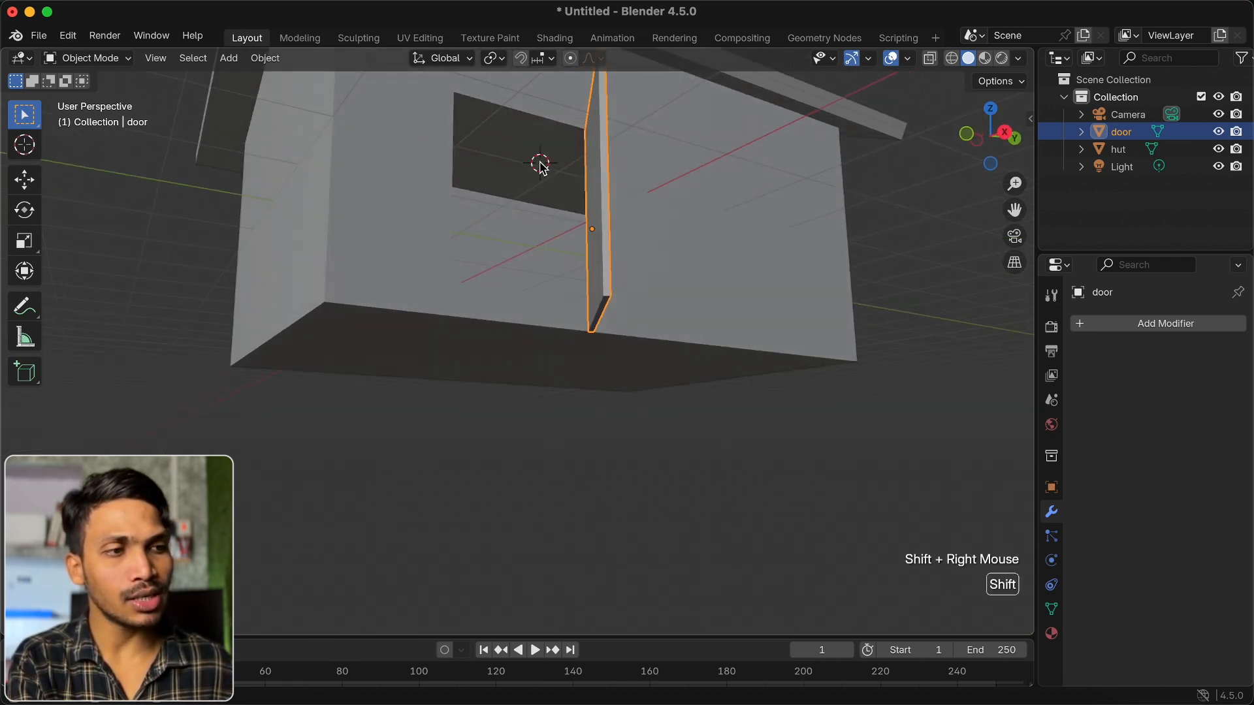
super+scroll(563, 167, down, 5)
scroll(563, 166, up, 8)
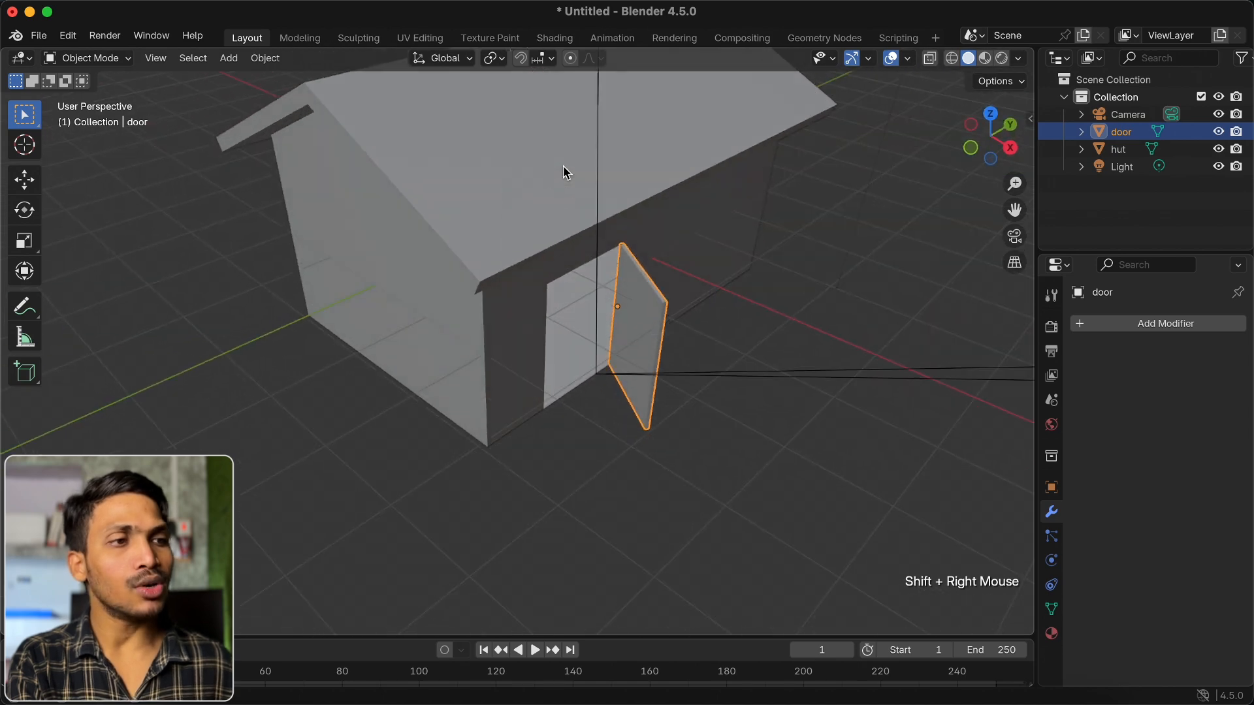
shift+scroll(563, 167, up, 5)
scroll(563, 167, left, 5)
scroll(563, 167, down, 4)
scroll(563, 167, left, 5)
scroll(562, 166, down, 7)
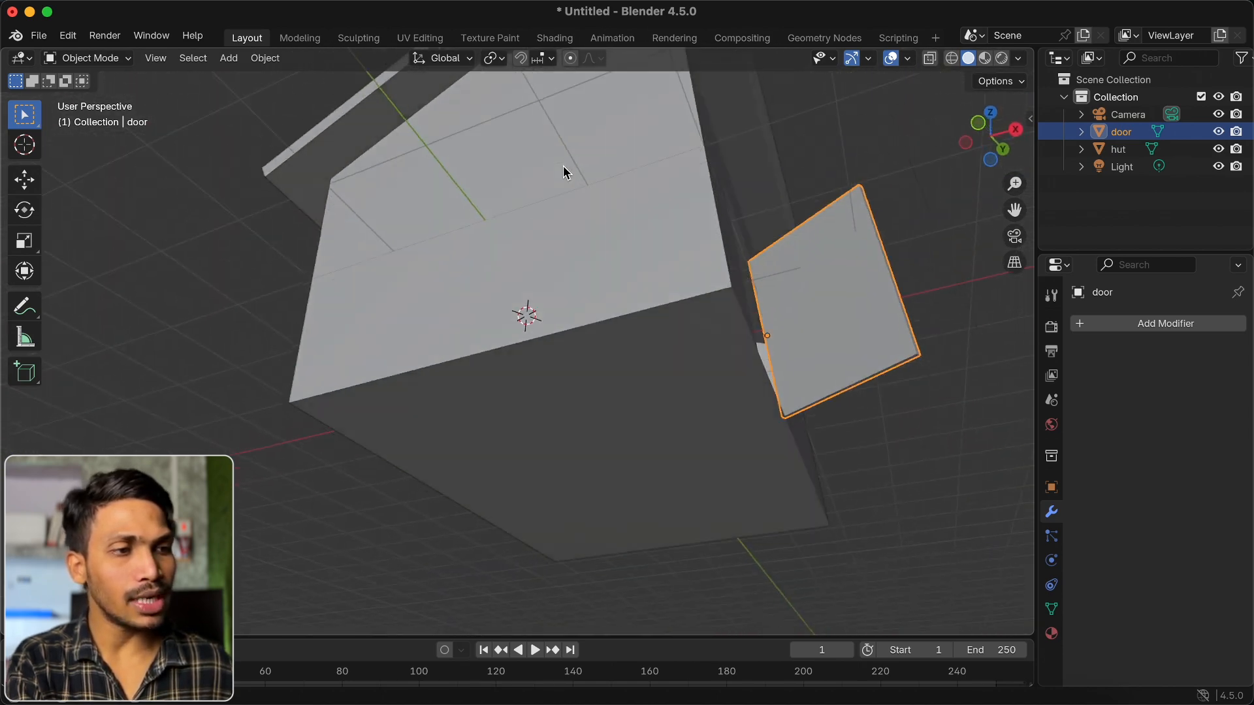
scroll(563, 166, right, 8)
shift+right_click(440, 280)
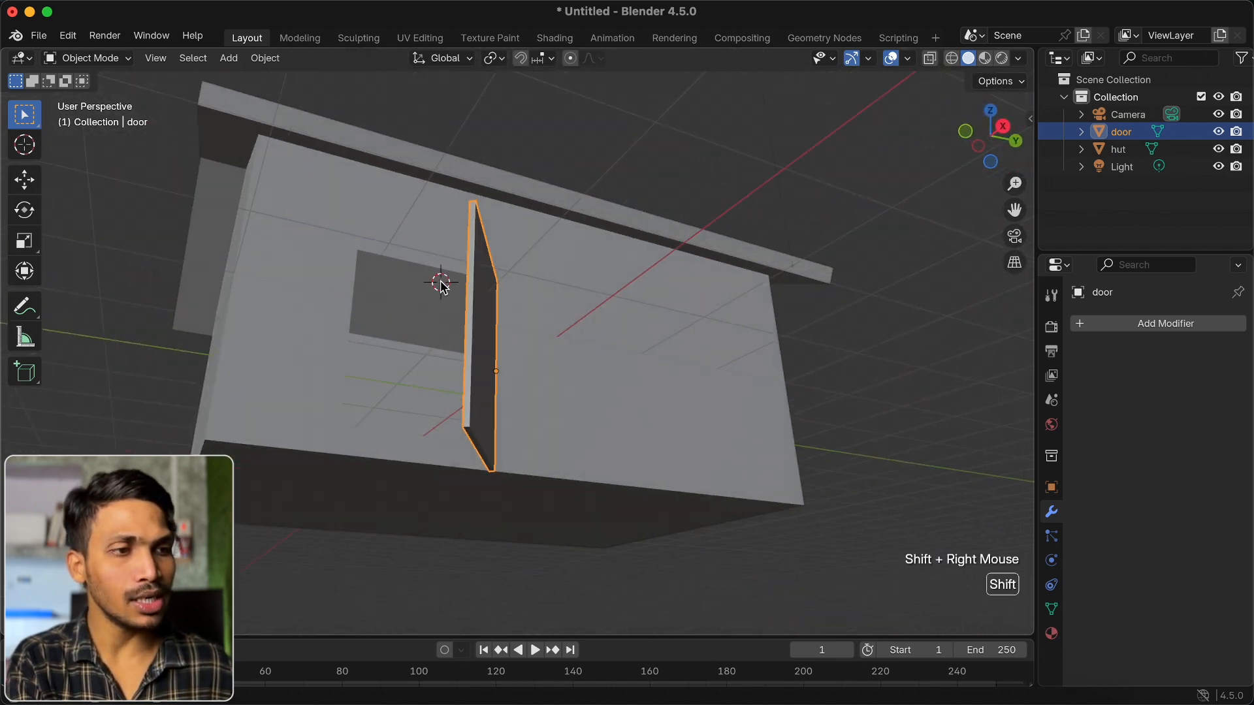
Add an area light at the 3D cursor inside the hut
scroll(477, 313, up, 4)
key(shift+a)
mouse_move(529, 275)
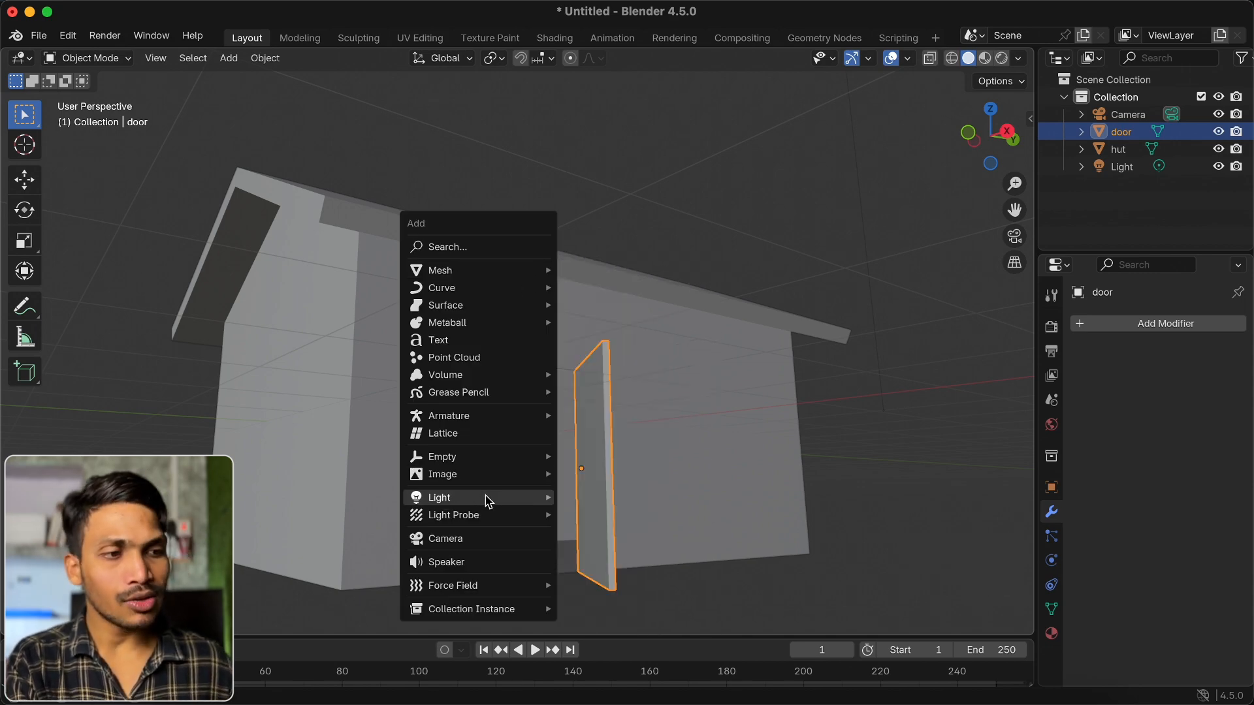
mouse_move(487, 498)
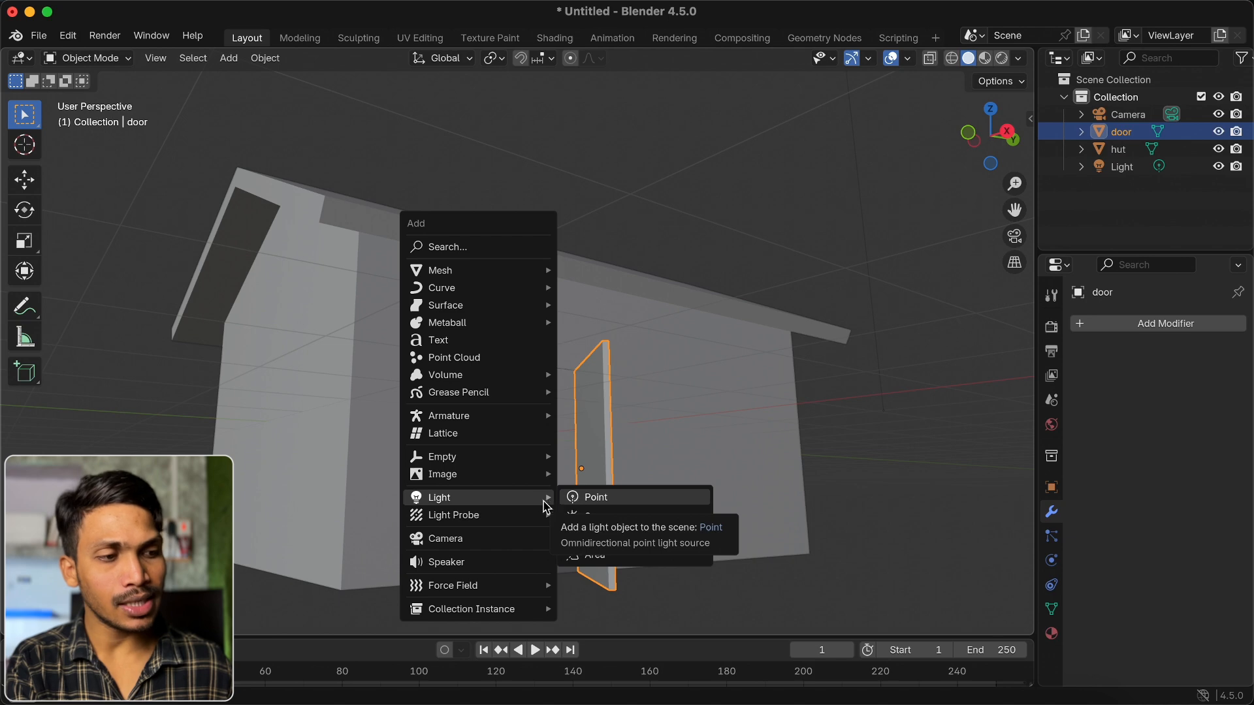
click(593, 555)
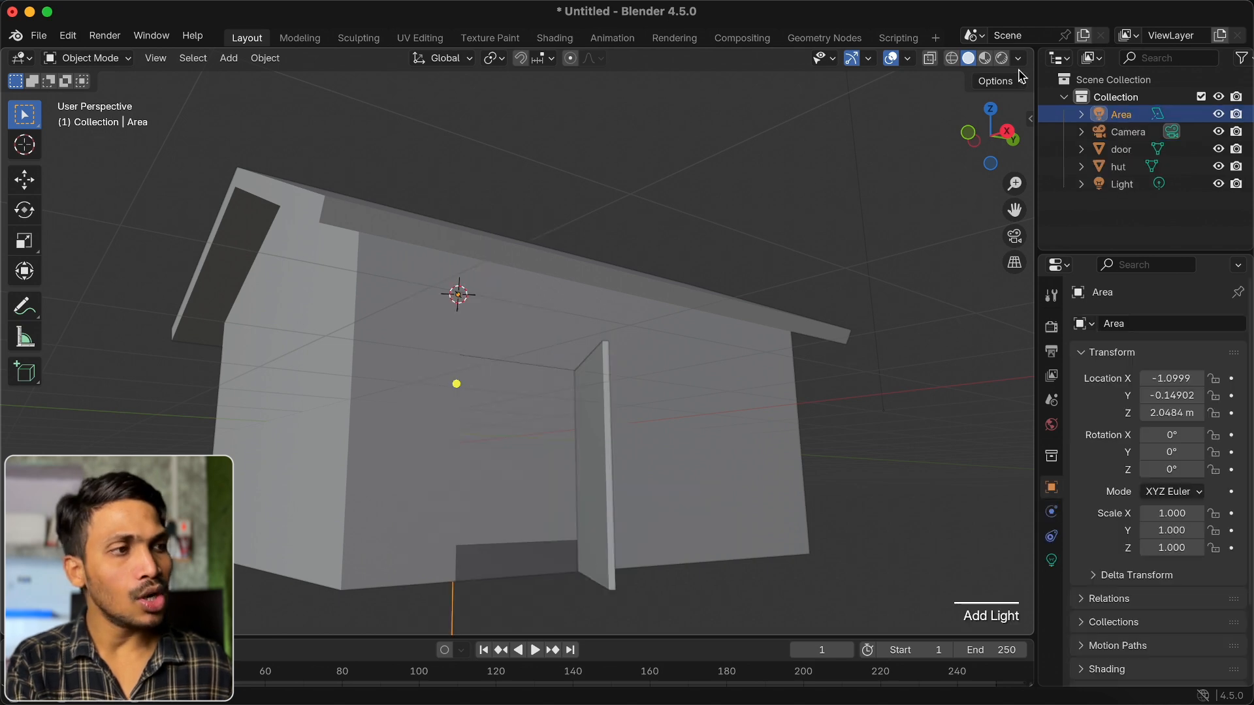
Show the viewport in Rendered shading and lower the area light along the Z axis to about 0.96 m
click(1002, 58)
scroll(554, 391, up, 5)
super+scroll(554, 391, down, 5)
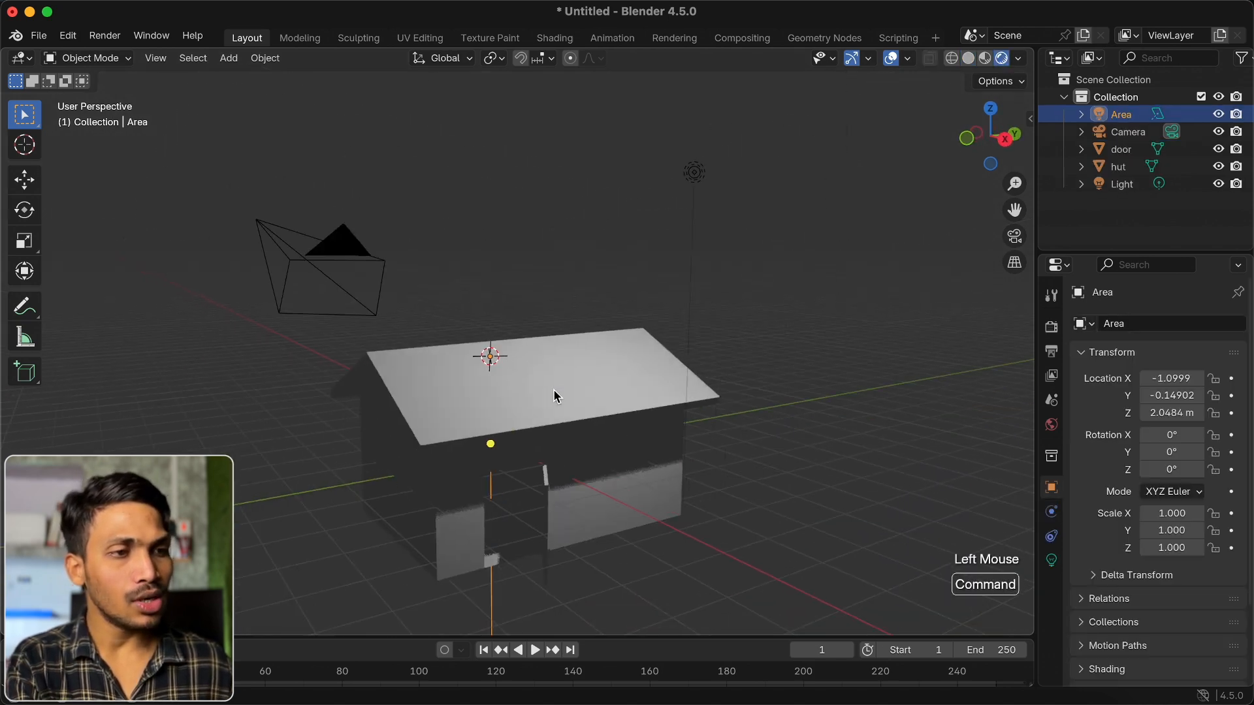
scroll(554, 395, down, 3)
key(g)
key(z)
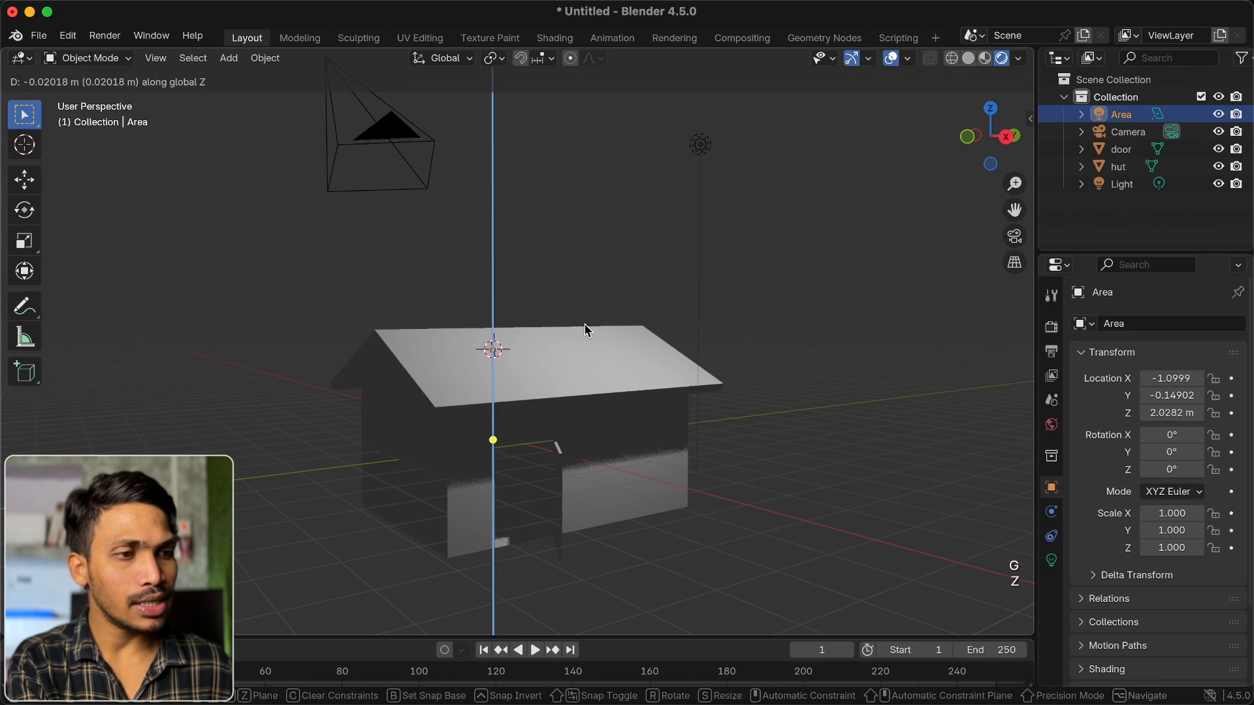
click(577, 375)
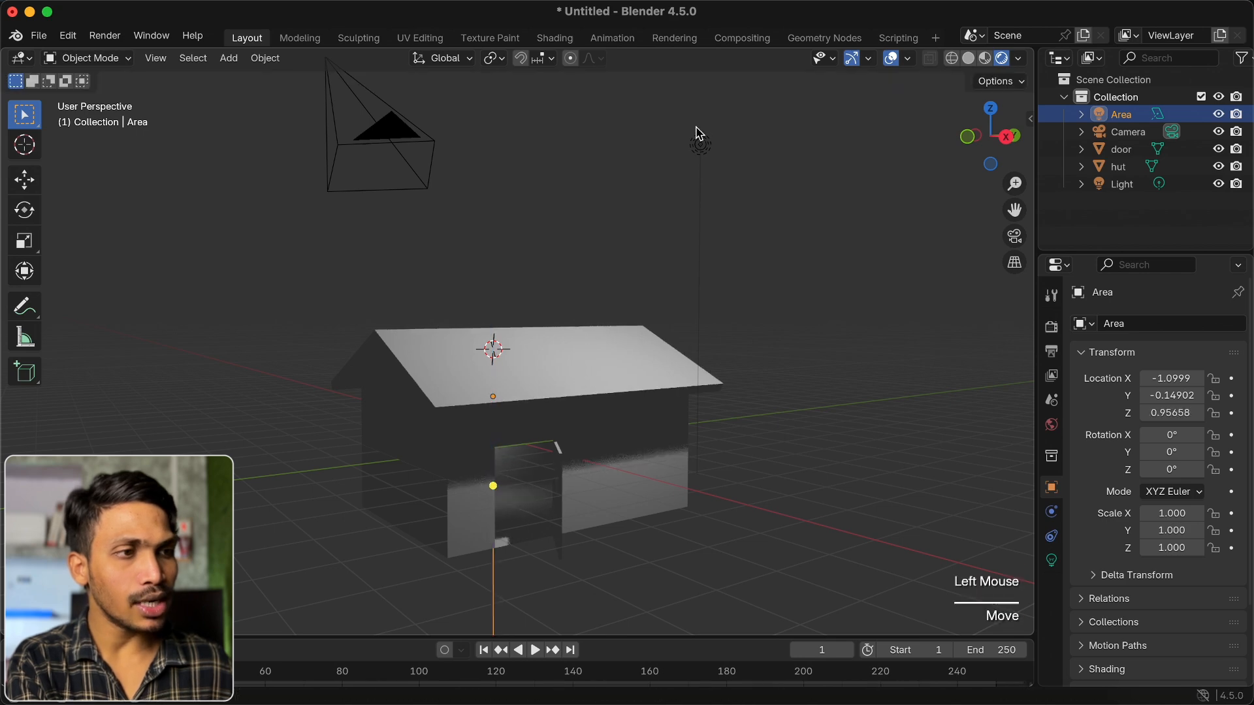
Delete the scene's original light that stands outside the hut
click(698, 134)
key(x)
click(700, 139)
Raise the area light inside the hut along the Z axis to about 1.42 m
scroll(554, 398, up, 3)
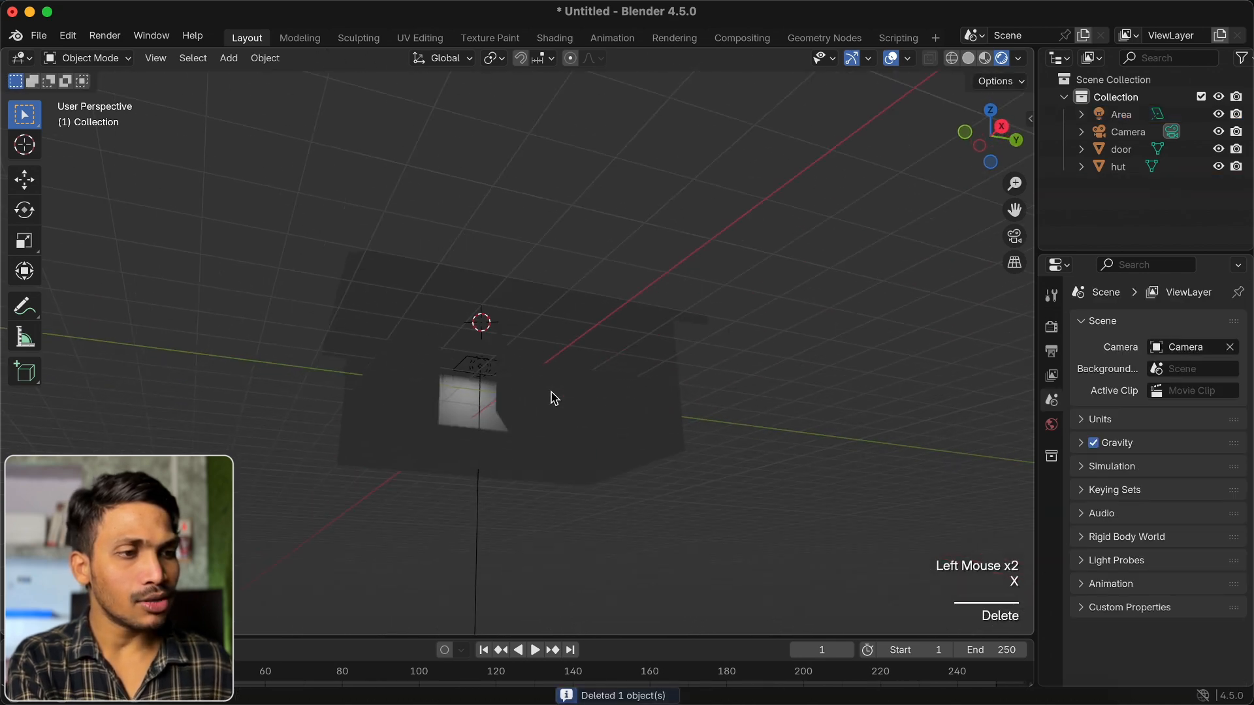
scroll(554, 398, right, 1)
click(475, 374)
key(g)
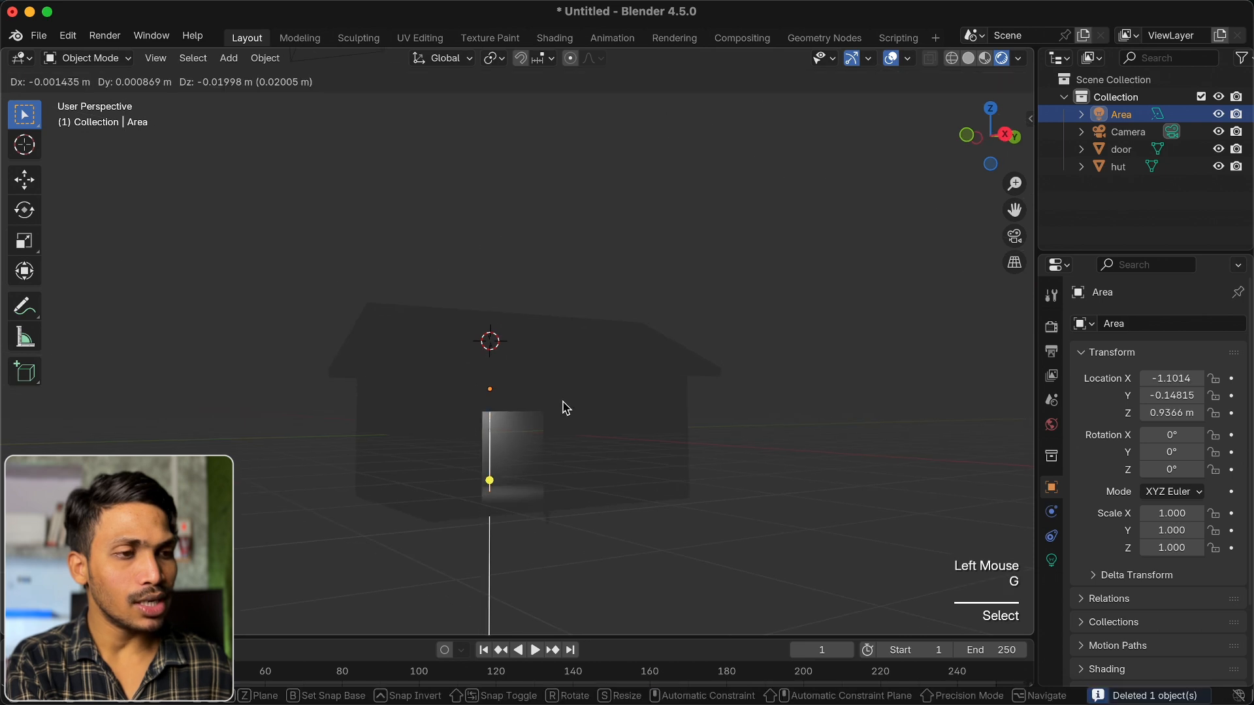
key(z)
click(571, 389)
scroll(571, 388, up, 1)
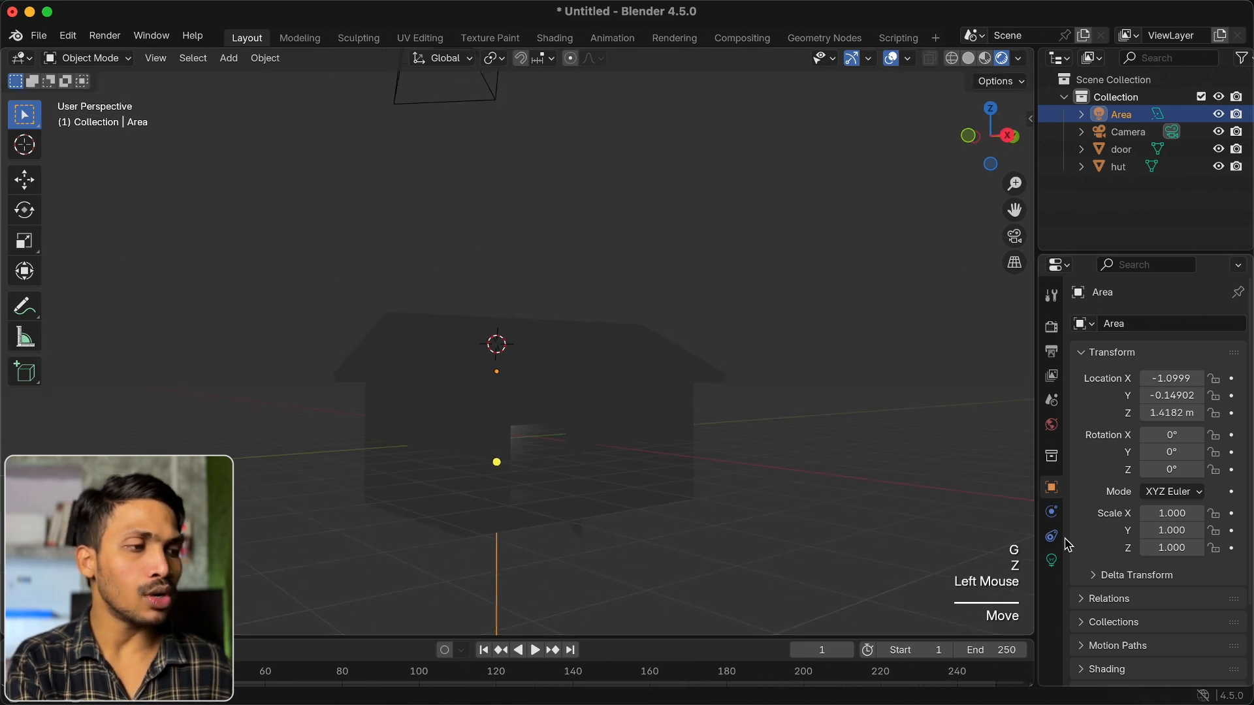
Enable color temperature on the area light, with a warm yellow tint, and increase its power
click(1052, 561)
click(1148, 424)
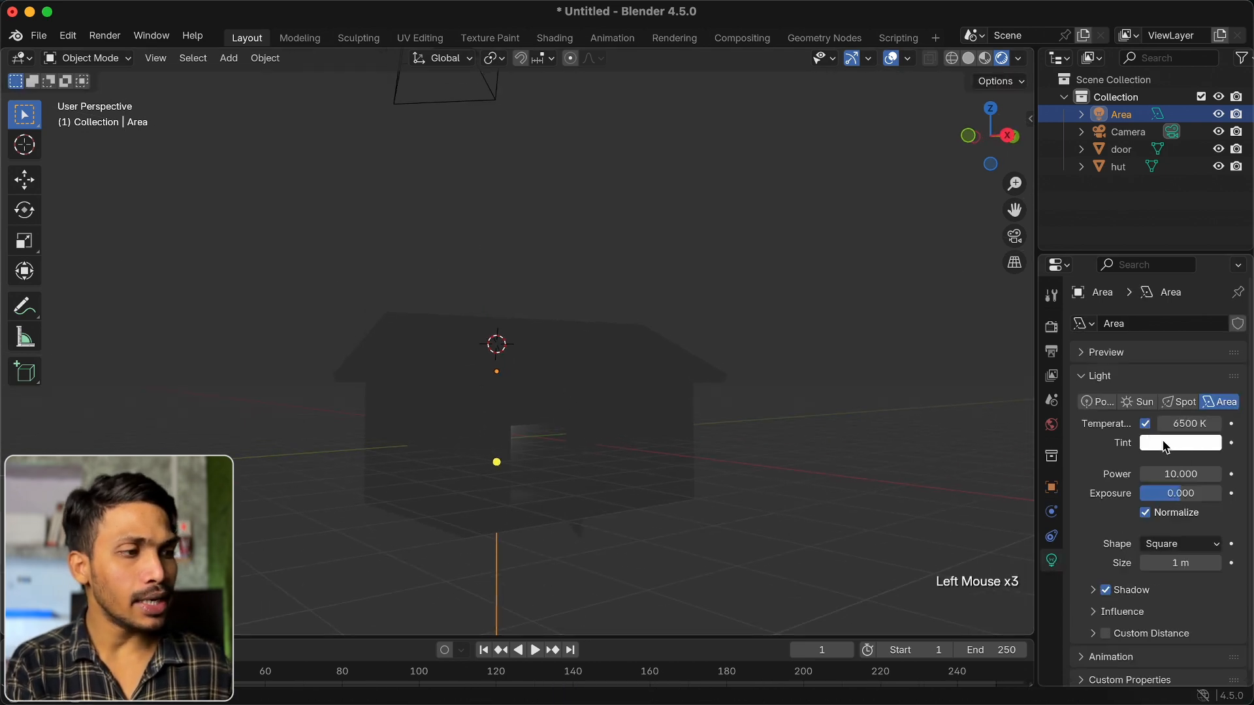
click(1167, 446)
click(1108, 274)
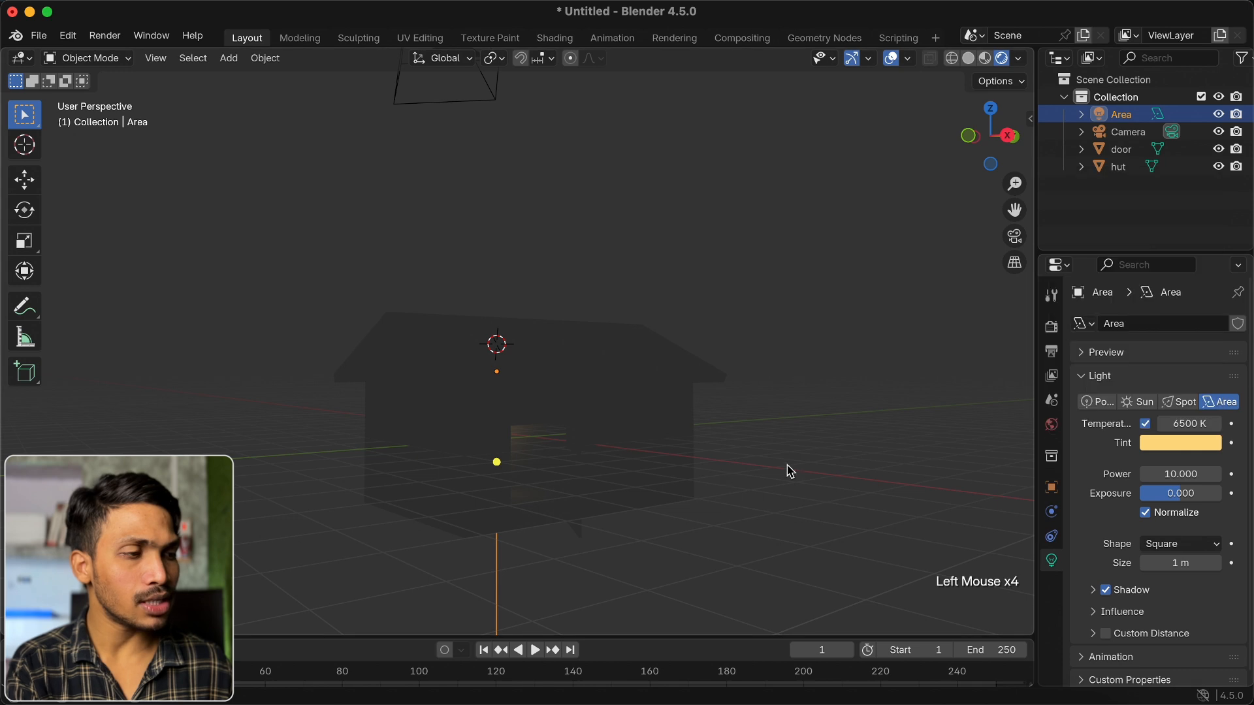
drag(1181, 475, 1228, 475)
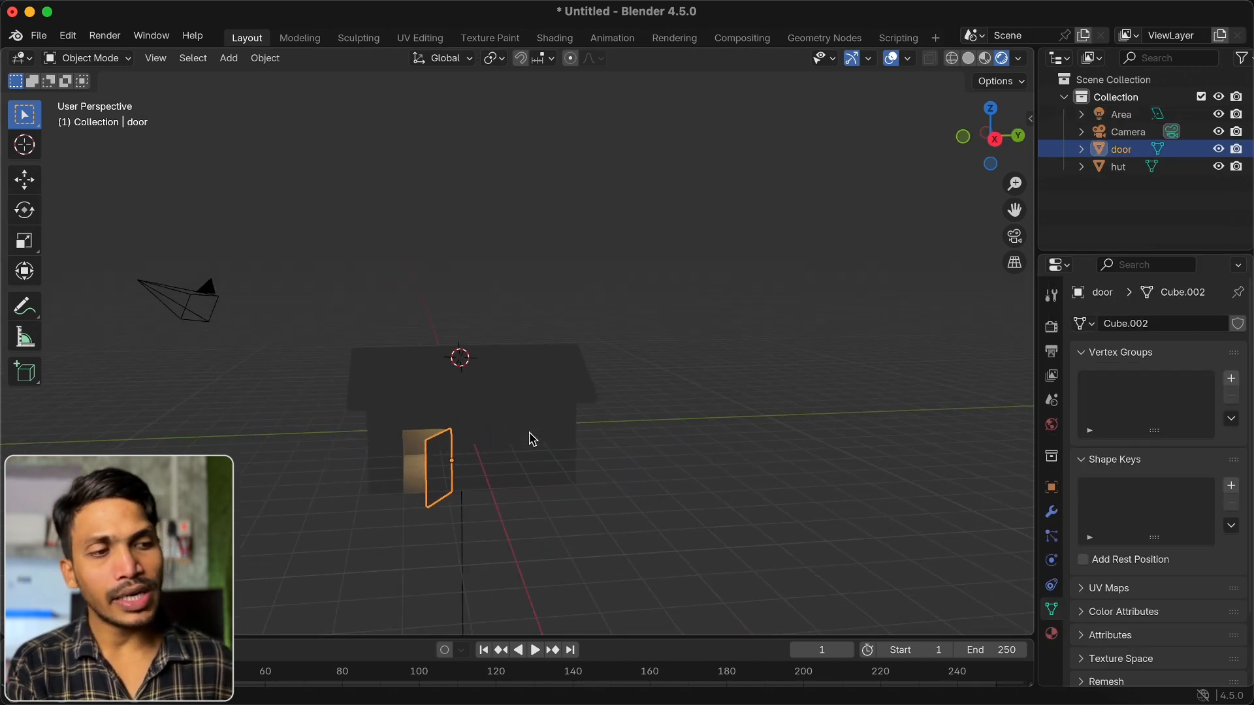
Enlarge the timeline area and try swinging the door to about -17.7° Z rotation
shift+scroll(533, 438, down, 5)
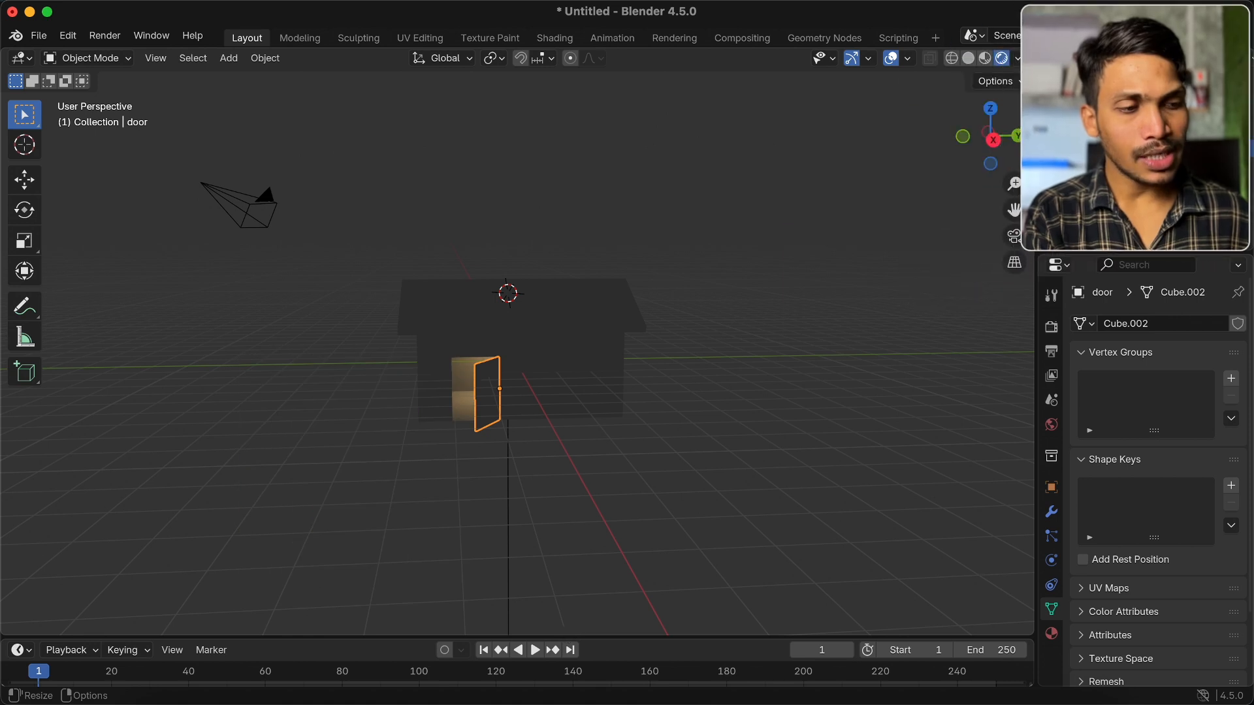
drag(571, 635, 573, 533)
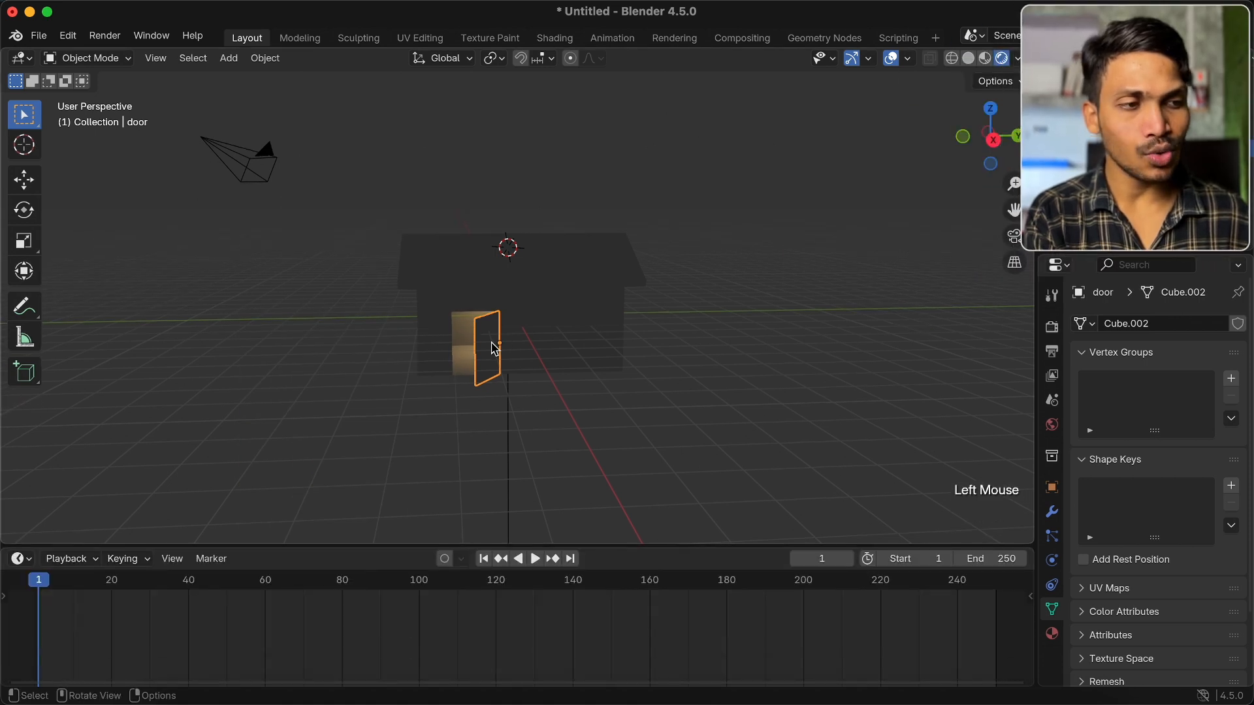
click(1059, 495)
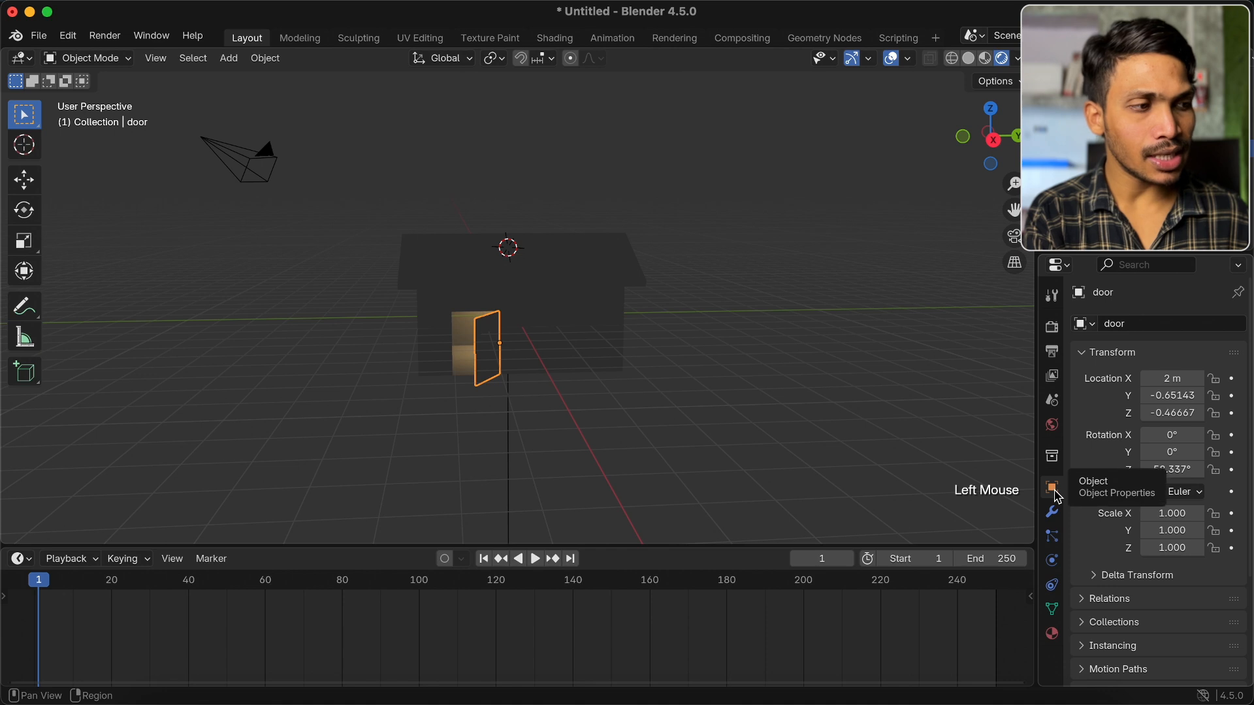
drag(1165, 470, 1116, 471)
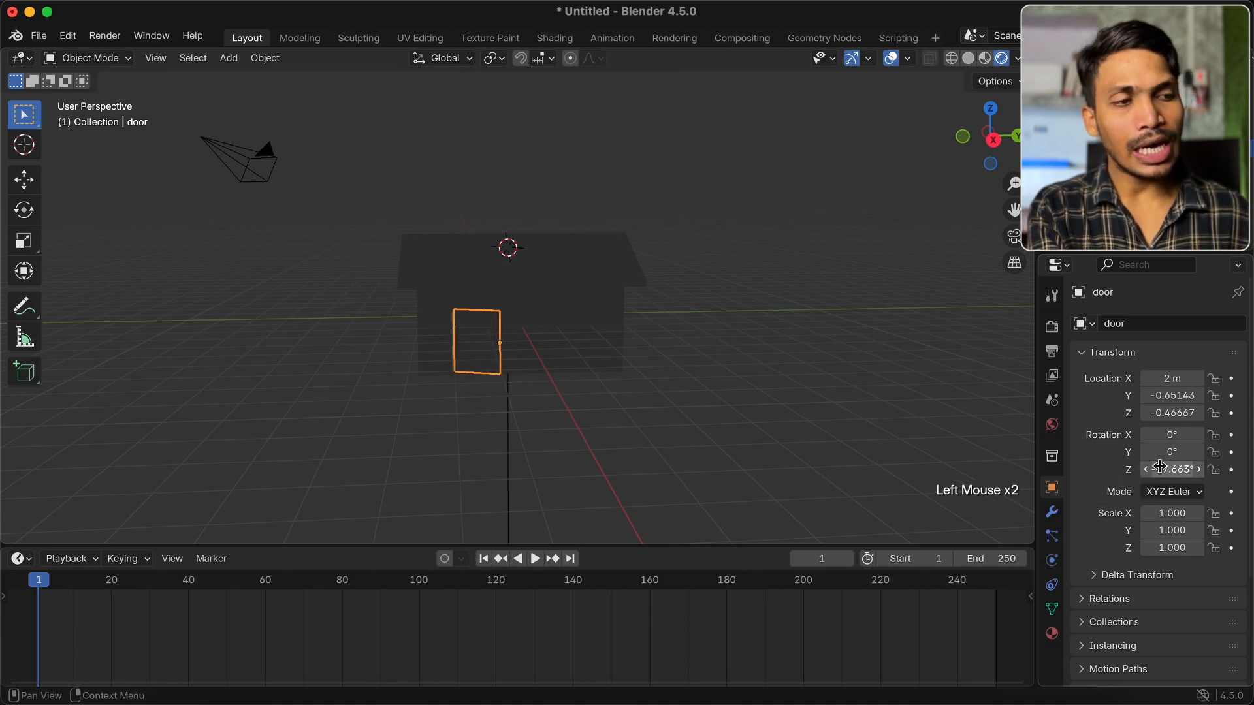
key(Escape)
Set the door's Z rotation to 0° at frame 60 and keyframe it
click(266, 588)
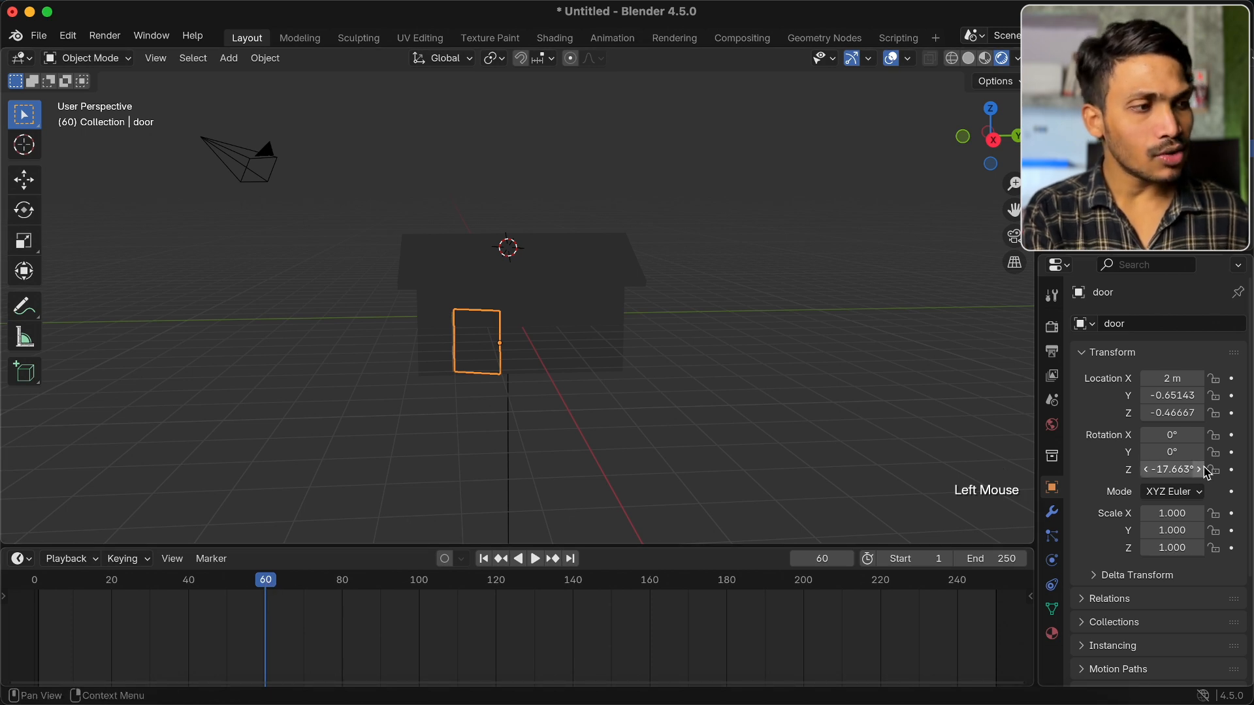
click(1173, 470)
text(0)
key(Return)
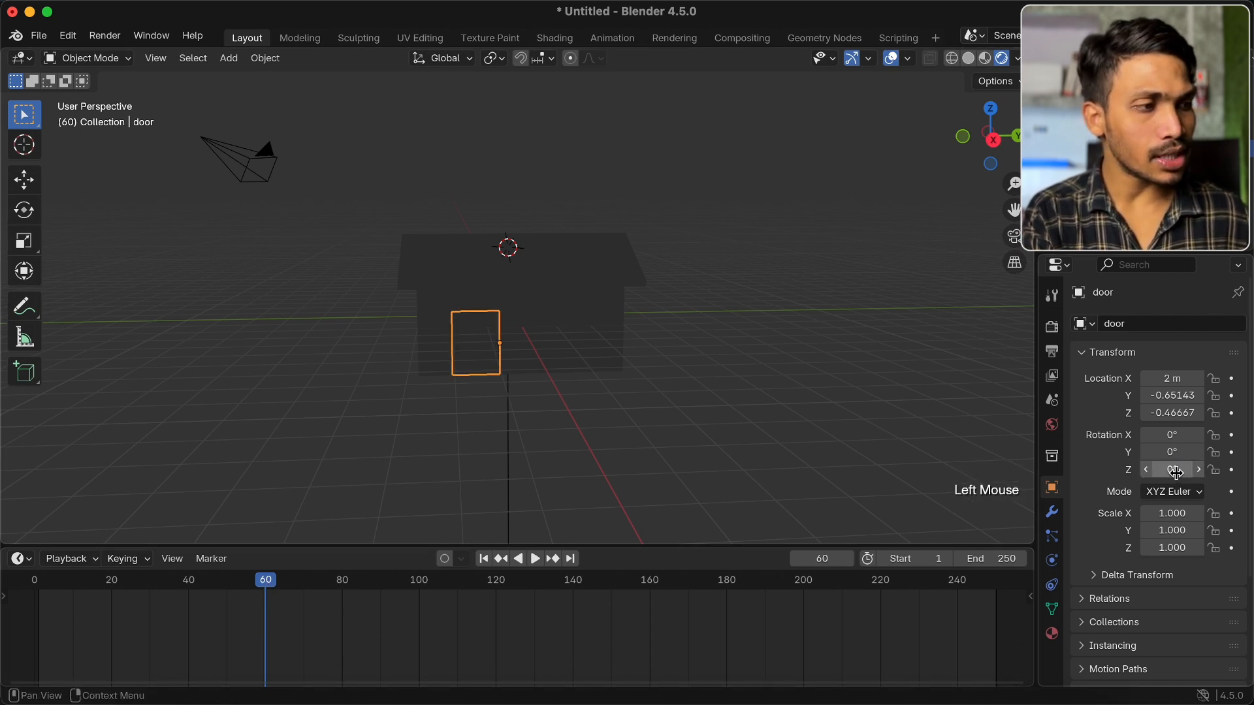
click(1233, 471)
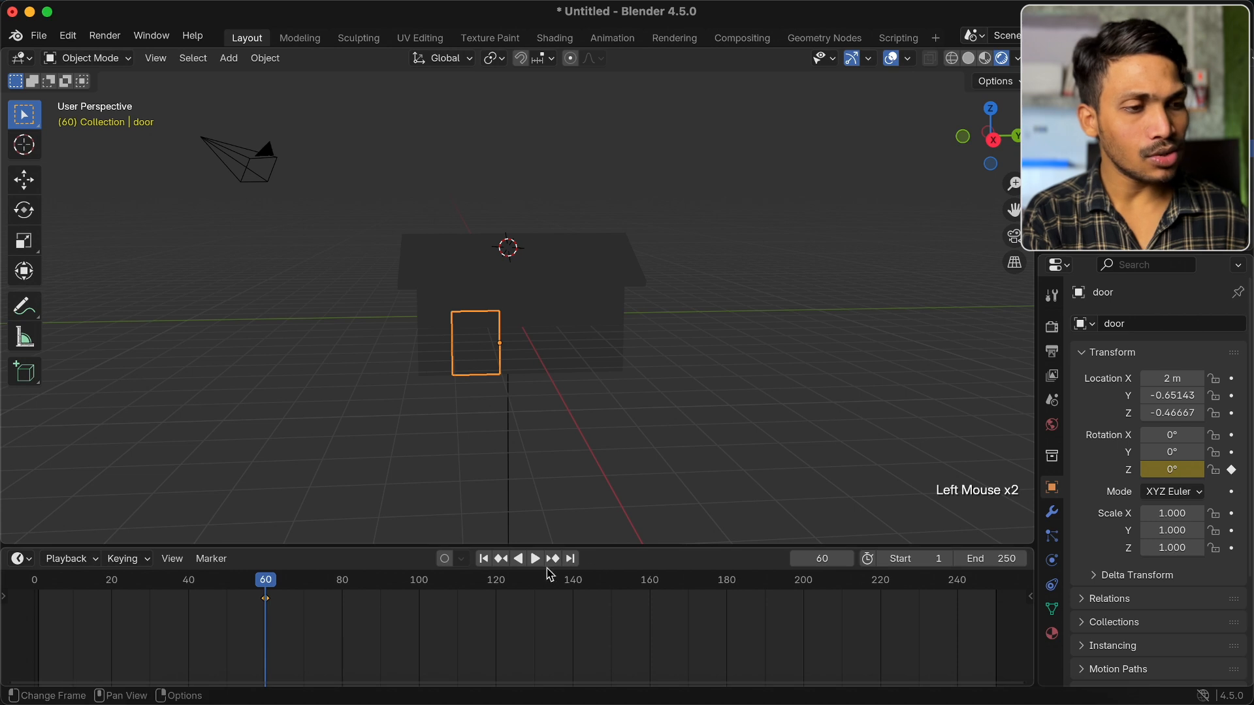
Set the door's Z rotation to -66° at frame 120 and keyframe it
click(810, 559)
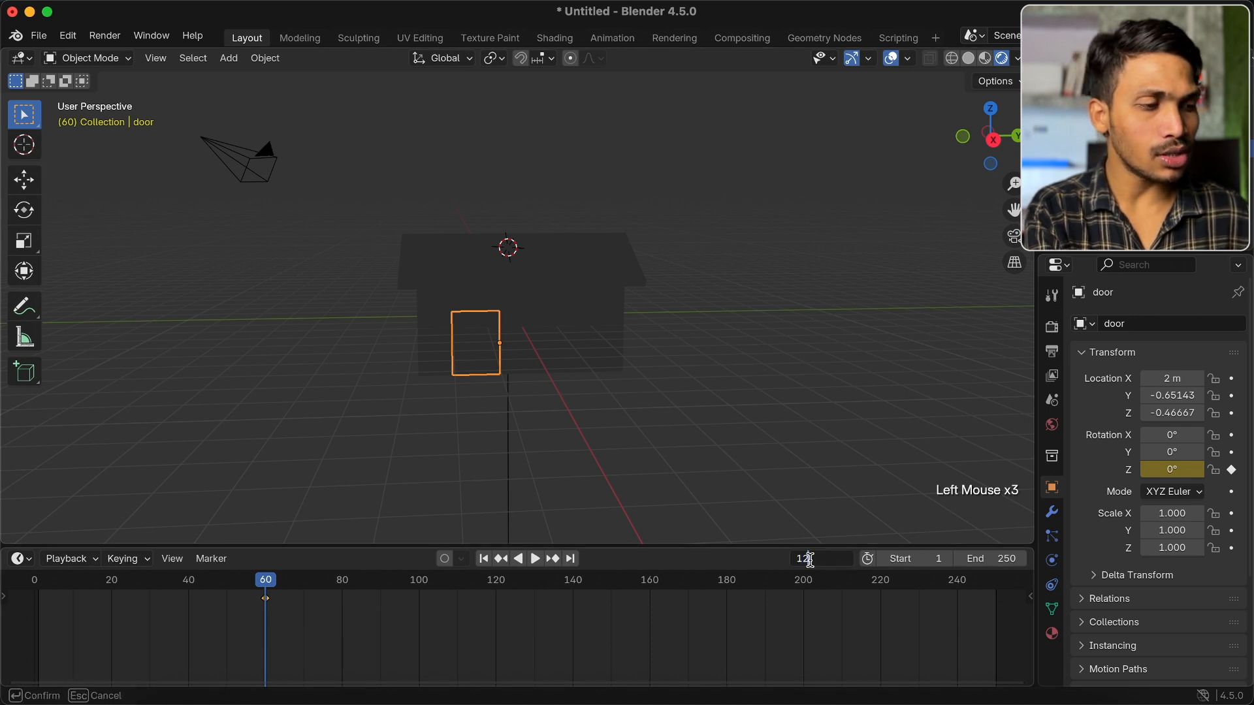
text(120)
key(Return)
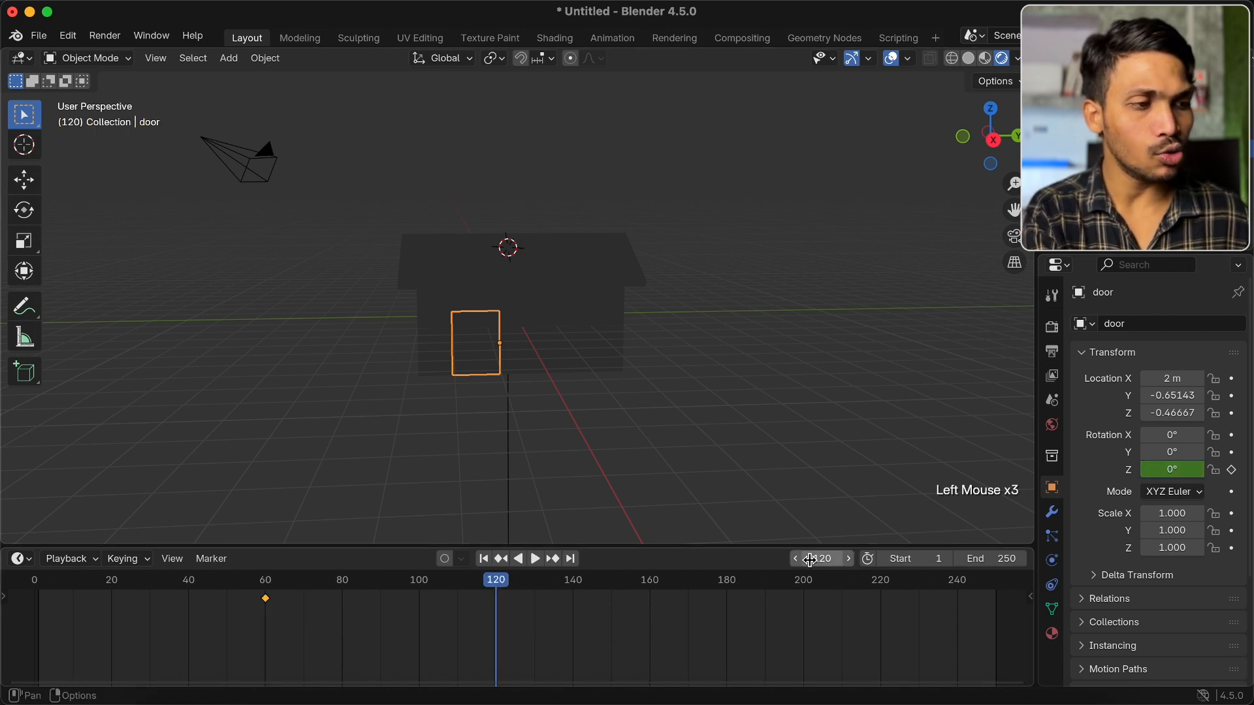
click(1172, 470)
drag(1173, 471, 1140, 470)
click(1232, 471)
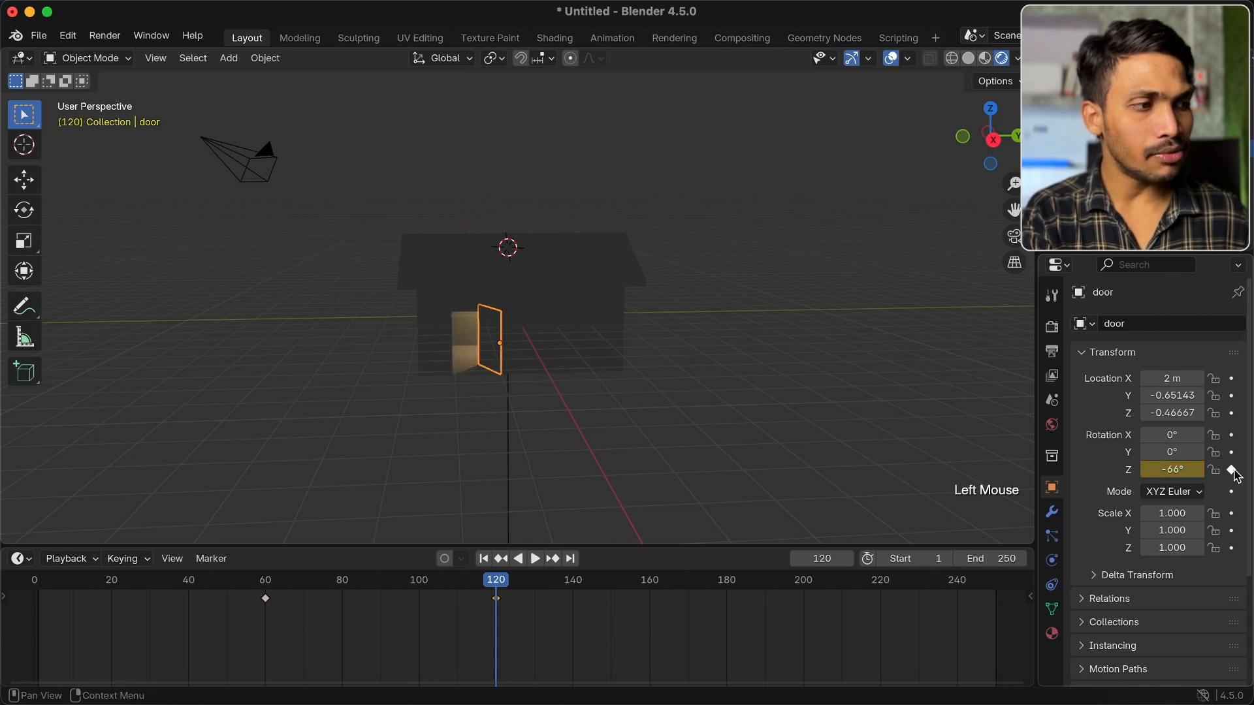
Play the door's swing animation from about frame 42
double_click(199, 581)
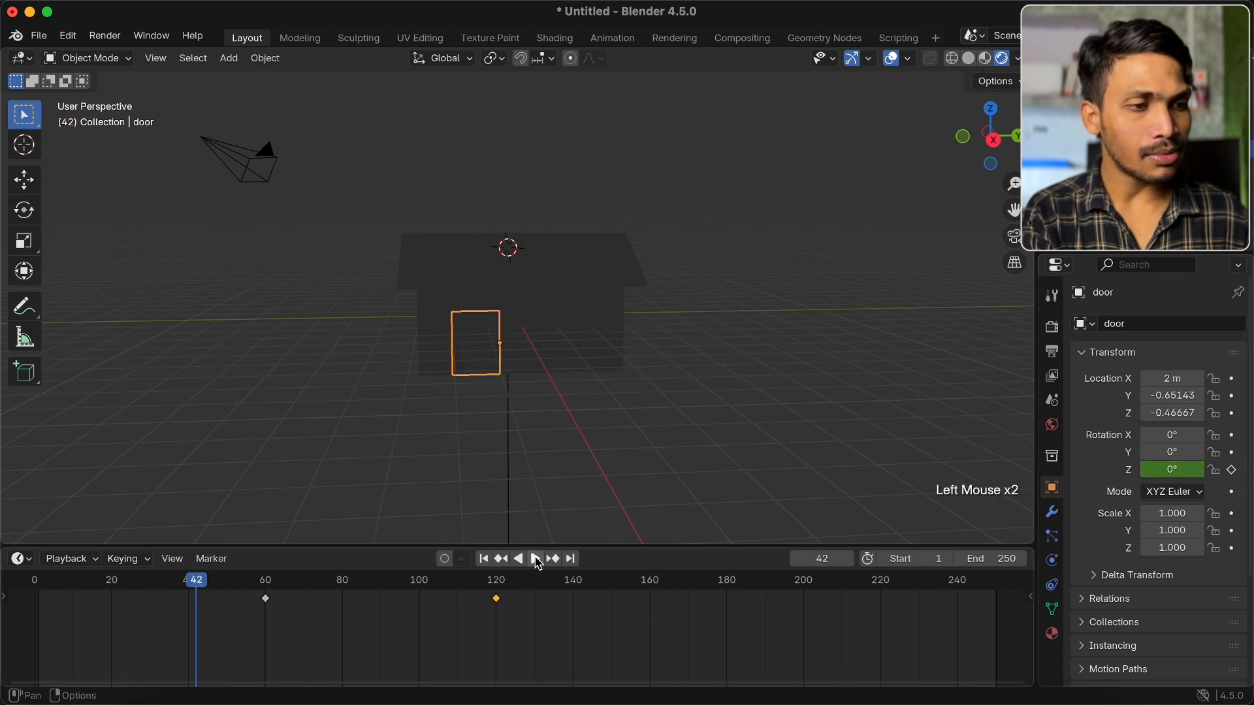
click(537, 560)
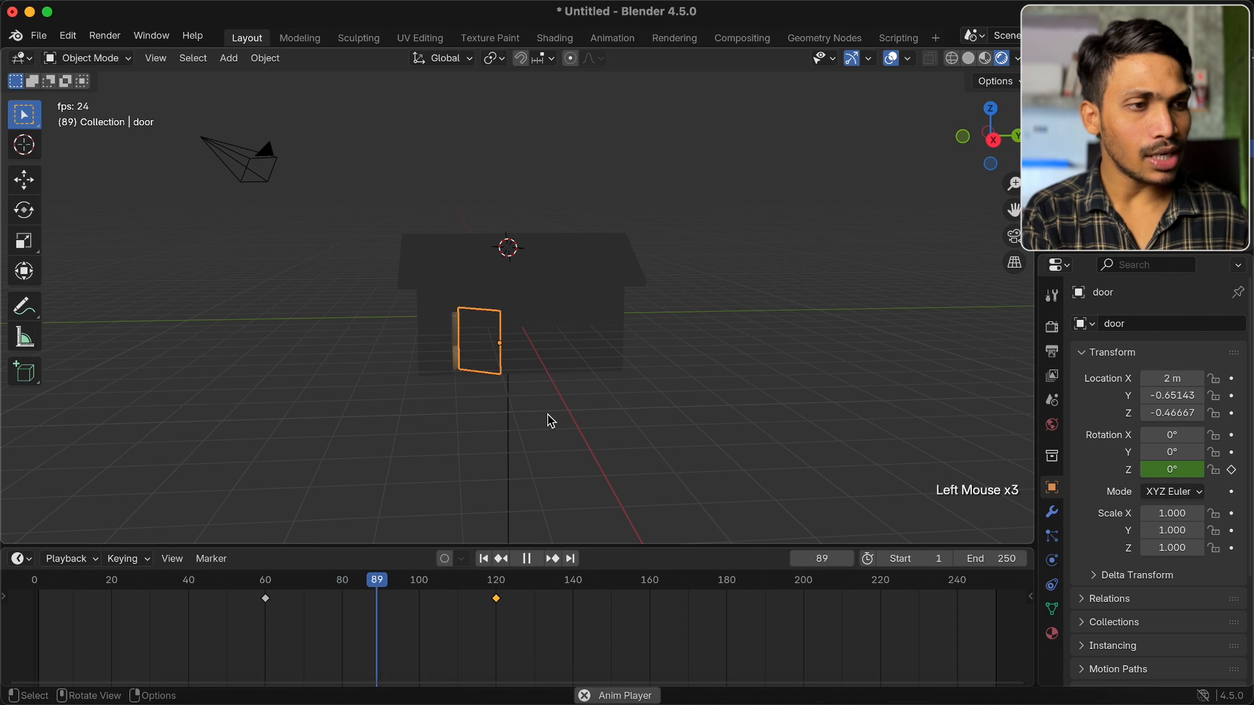
Stop the door animation playback at about frame 125 and select the camera
key(space)
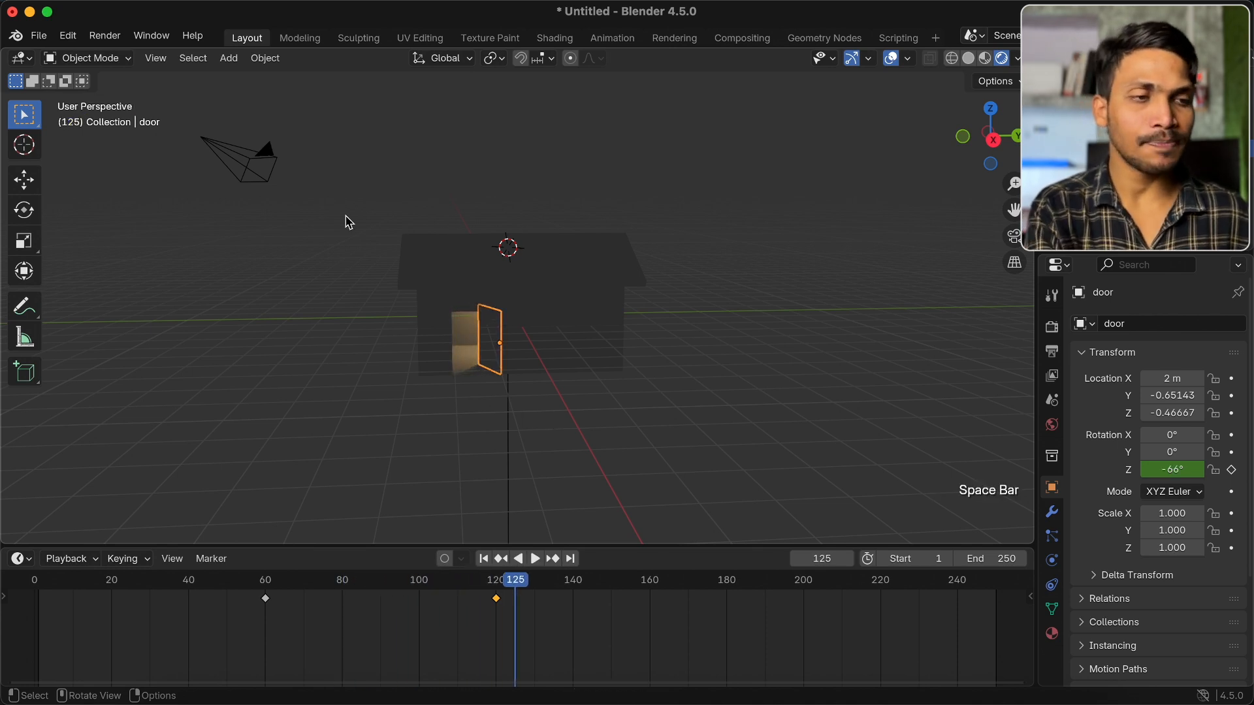
click(264, 158)
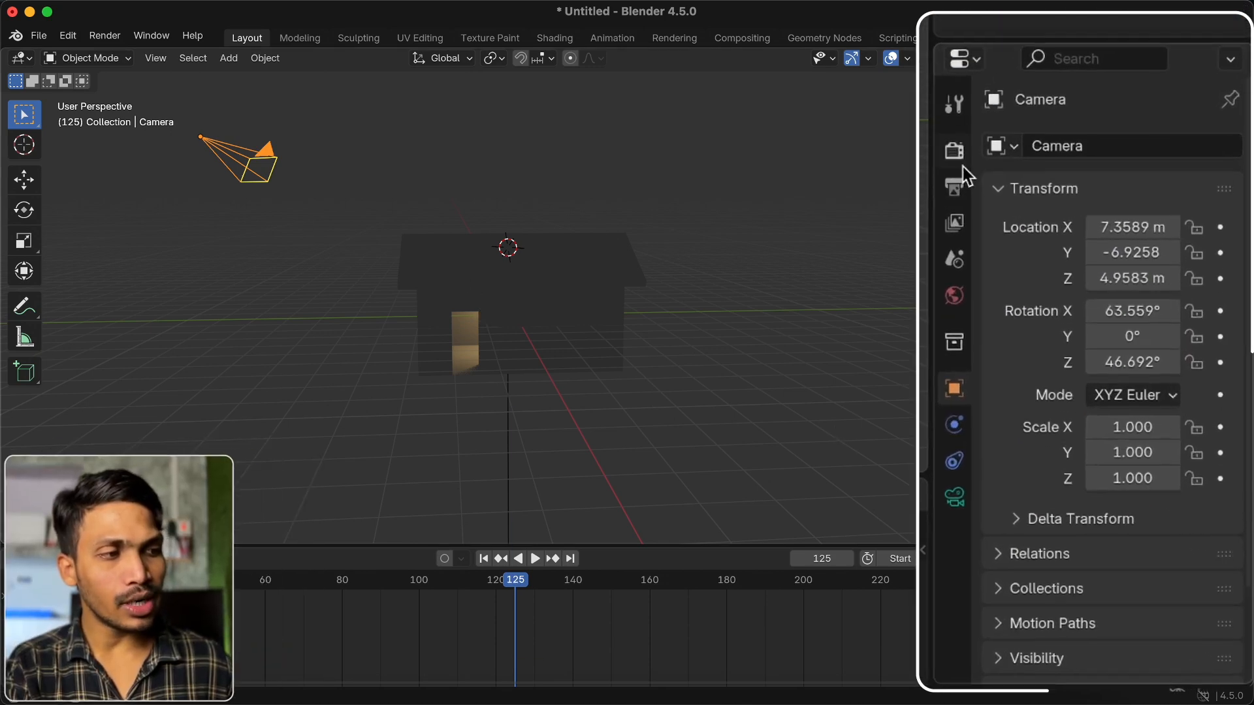
Examine the scene's render engine and sampling settings, the output resolution and the available frame rates
click(955, 152)
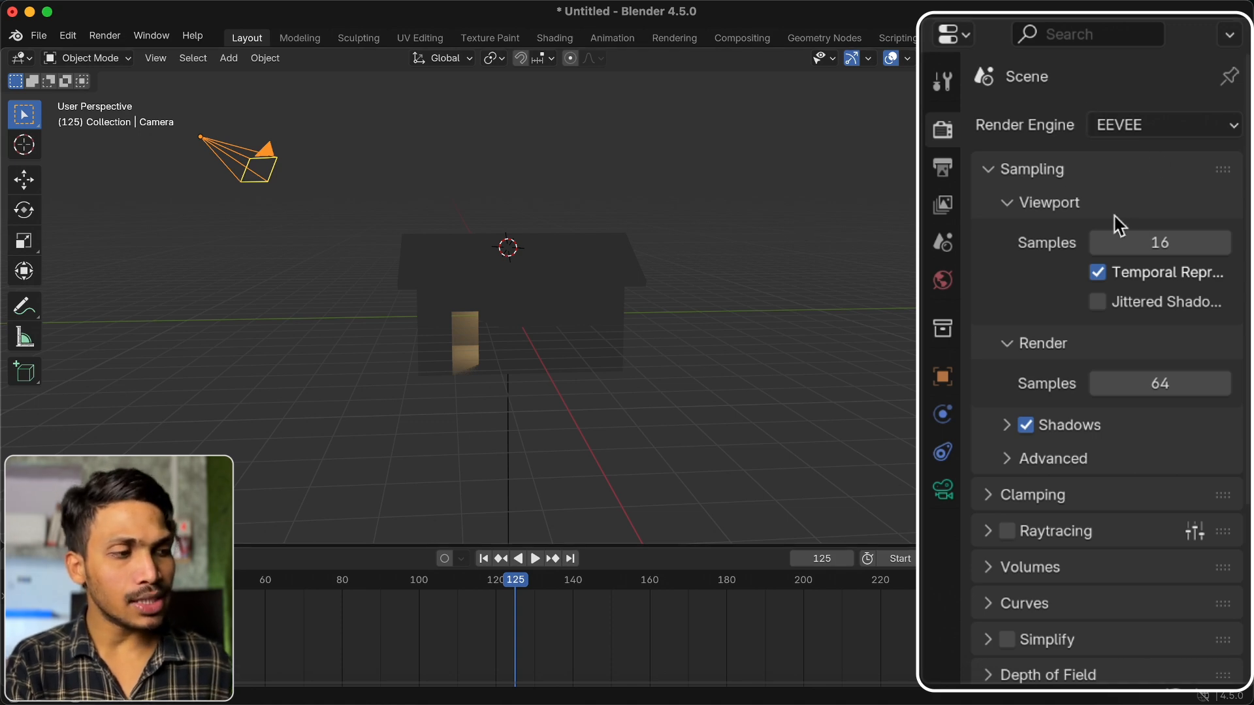
click(944, 168)
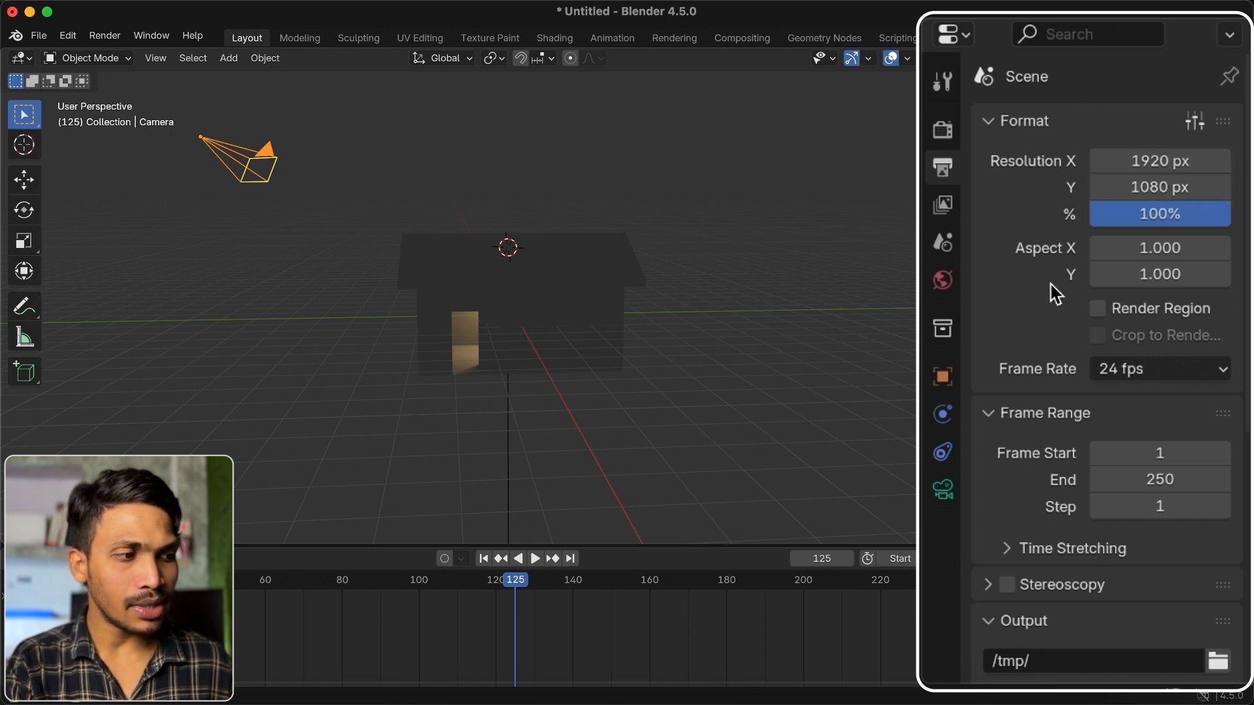
scroll(1039, 300, down, 3)
click(1137, 269)
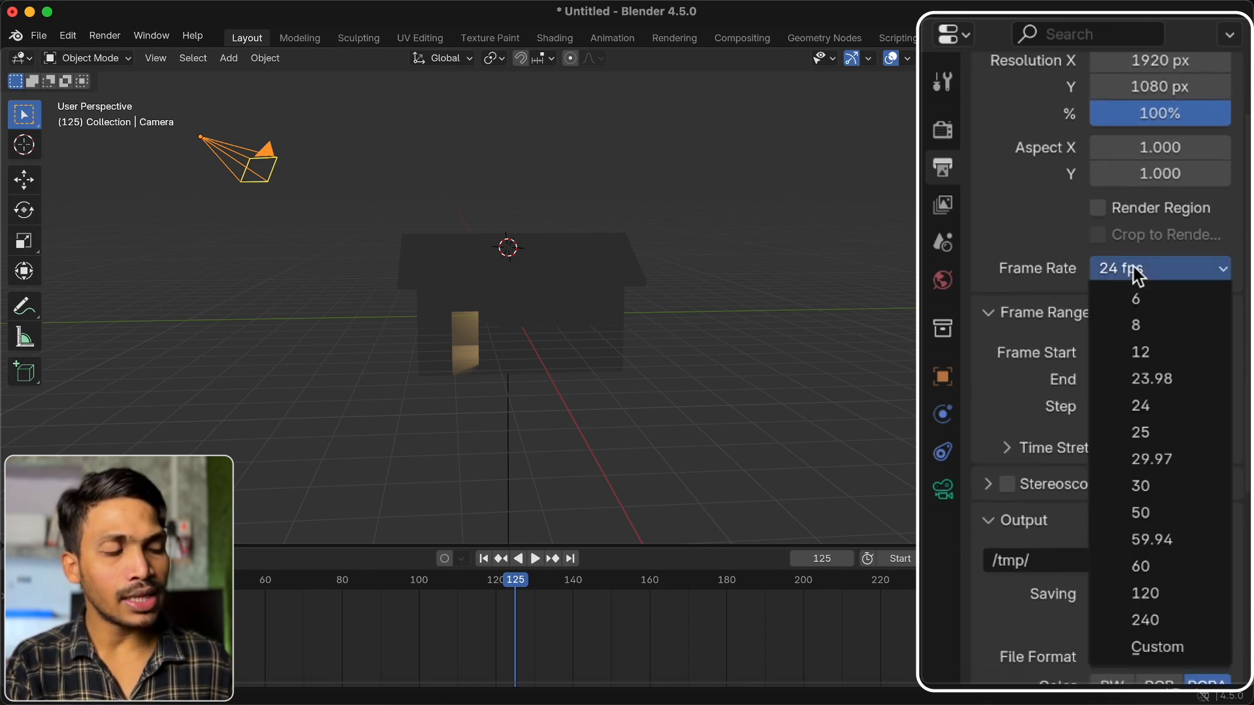
click(1136, 270)
Open the list of file formats for the scene's render output
scroll(1019, 395, down, 4)
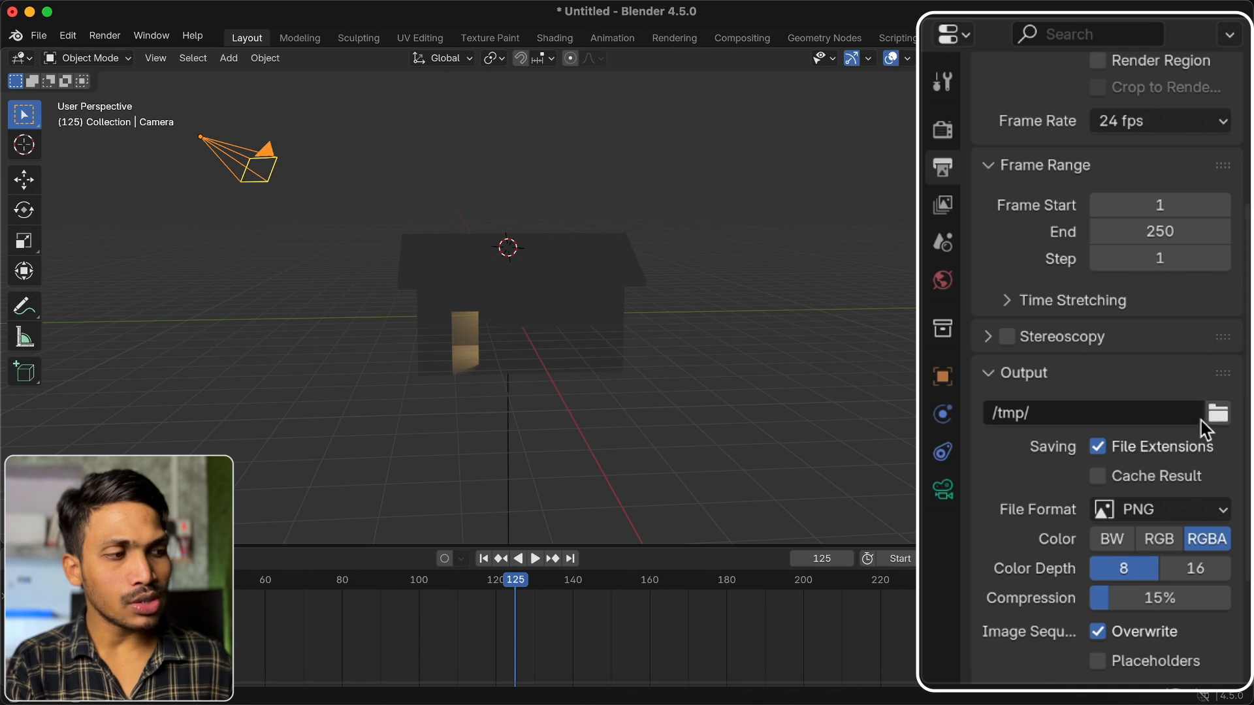
scroll(1045, 479, down, 4)
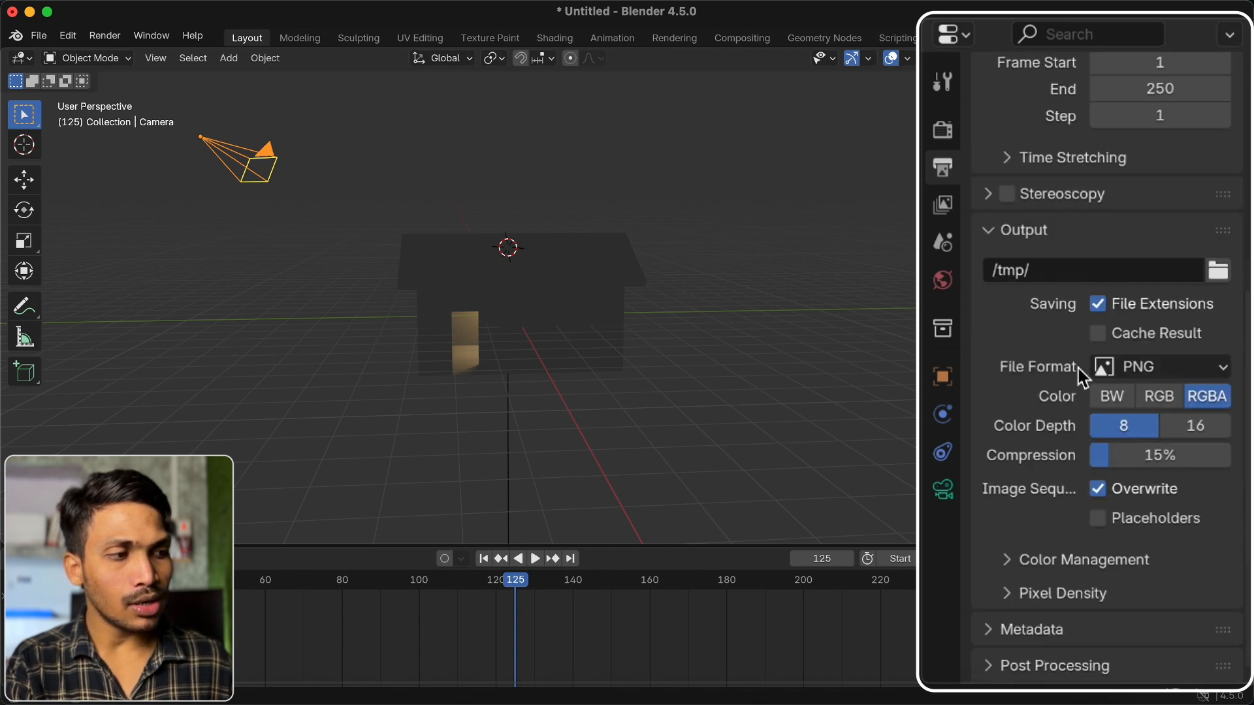
click(1154, 370)
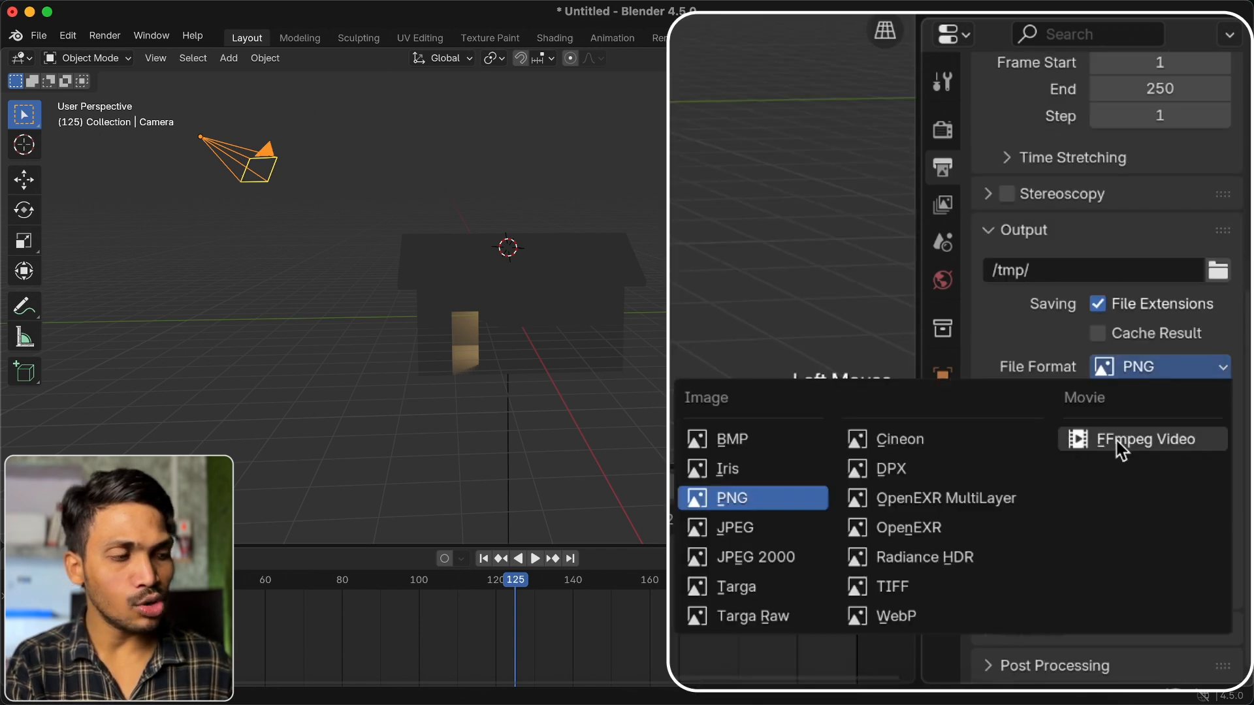